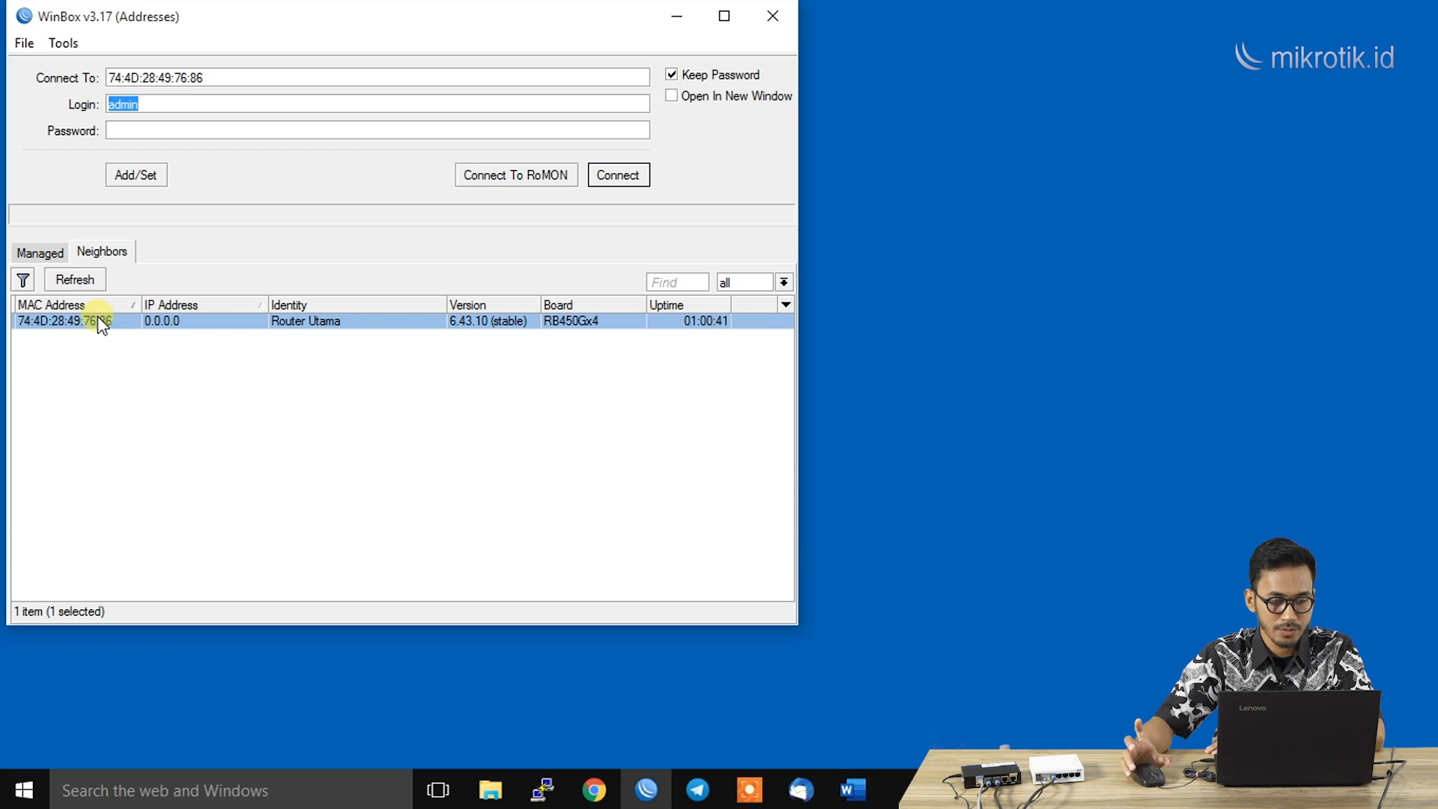
Step: Connect to the neighbor router Router Utama as admin, maximize the session window and close the open terminal
{"action": "left_click", "coordinate": [615, 180]}
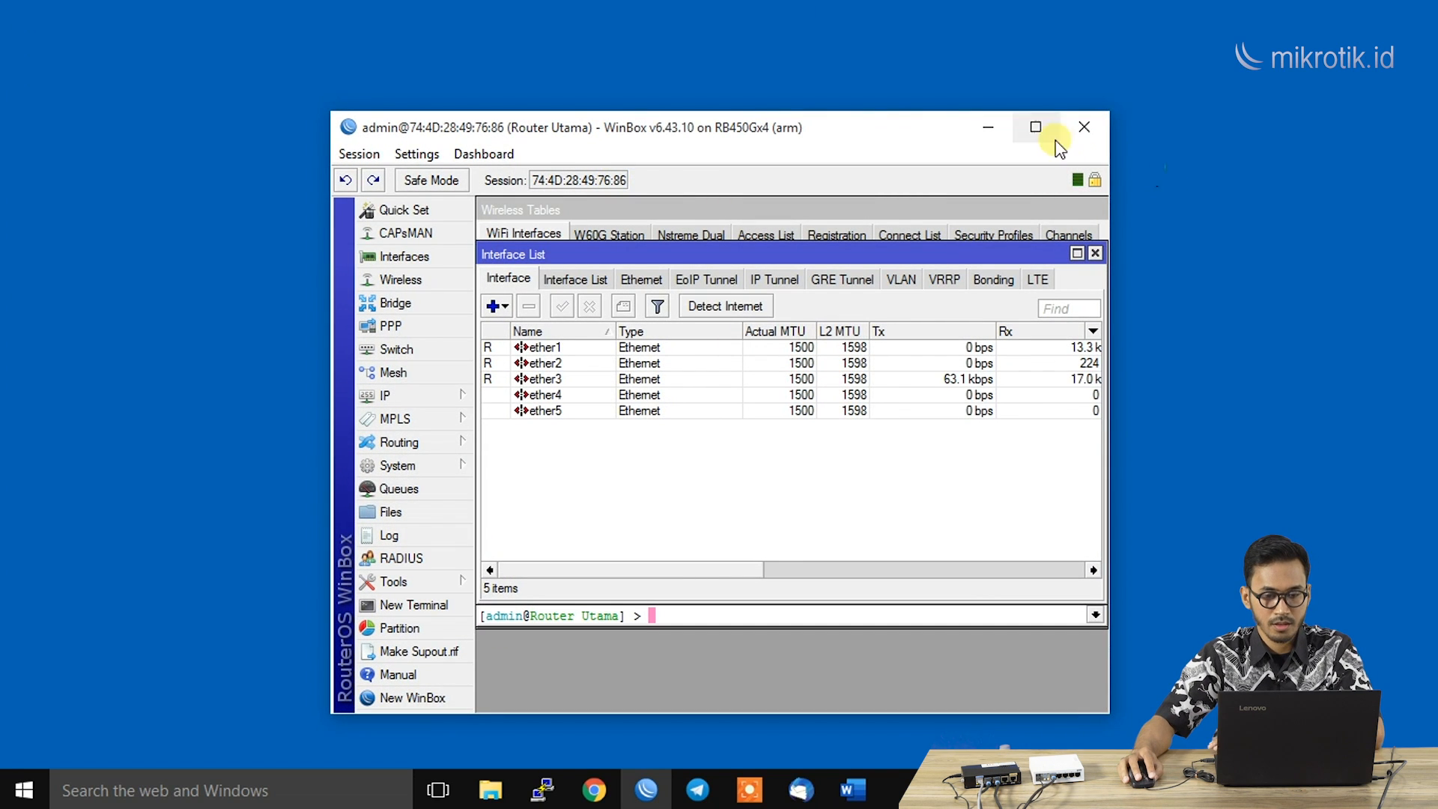
{"action": "left_click", "coordinate": [1035, 128]}
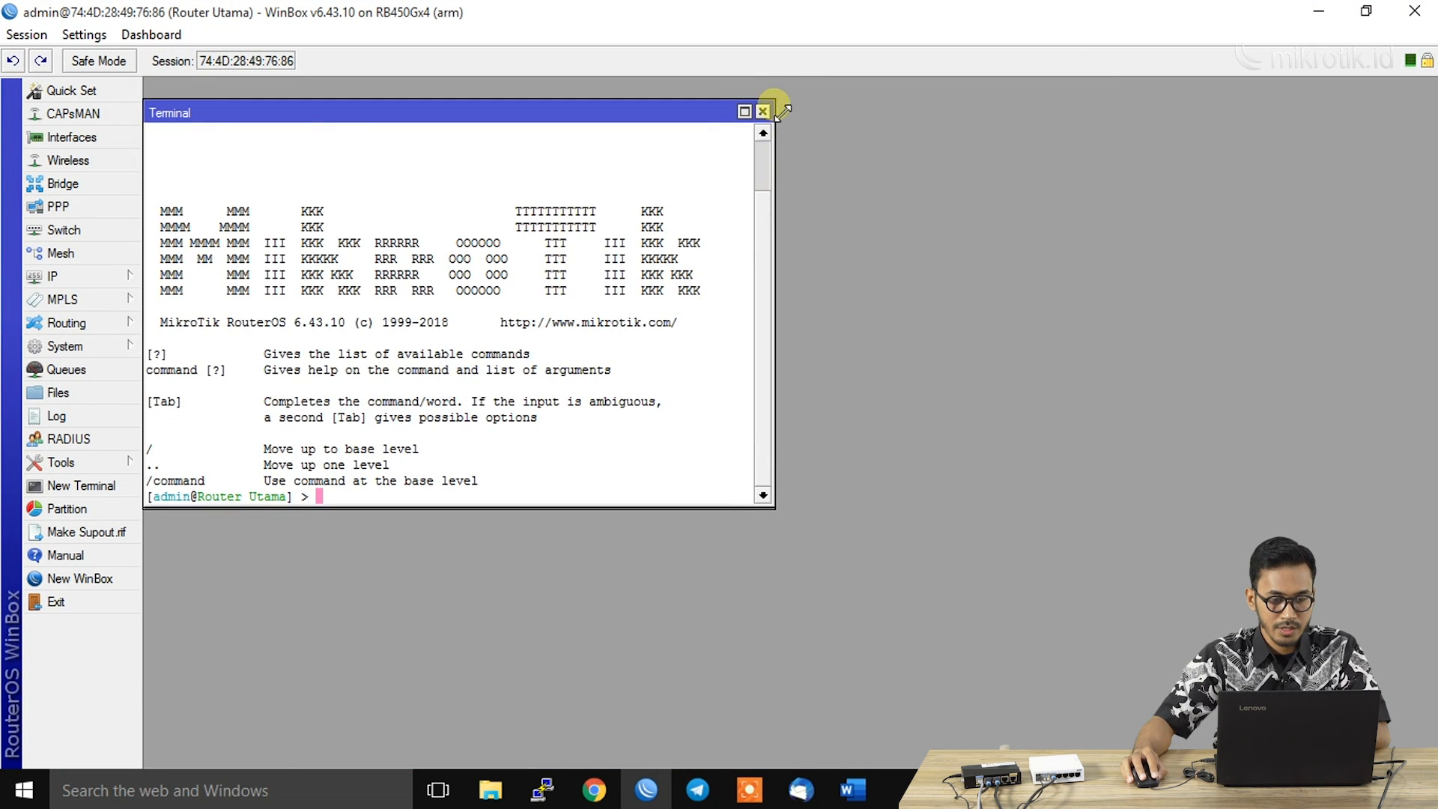
{"action": "left_click", "coordinate": [774, 105]}
Step: Examine the router's DHCP client entry for ether1, including its address and lease status, and close the list
{"action": "left_click", "coordinate": [51, 276]}
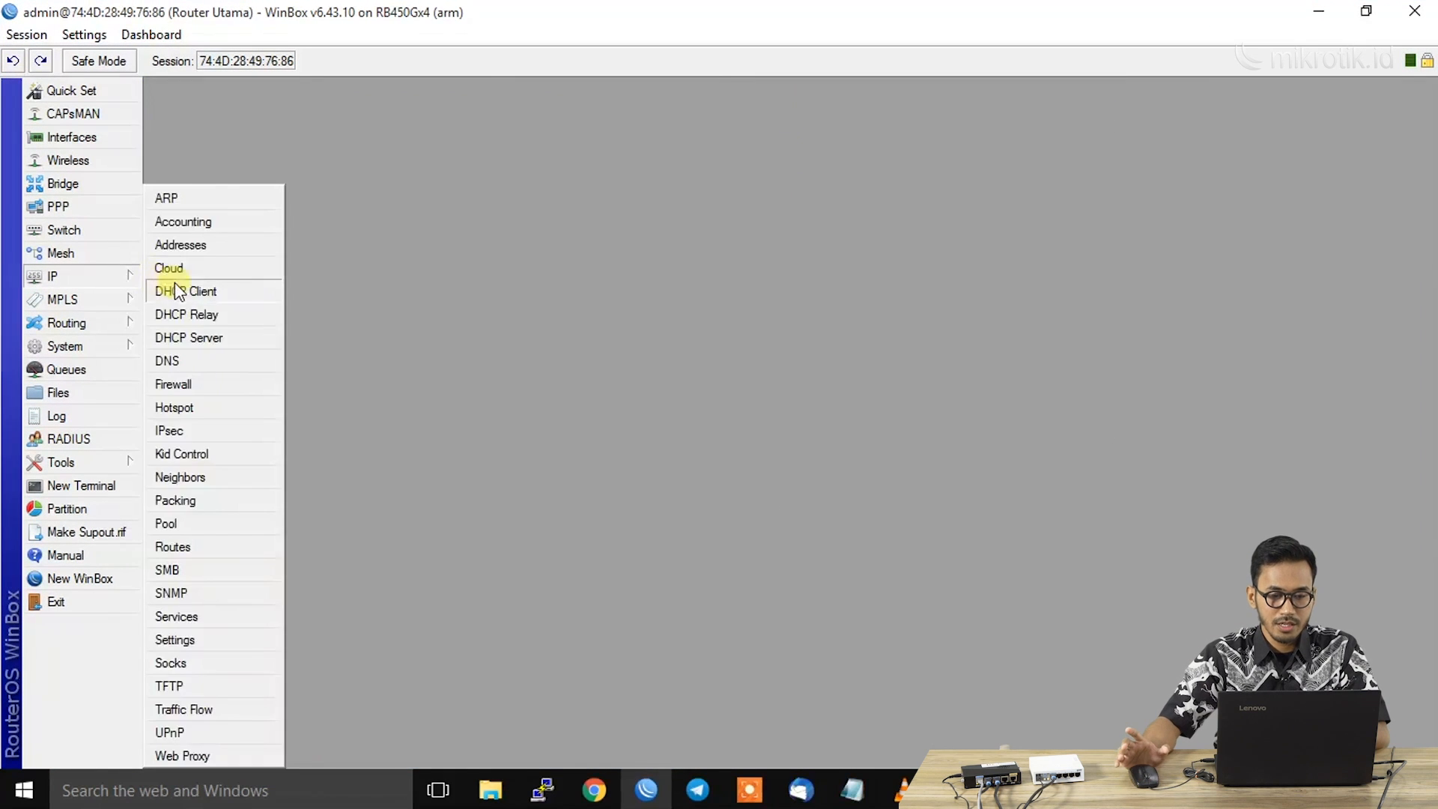
{"action": "left_click", "coordinate": [177, 290]}
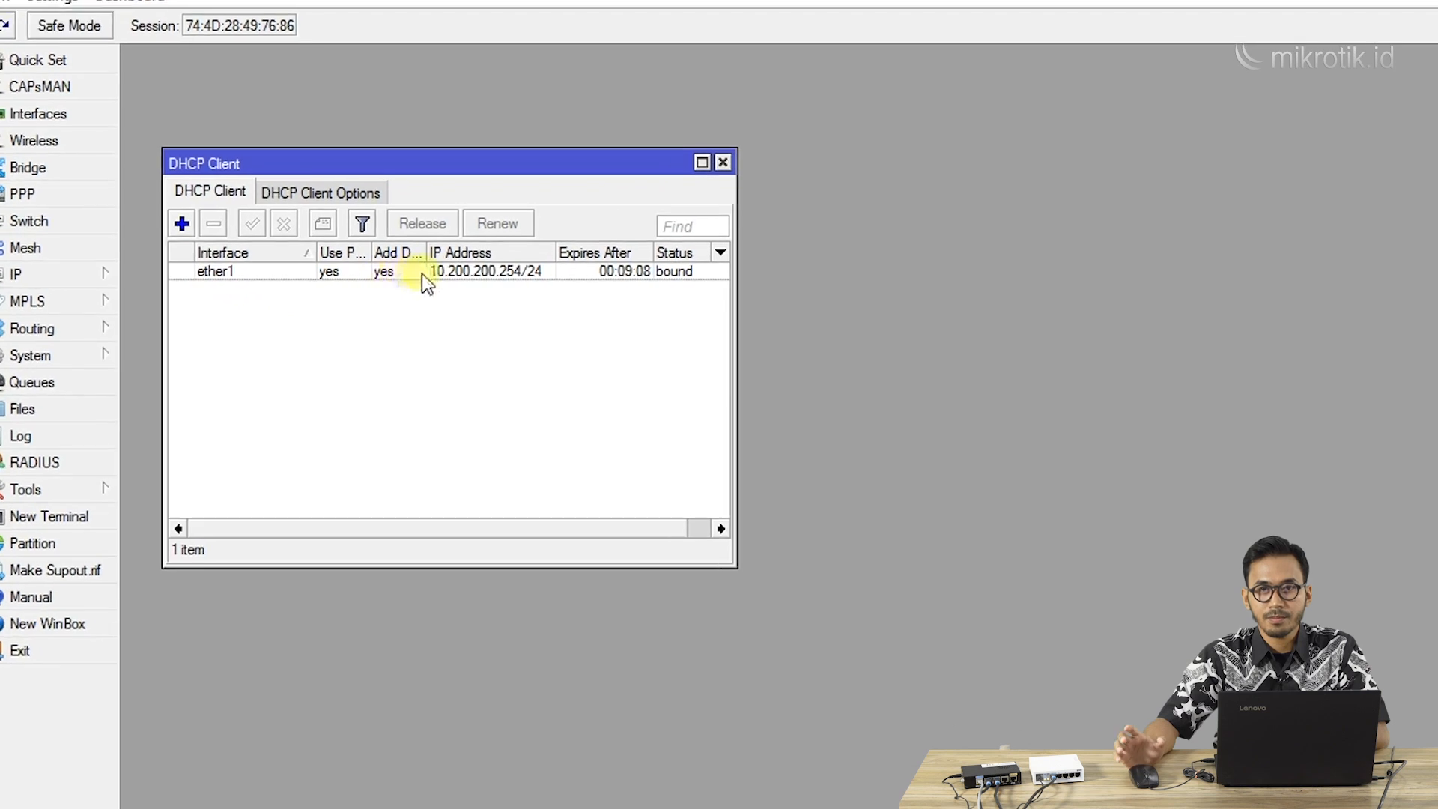
{"action": "left_click", "coordinate": [420, 271]}
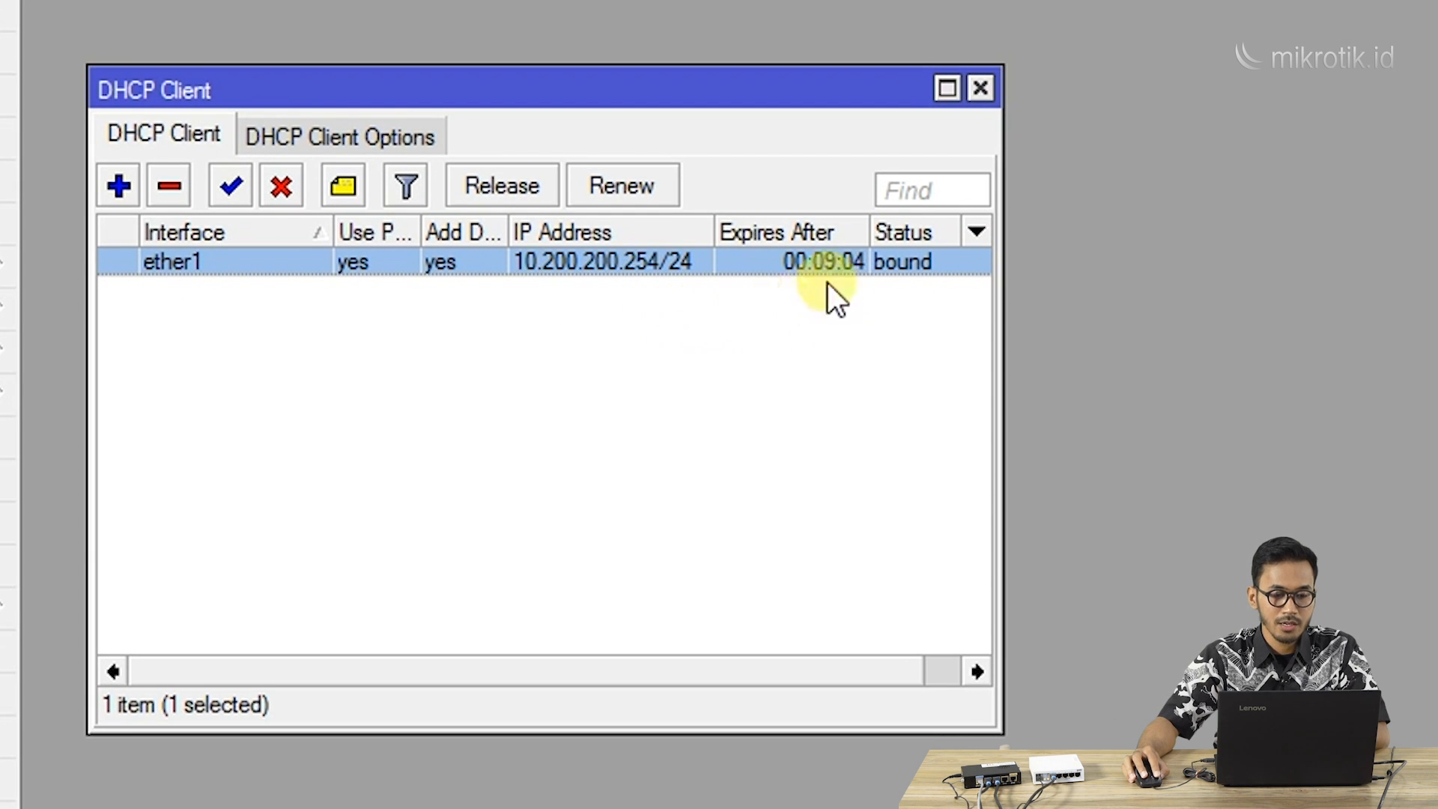
{"action": "left_click", "coordinate": [980, 89]}
Step: Examine the existing firewall NAT rule, widening the Action column to read it in full, and close the firewall window
{"action": "left_click", "coordinate": [90, 275]}
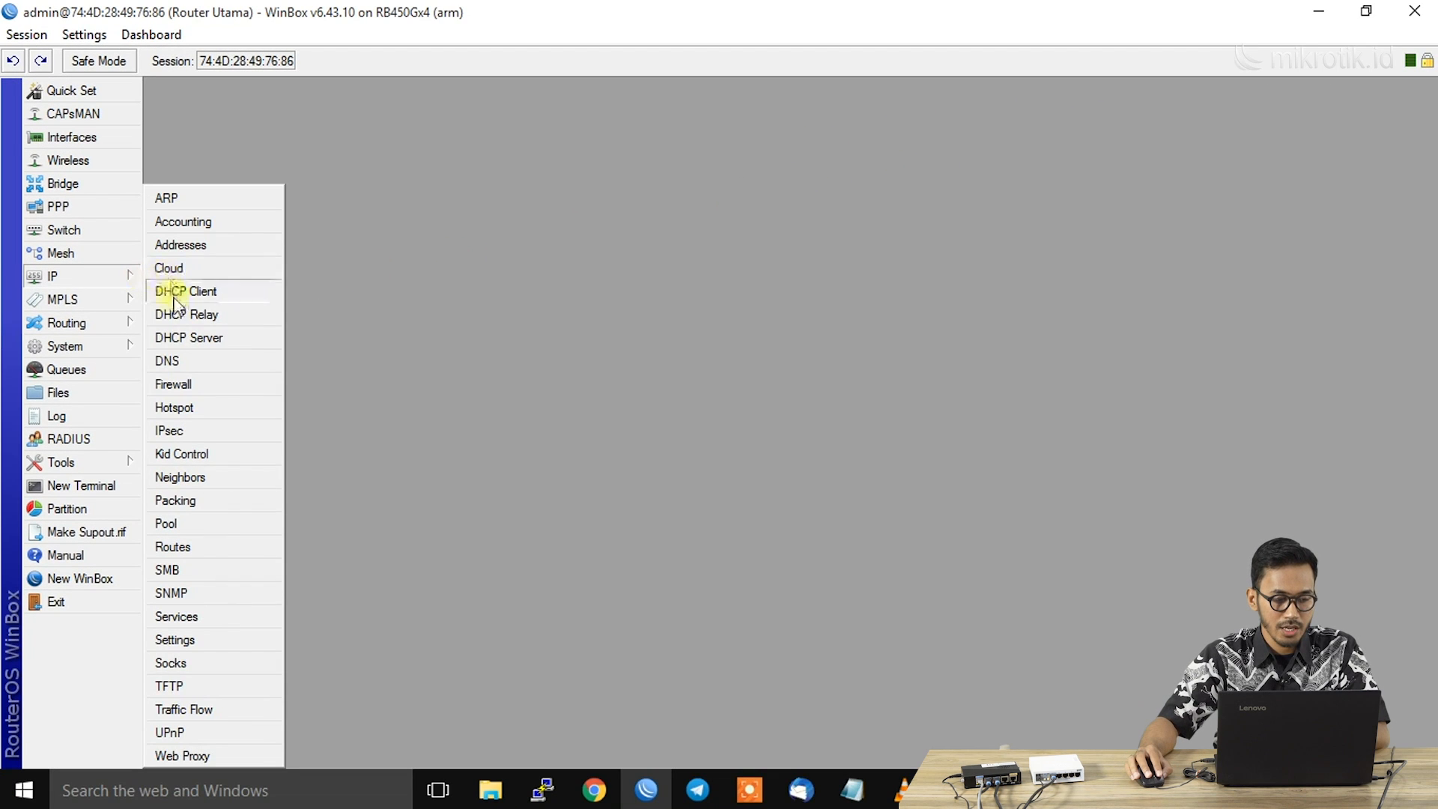
{"action": "left_click", "coordinate": [186, 385]}
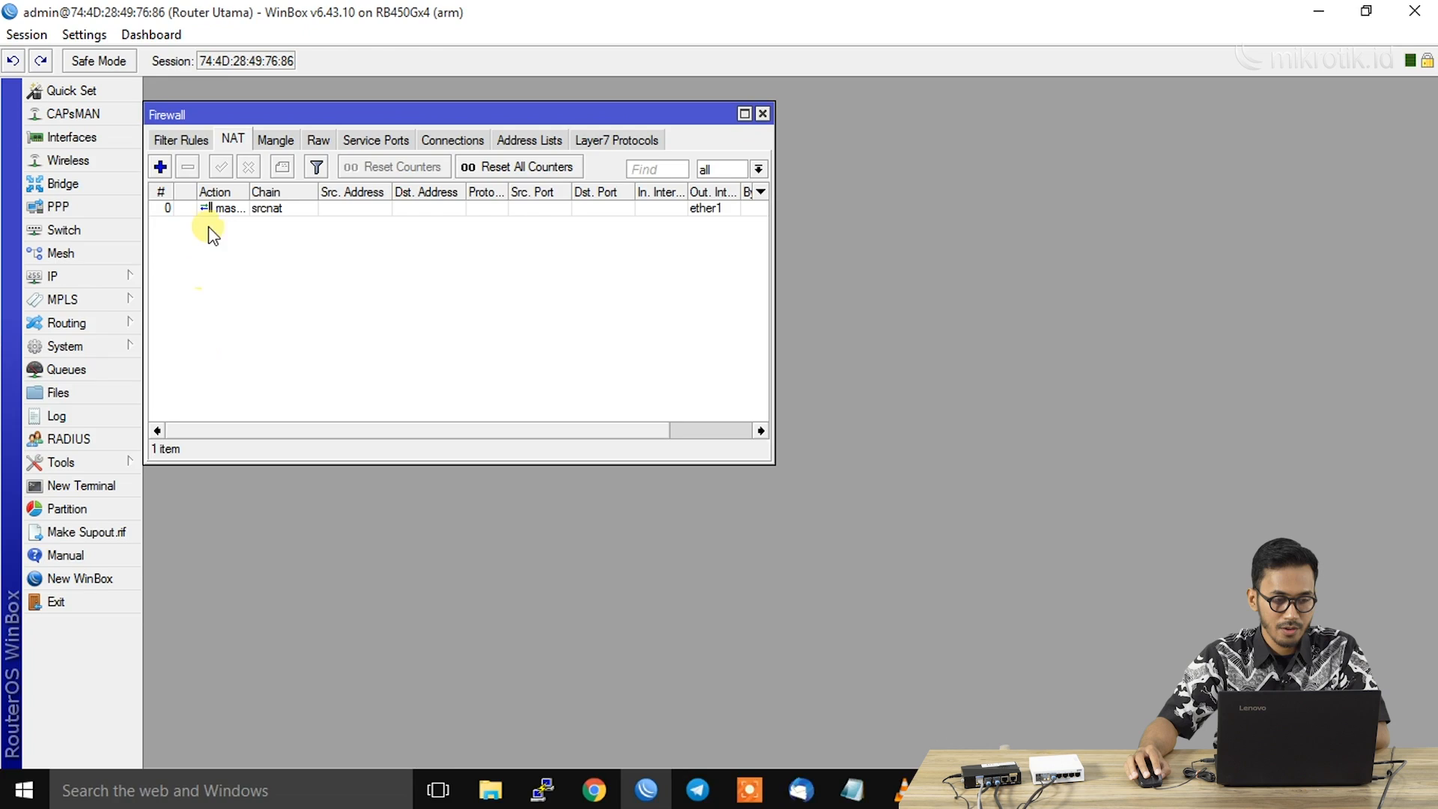
{"action": "left_click", "coordinate": [219, 208]}
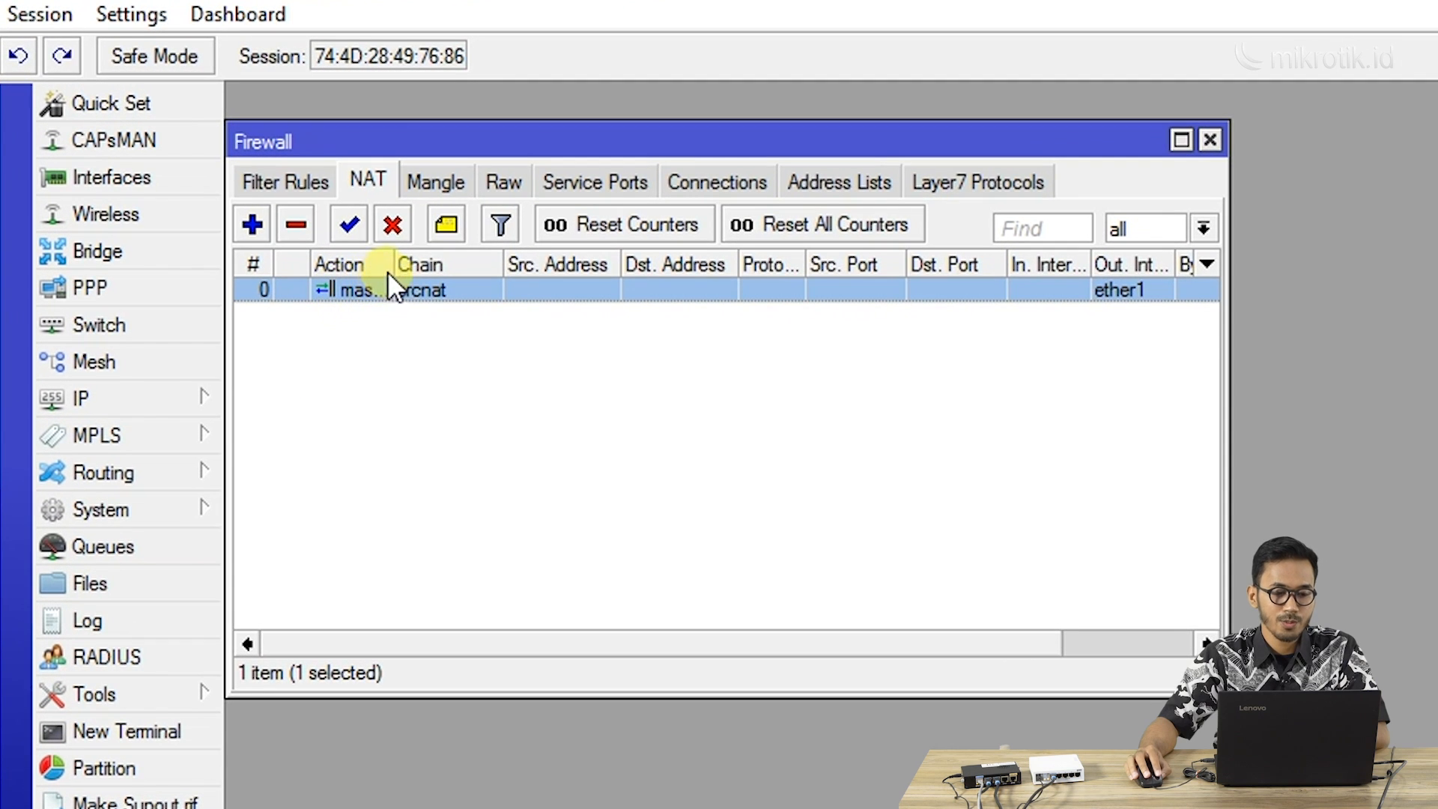
{"action": "left_click_drag", "start_coordinate": [393, 266], "coordinate": [444, 268]}
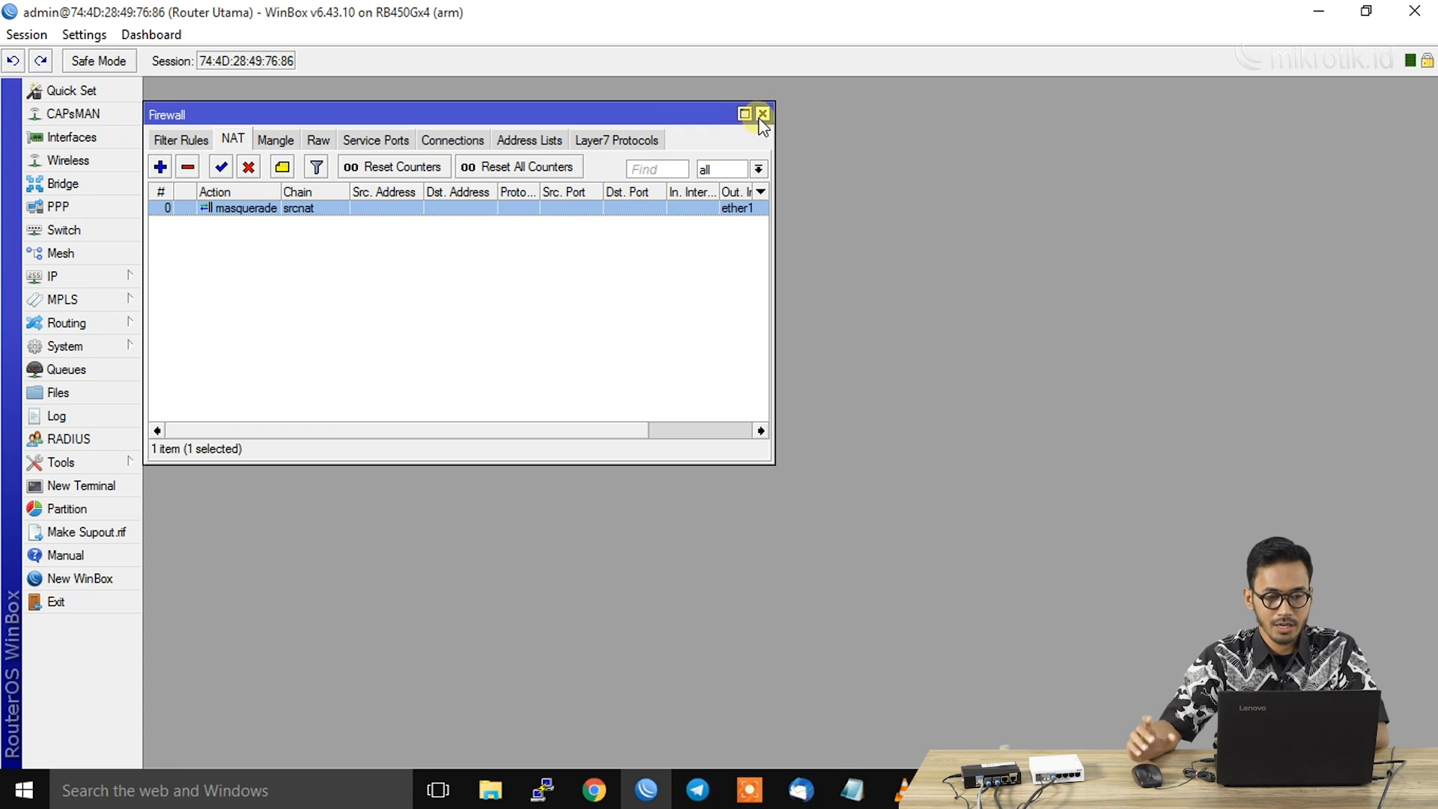
{"action": "left_click", "coordinate": [762, 113]}
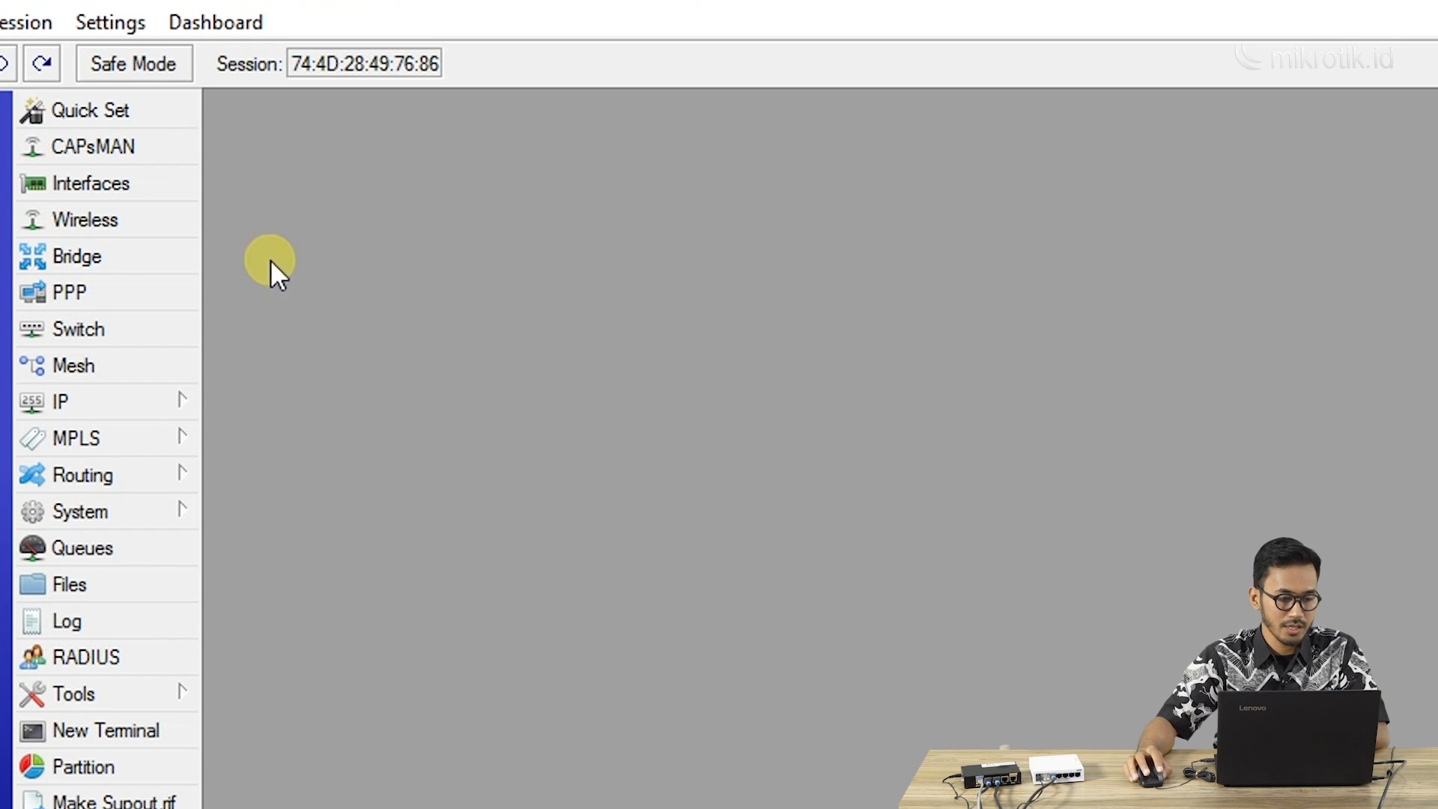
Step: Create a VLAN interface named vlan10 with VLAN ID 10 on ether2
{"action": "left_click", "coordinate": [168, 187]}
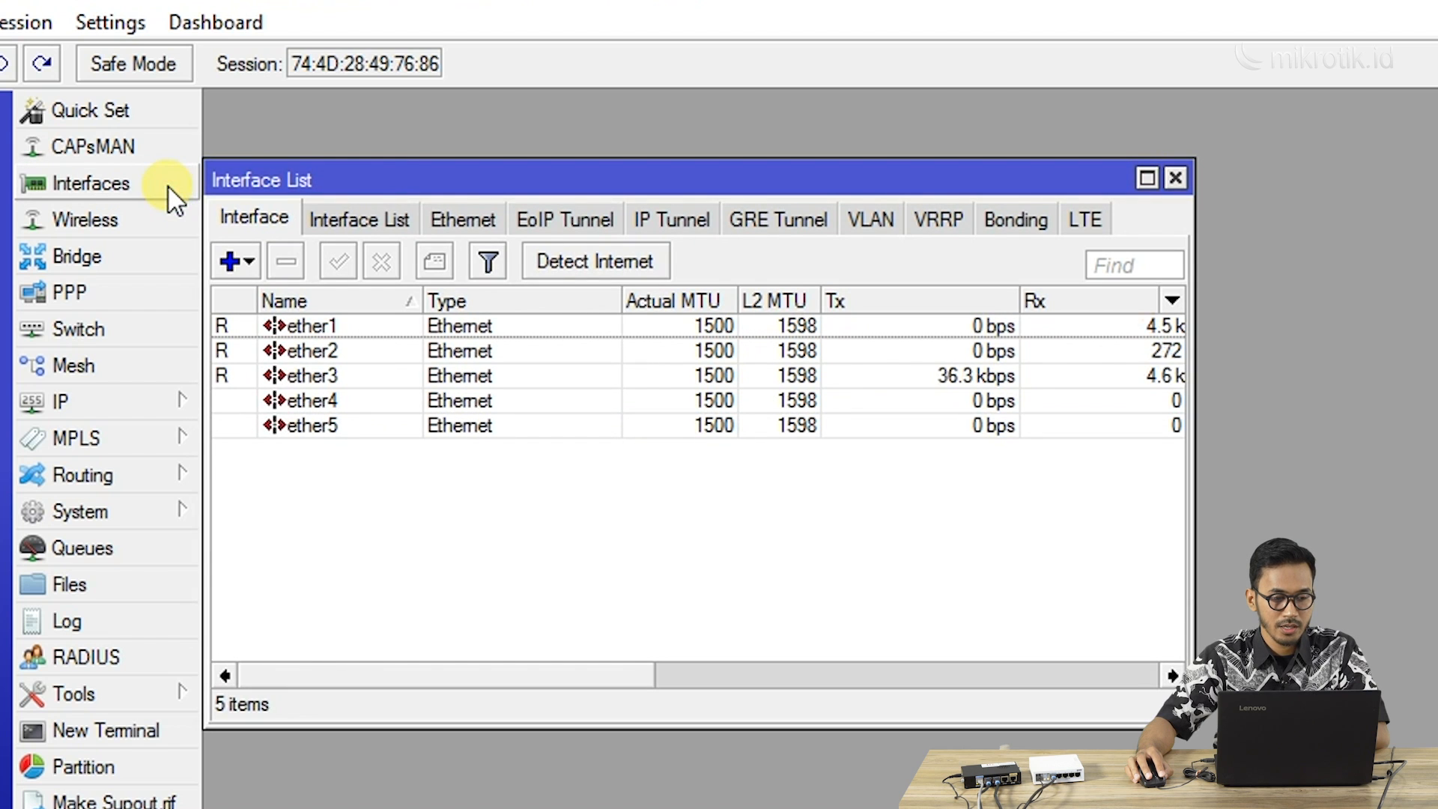
{"action": "left_click", "coordinate": [241, 263]}
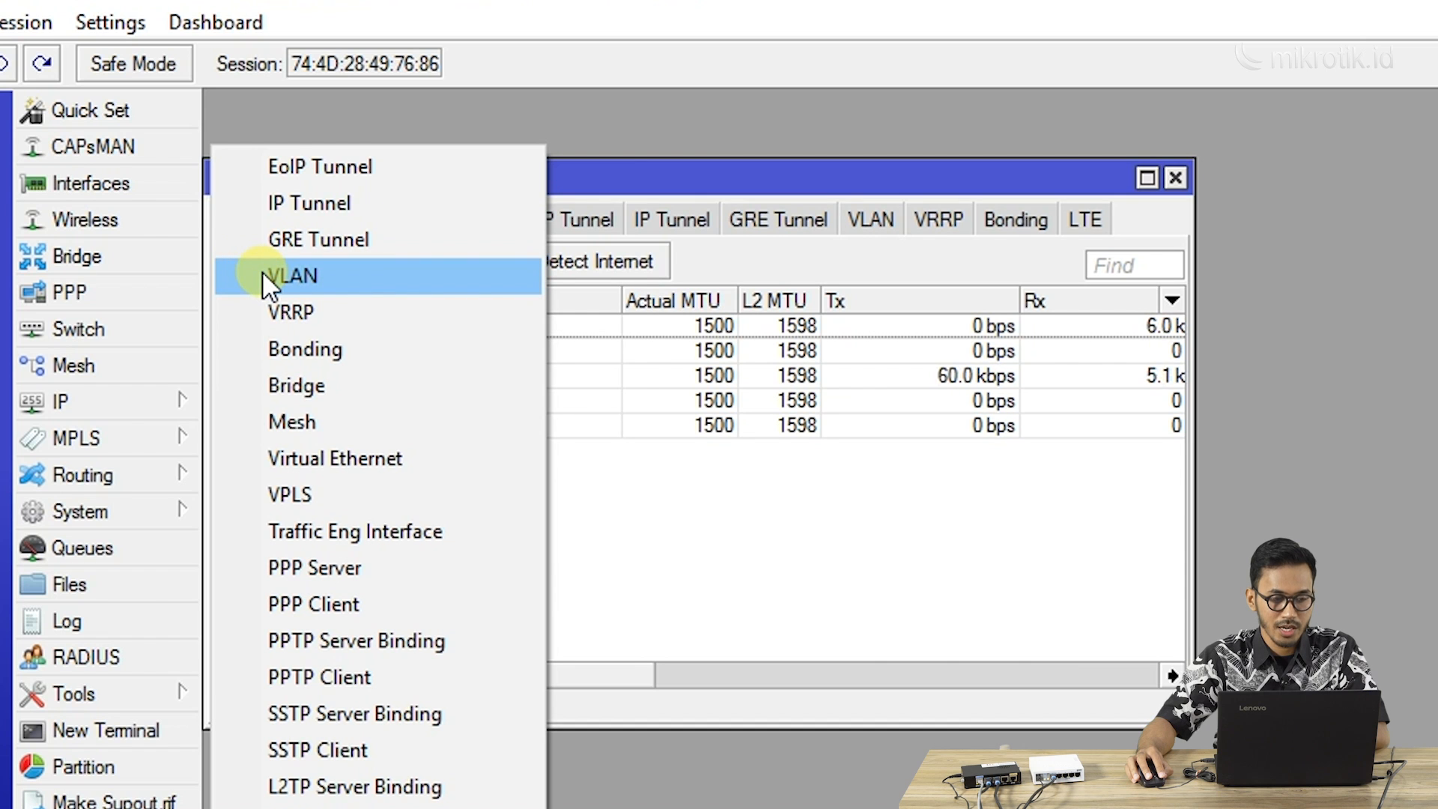
{"action": "left_click", "coordinate": [263, 276]}
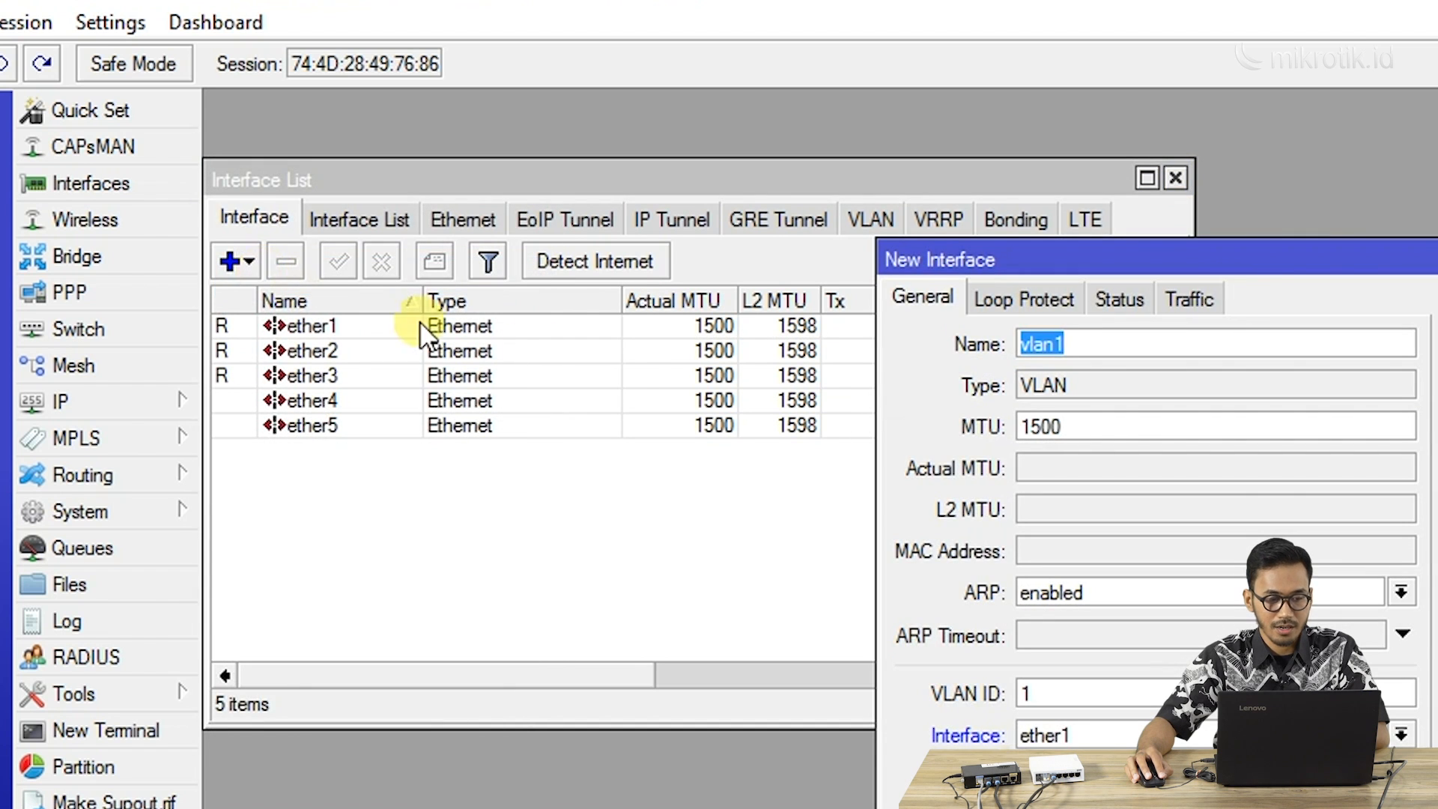
{"action": "left_click_drag", "start_coordinate": [923, 273], "coordinate": [647, 481]}
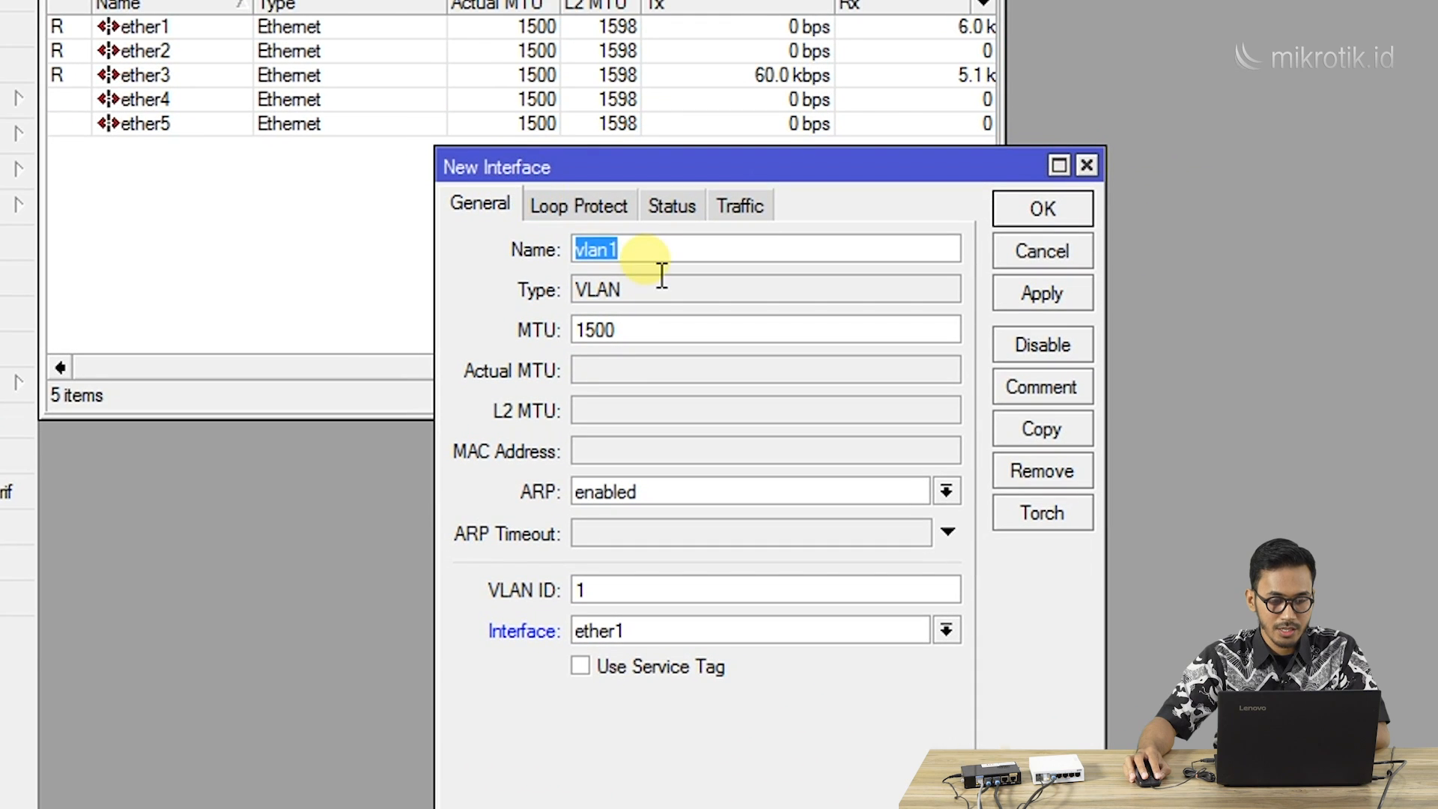
{"action": "left_click", "coordinate": [642, 255]}
{"action": "type", "text": "0"}
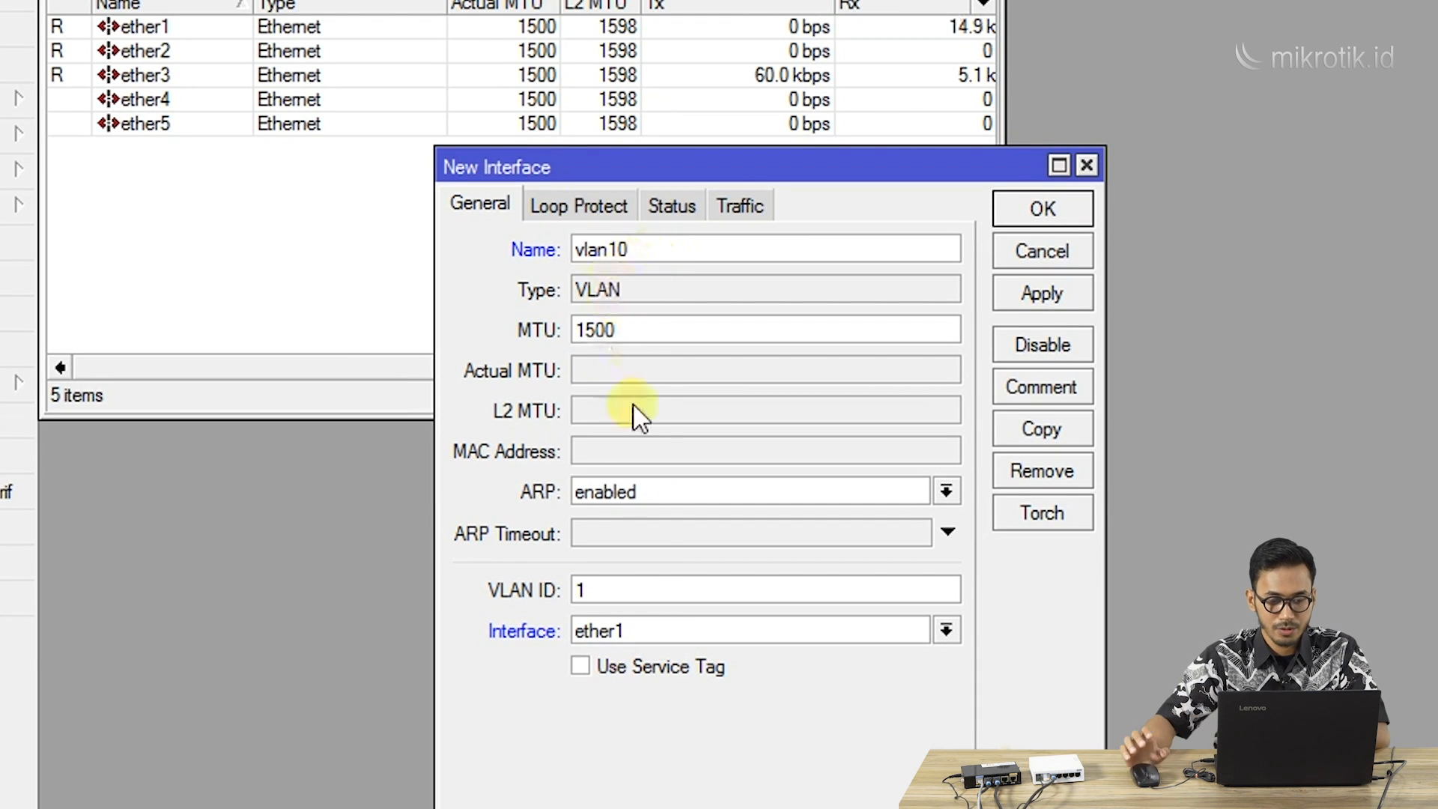
{"action": "left_click", "coordinate": [638, 592]}
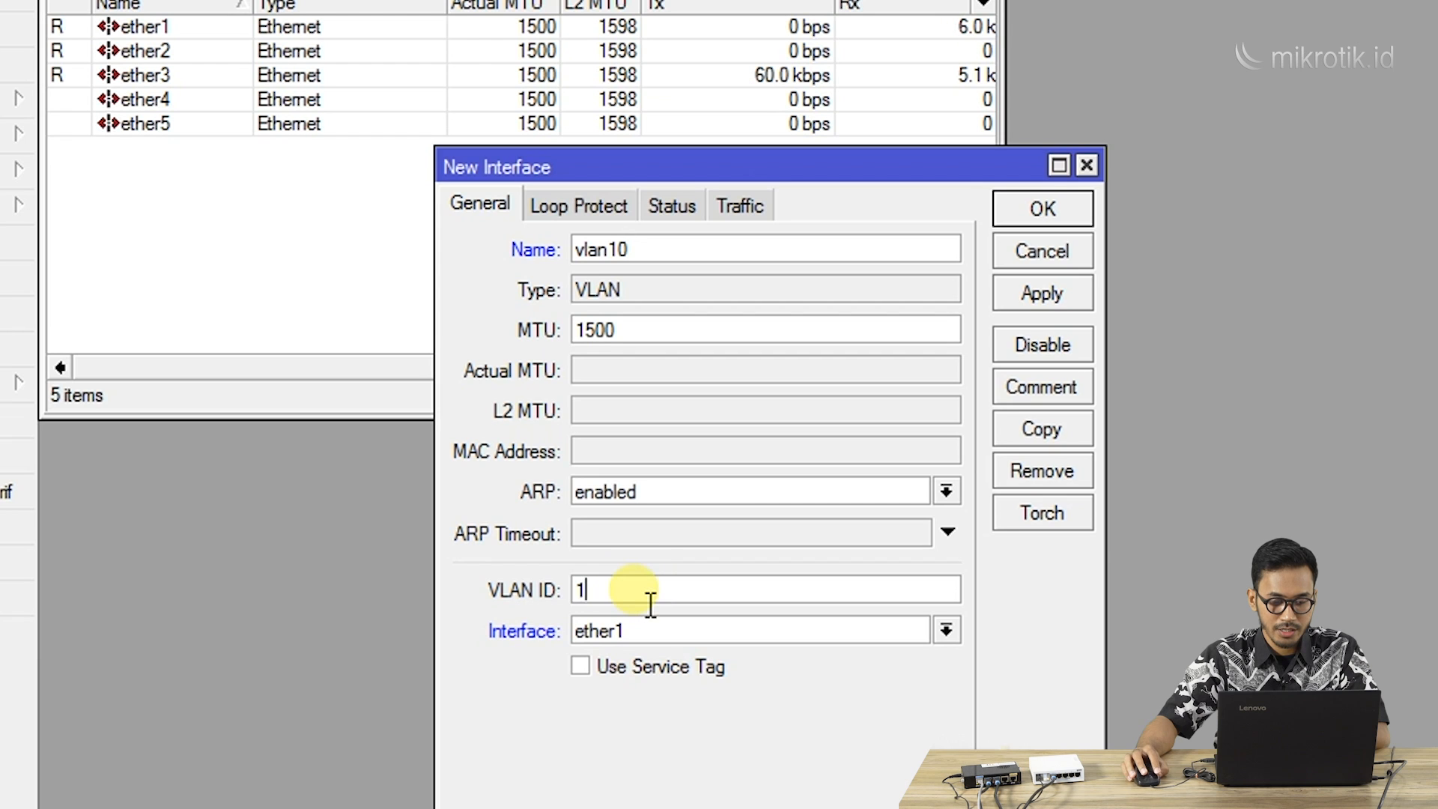
{"action": "type", "text": "0"}
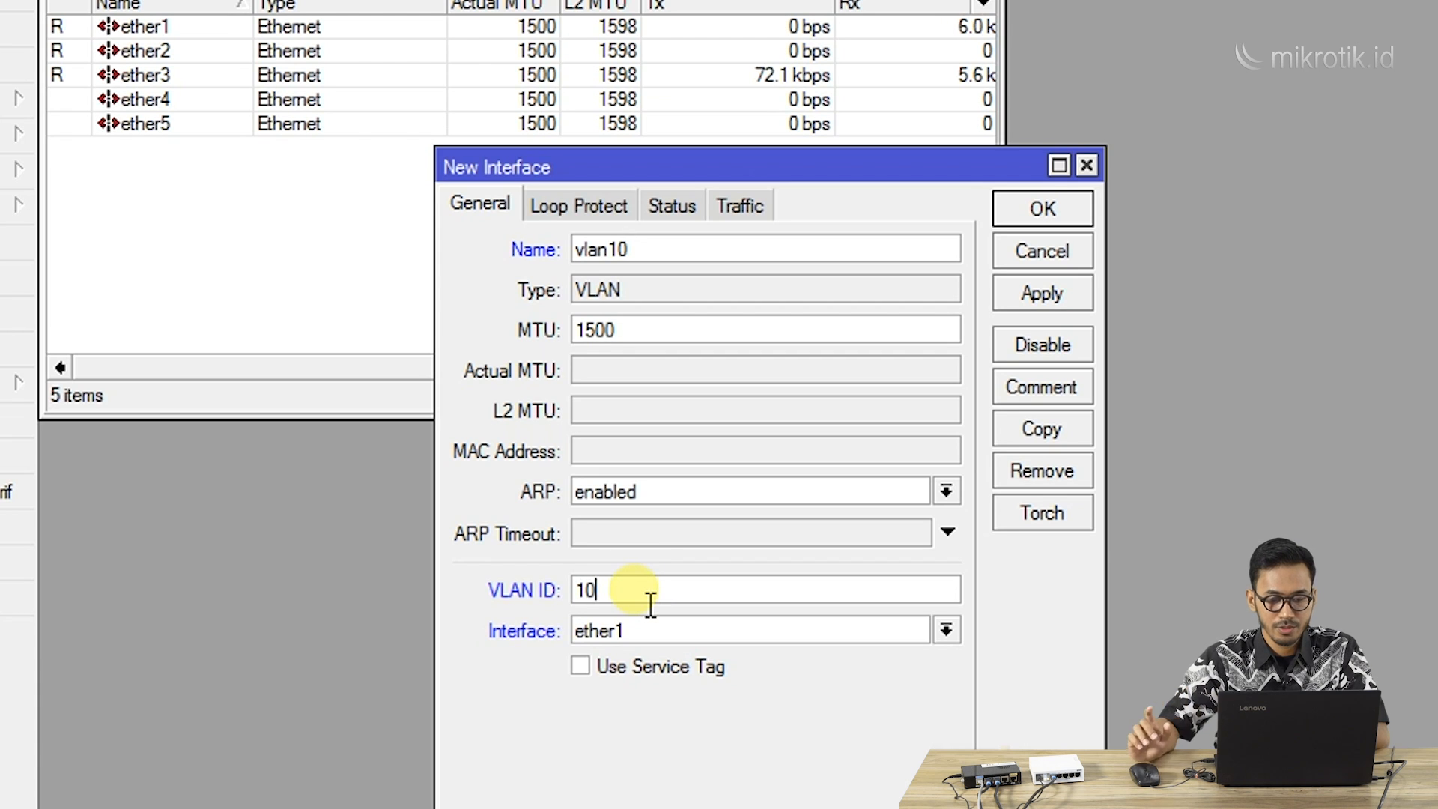
{"action": "left_click", "coordinate": [649, 642]}
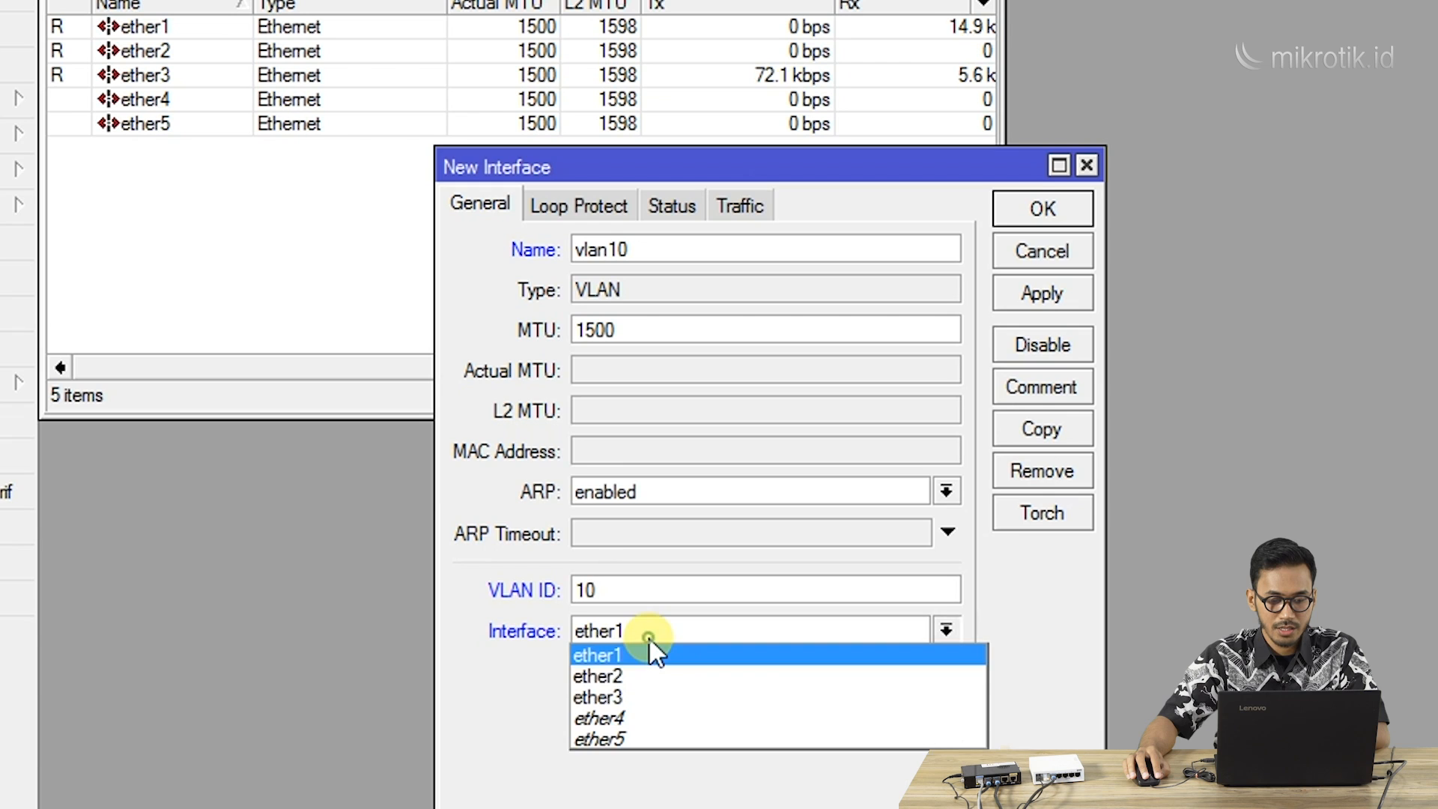
{"action": "left_click", "coordinate": [641, 671]}
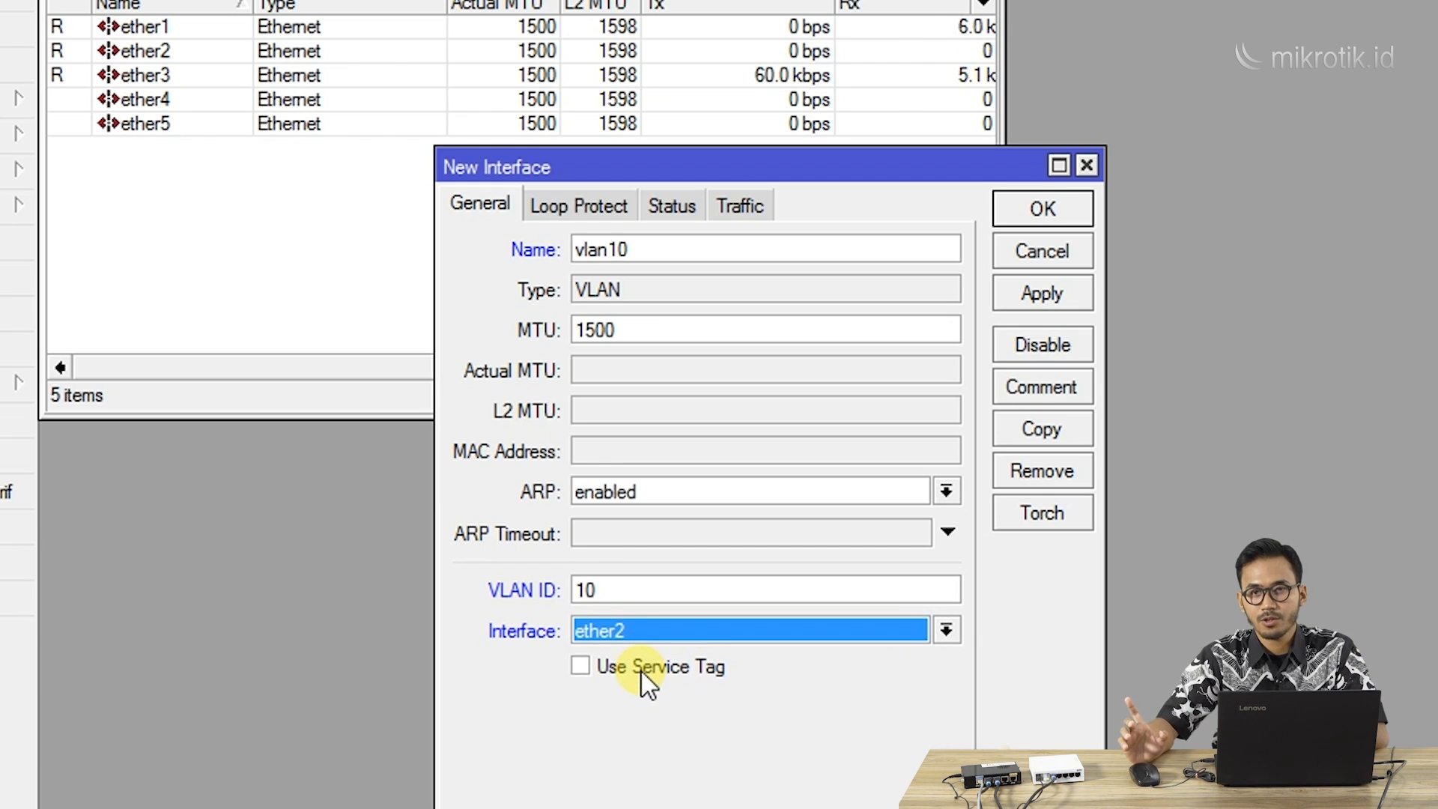
{"action": "left_click", "coordinate": [1032, 297]}
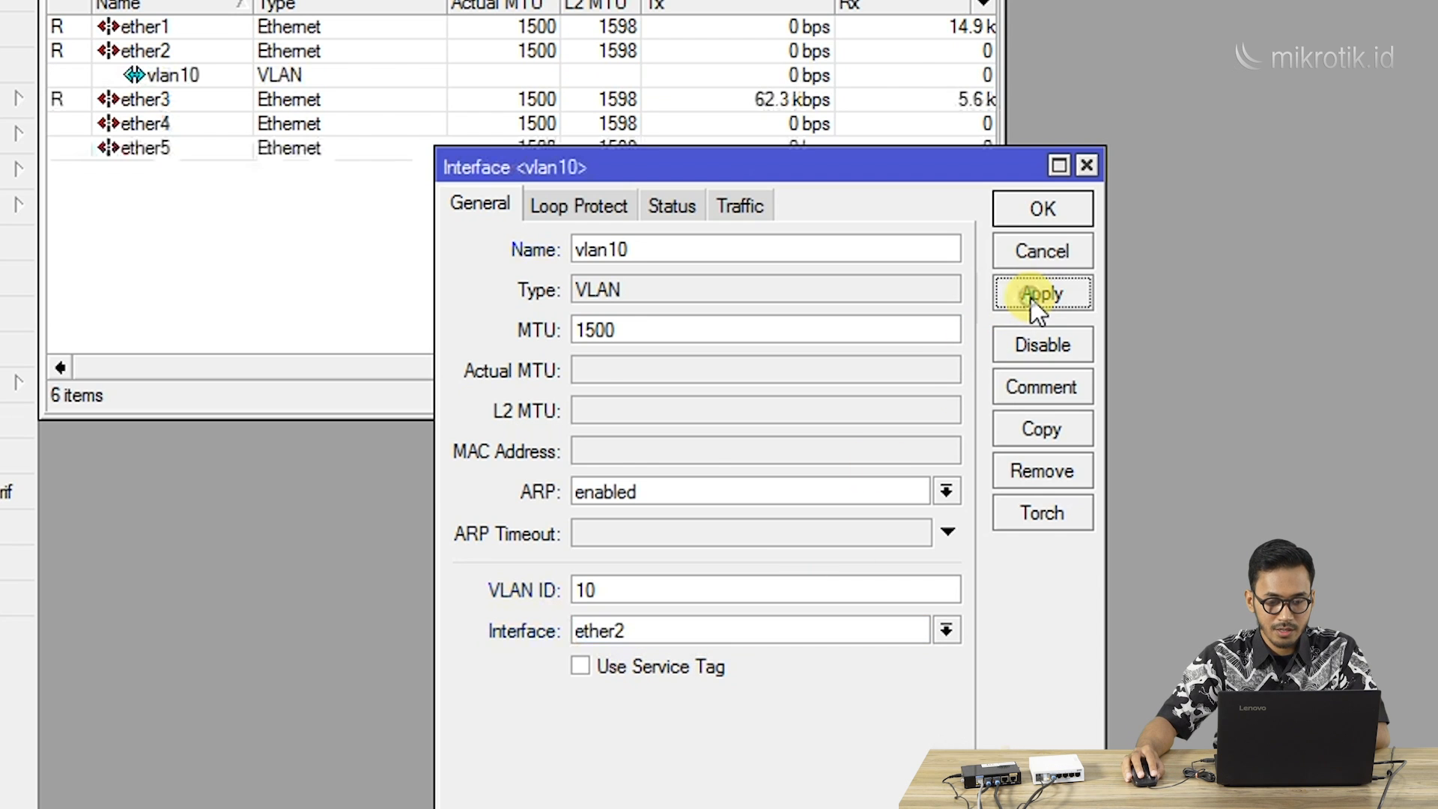
{"action": "left_click", "coordinate": [1030, 209]}
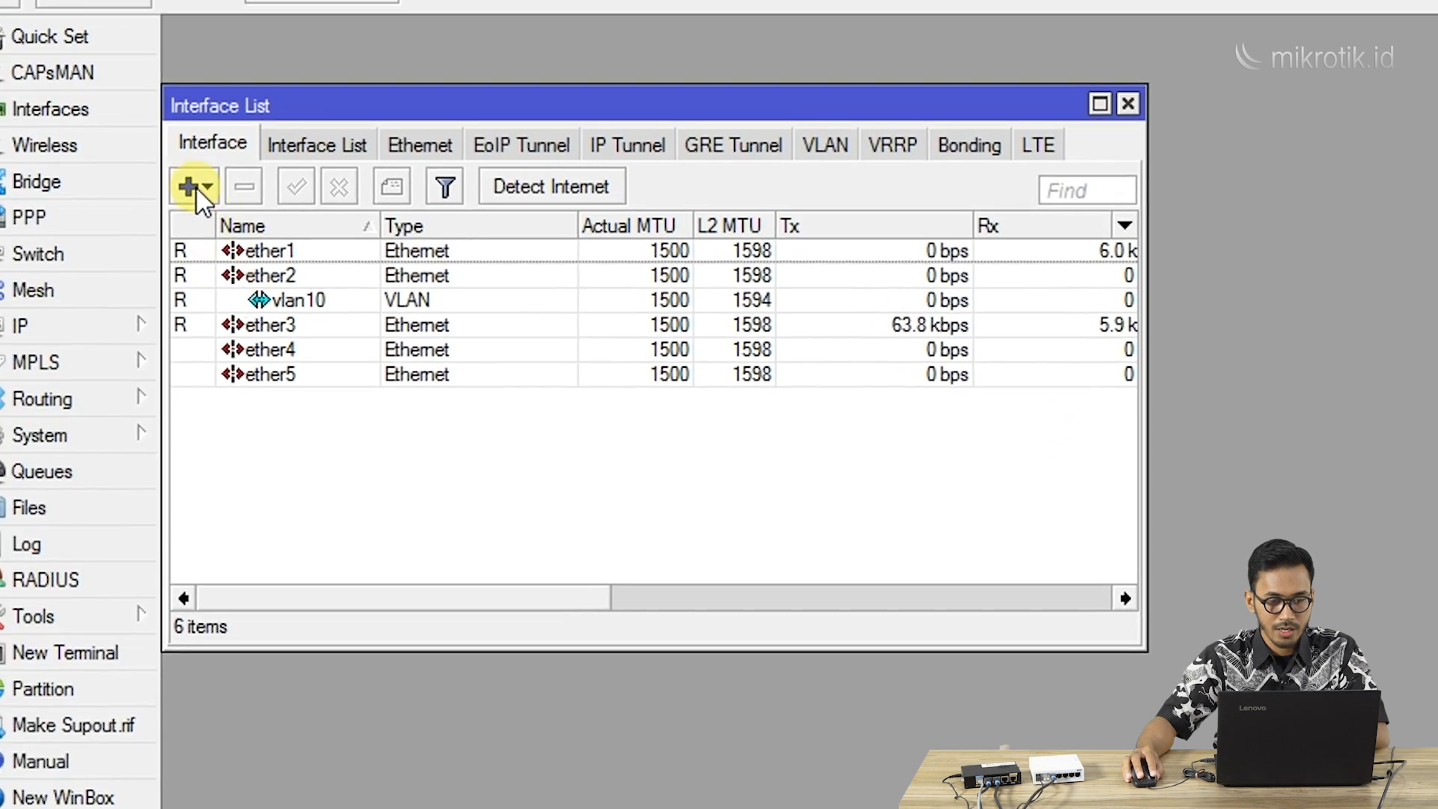
Step: Create a VLAN interface named vlan20 with VLAN ID 20 on ether2
{"action": "left_click", "coordinate": [66, 0]}
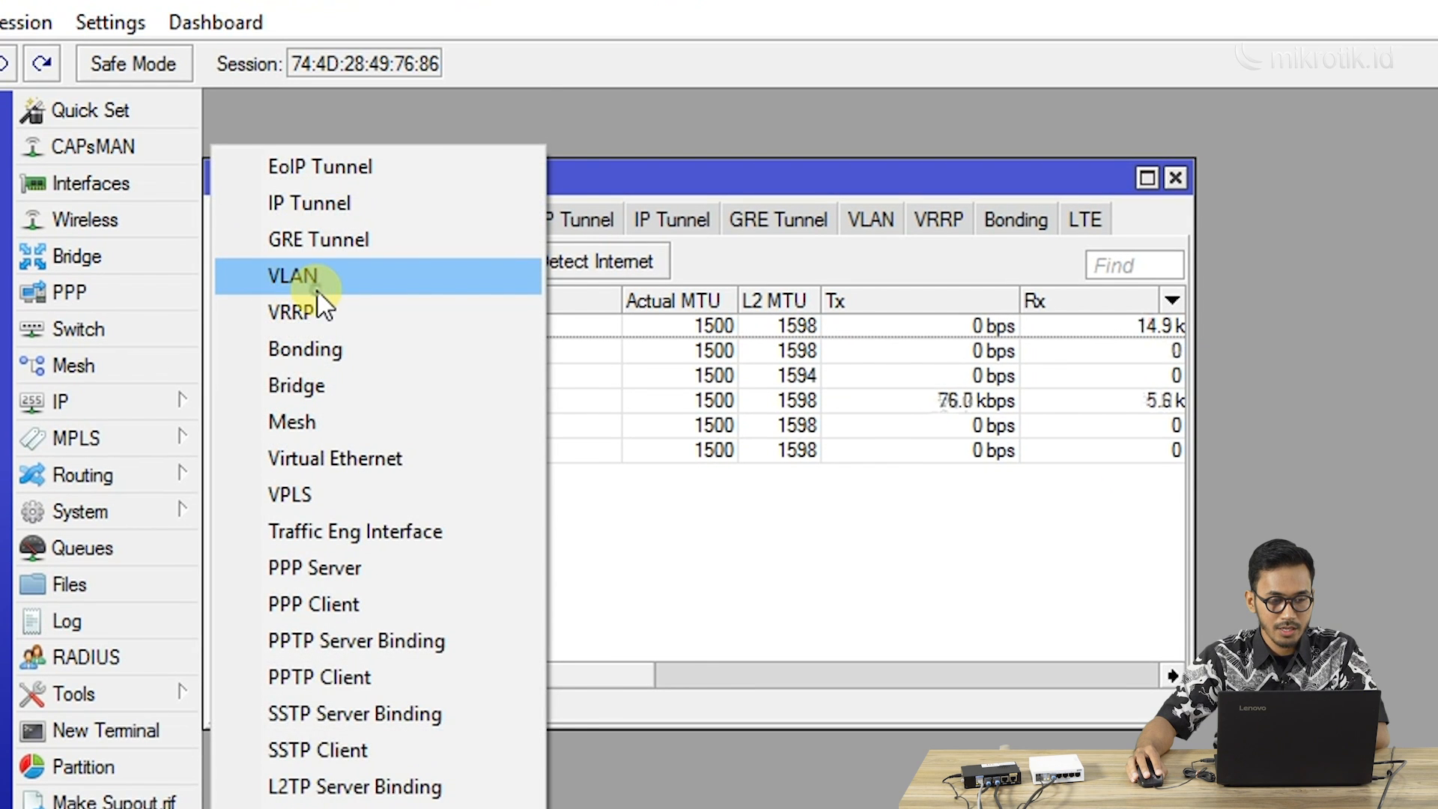
{"action": "left_click", "coordinate": [317, 294]}
{"action": "left_click", "coordinate": [842, 459]}
{"action": "key", "text": "BackSpace"}
{"action": "type", "text": "20"}
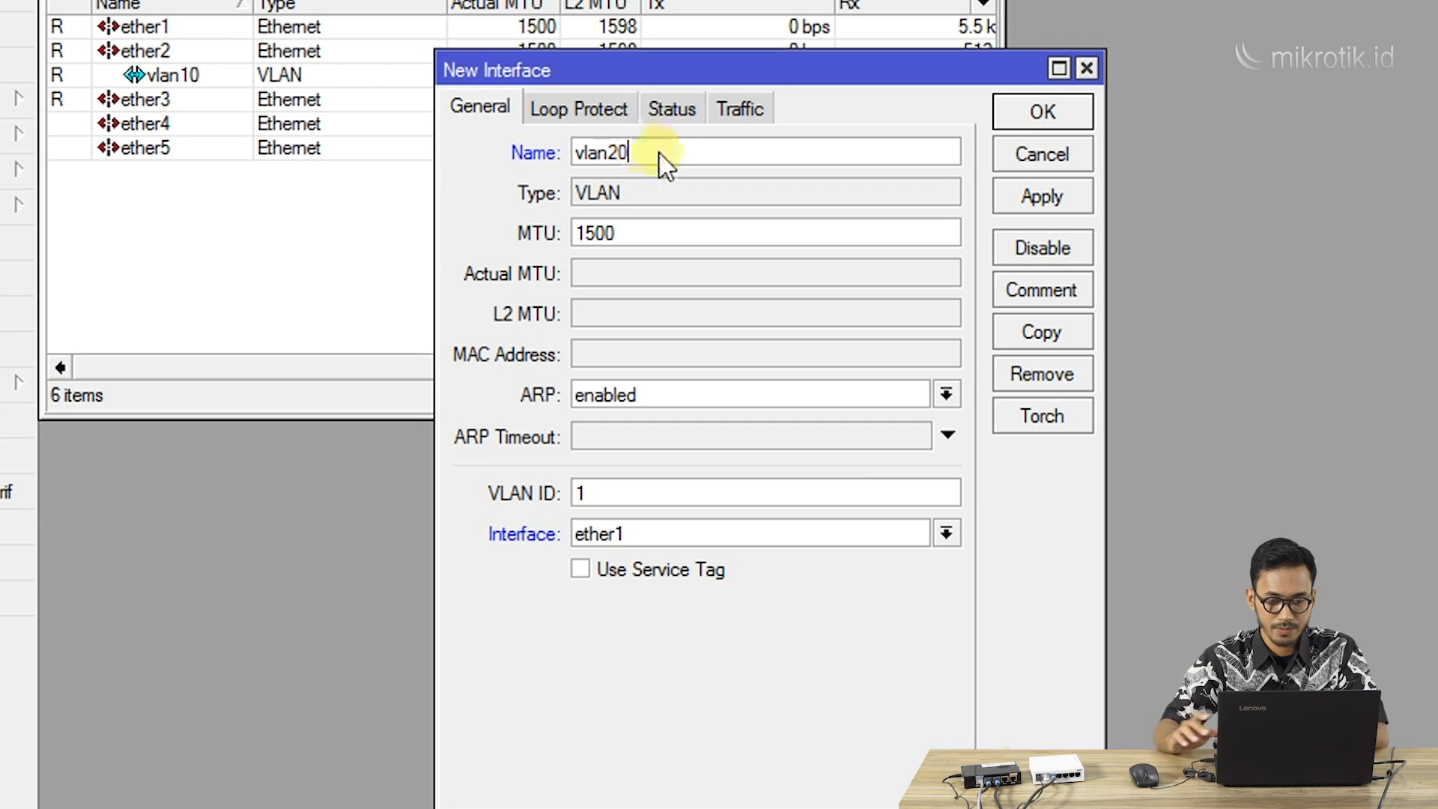
{"action": "left_click_drag", "start_coordinate": [603, 491], "coordinate": [560, 496]}
{"action": "type", "text": "20"}
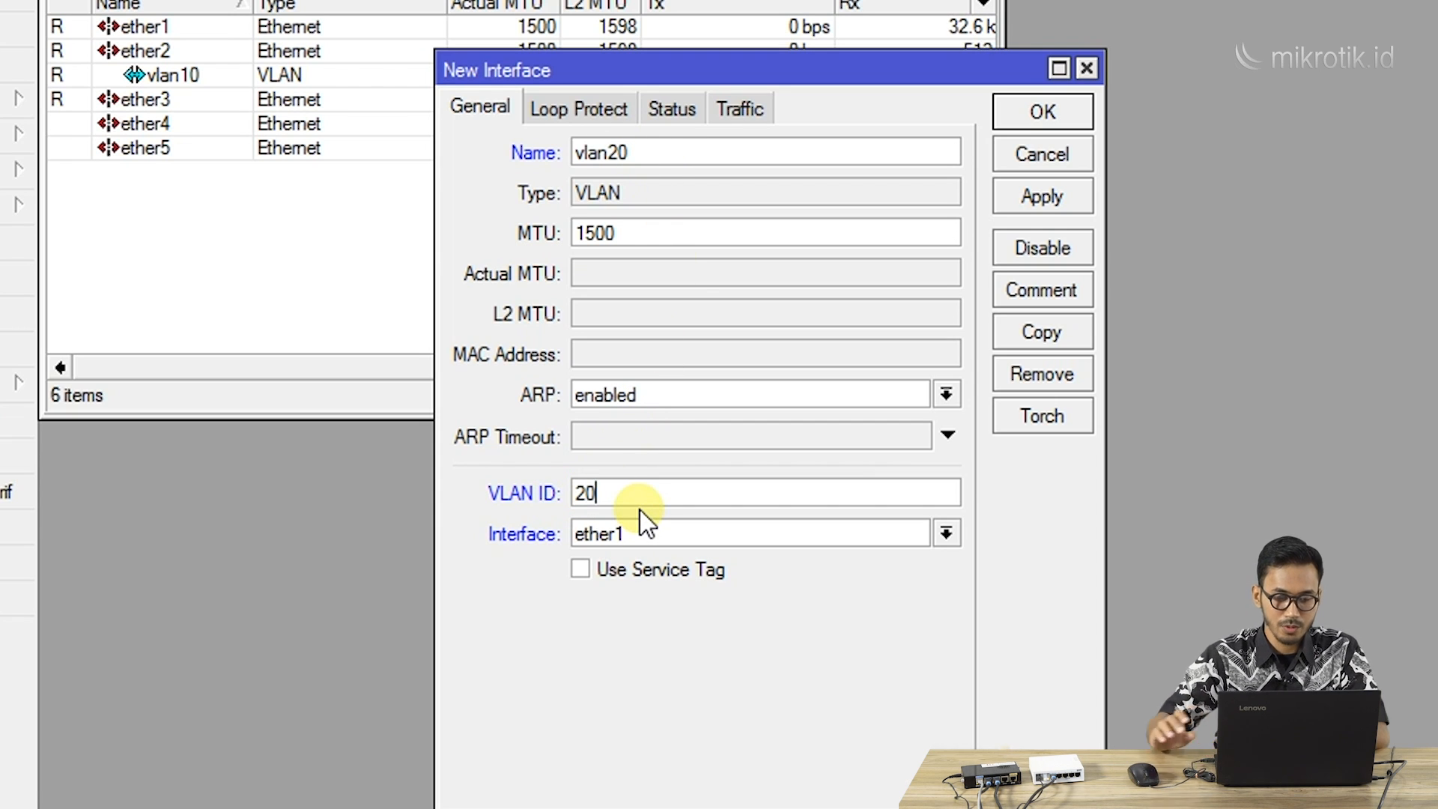
{"action": "left_click", "coordinate": [644, 533]}
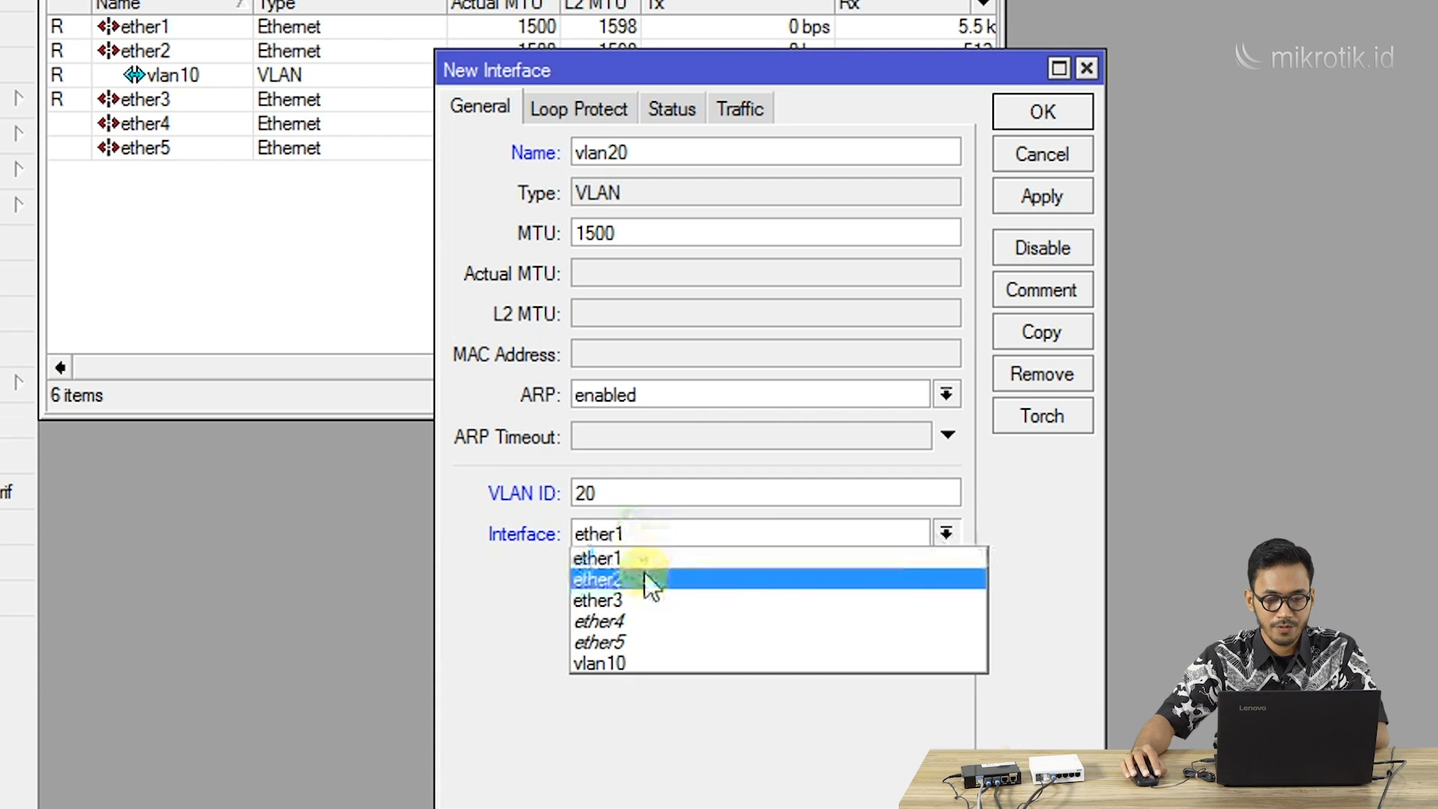
{"action": "left_click", "coordinate": [642, 579]}
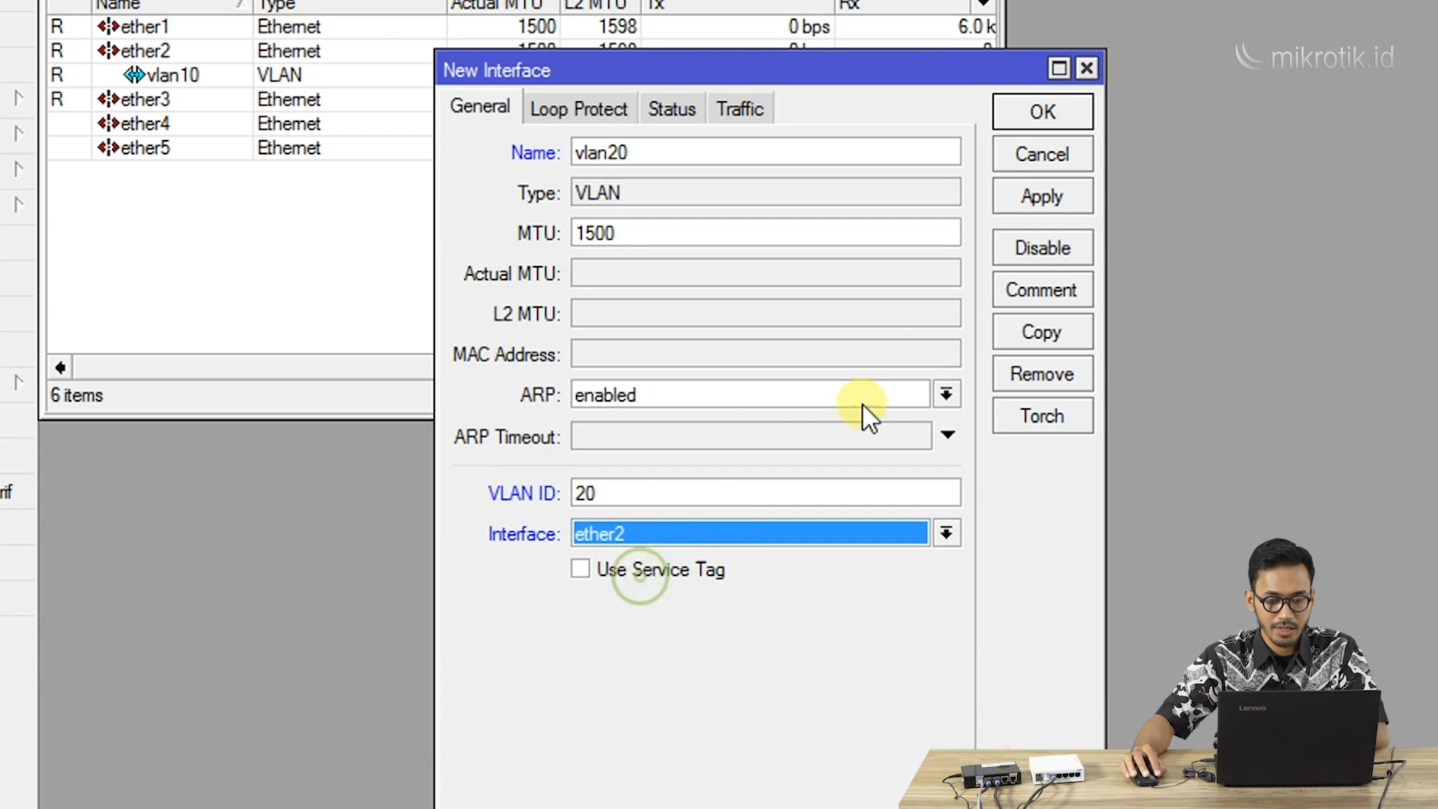
{"action": "left_click", "coordinate": [1029, 193]}
{"action": "left_click", "coordinate": [1047, 119]}
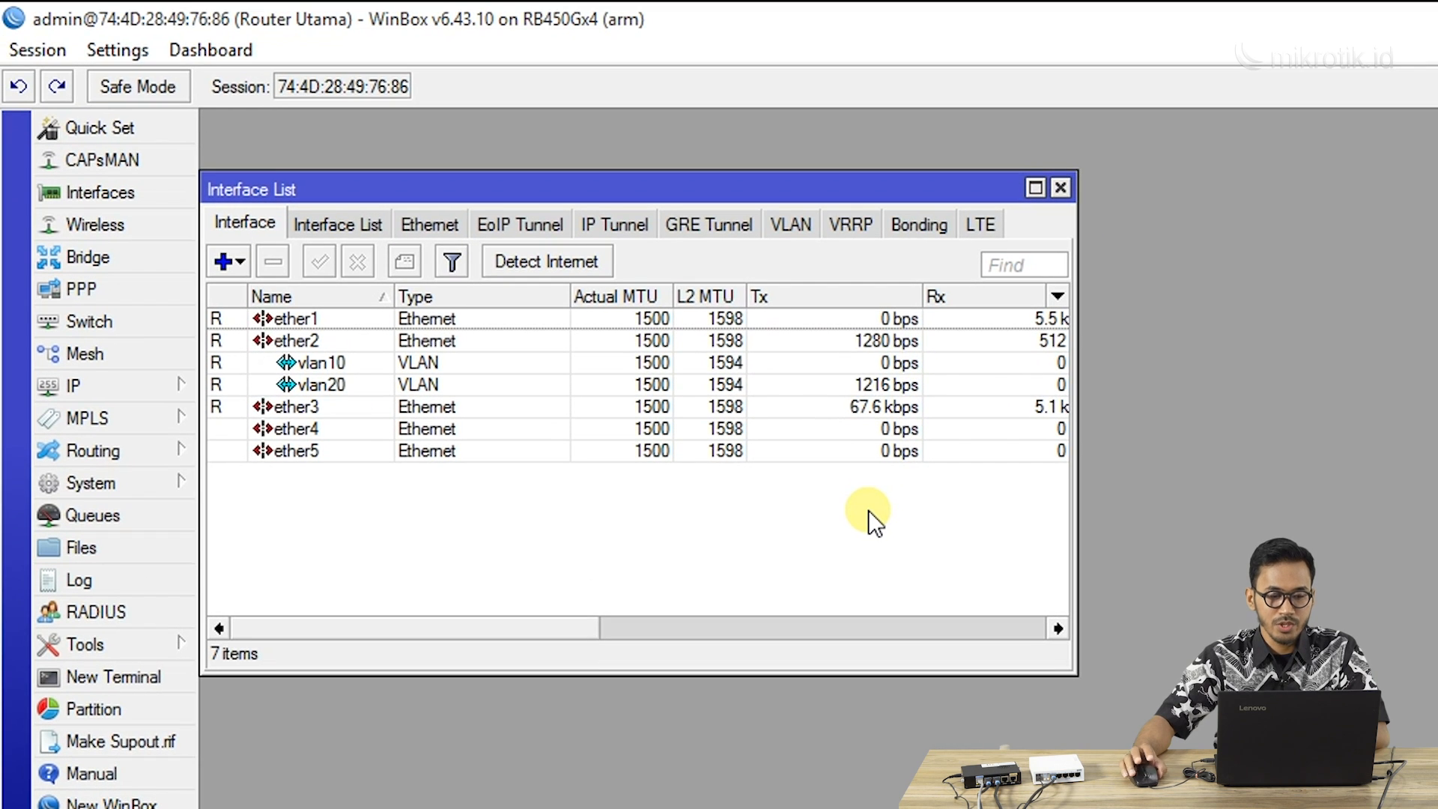
Step: Create a VLAN interface named vlan99 with VLAN ID 99 on ether2
{"action": "left_click", "coordinate": [223, 267]}
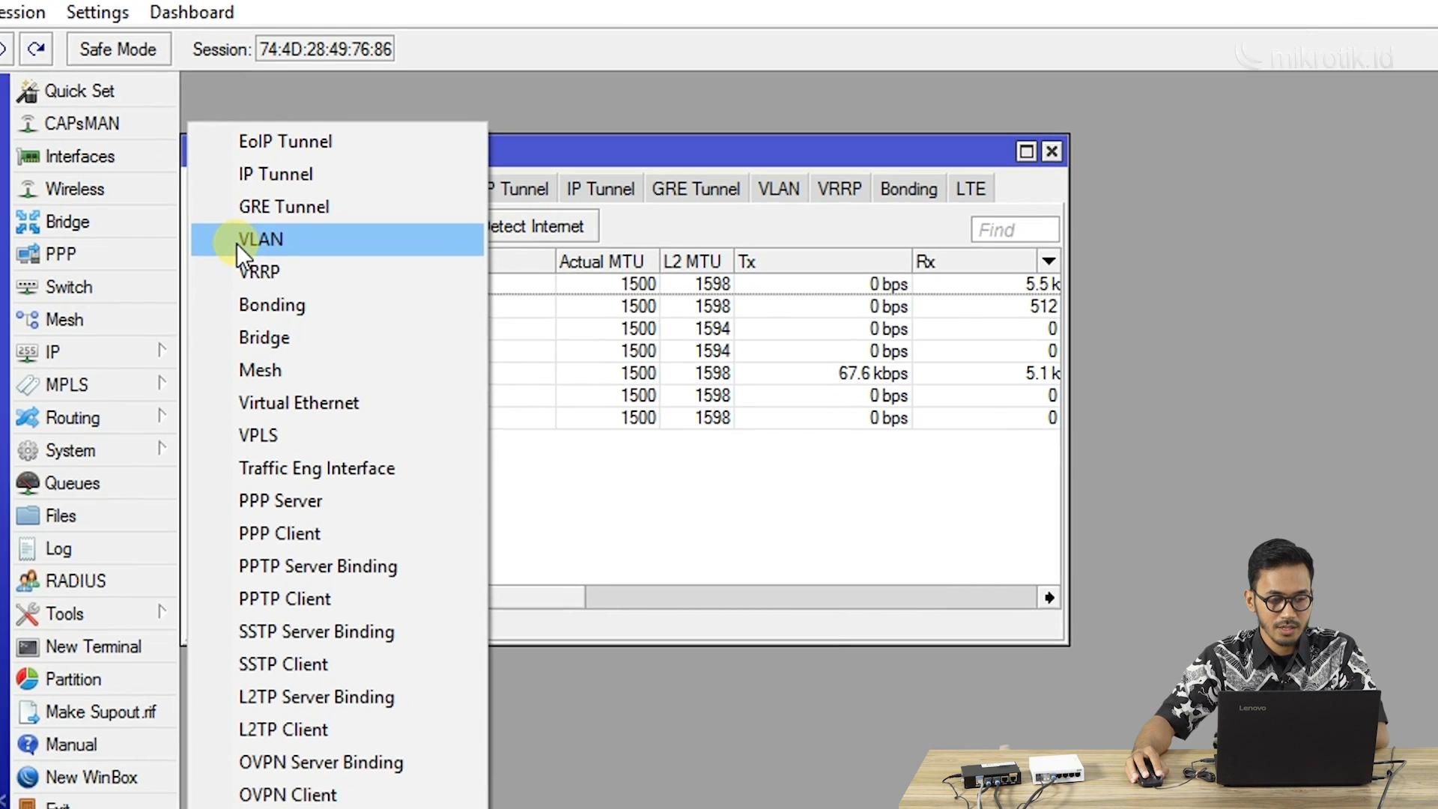
{"action": "left_click", "coordinate": [254, 277]}
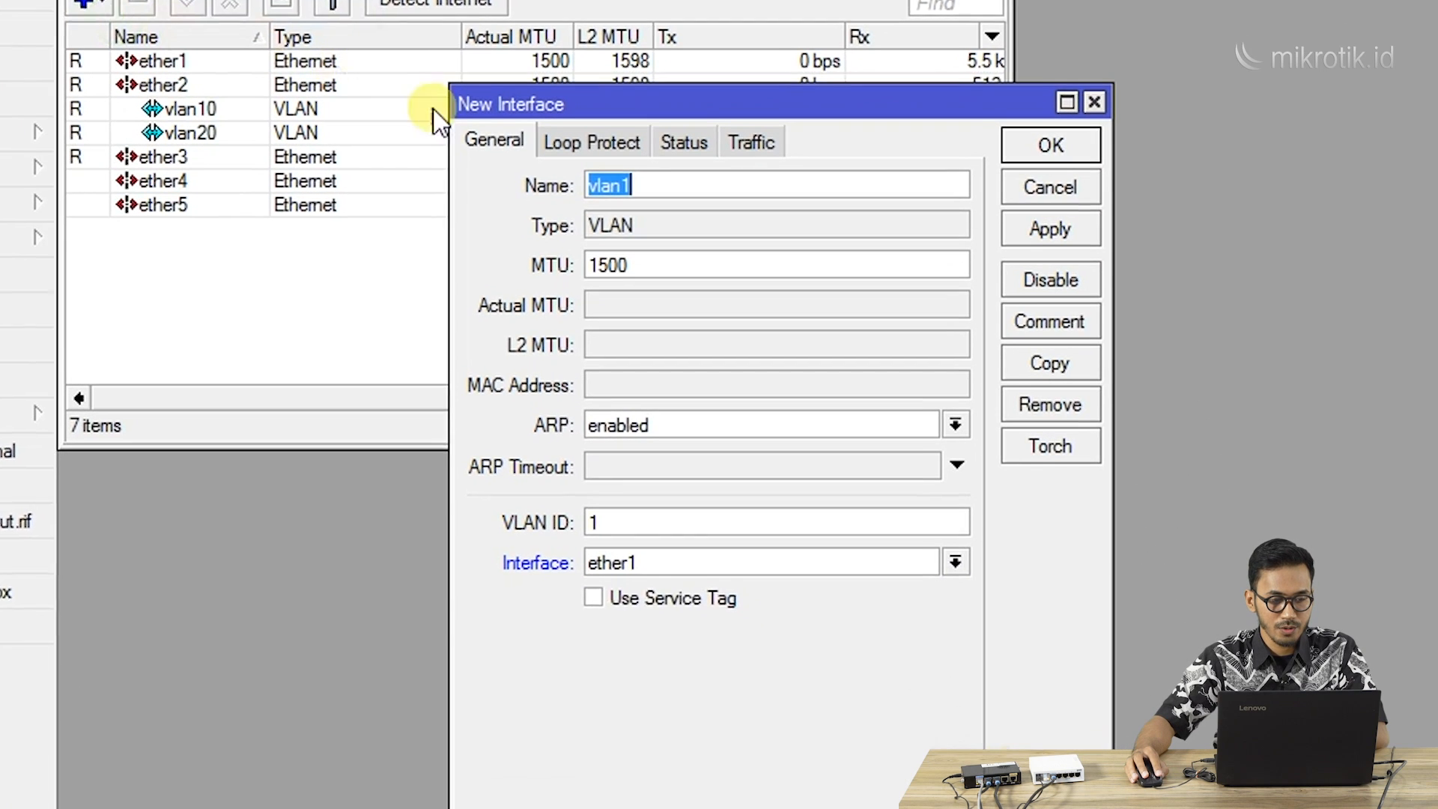
{"action": "left_click", "coordinate": [634, 152]}
{"action": "key", "text": "BackSpace"}
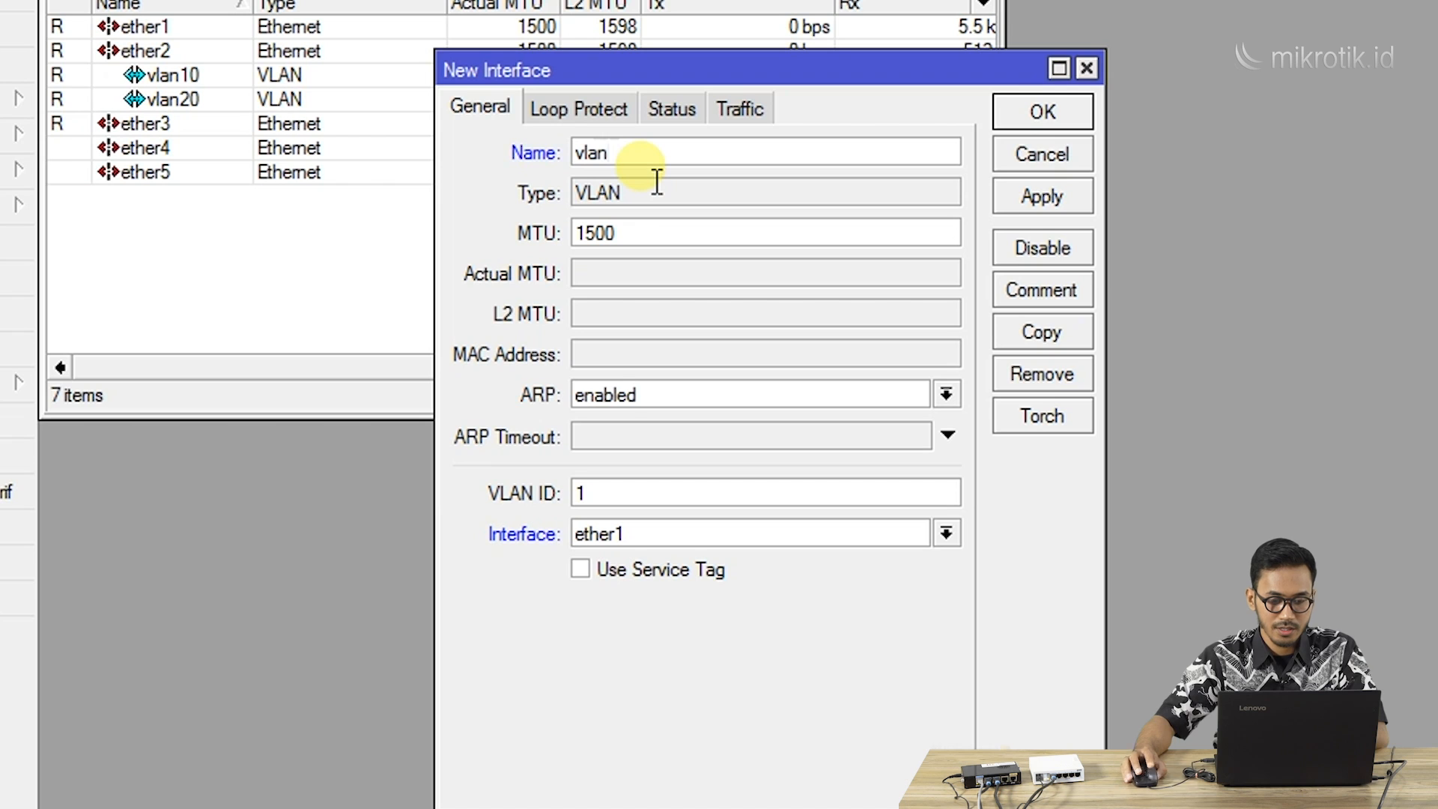
{"action": "type", "text": "99"}
{"action": "left_click_drag", "start_coordinate": [599, 494], "coordinate": [566, 514]}
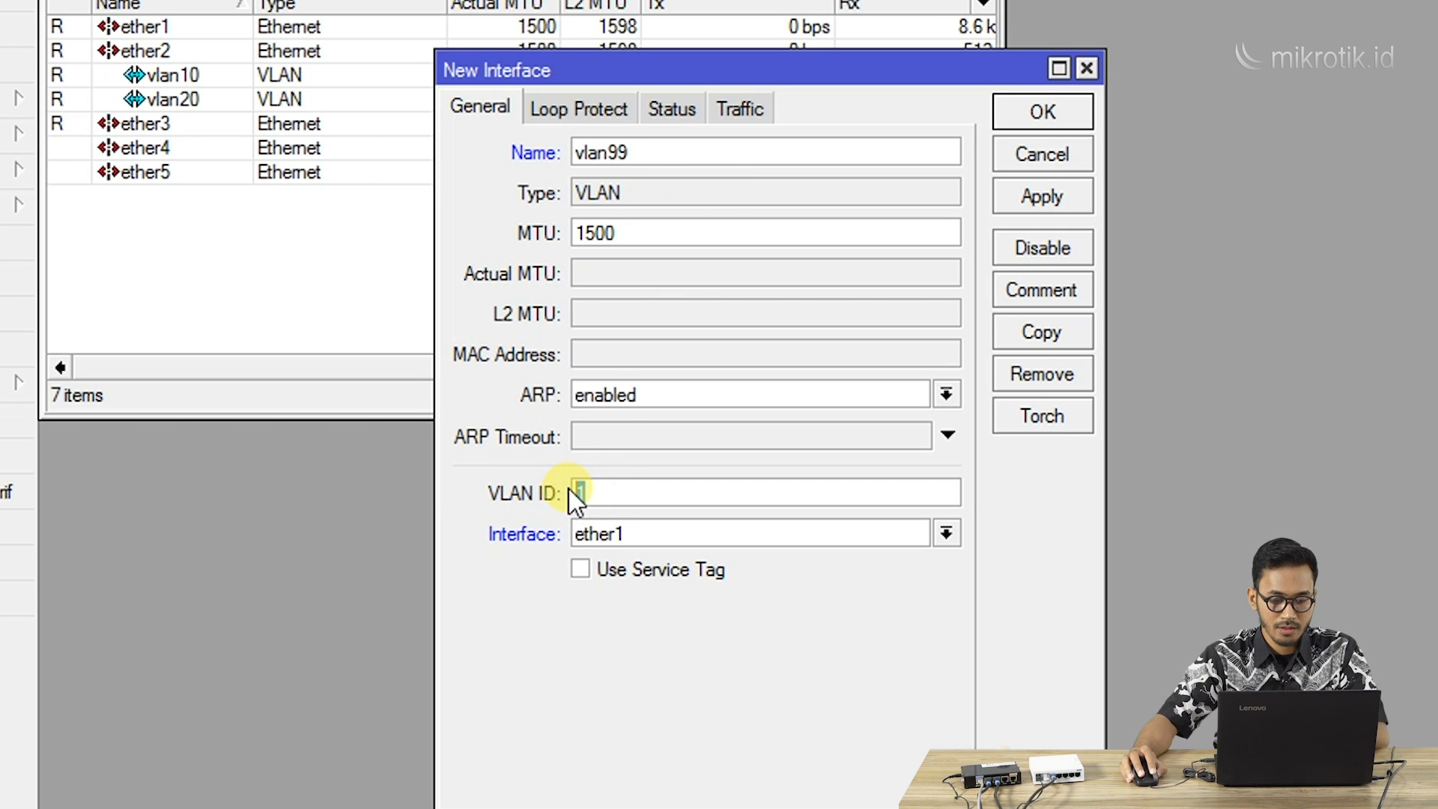
{"action": "type", "text": "99"}
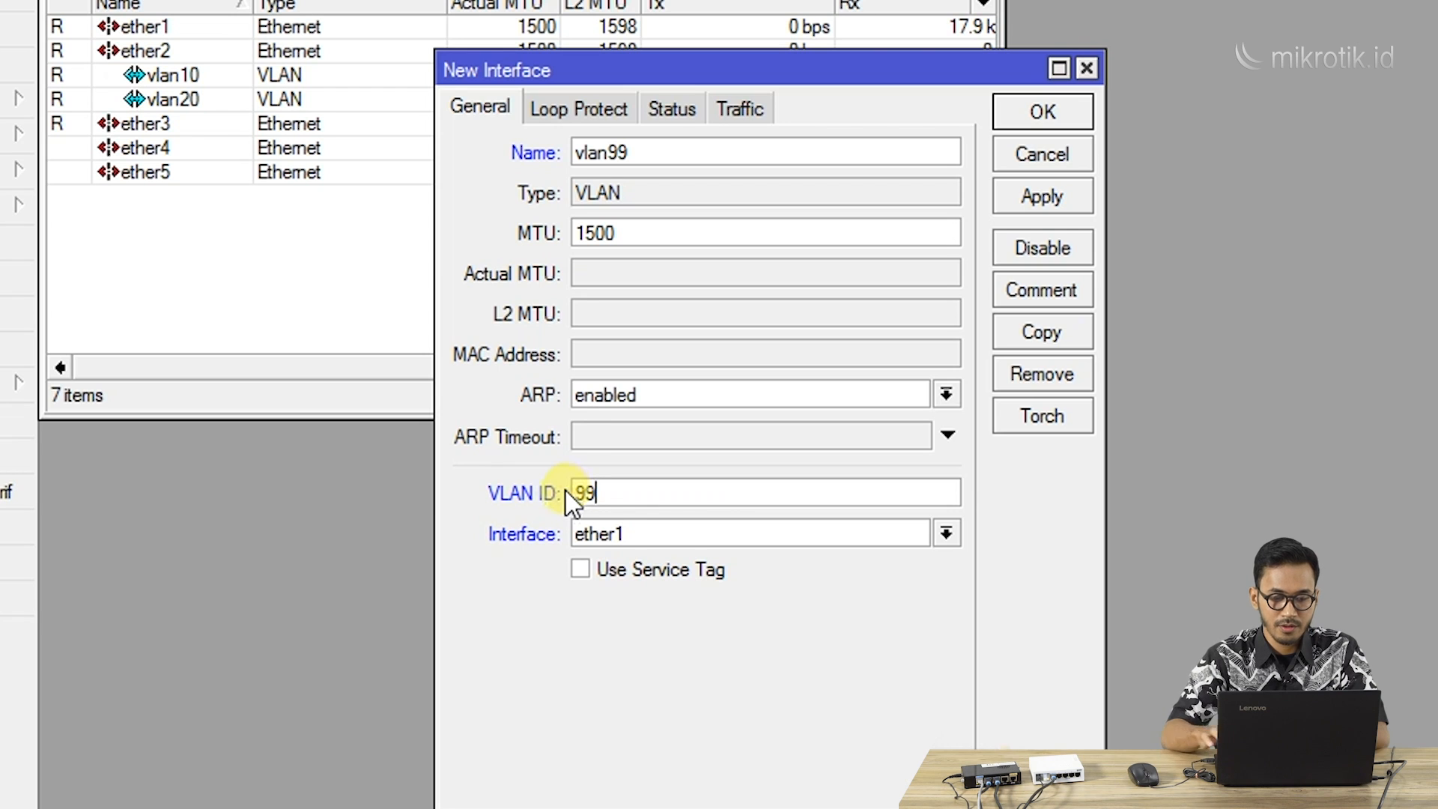
{"action": "left_click", "coordinate": [622, 533]}
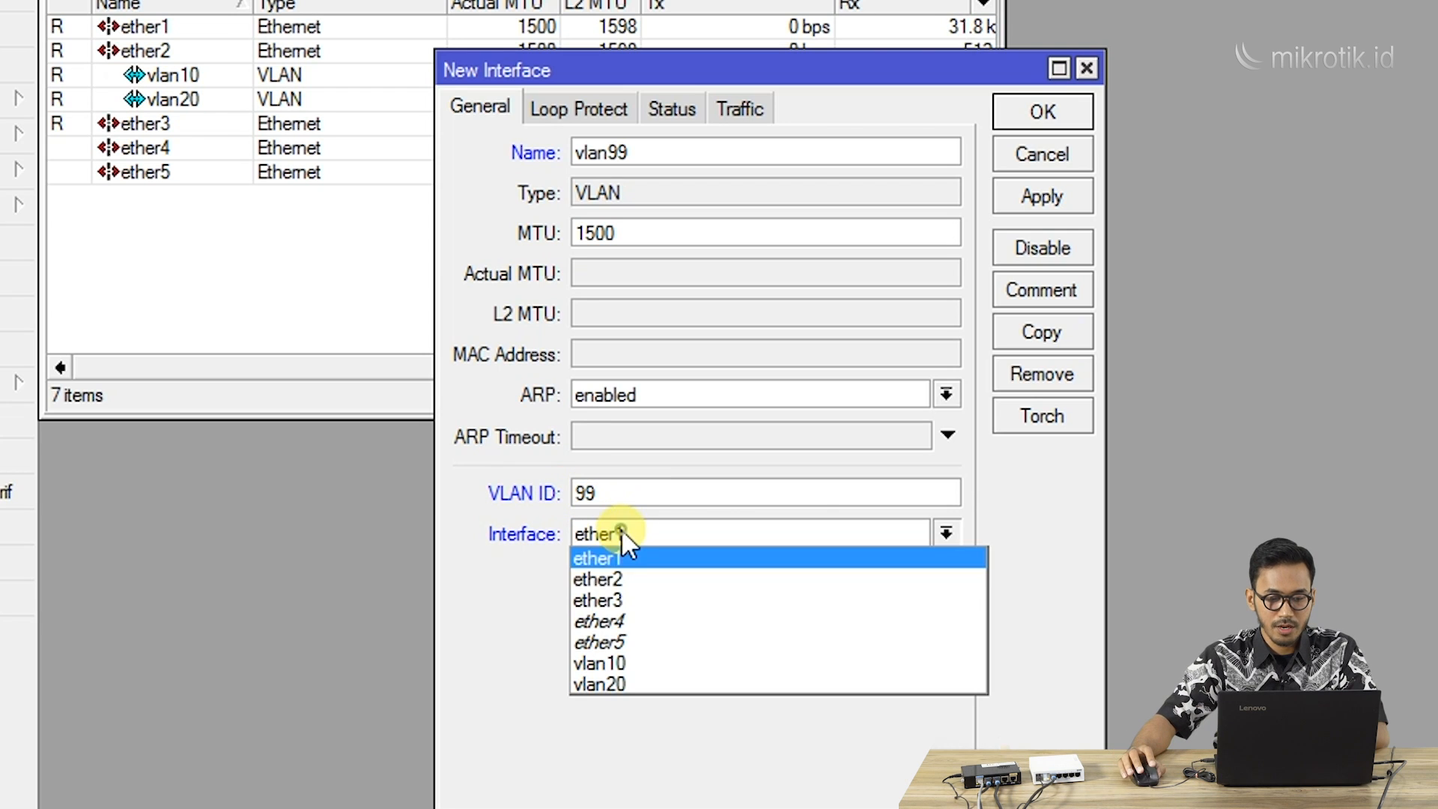
{"action": "left_click", "coordinate": [623, 579]}
{"action": "left_click", "coordinate": [1058, 195]}
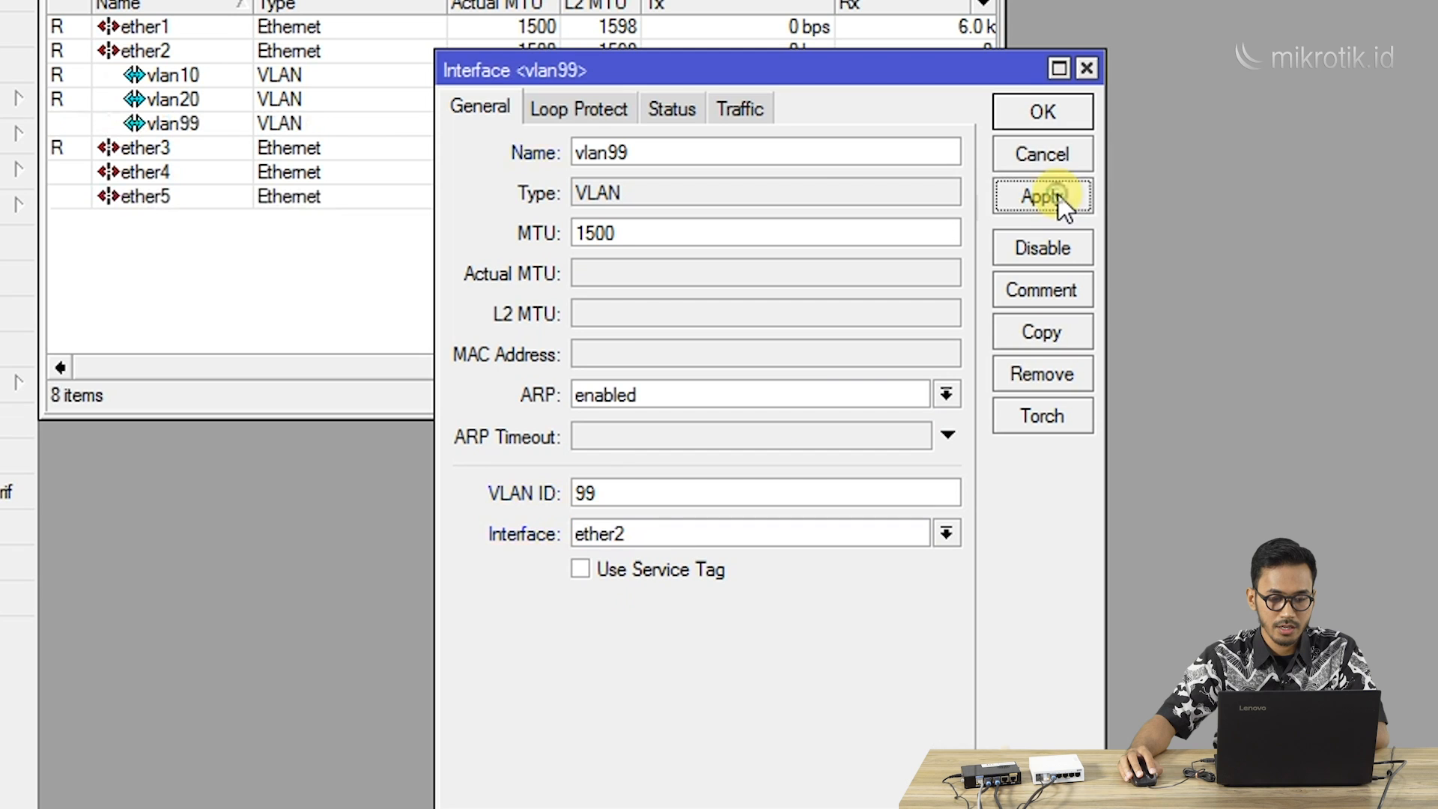
{"action": "left_click", "coordinate": [1022, 114]}
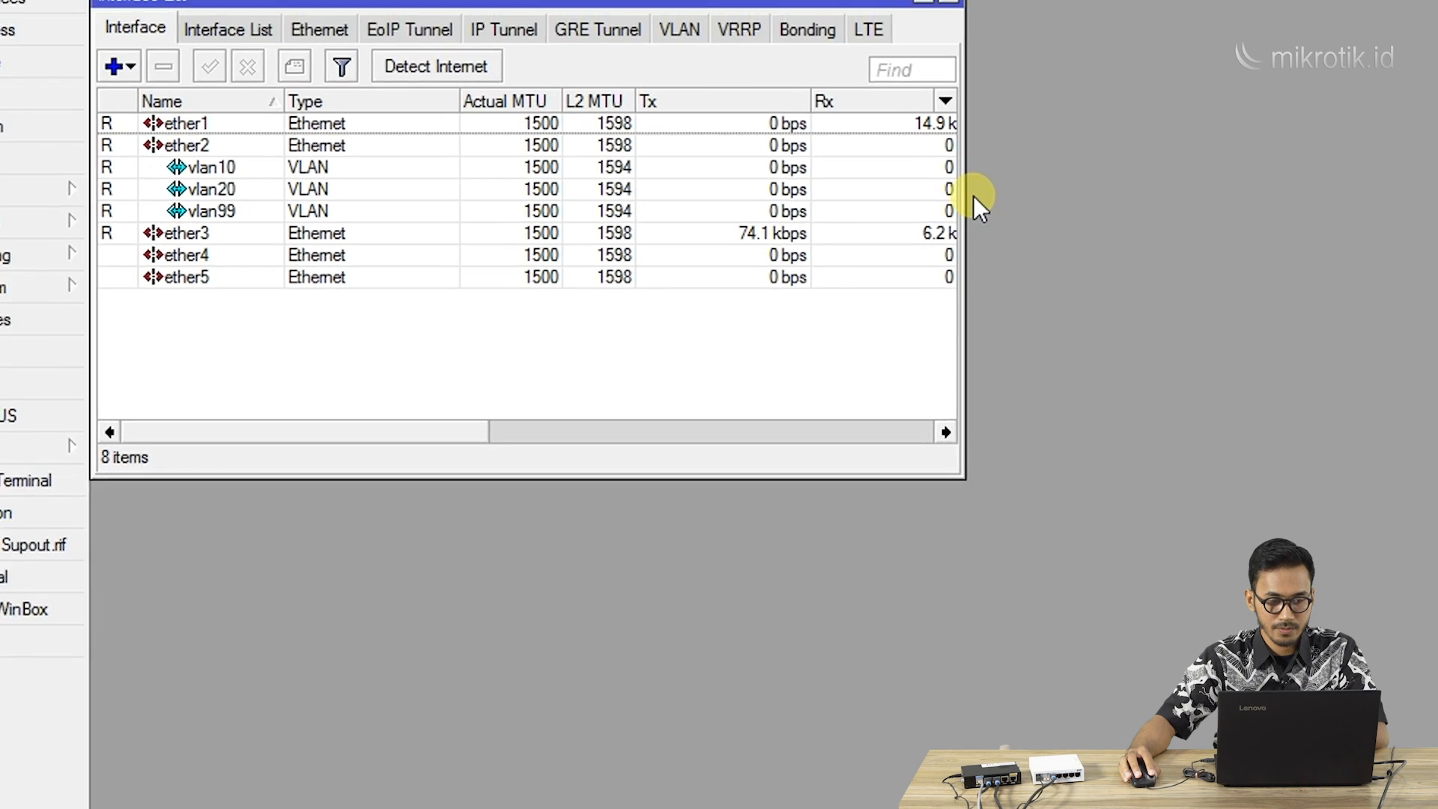
Step: Add the IP address 10.10.10.1/24 to the vlan10 interface and apply it
{"action": "left_click_drag", "start_coordinate": [536, 162], "coordinate": [554, 126]}
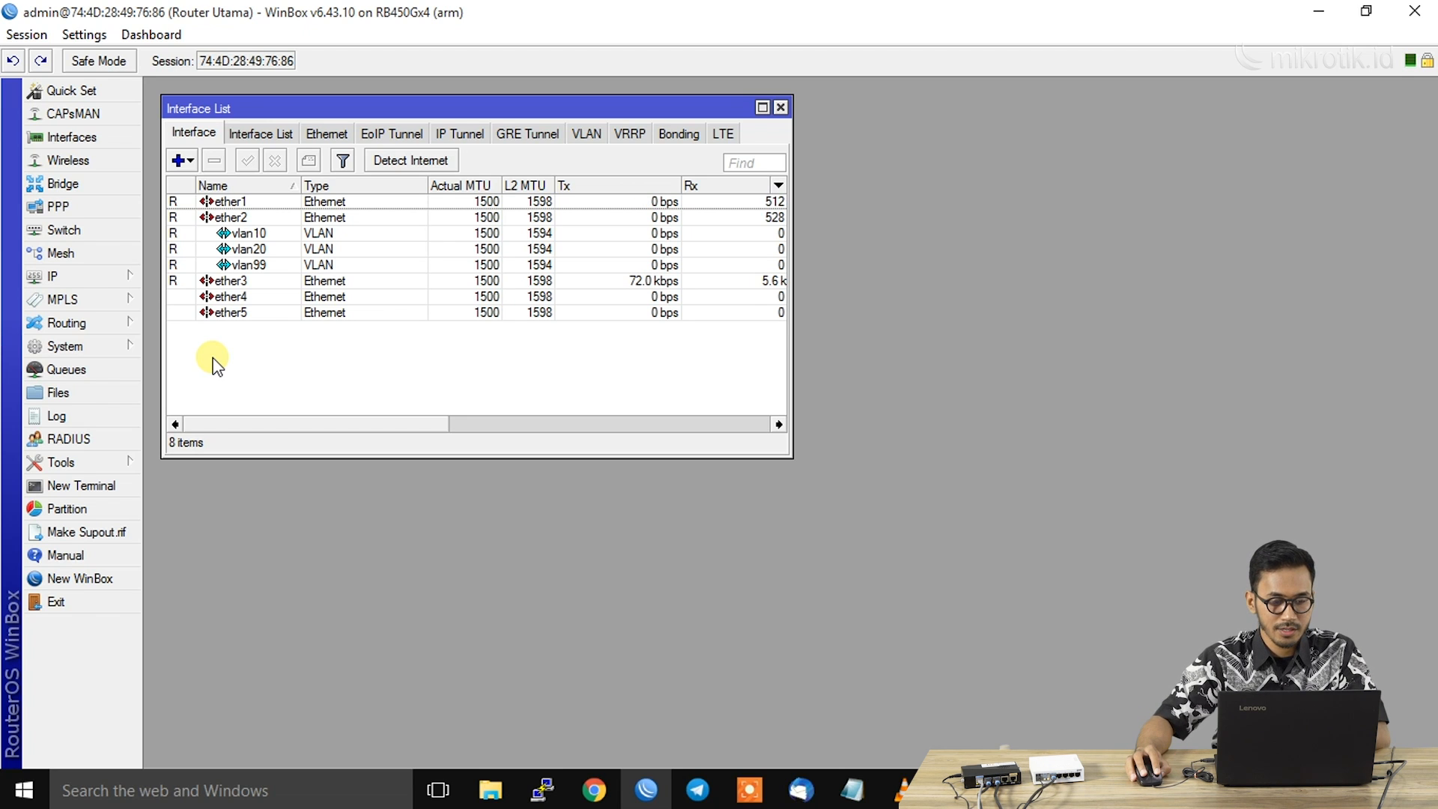
{"action": "left_click", "coordinate": [123, 278]}
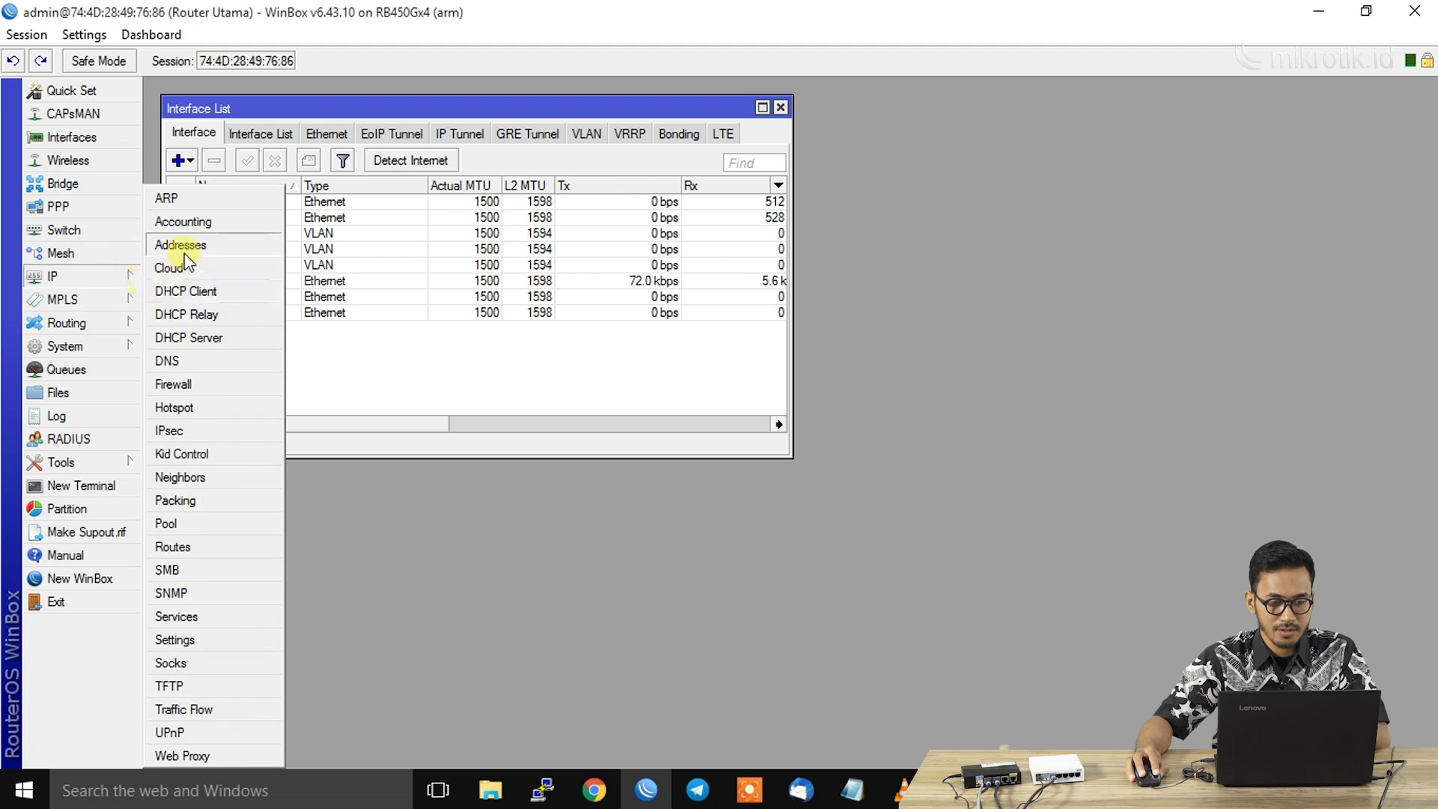
{"action": "left_click", "coordinate": [189, 249]}
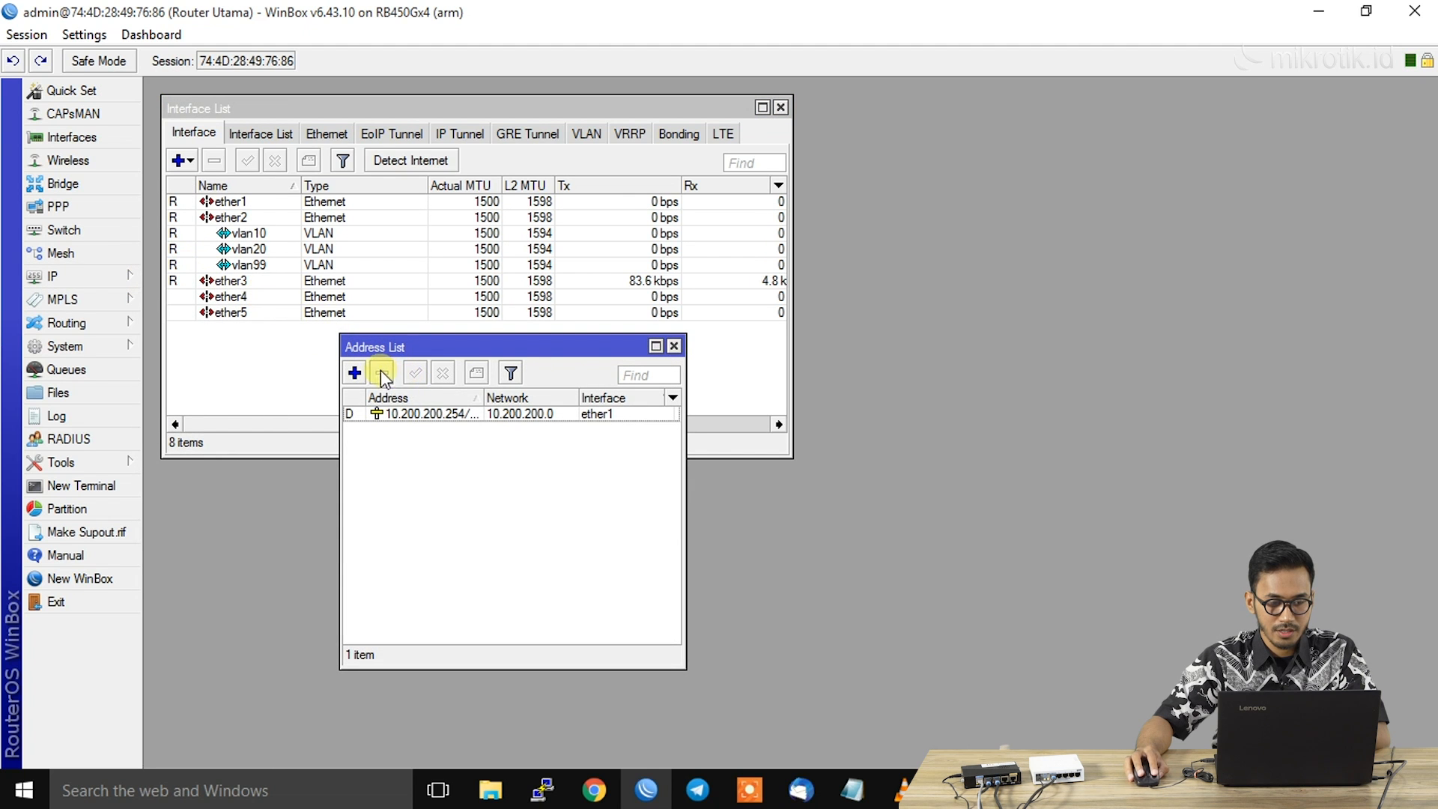
{"action": "left_click", "coordinate": [355, 372]}
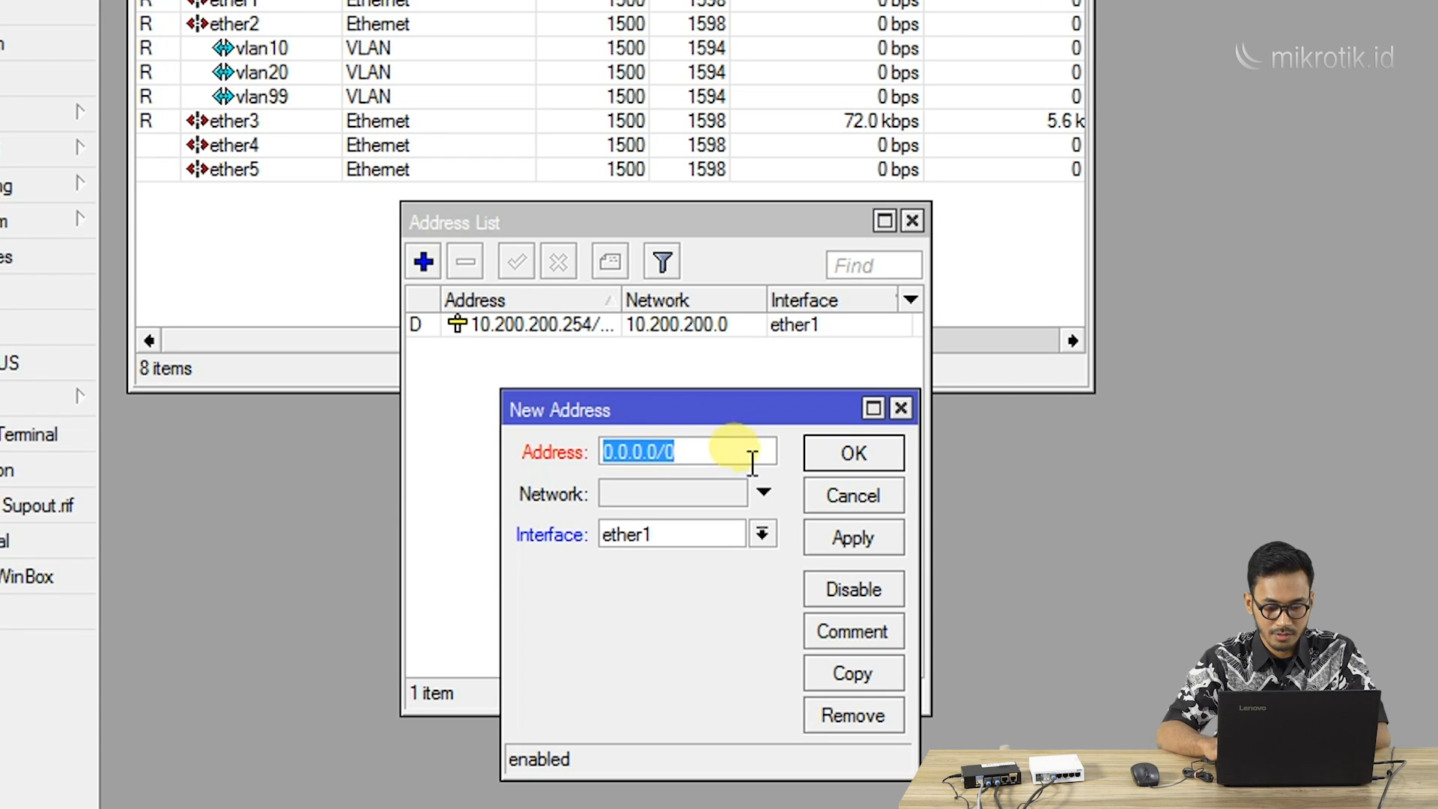
{"action": "type", "text": "10.10.10."}
{"action": "type", "text": ".1"}
{"action": "key", "text": "BackSpace"}
{"action": "key", "text": "BackSpace"}
{"action": "type", "text": "1/24"}
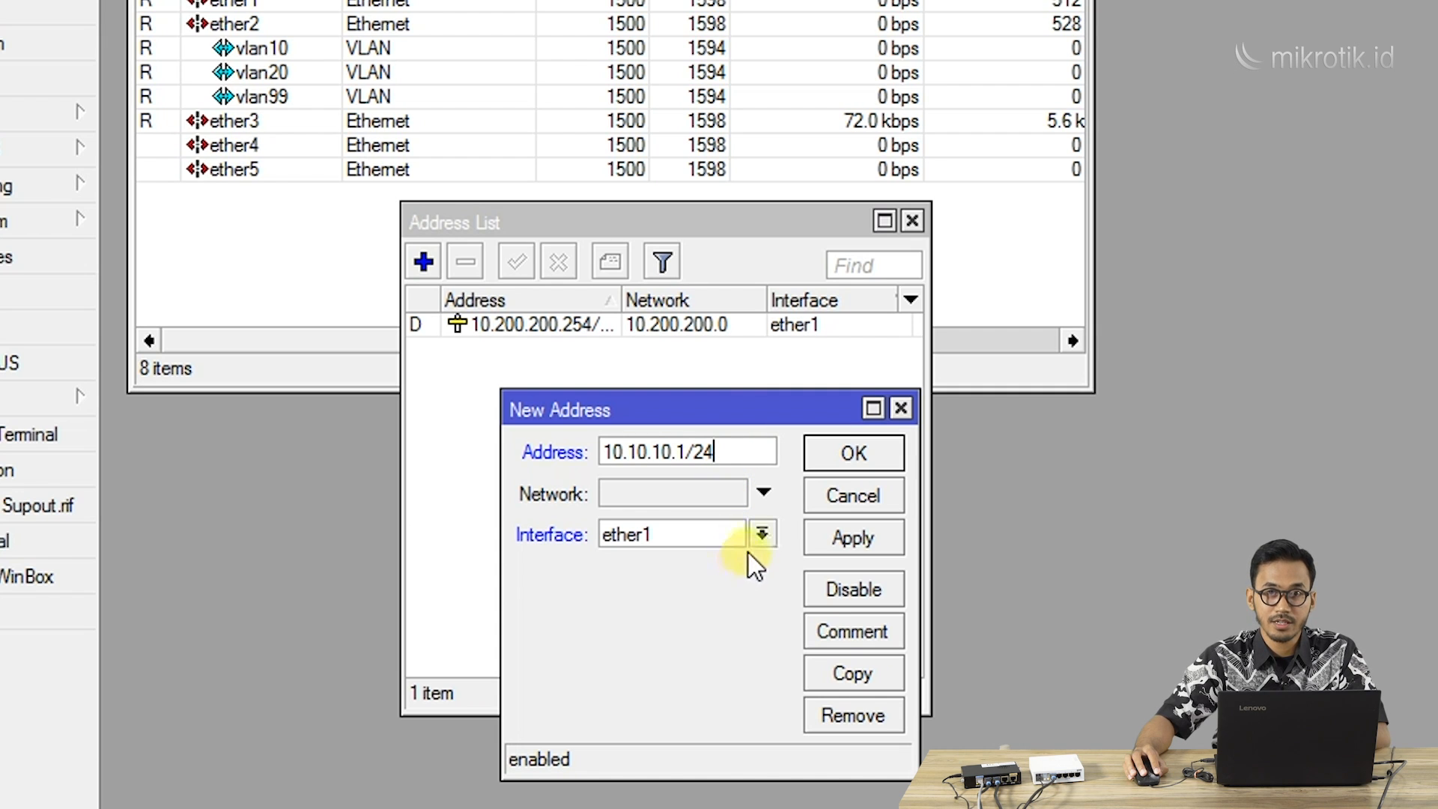
{"action": "left_click", "coordinate": [760, 536]}
{"action": "left_click", "coordinate": [725, 656]}
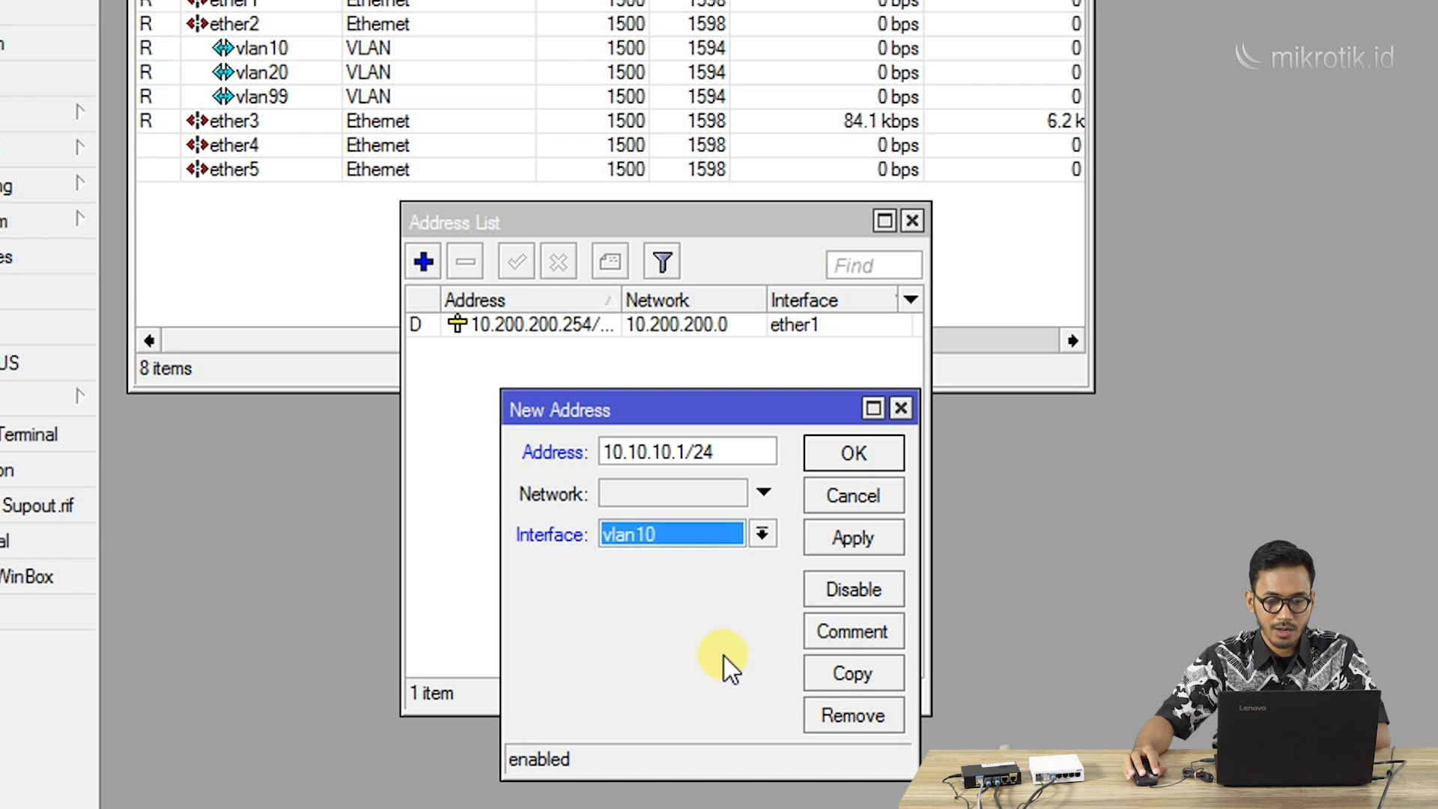
{"action": "left_click", "coordinate": [841, 551]}
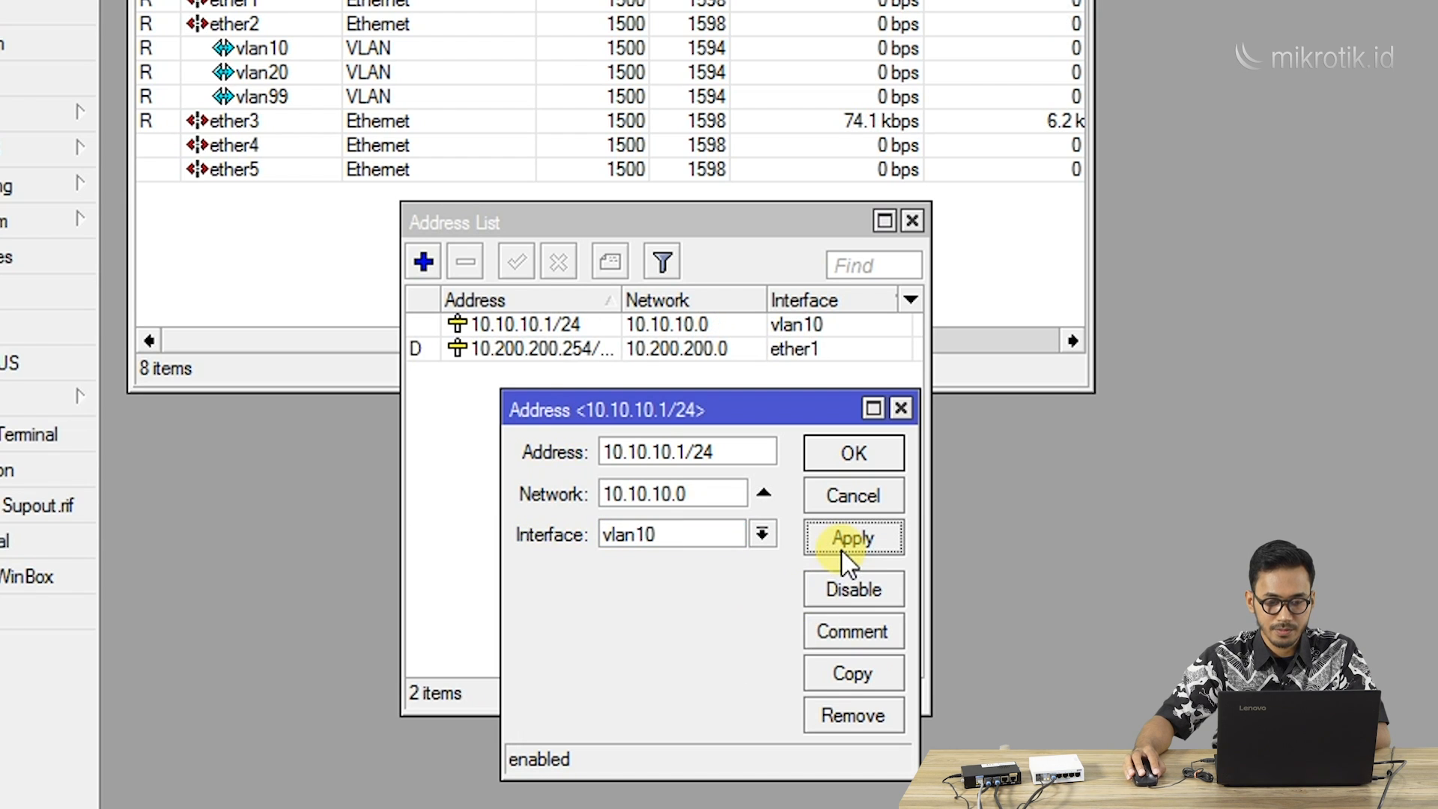
Step: Copy the vlan10 address entry and apply the copy as 10.10.20.1/24 on interface vlan20
{"action": "left_click", "coordinate": [853, 673]}
{"action": "left_click_drag", "start_coordinate": [800, 493], "coordinate": [1014, 446]}
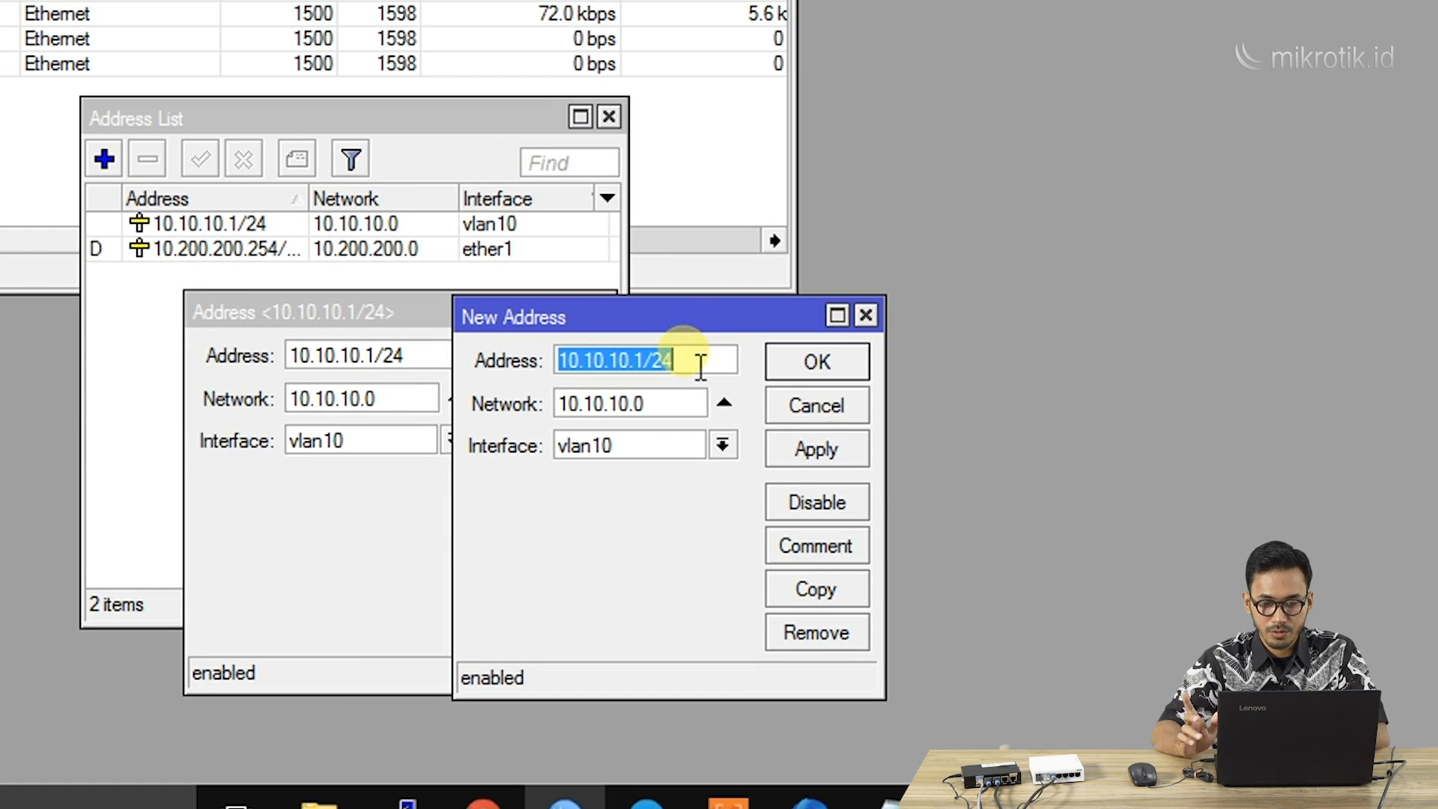
{"action": "mouse_move", "coordinate": [701, 364]}
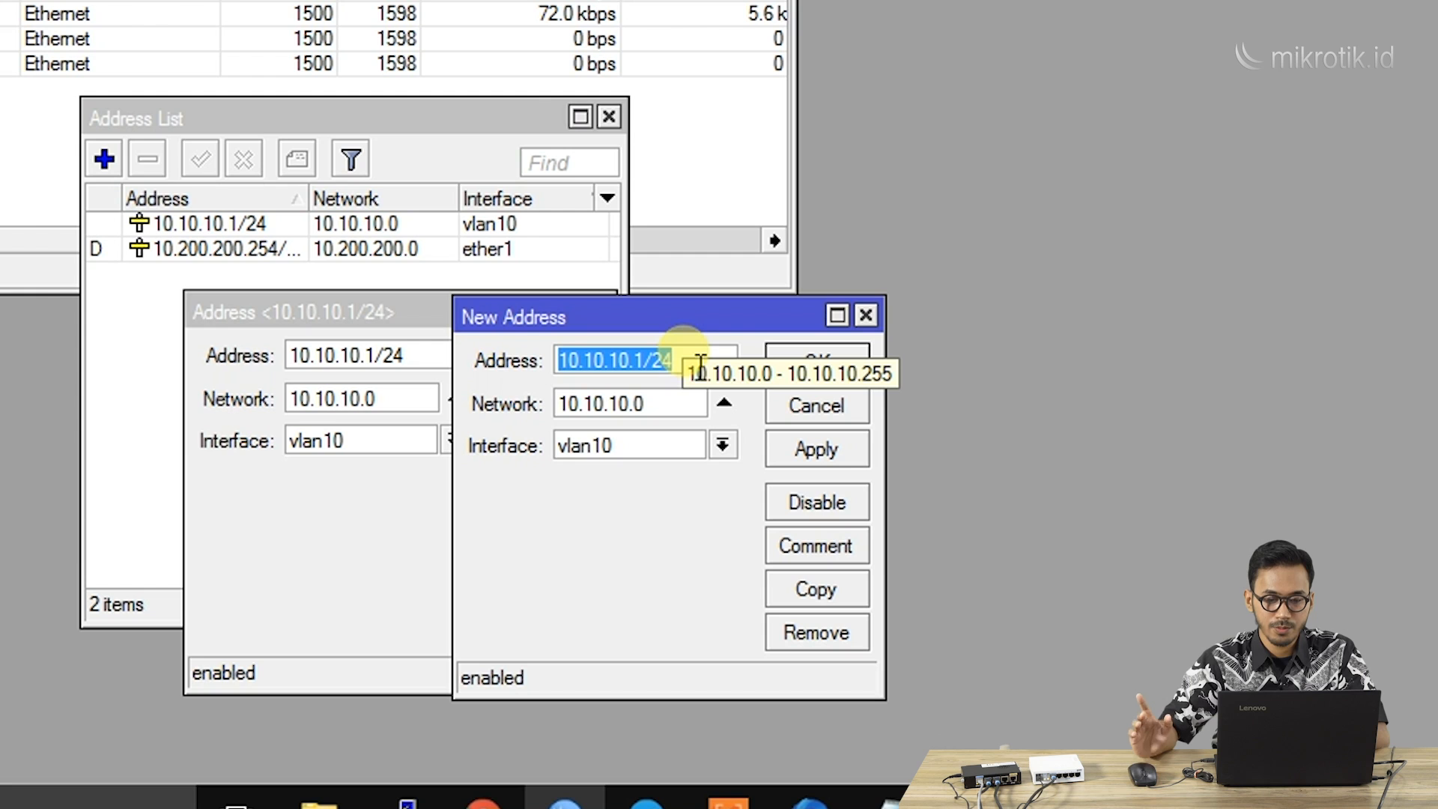
{"action": "type", "text": "10.10"}
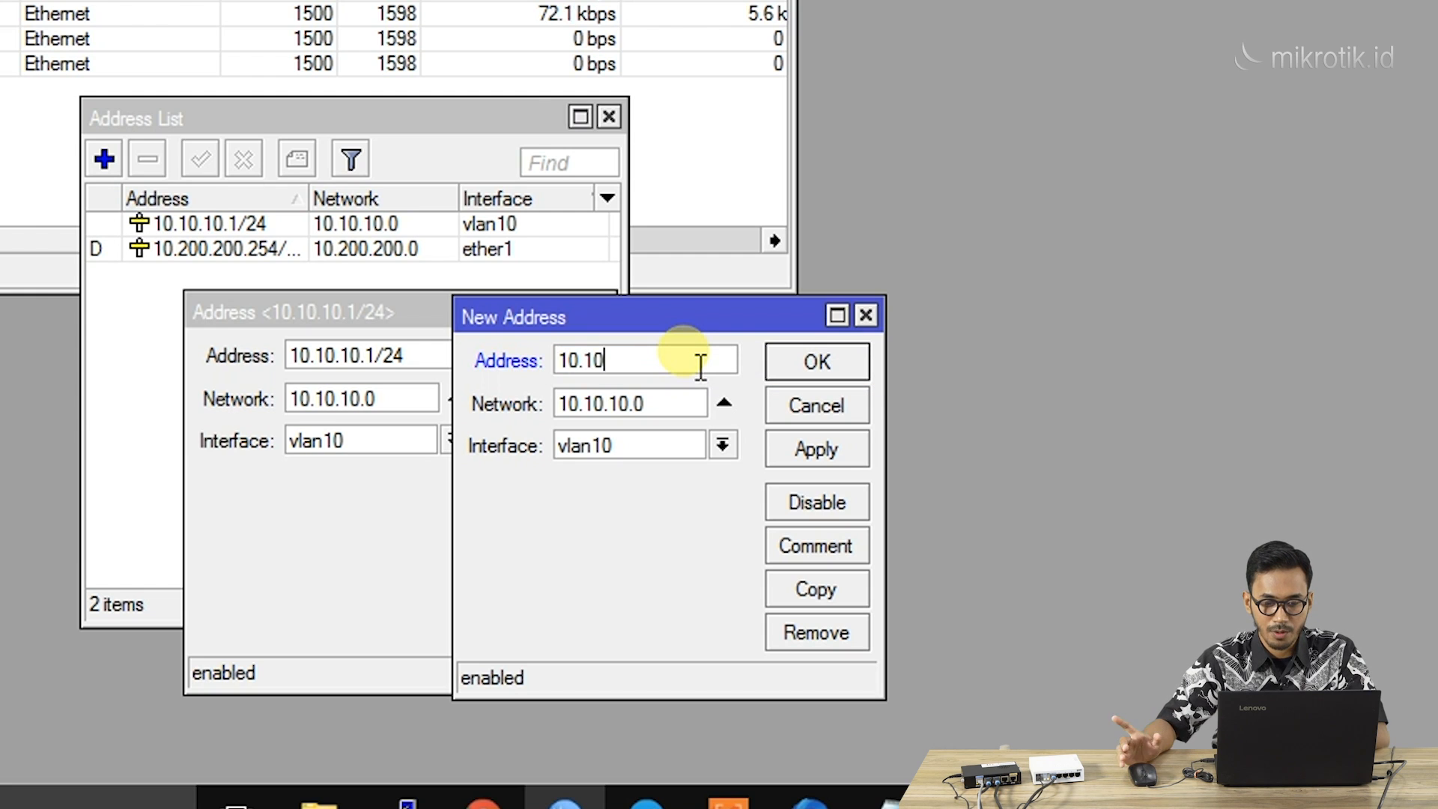
{"action": "type", "text": ".20.1/24"}
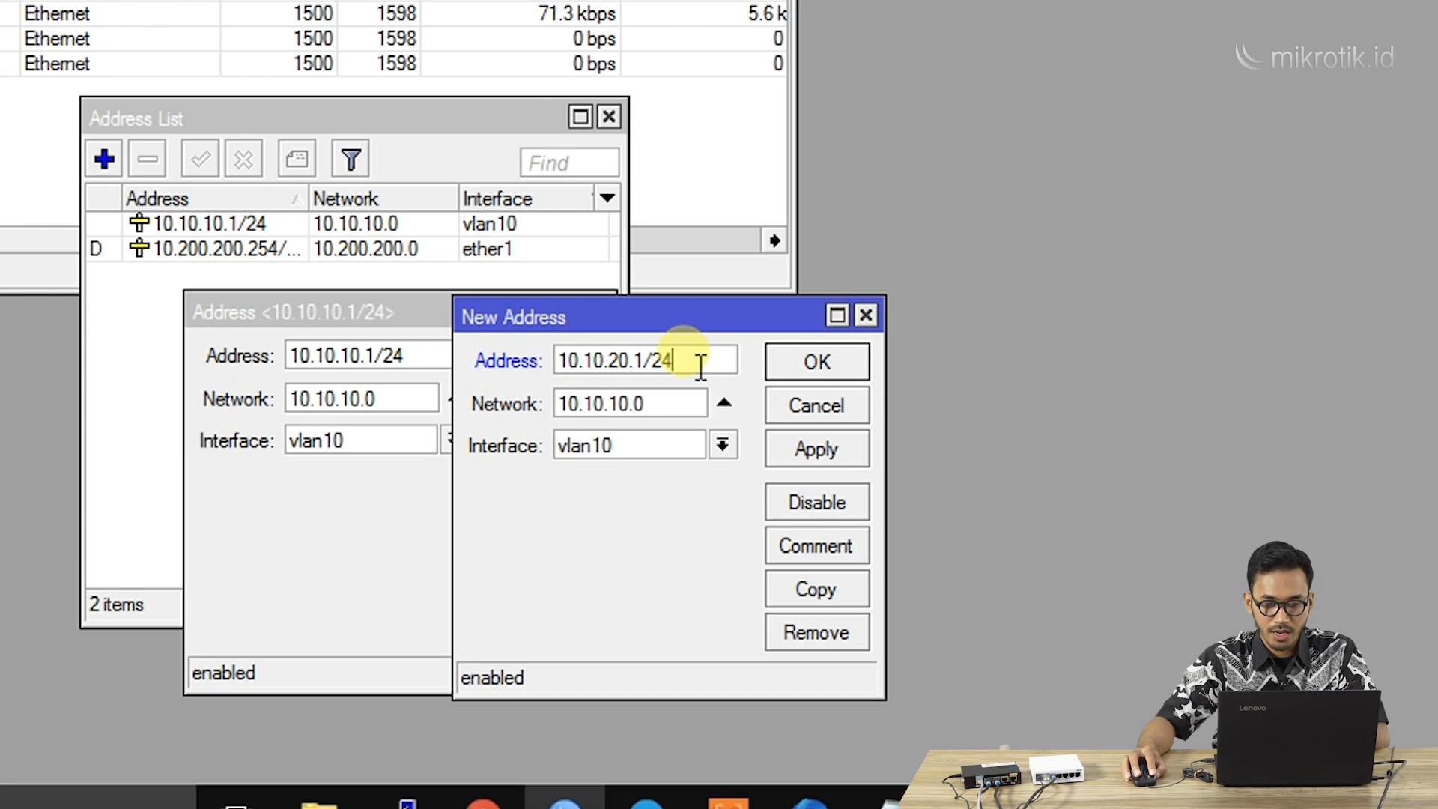
{"action": "left_click", "coordinate": [692, 445]}
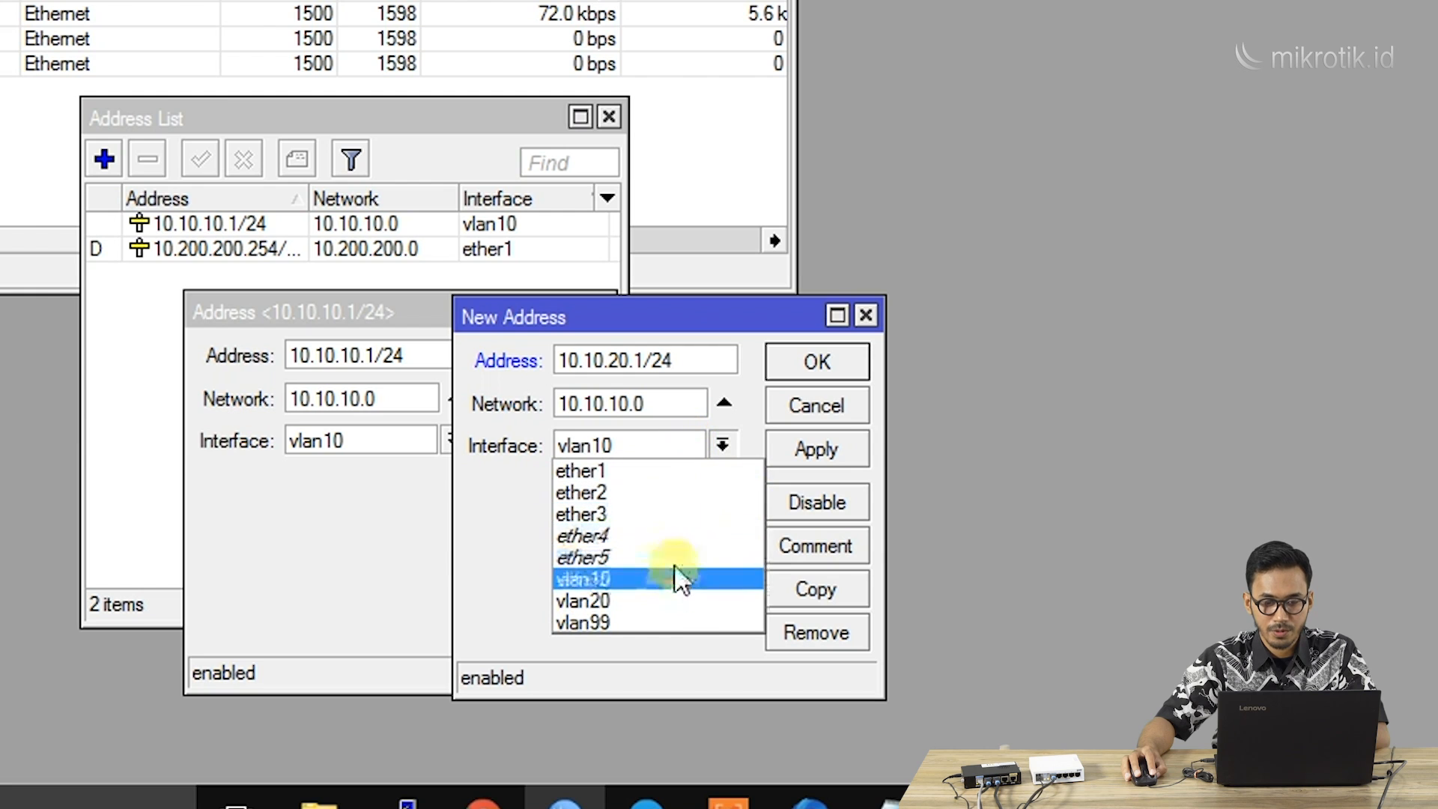
{"action": "left_click", "coordinate": [666, 600]}
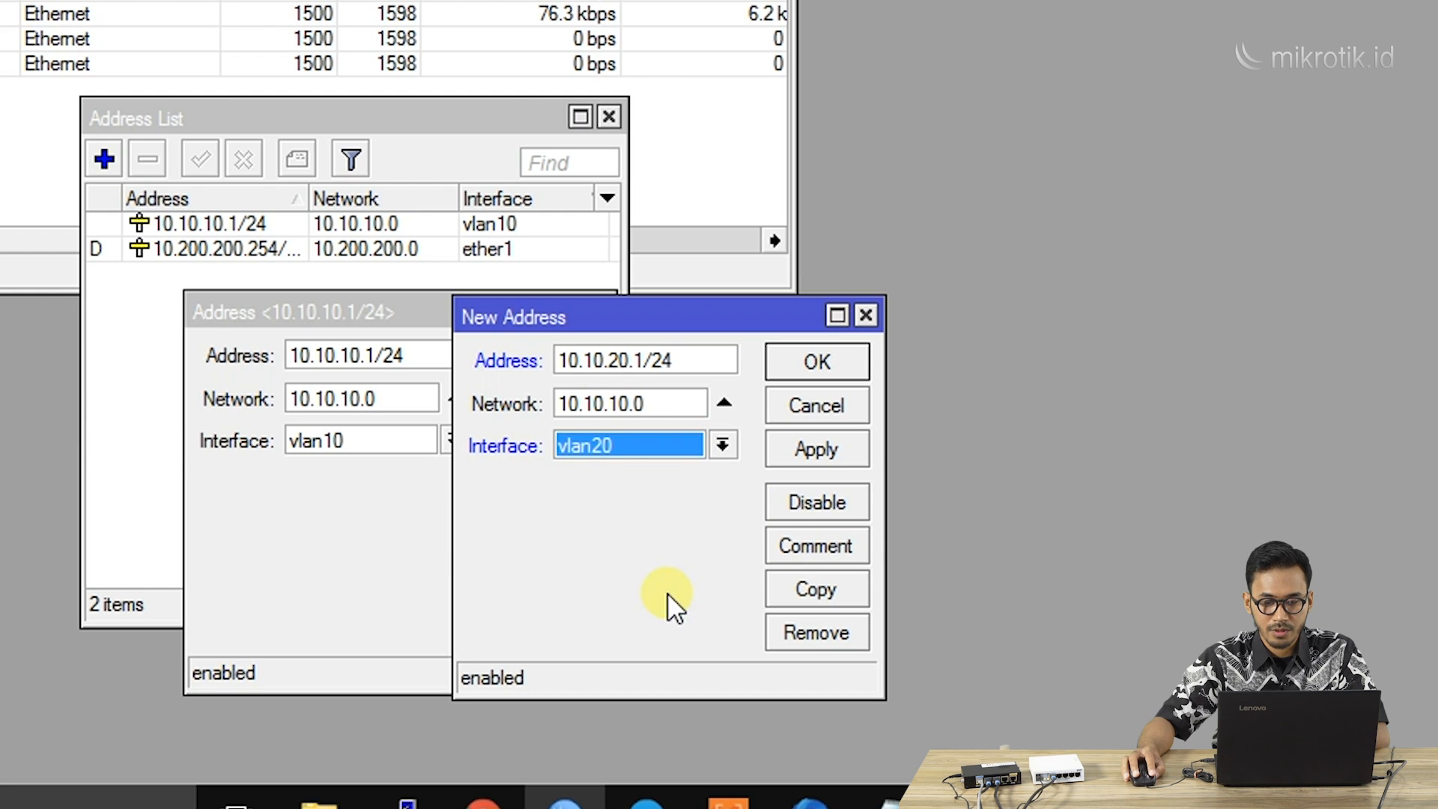
{"action": "left_click", "coordinate": [803, 452]}
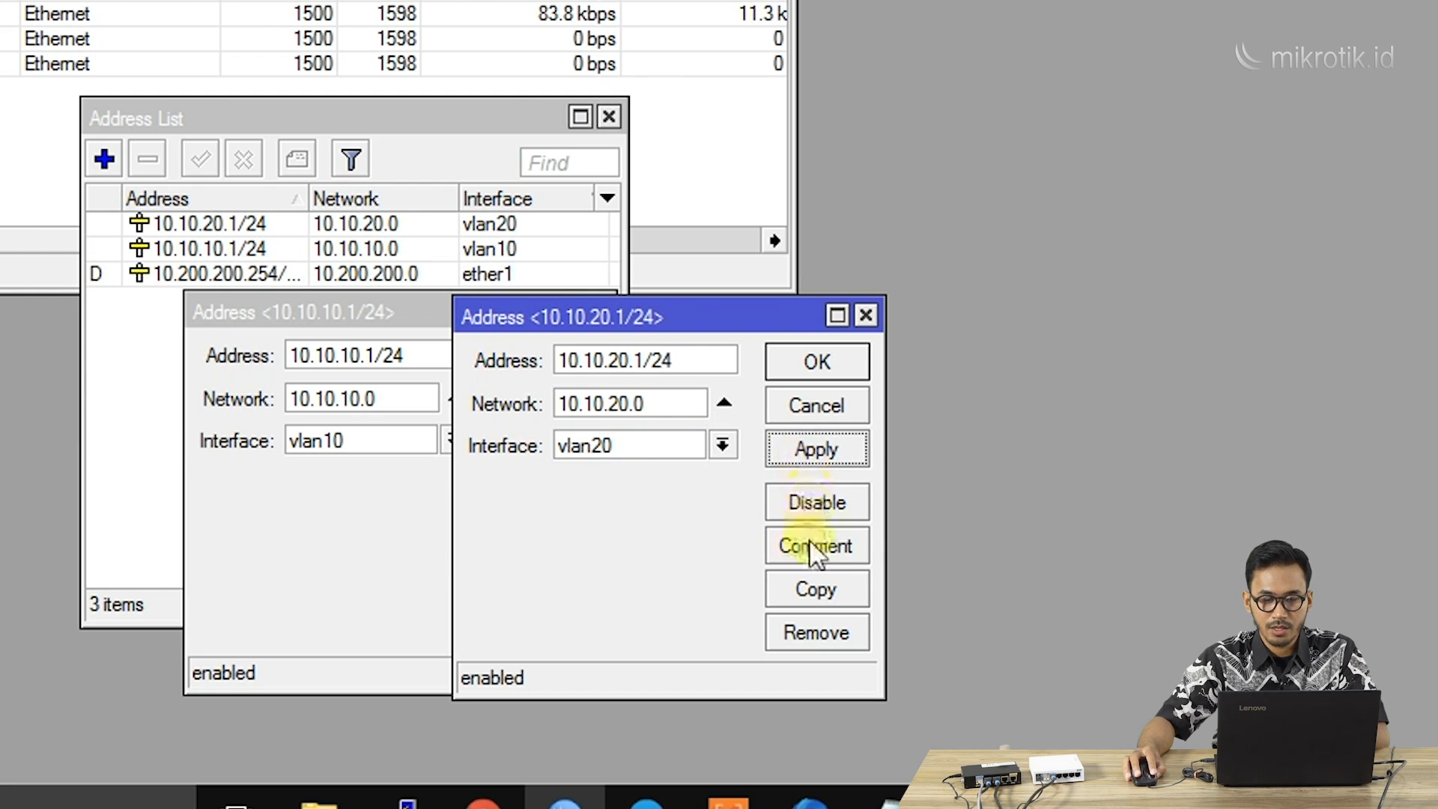
Step: Copy the vlan20 address entry as 10.10.99.1/24 on interface vlan99, apply it, and close the address windows
{"action": "left_click", "coordinate": [813, 583]}
{"action": "left_click_drag", "start_coordinate": [453, 359], "coordinate": [924, 334]}
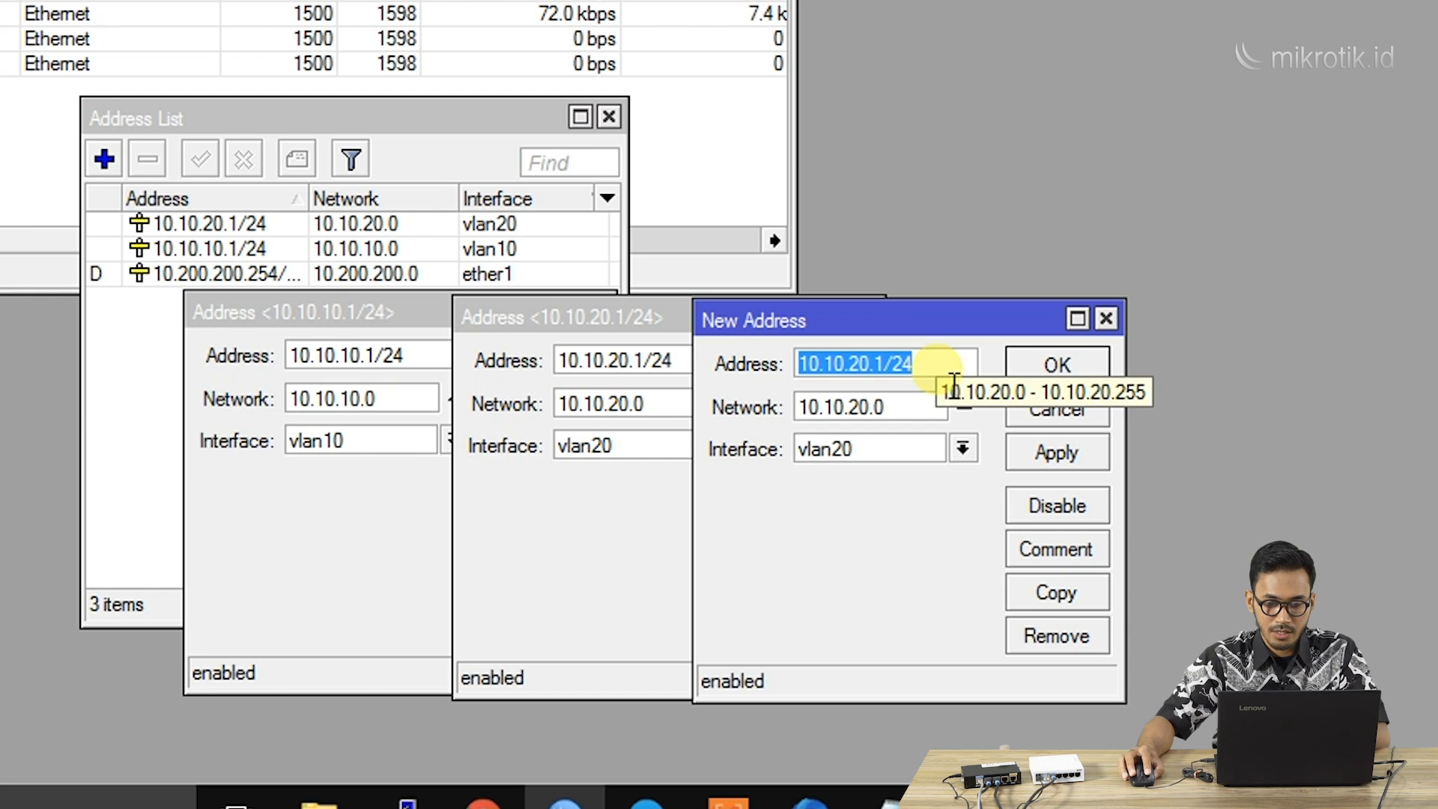
{"action": "type", "text": "10"}
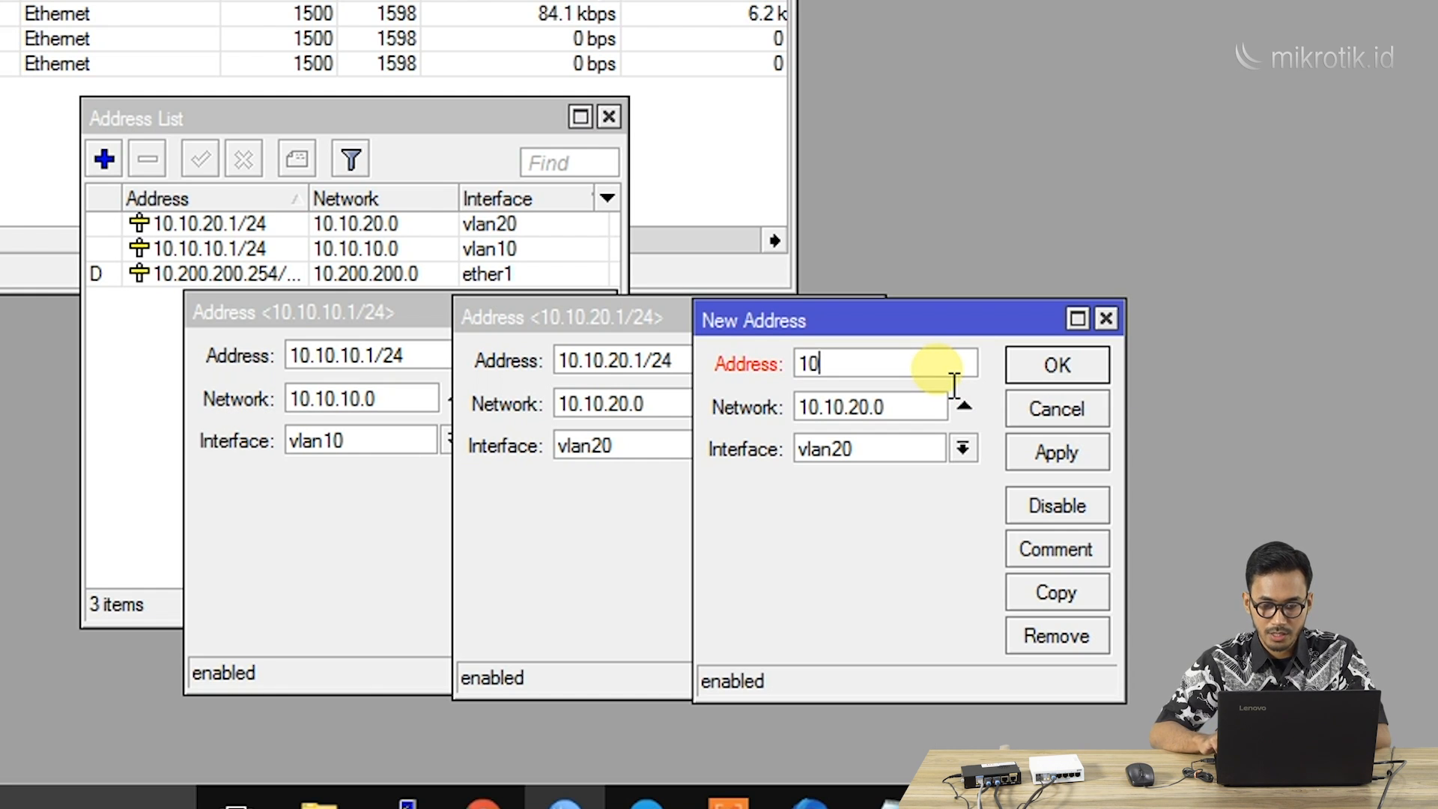
{"action": "type", "text": "."}
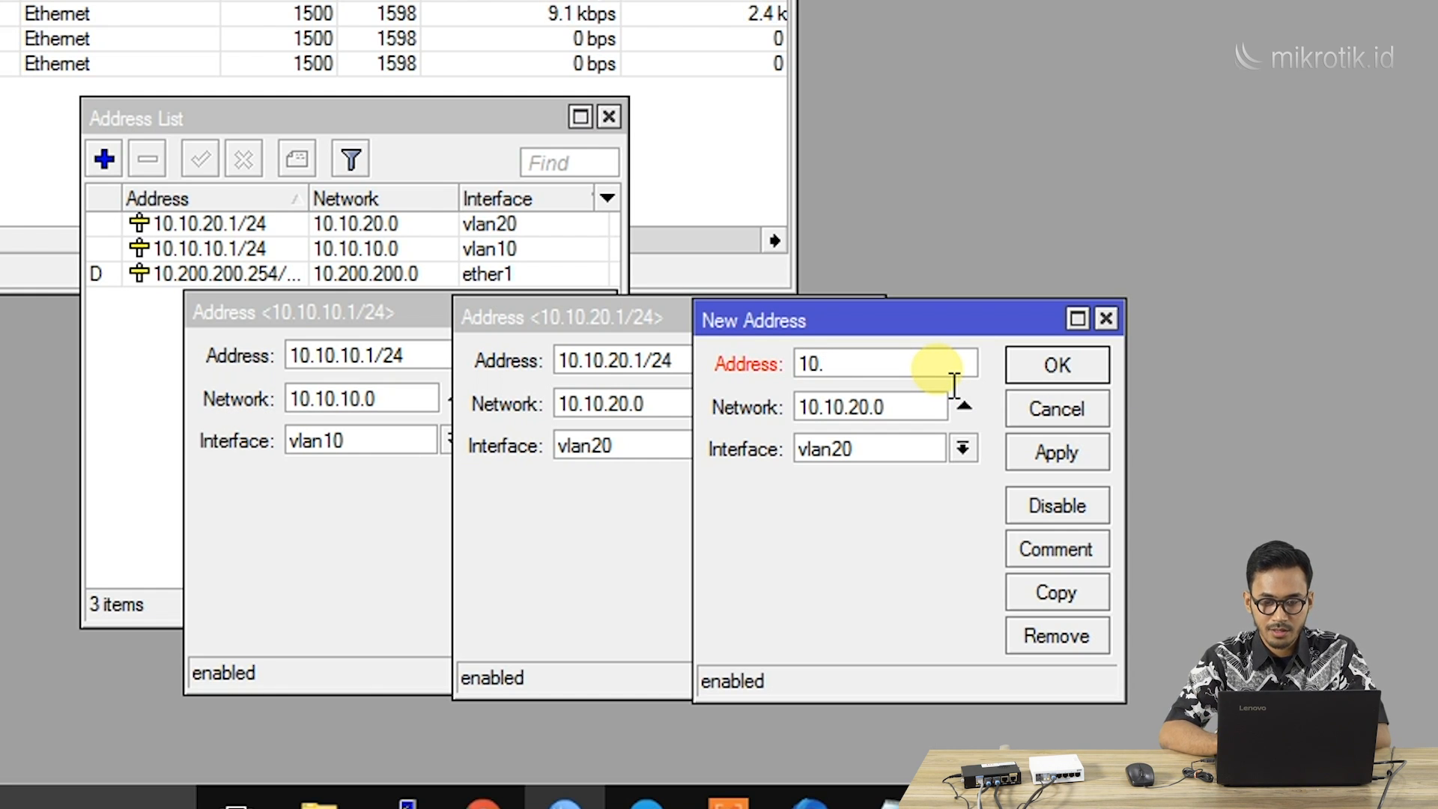
{"action": "type", "text": "10.1"}
{"action": "key", "text": "BackSpace"}
{"action": "type", "text": "99/"}
{"action": "key", "text": "BackSpace"}
{"action": "type", "text": ".1/24"}
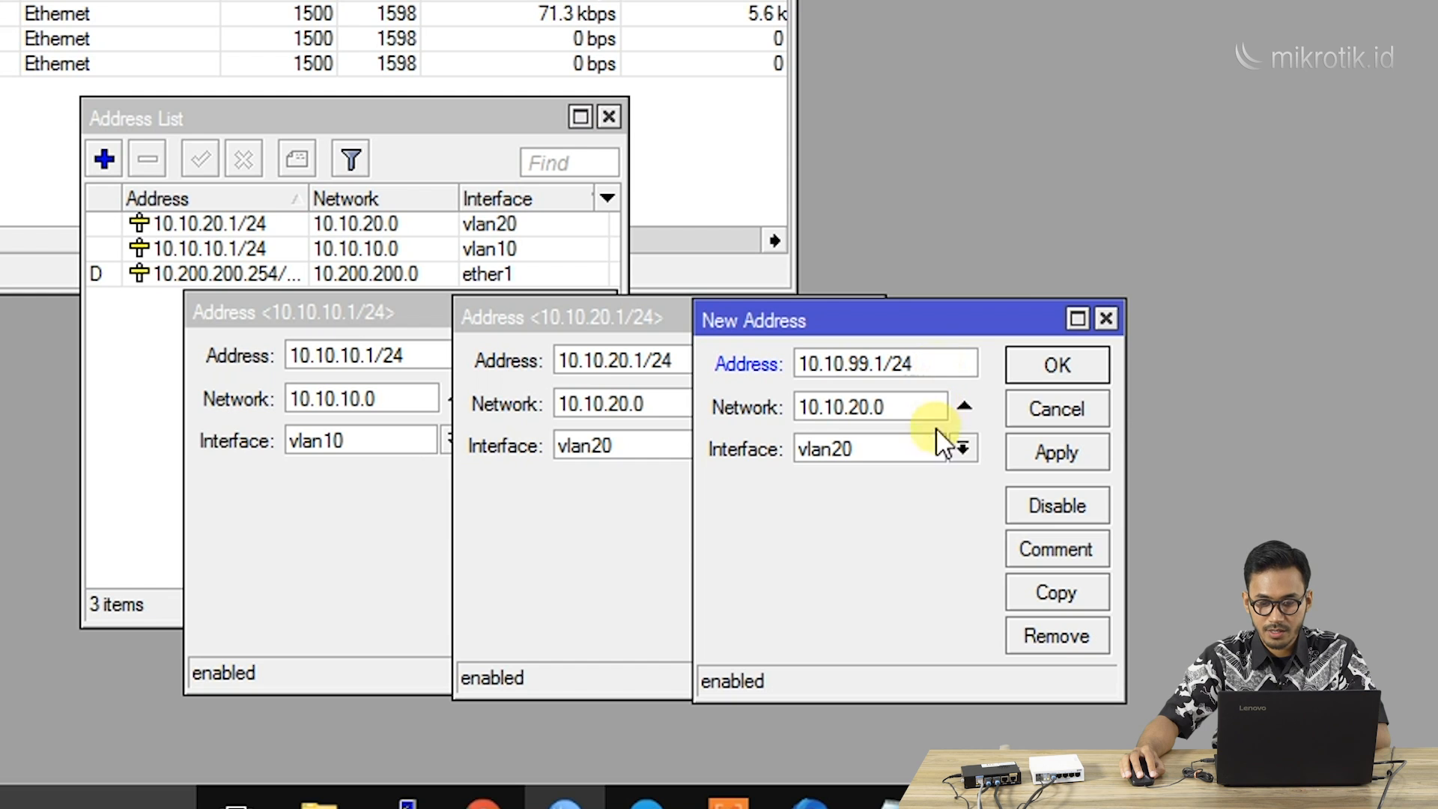
{"action": "left_click", "coordinate": [962, 448]}
{"action": "left_click", "coordinate": [936, 625]}
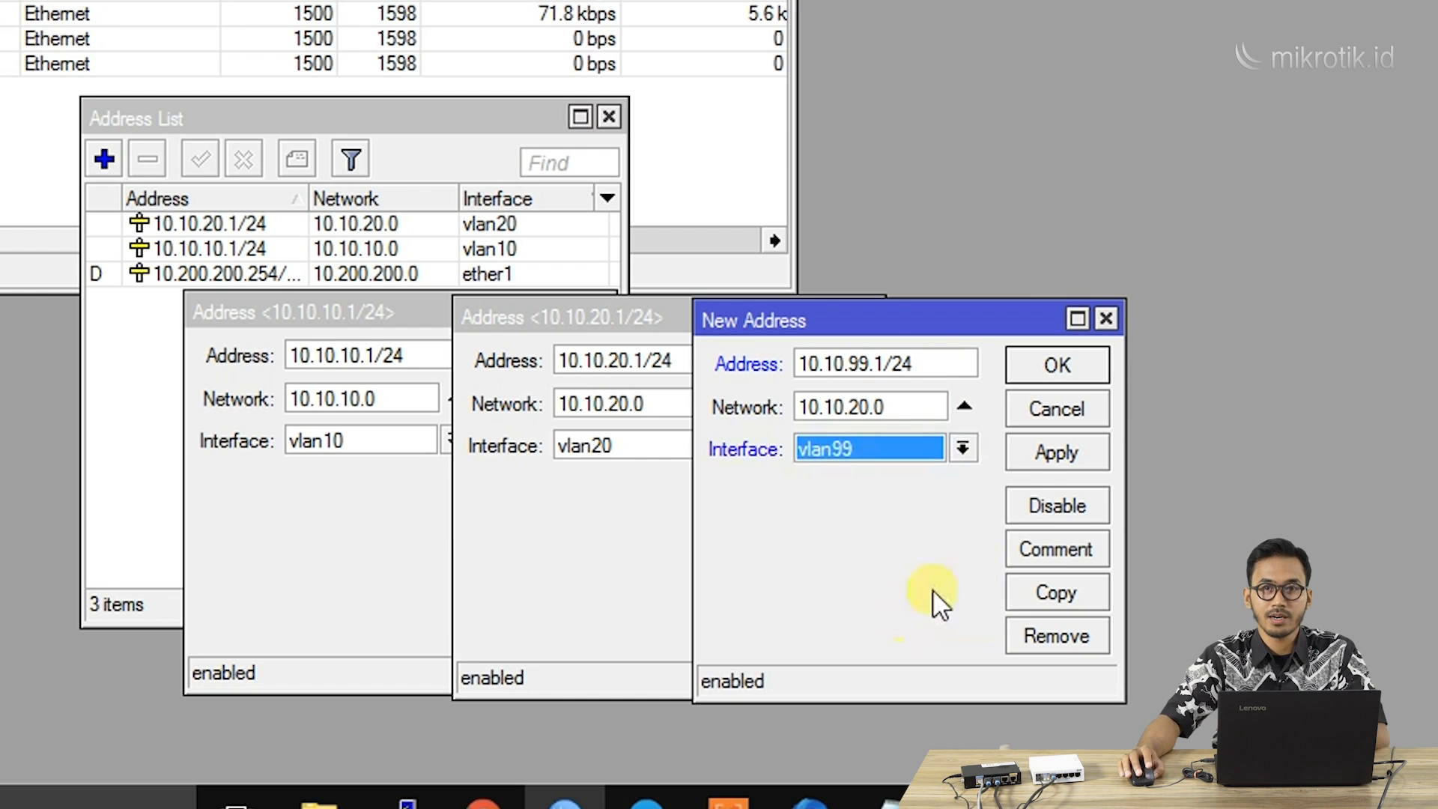
{"action": "left_click", "coordinate": [1041, 455]}
{"action": "left_click", "coordinate": [1057, 367]}
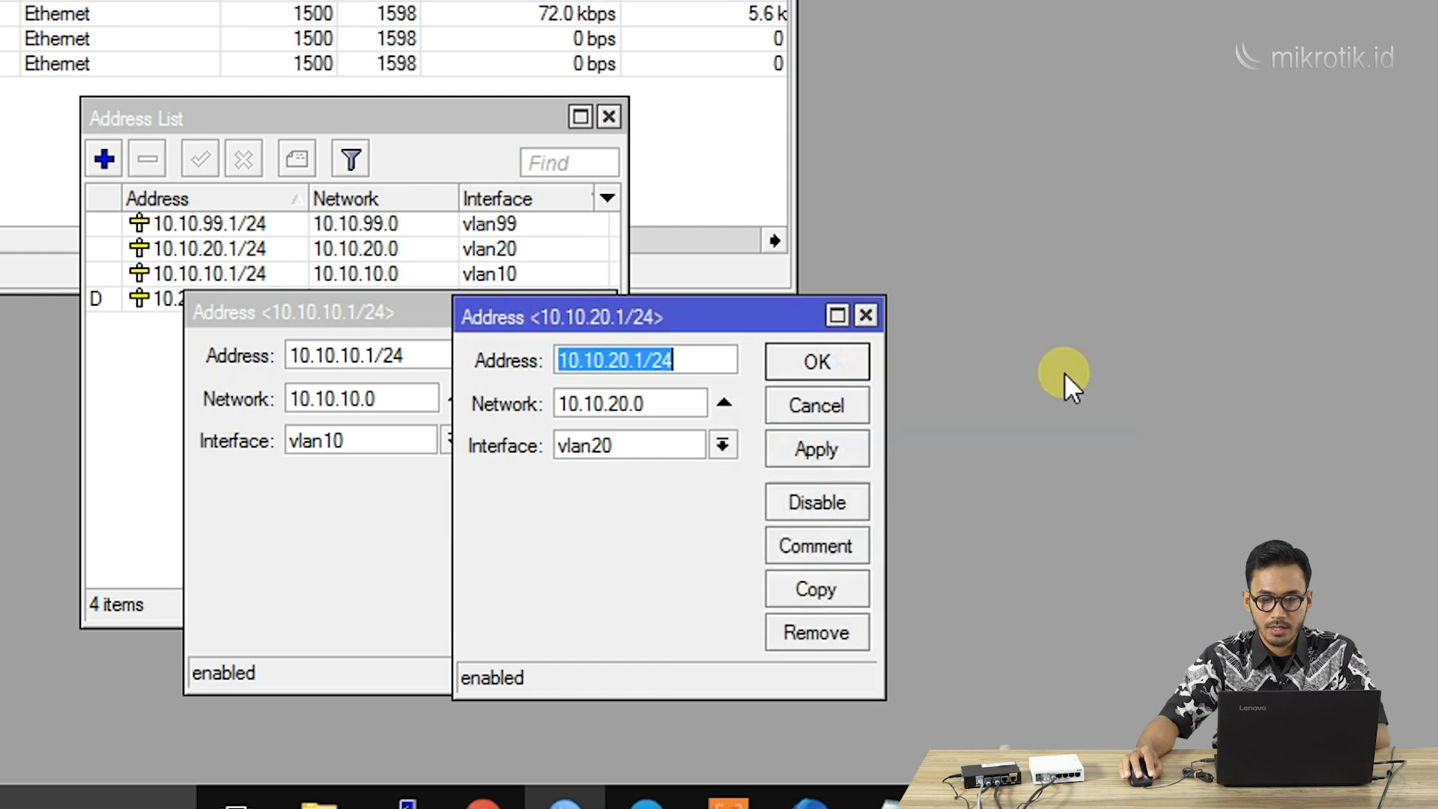
{"action": "left_click", "coordinate": [818, 358]}
{"action": "left_click", "coordinate": [553, 354]}
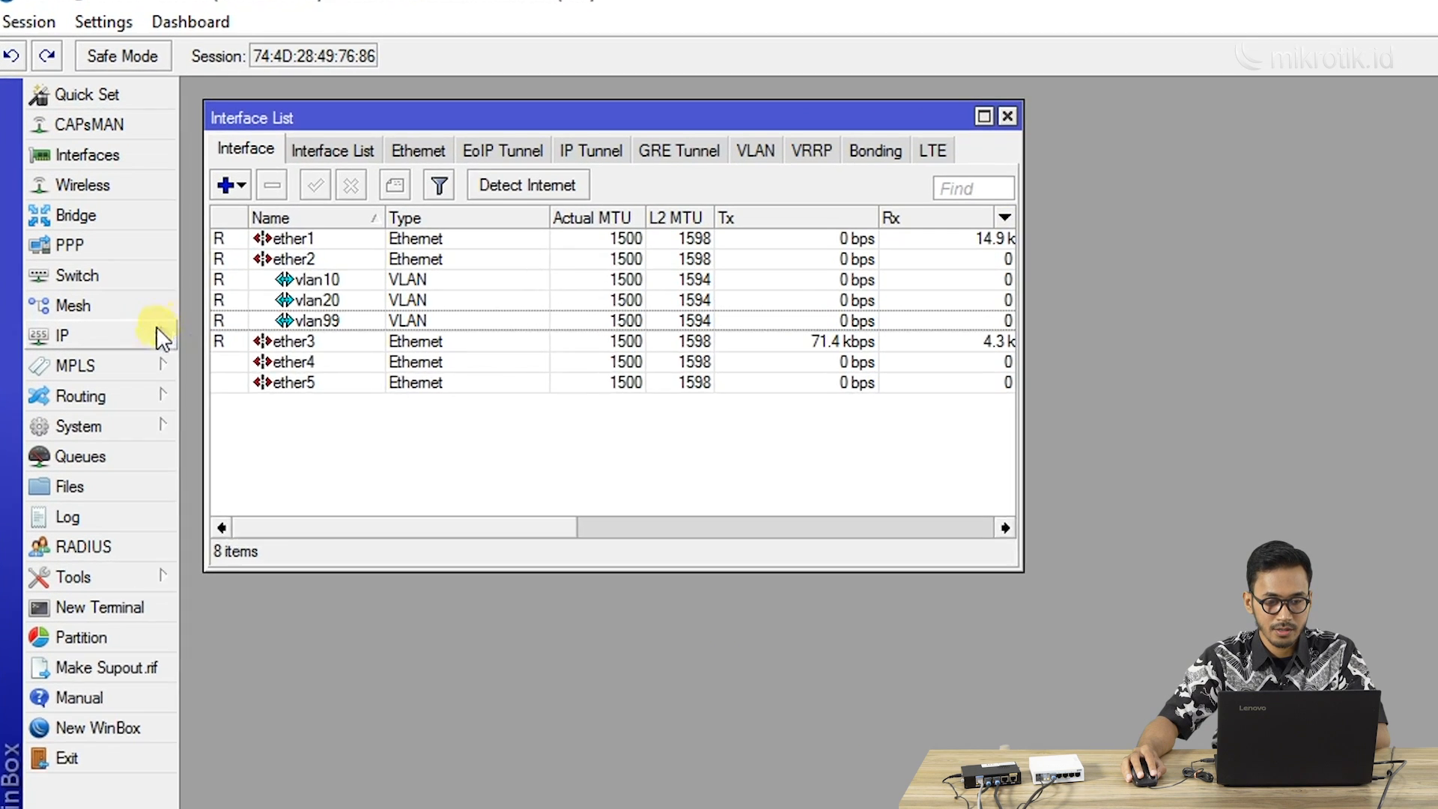
Step: Open the list of DHCP servers and close the Interface List window behind it
{"action": "left_click", "coordinate": [123, 273]}
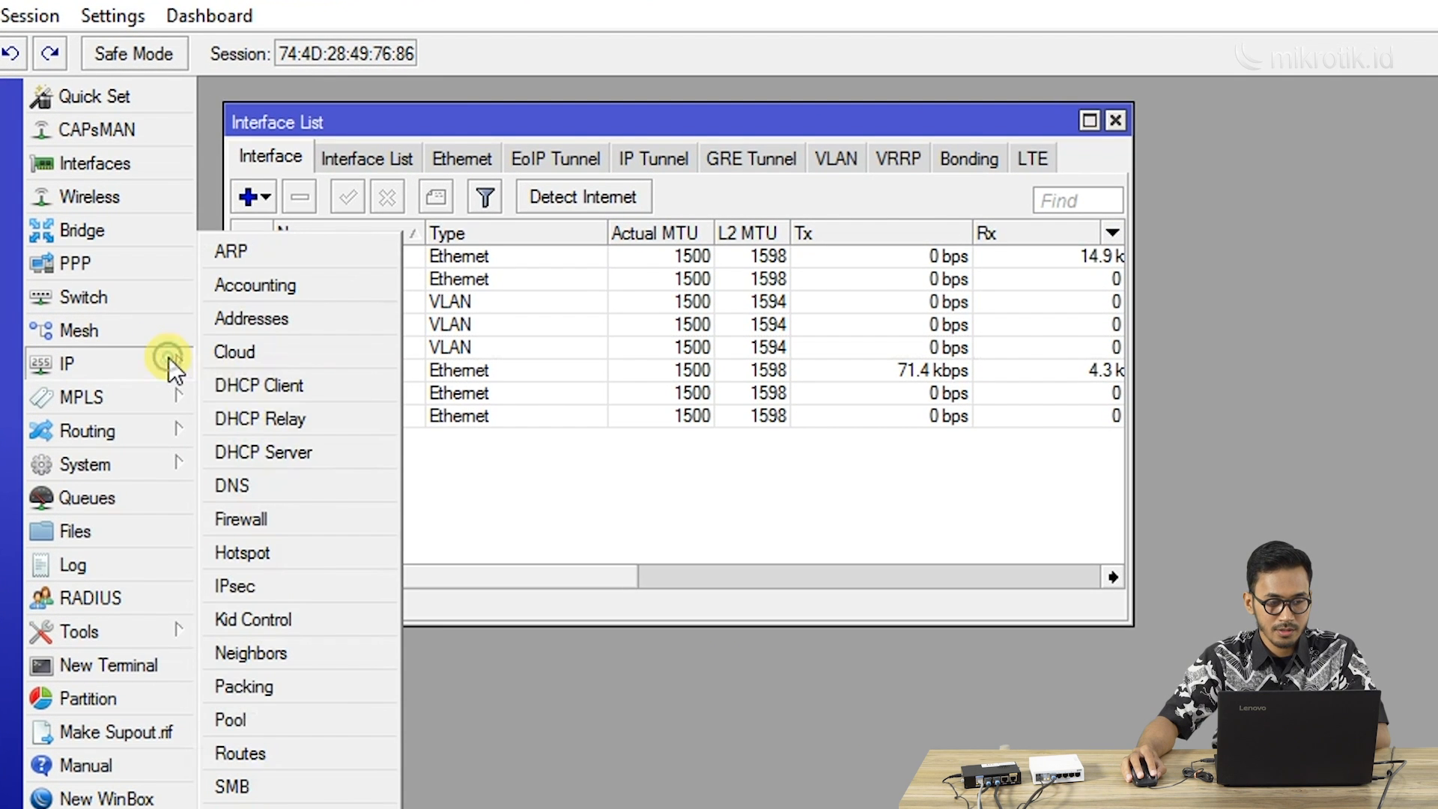
{"action": "left_click", "coordinate": [276, 452]}
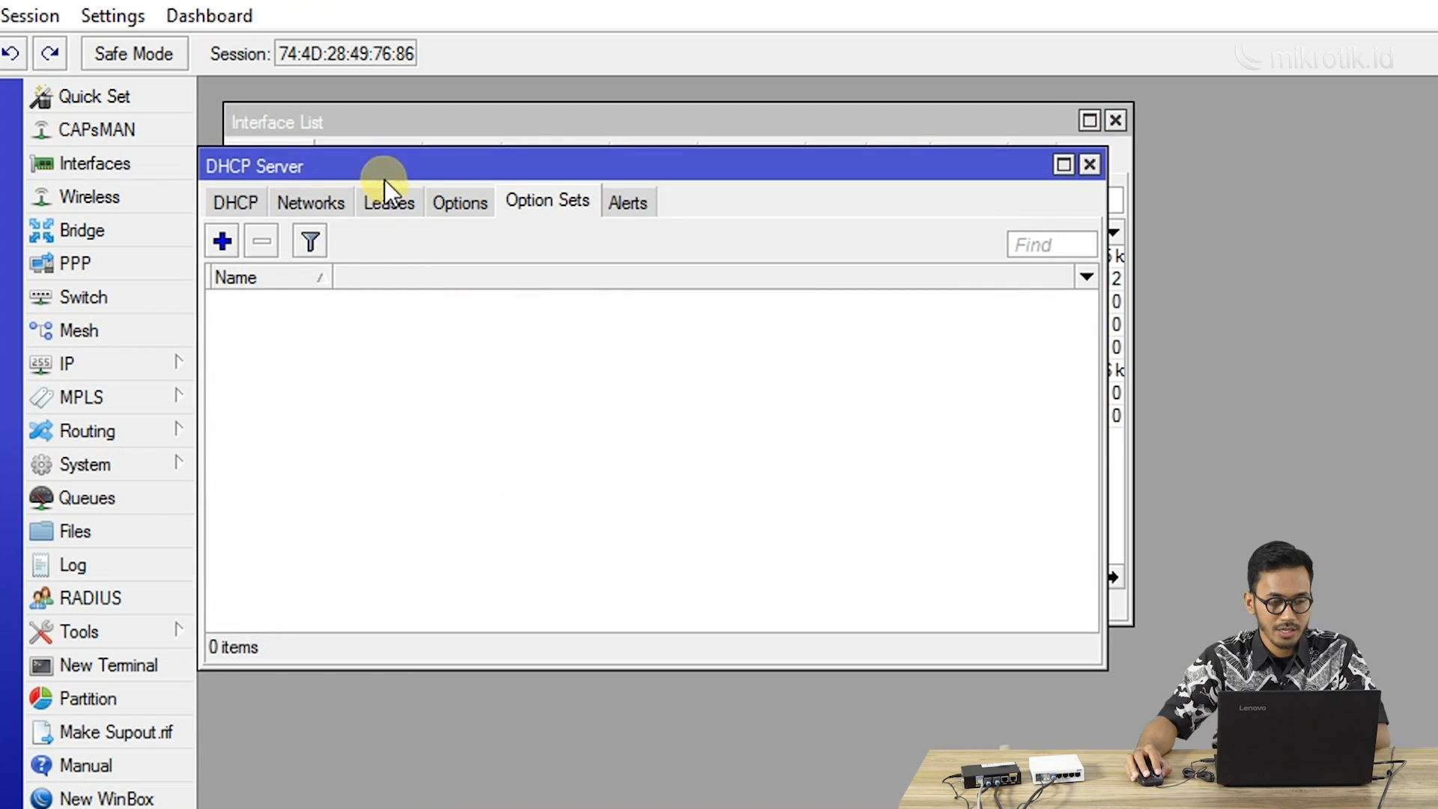
{"action": "left_click", "coordinate": [238, 202]}
{"action": "left_click_drag", "start_coordinate": [346, 169], "coordinate": [386, 228]}
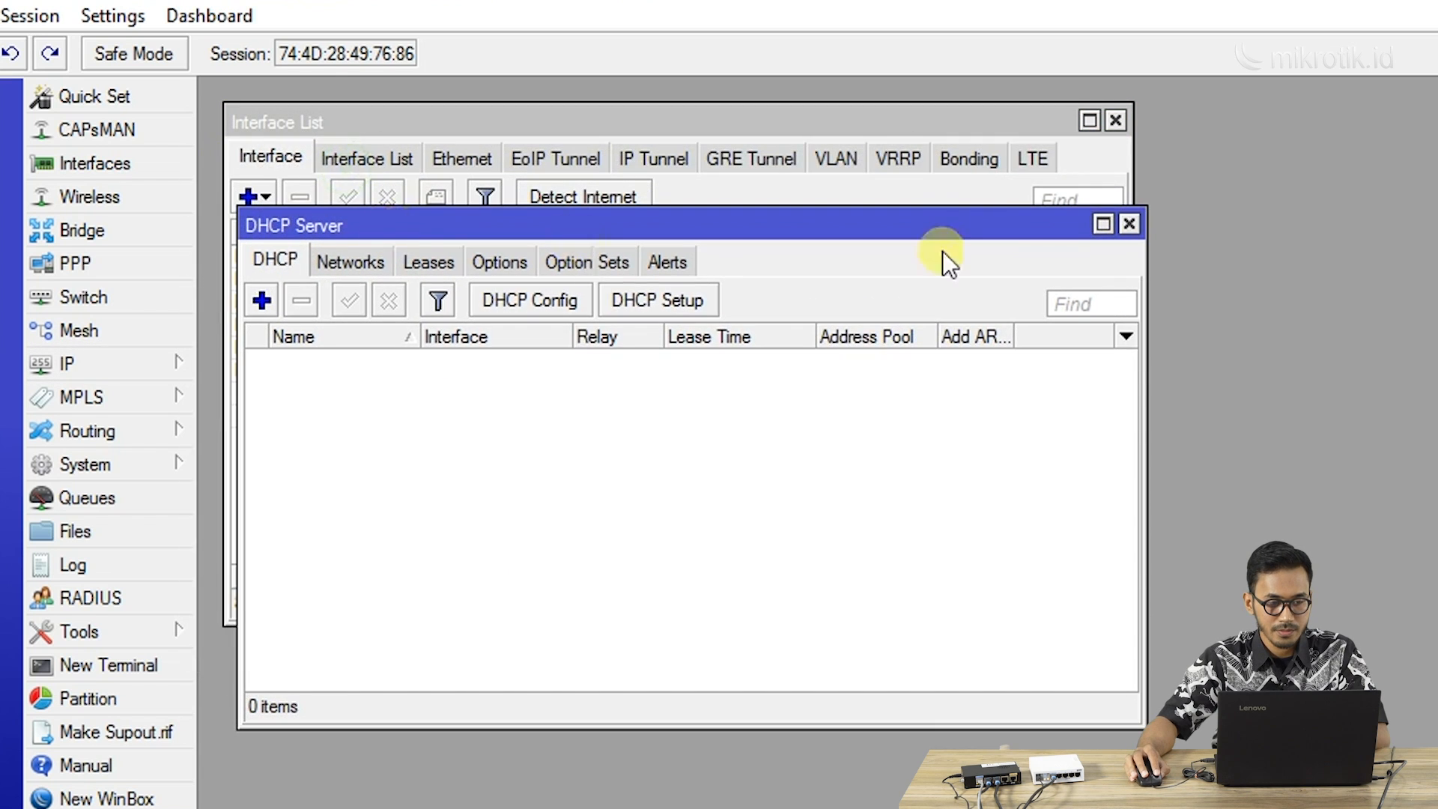
{"action": "left_click", "coordinate": [1115, 120]}
{"action": "left_click_drag", "start_coordinate": [829, 224], "coordinate": [788, 173]}
Step: Set up a DHCP server on vlan10 with the DHCP Setup wizard, accepting the suggested settings with gateway and DNS server 10.10.10.1
{"action": "left_click", "coordinate": [681, 232]}
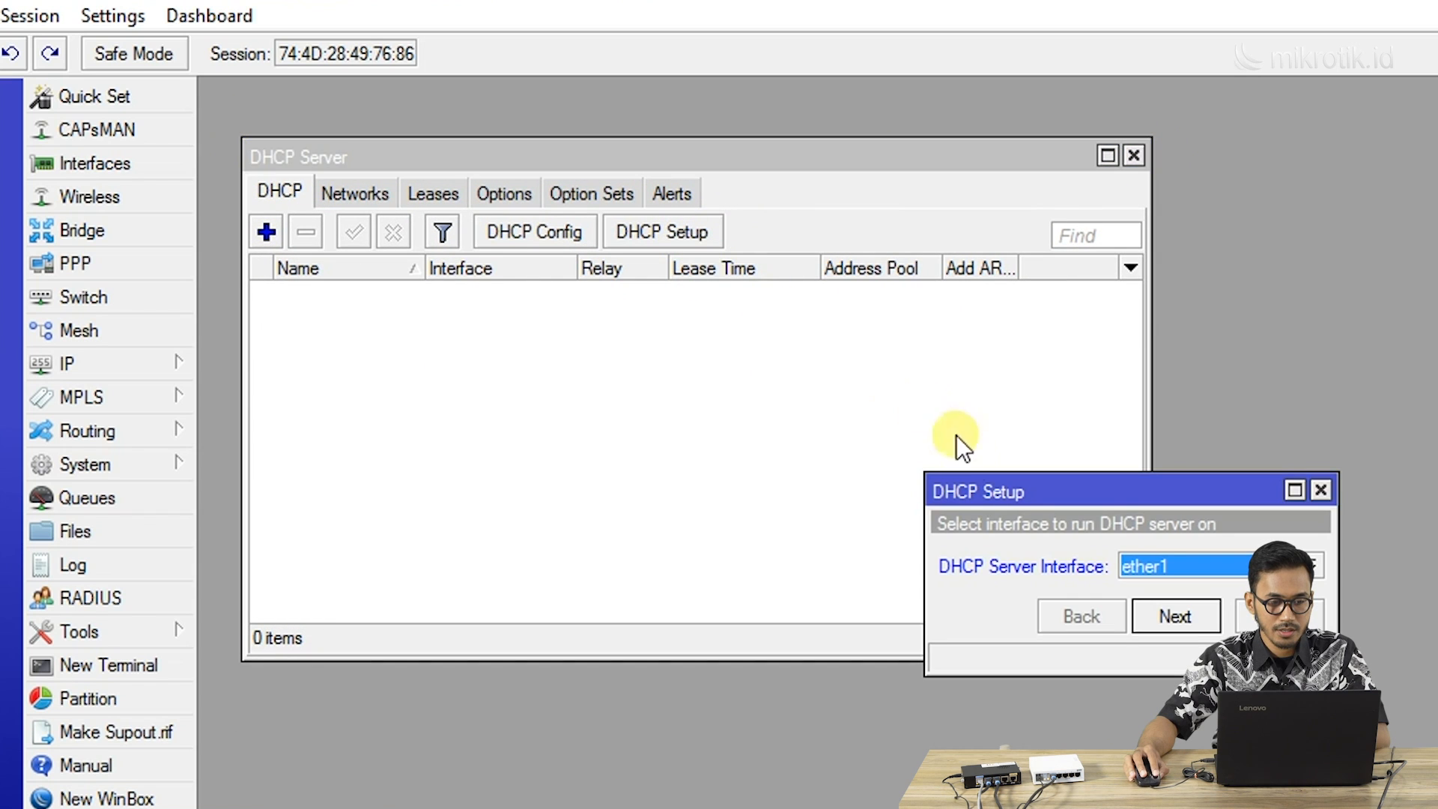
{"action": "left_click_drag", "start_coordinate": [995, 488], "coordinate": [742, 356]}
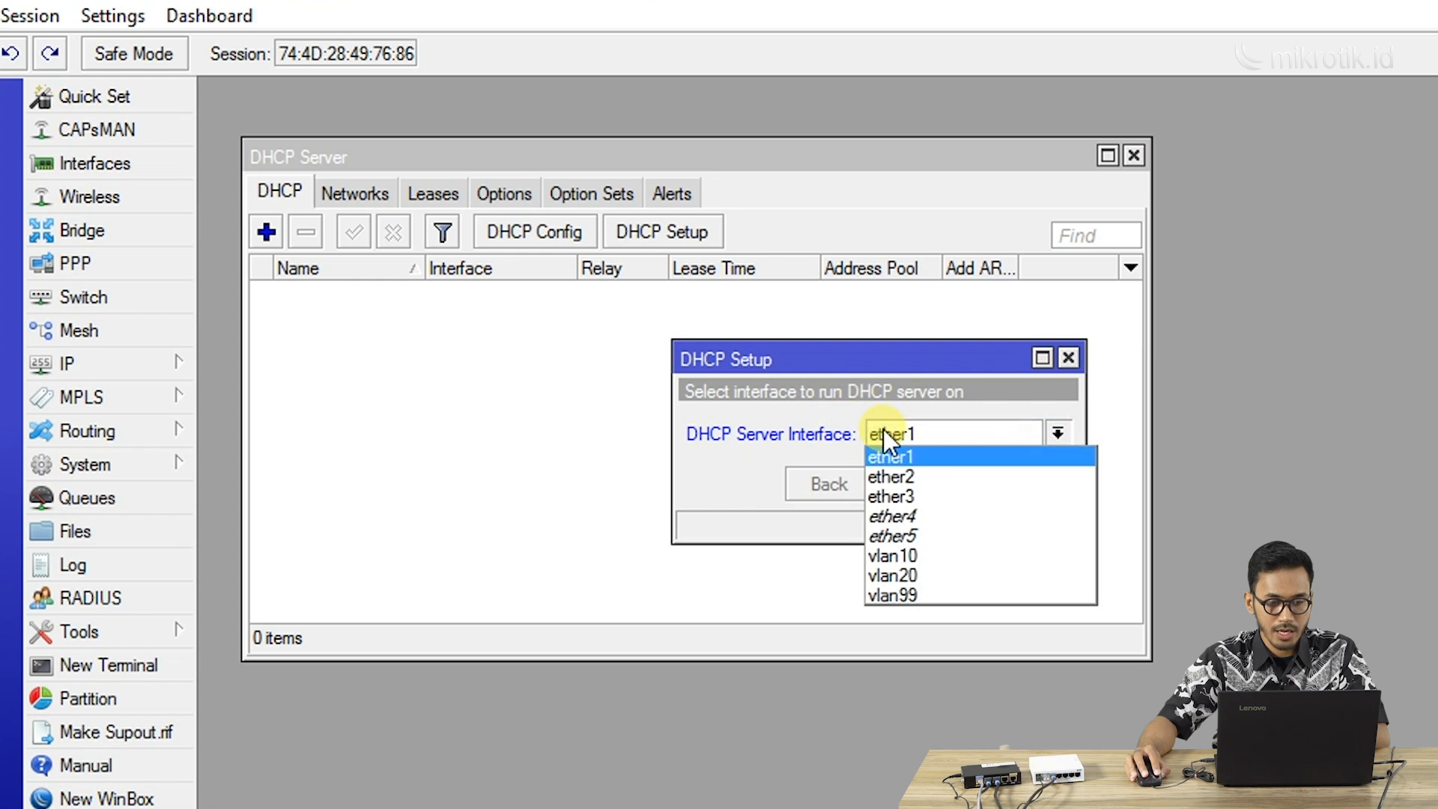
{"action": "left_click", "coordinate": [901, 554]}
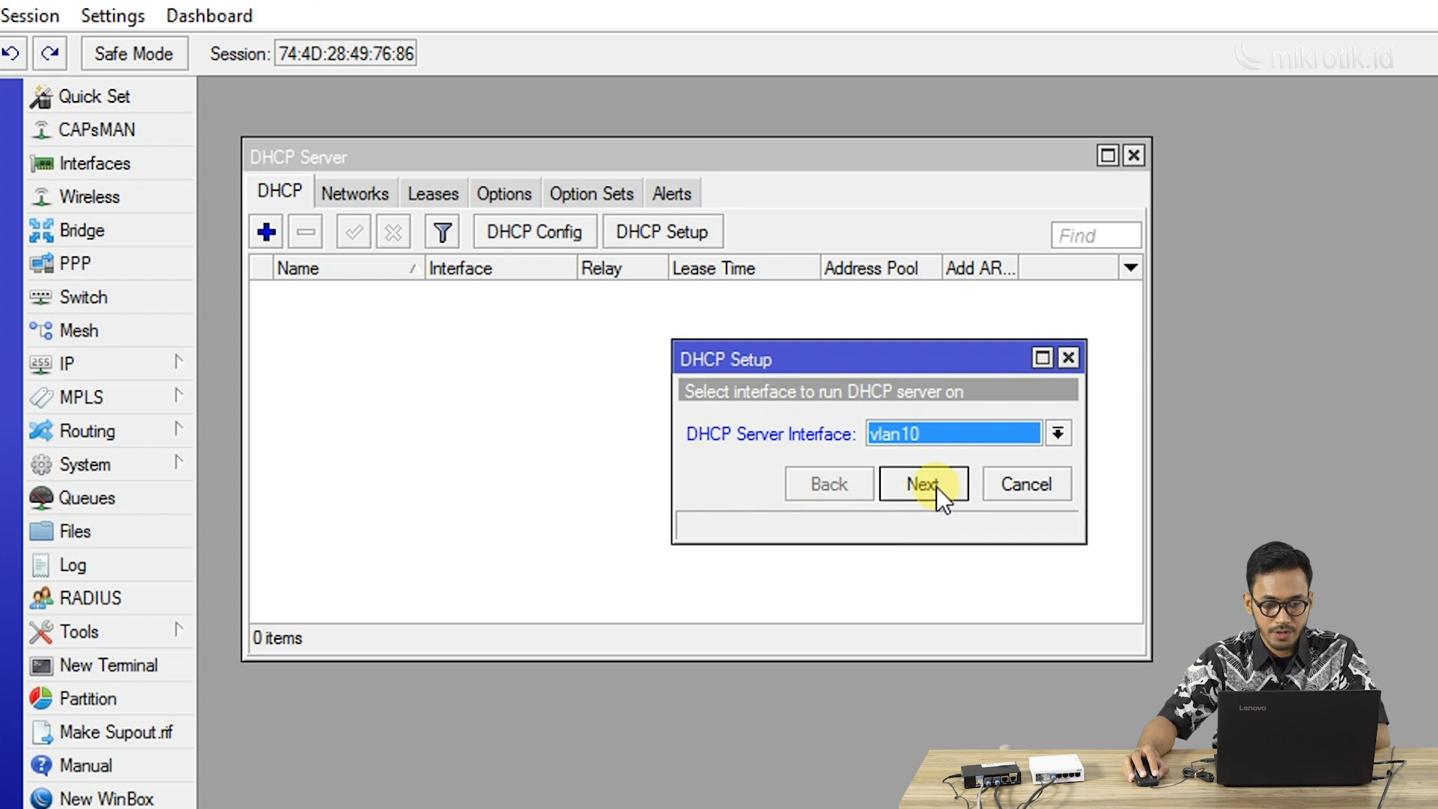
{"action": "left_click", "coordinate": [936, 487]}
{"action": "left_click", "coordinate": [936, 486]}
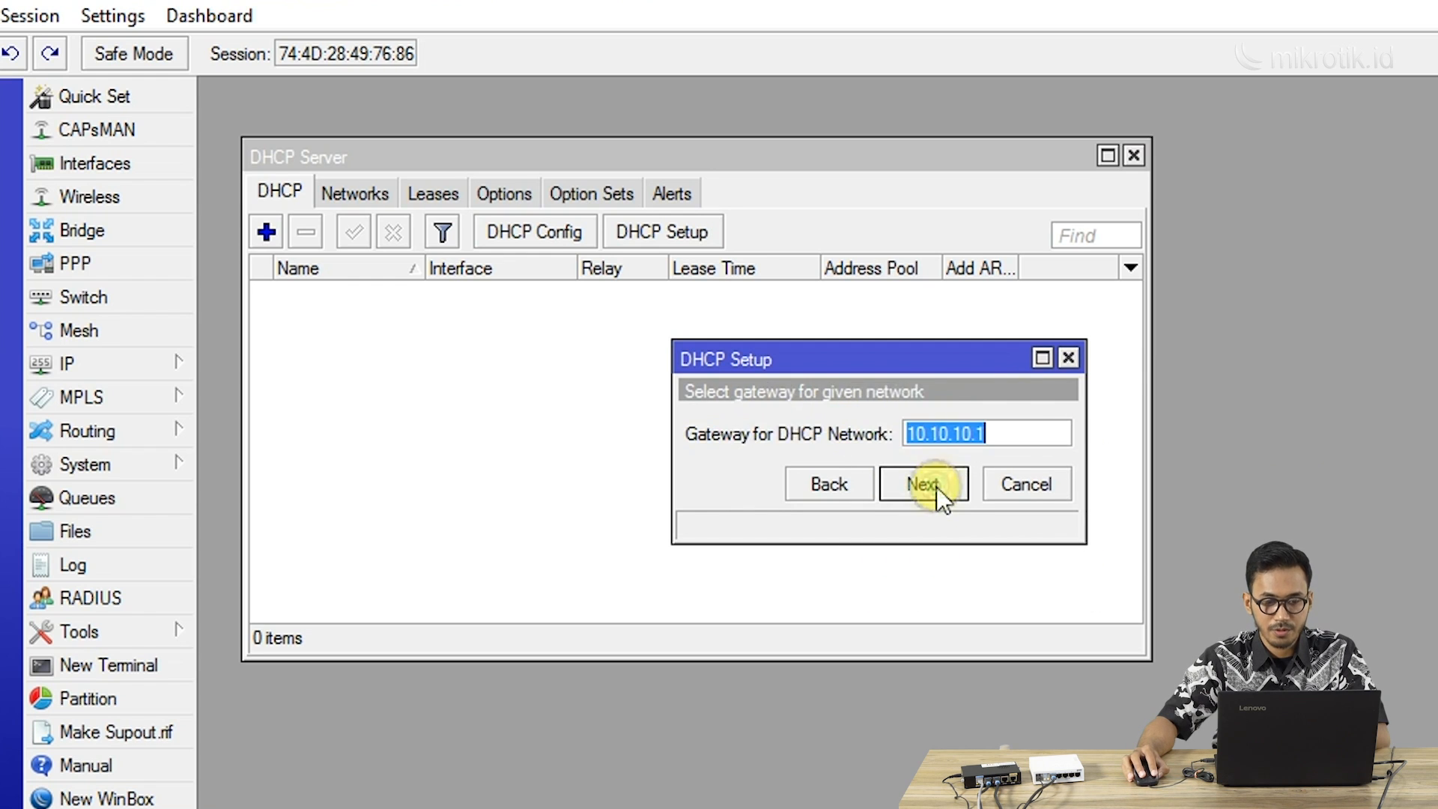
{"action": "left_click", "coordinate": [936, 487]}
{"action": "left_click", "coordinate": [936, 487]}
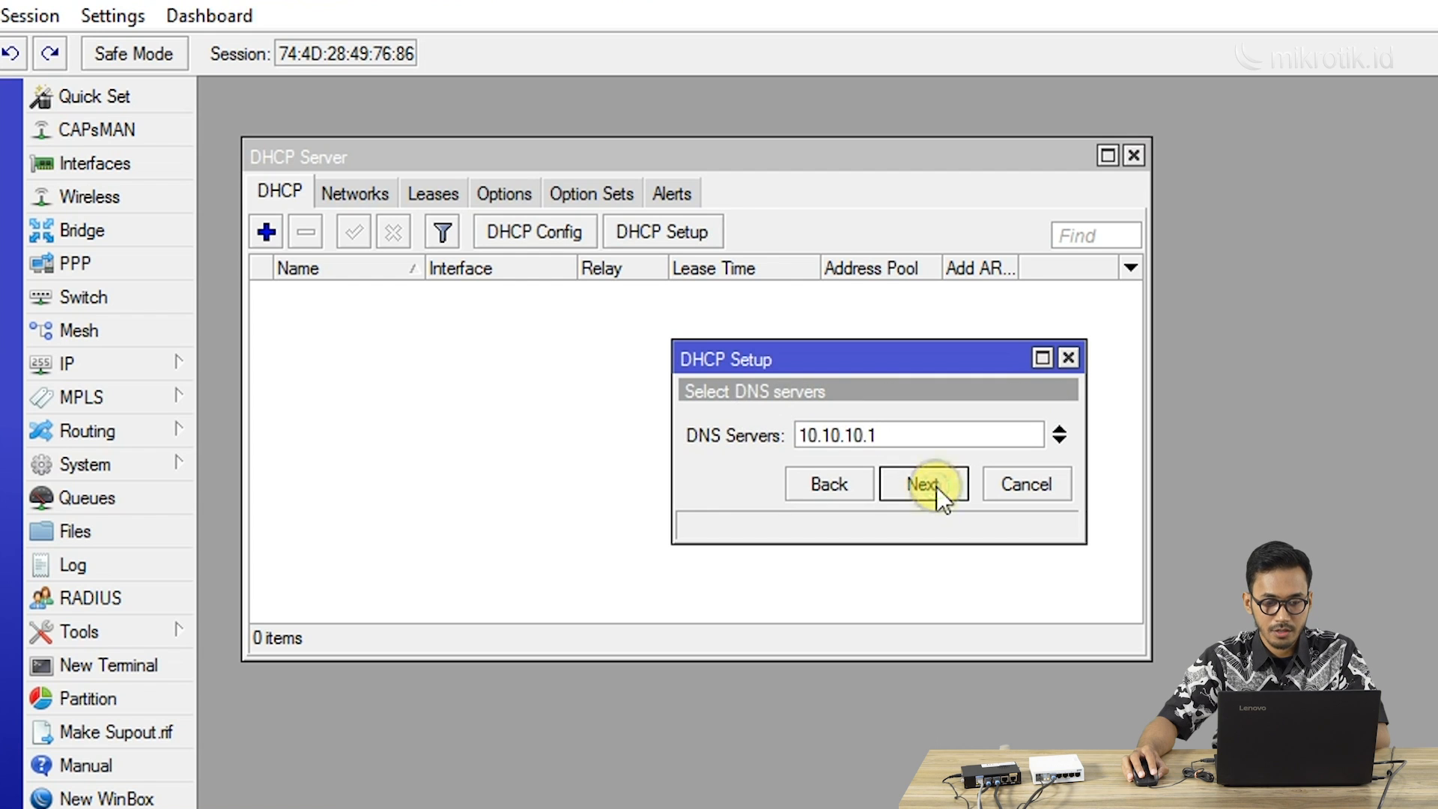
{"action": "left_click", "coordinate": [923, 484]}
{"action": "left_click", "coordinate": [922, 485]}
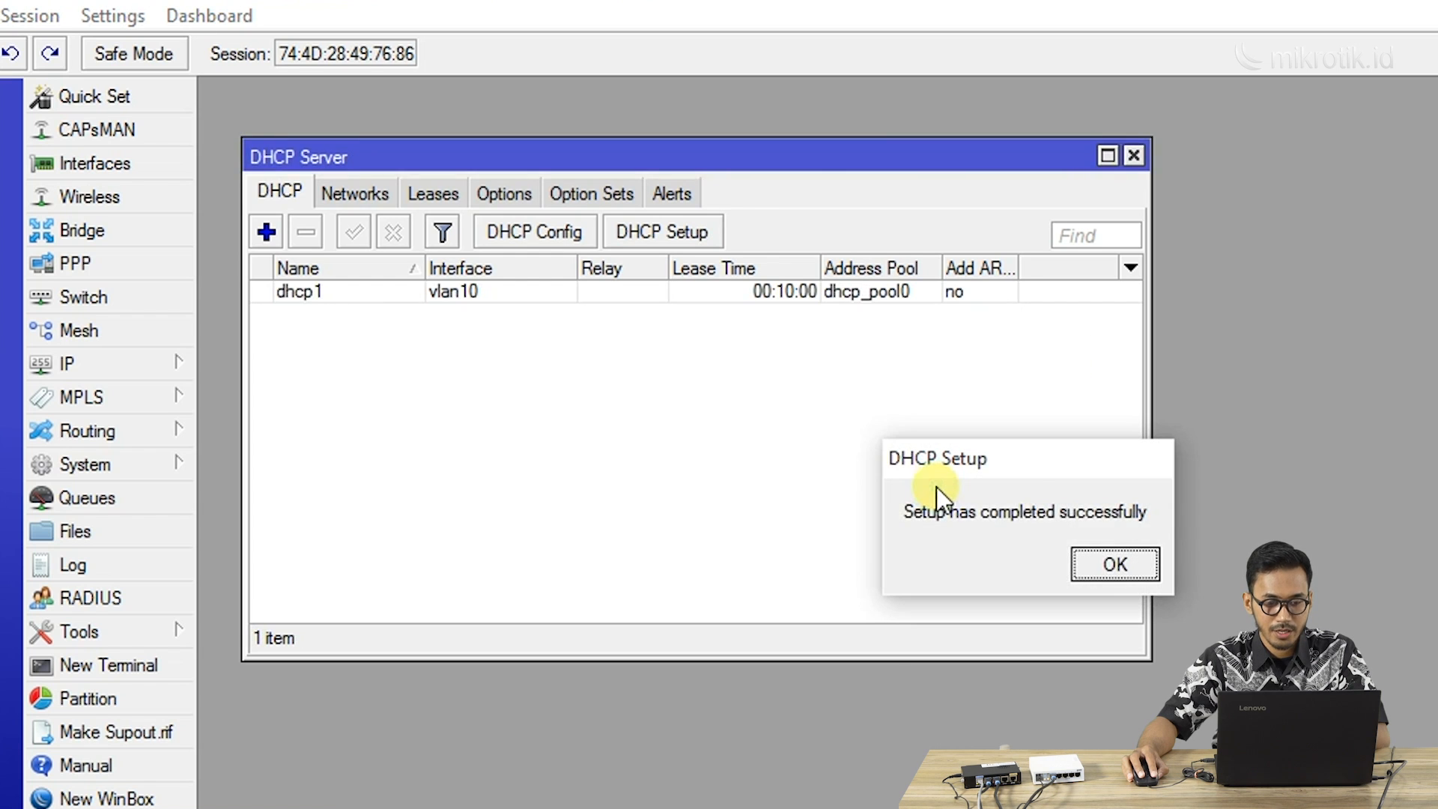
{"action": "left_click", "coordinate": [1113, 564]}
Step: Set up a DHCP server on vlan20 with the DHCP Setup wizard, accepting the suggested settings with the address pool 10.10.20.2-10.10.20.254
{"action": "left_click", "coordinate": [694, 232]}
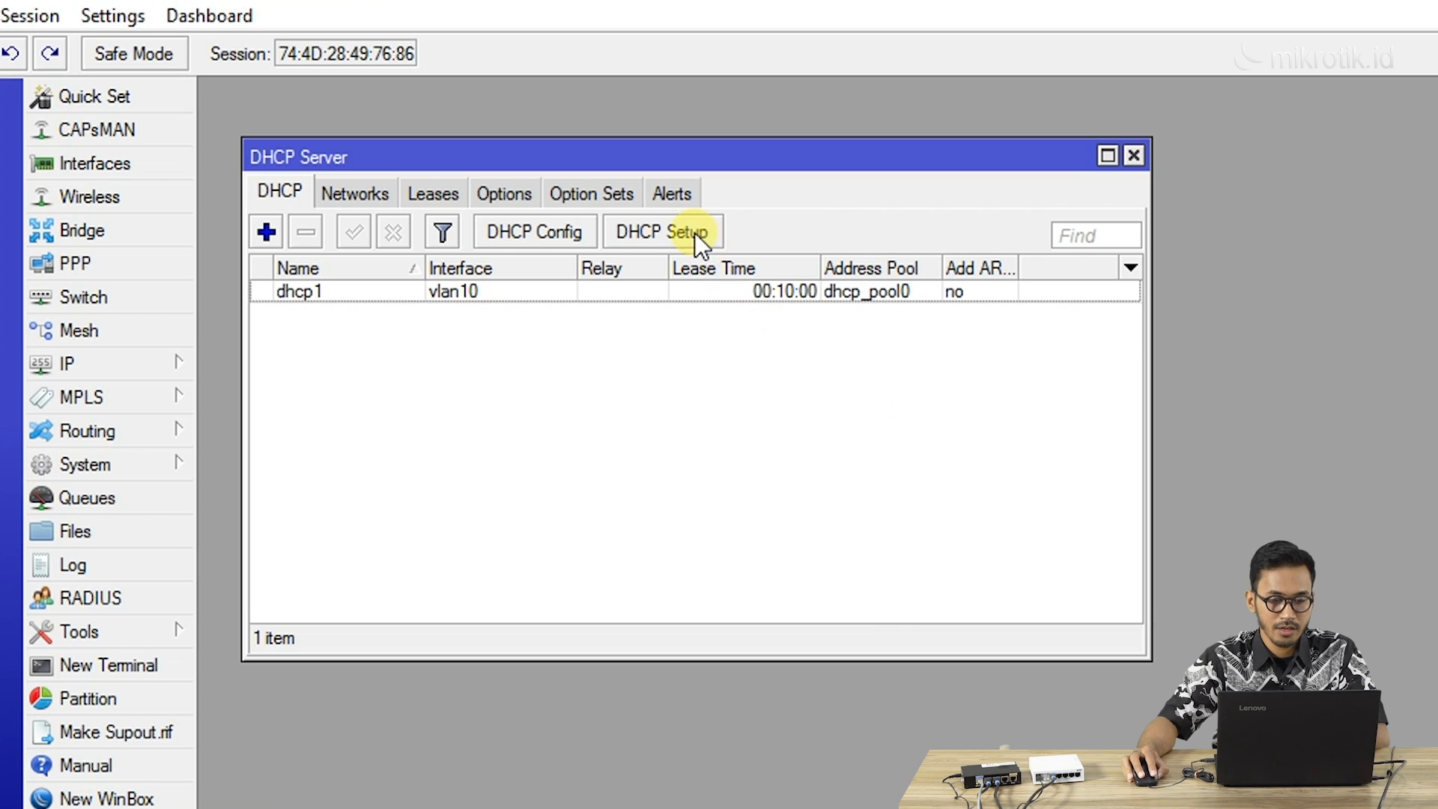
{"action": "left_click", "coordinate": [932, 426]}
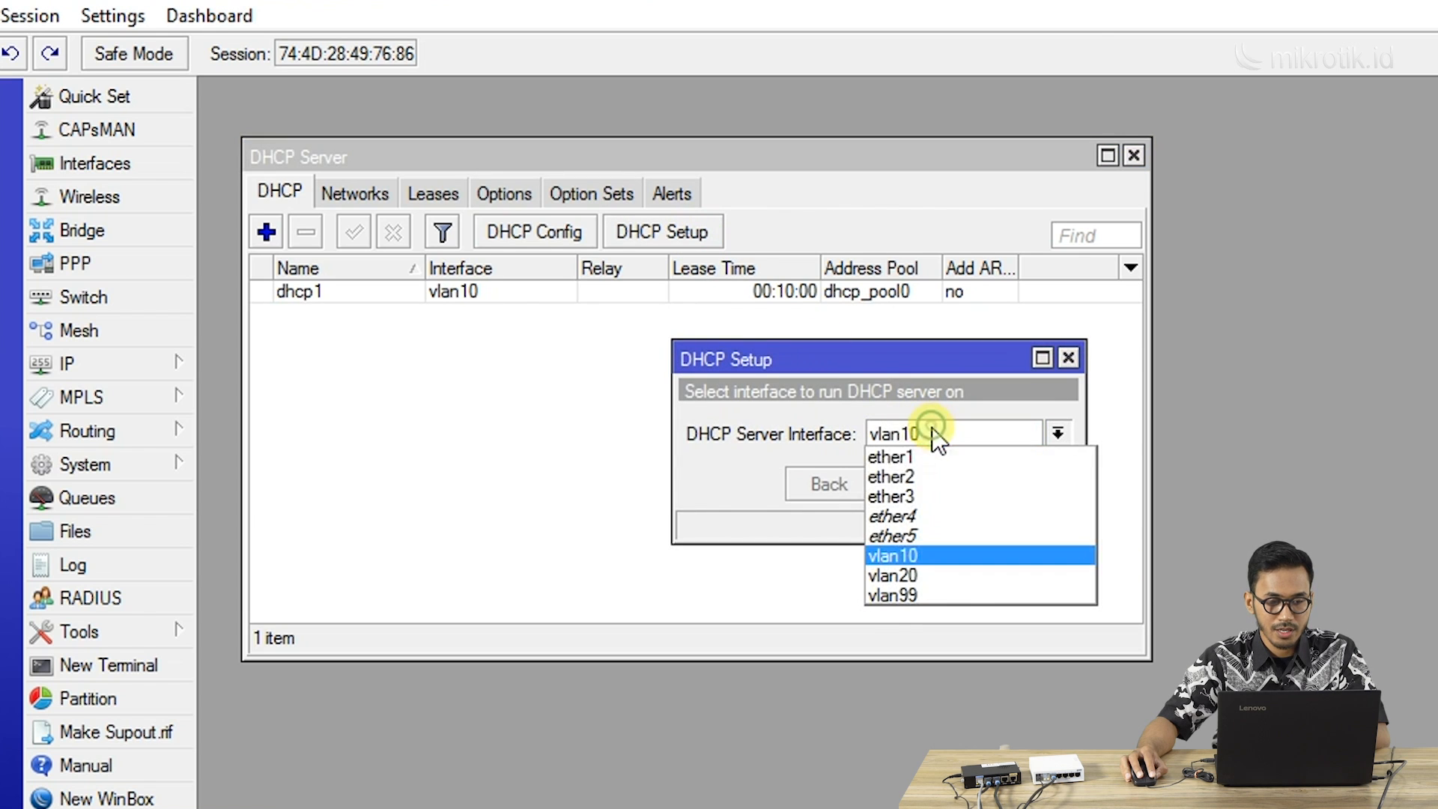
{"action": "left_click", "coordinate": [923, 572]}
{"action": "left_click", "coordinate": [930, 488]}
{"action": "left_click", "coordinate": [928, 488]}
{"action": "left_click", "coordinate": [929, 489]}
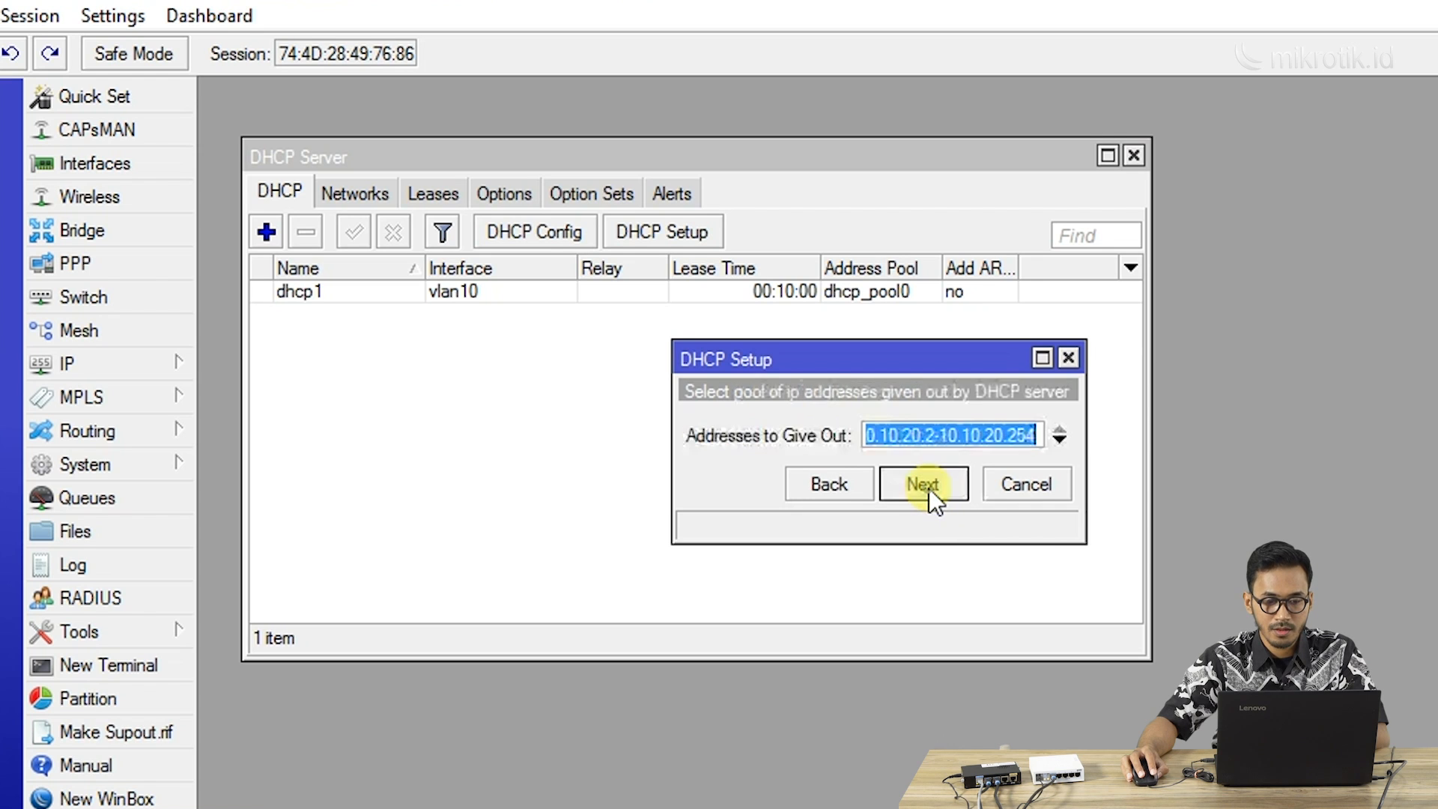
{"action": "left_click", "coordinate": [928, 488]}
{"action": "left_click", "coordinate": [928, 489]}
{"action": "left_click", "coordinate": [929, 488]}
{"action": "left_click", "coordinate": [1085, 559]}
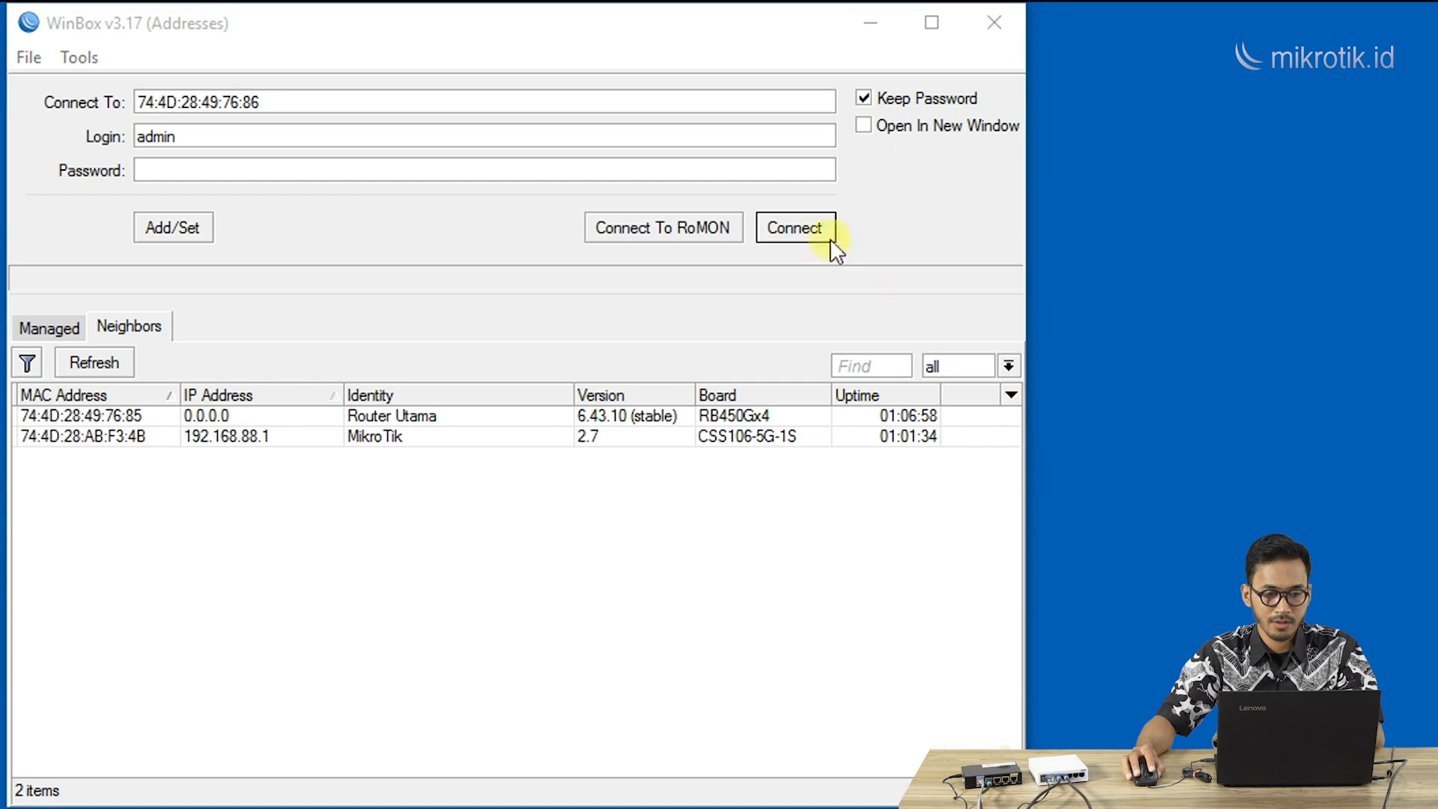
Step: Open the Internet Protocol Version 4 (TCP/IPv4) properties of the computer's Ethernet adapter from the adapter settings
{"action": "left_click_drag", "start_coordinate": [650, 177], "coordinate": [796, 140]}
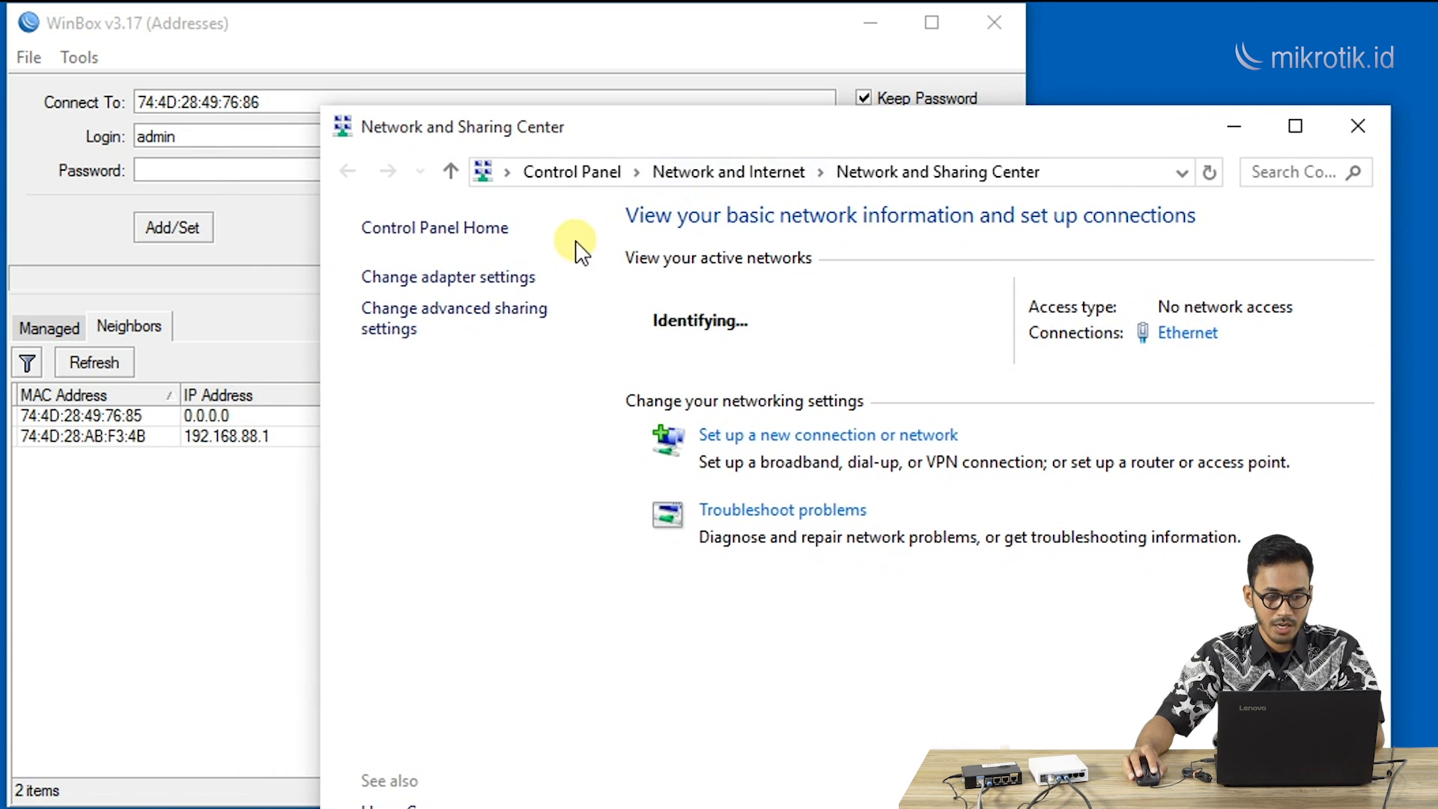
{"action": "left_click", "coordinate": [487, 279]}
{"action": "left_click", "coordinate": [899, 345]}
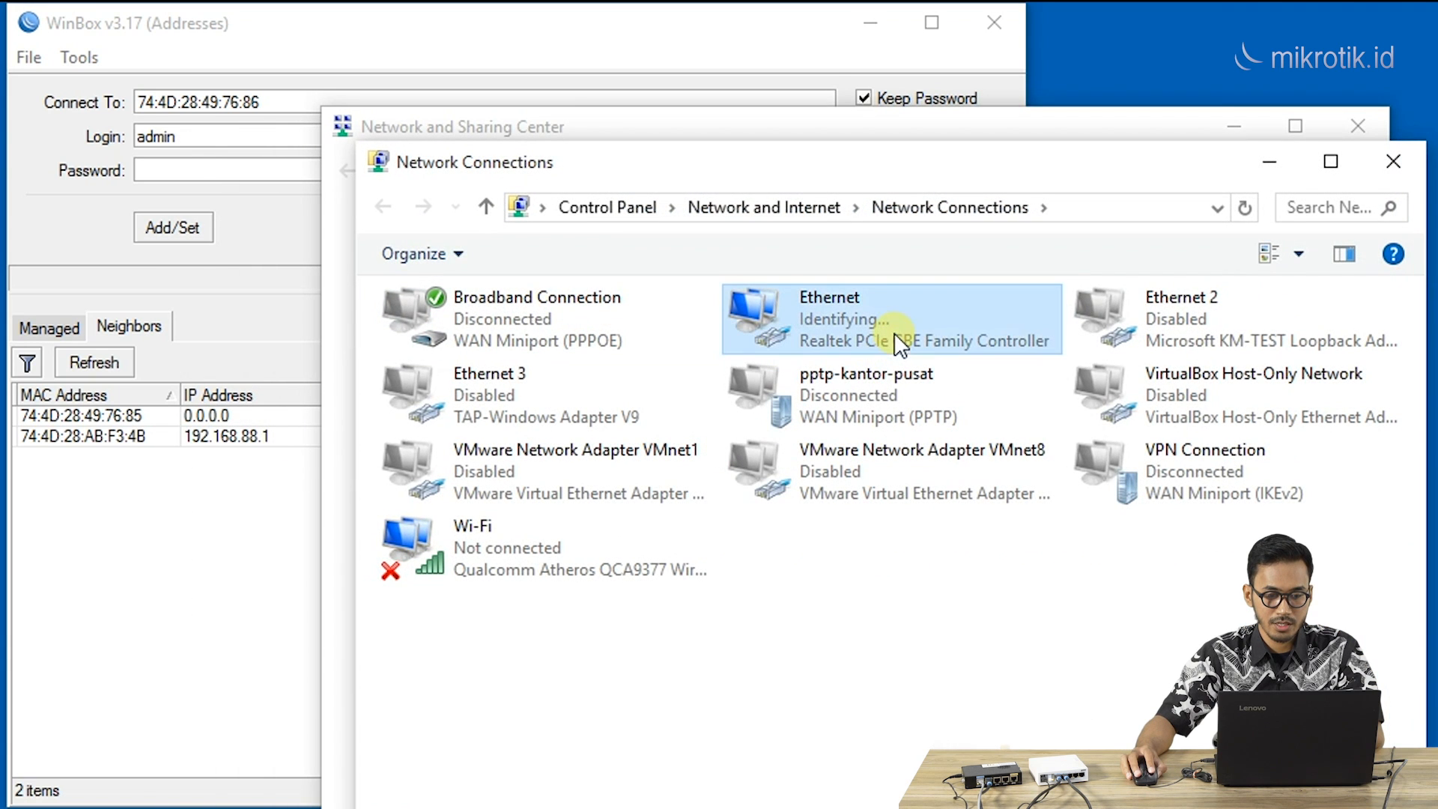
{"action": "right_click", "coordinate": [894, 333]}
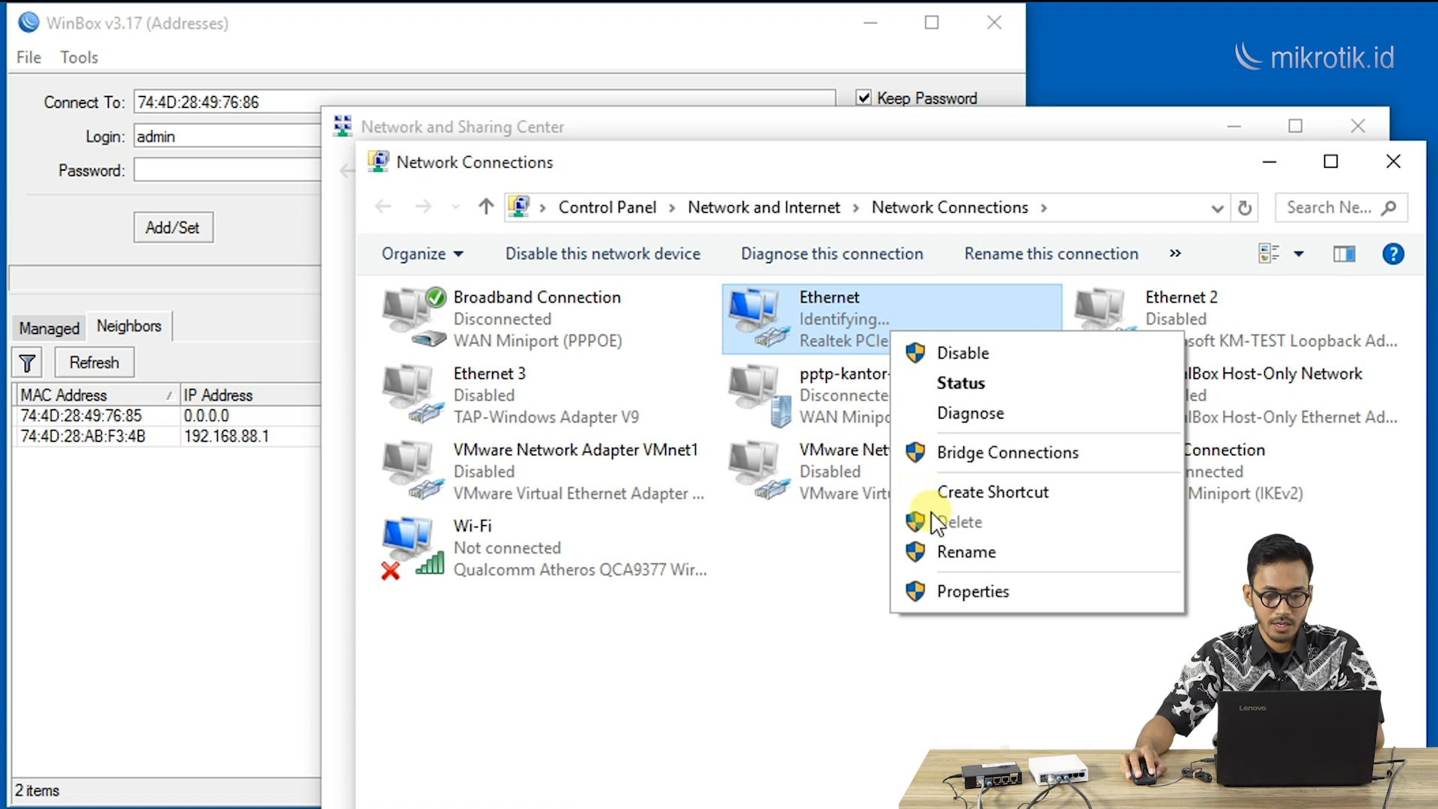
{"action": "left_click", "coordinate": [966, 591]}
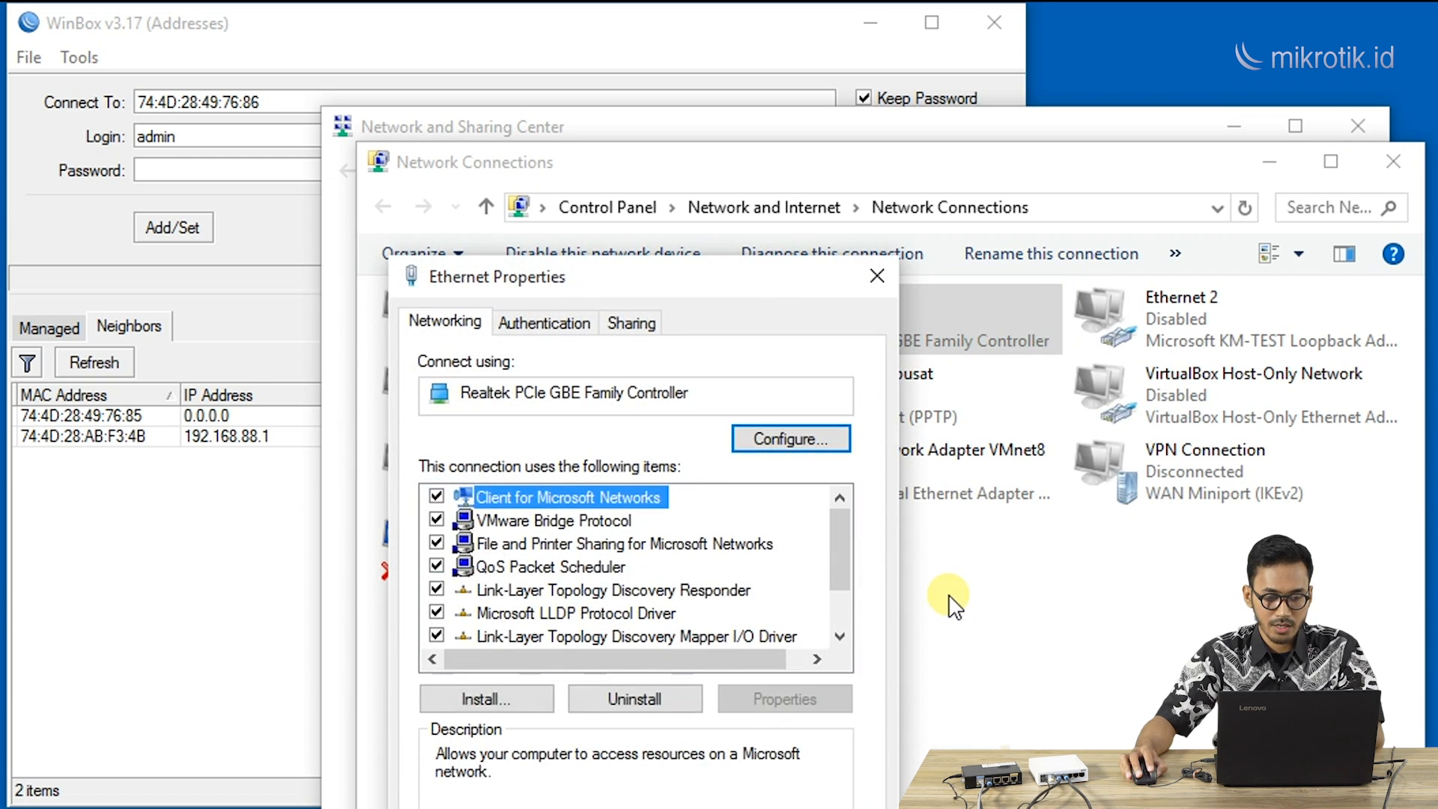
{"action": "scroll", "coordinate": [813, 610], "scroll_direction": "down", "scroll_amount": 1}
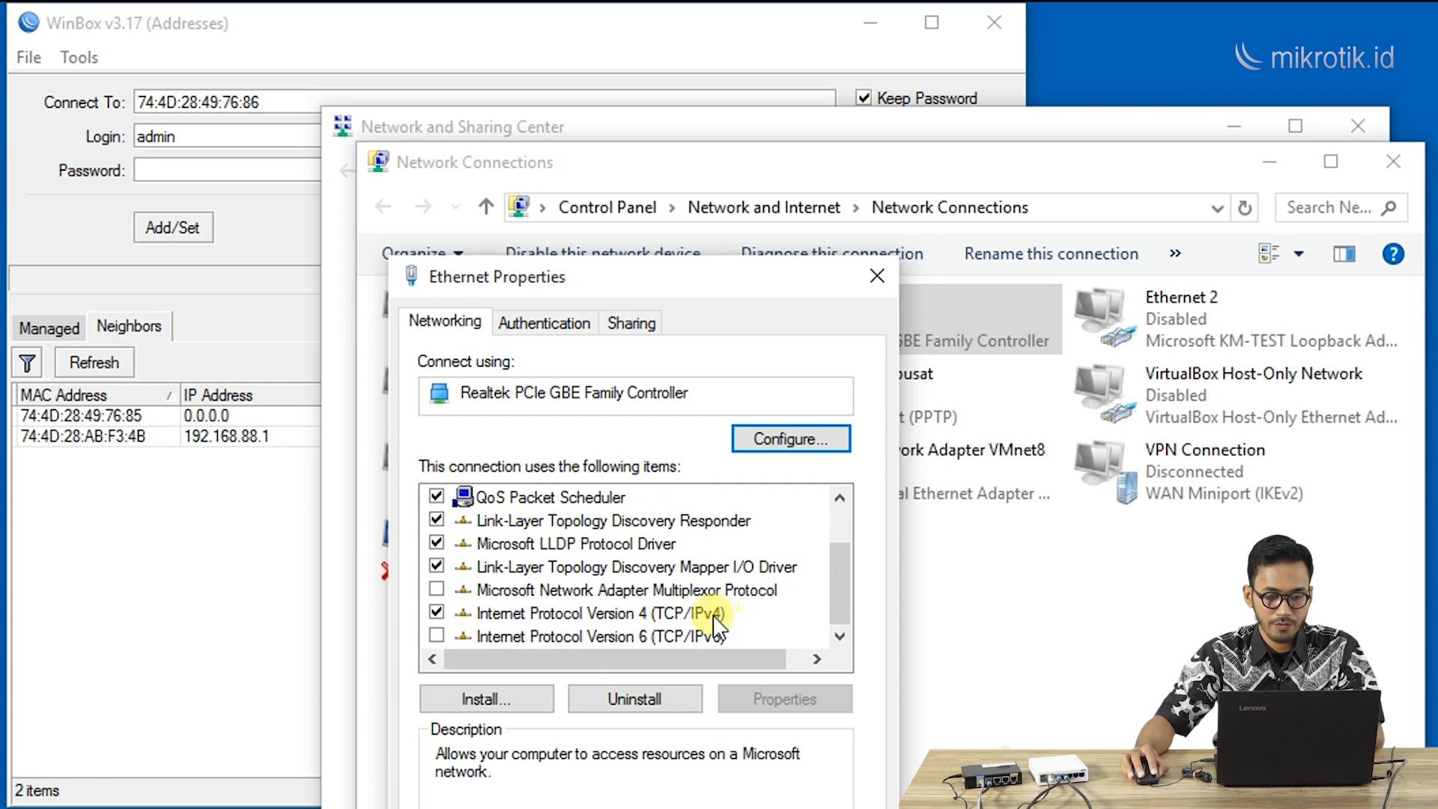
{"action": "left_click", "coordinate": [682, 617]}
{"action": "double_click", "coordinate": [681, 617]}
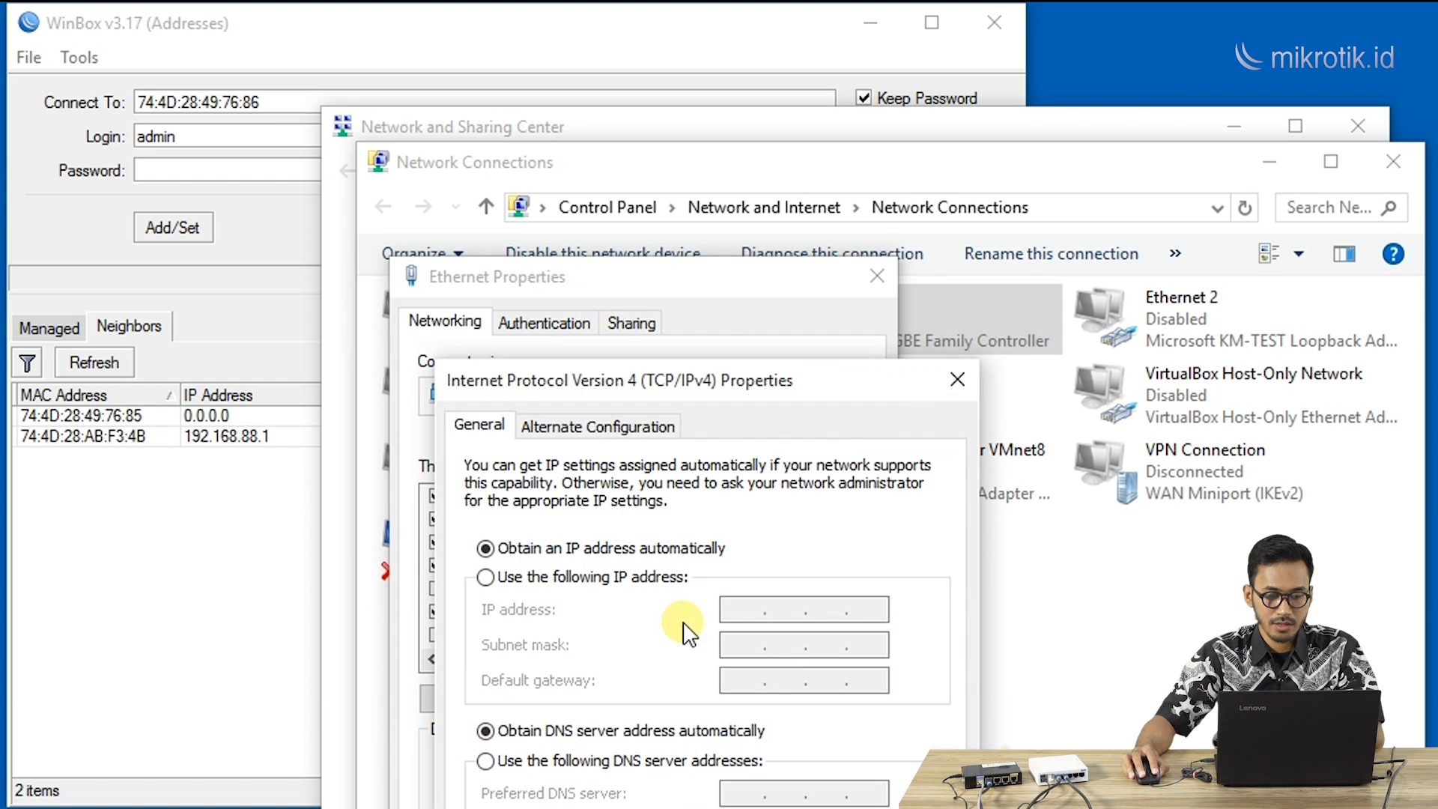
Step: Assign the Ethernet adapter the static IP address 192.168.88.2 with subnet mask 255.255.255.0, save it, and close the network windows
{"action": "left_click", "coordinate": [587, 577]}
{"action": "left_click", "coordinate": [769, 620]}
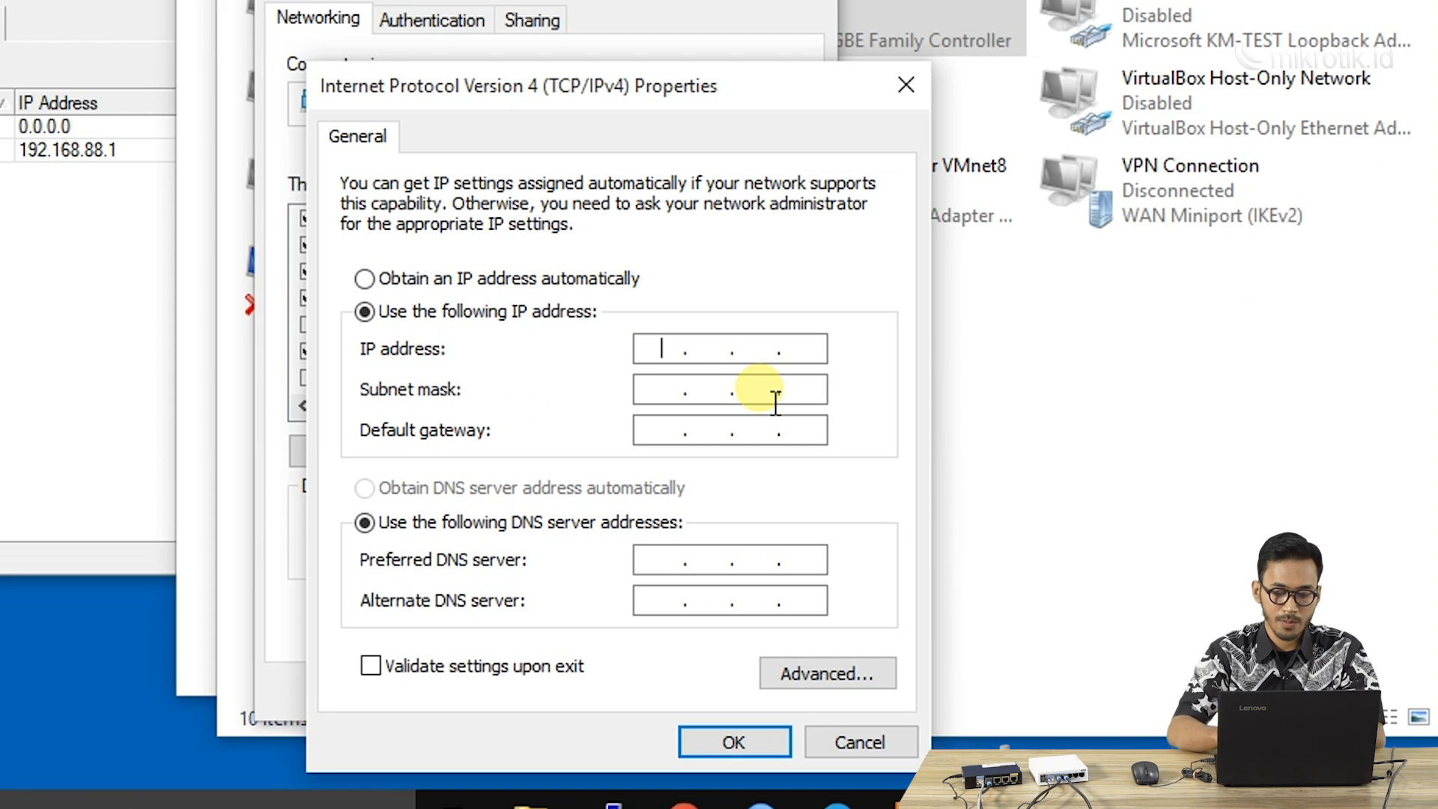
{"action": "type", "text": "192.16"}
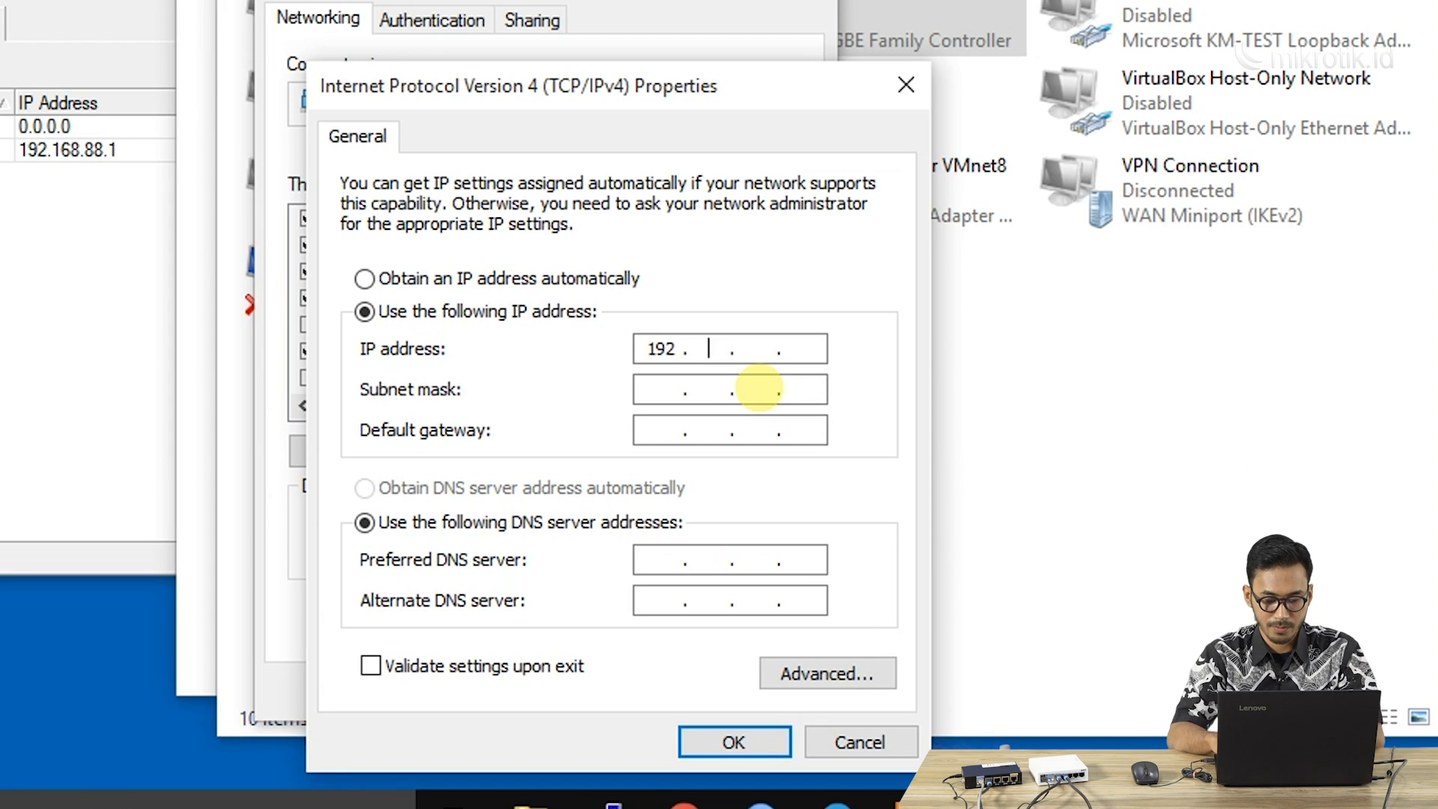
{"action": "type", "text": "8."}
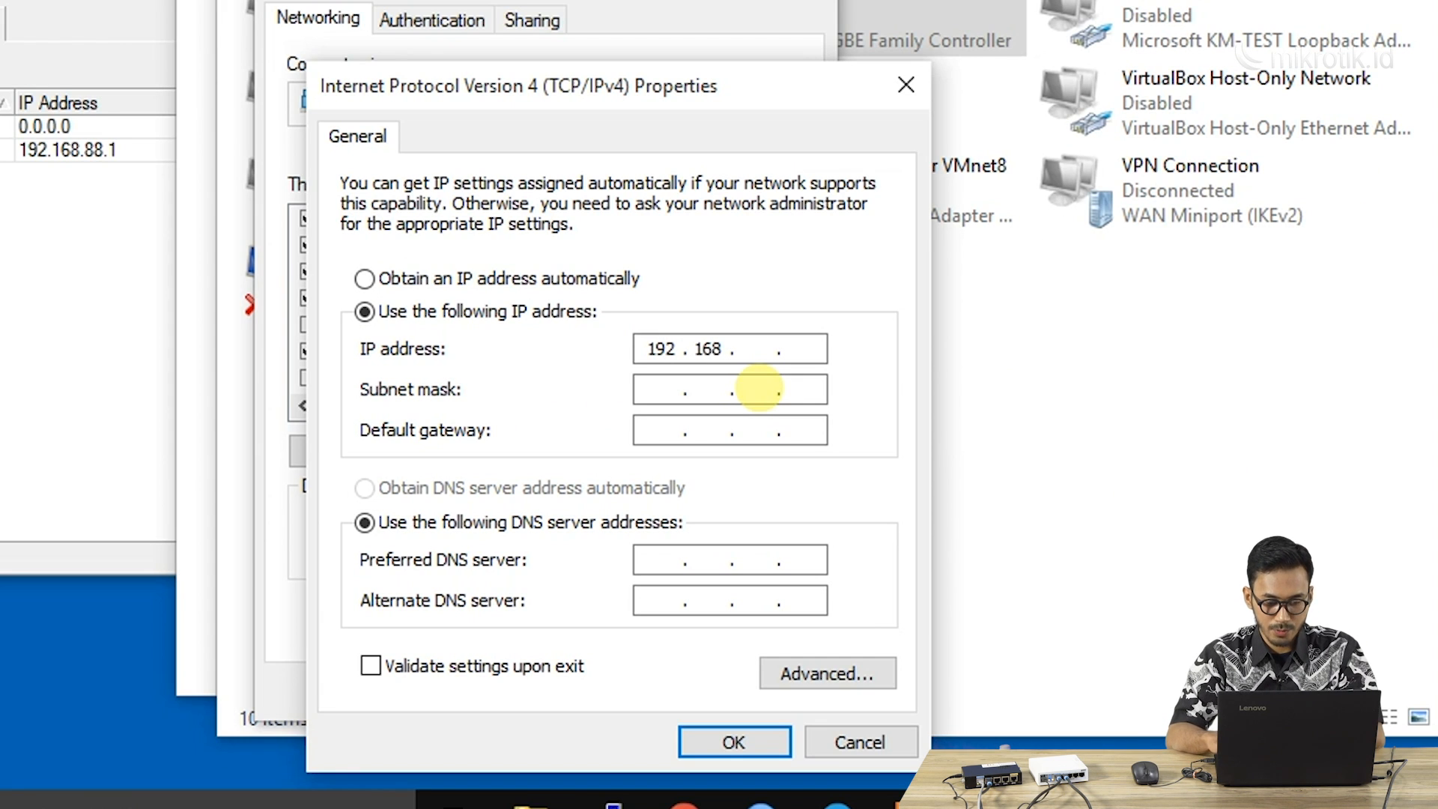
{"action": "type", "text": "88."}
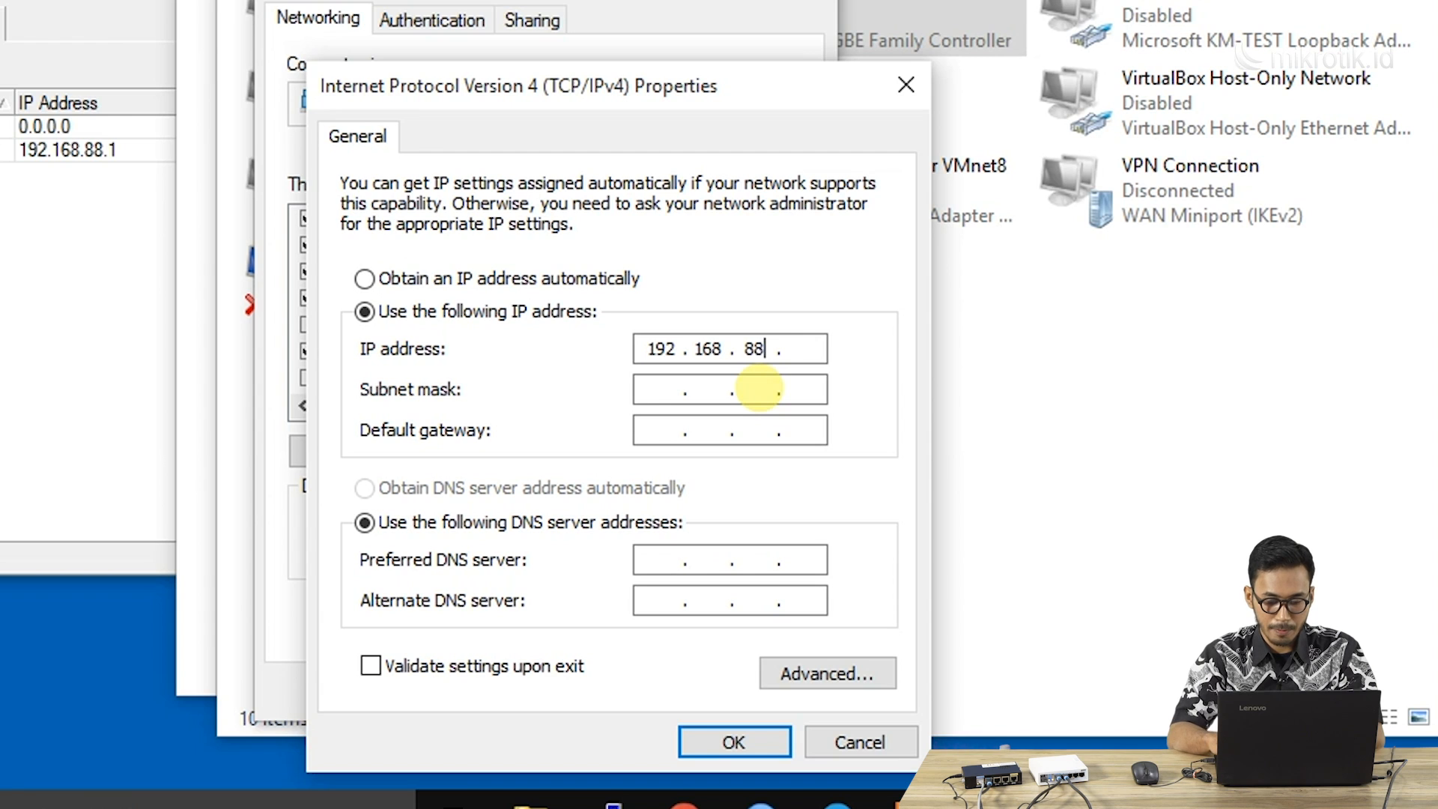
{"action": "type", "text": "2"}
{"action": "key", "text": "Tab"}
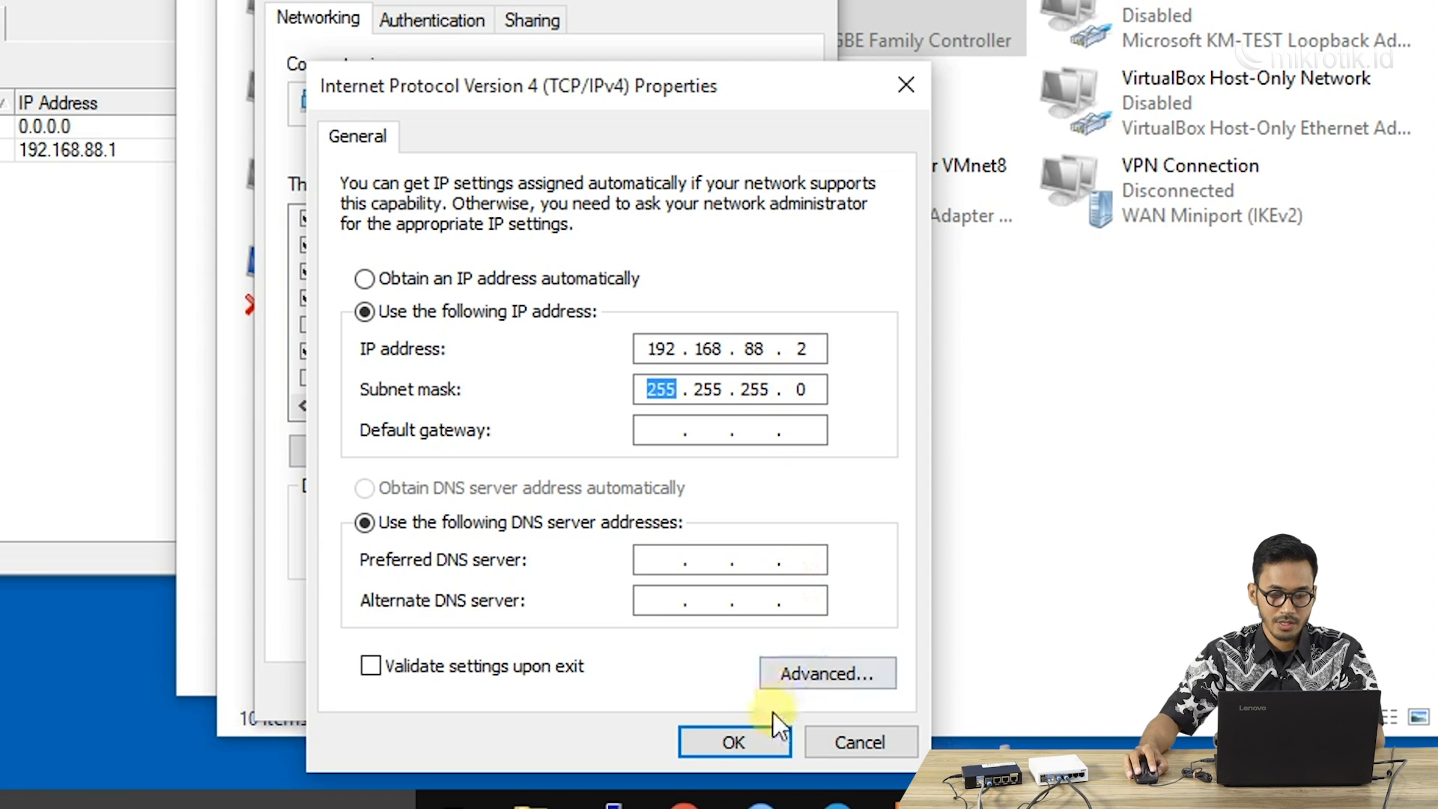
{"action": "left_click", "coordinate": [755, 740]}
{"action": "left_click", "coordinate": [644, 691]}
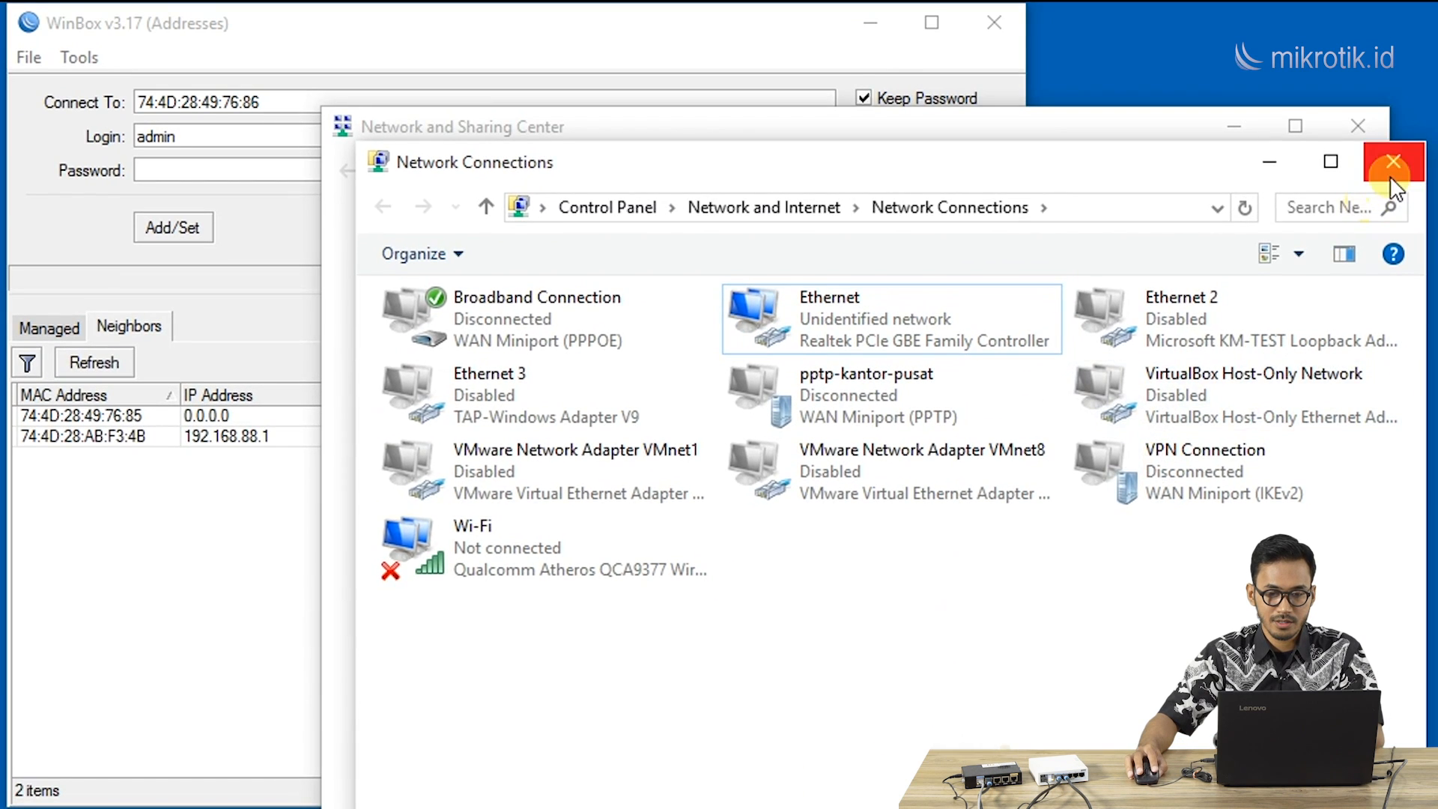
{"action": "left_click", "coordinate": [1393, 134]}
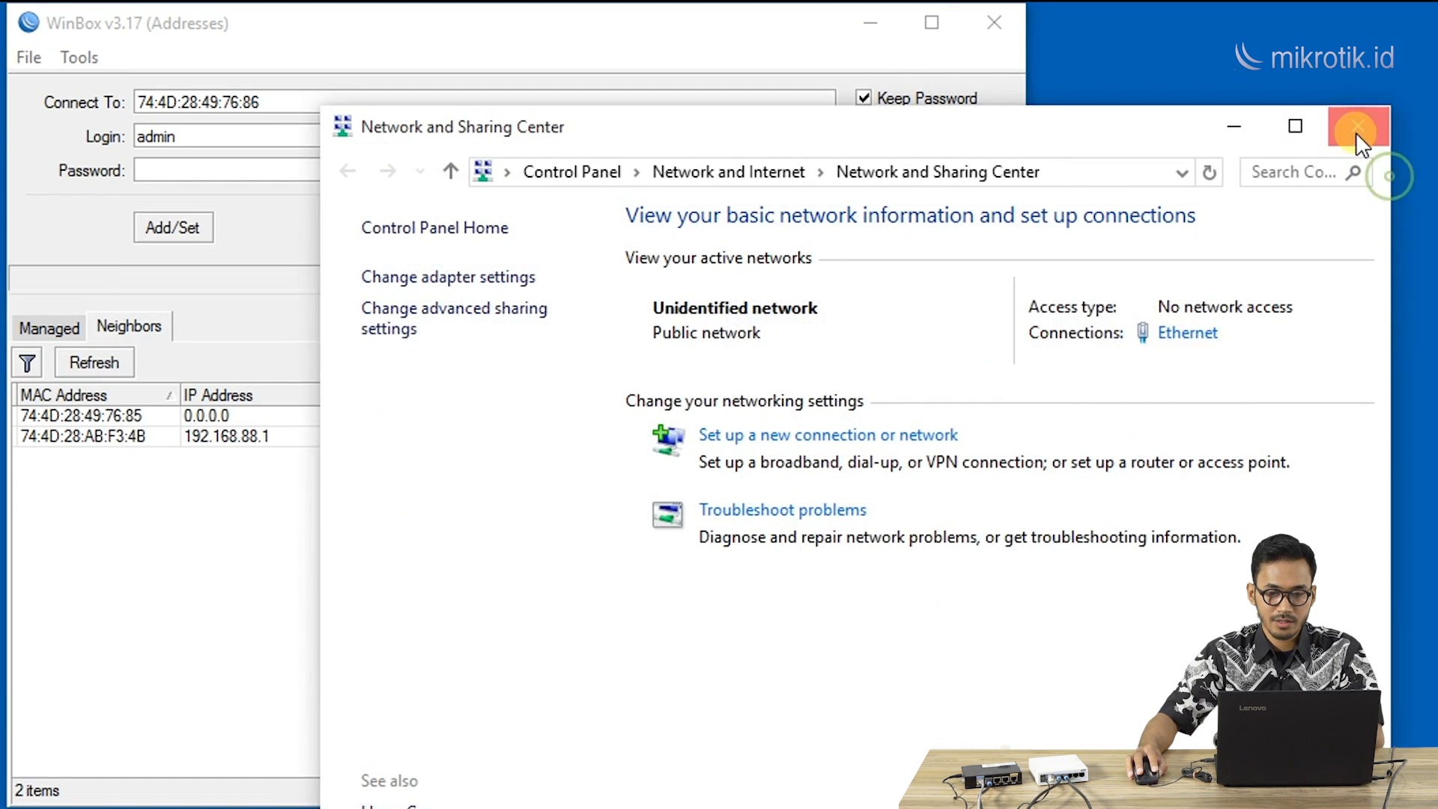
{"action": "left_click", "coordinate": [1357, 101]}
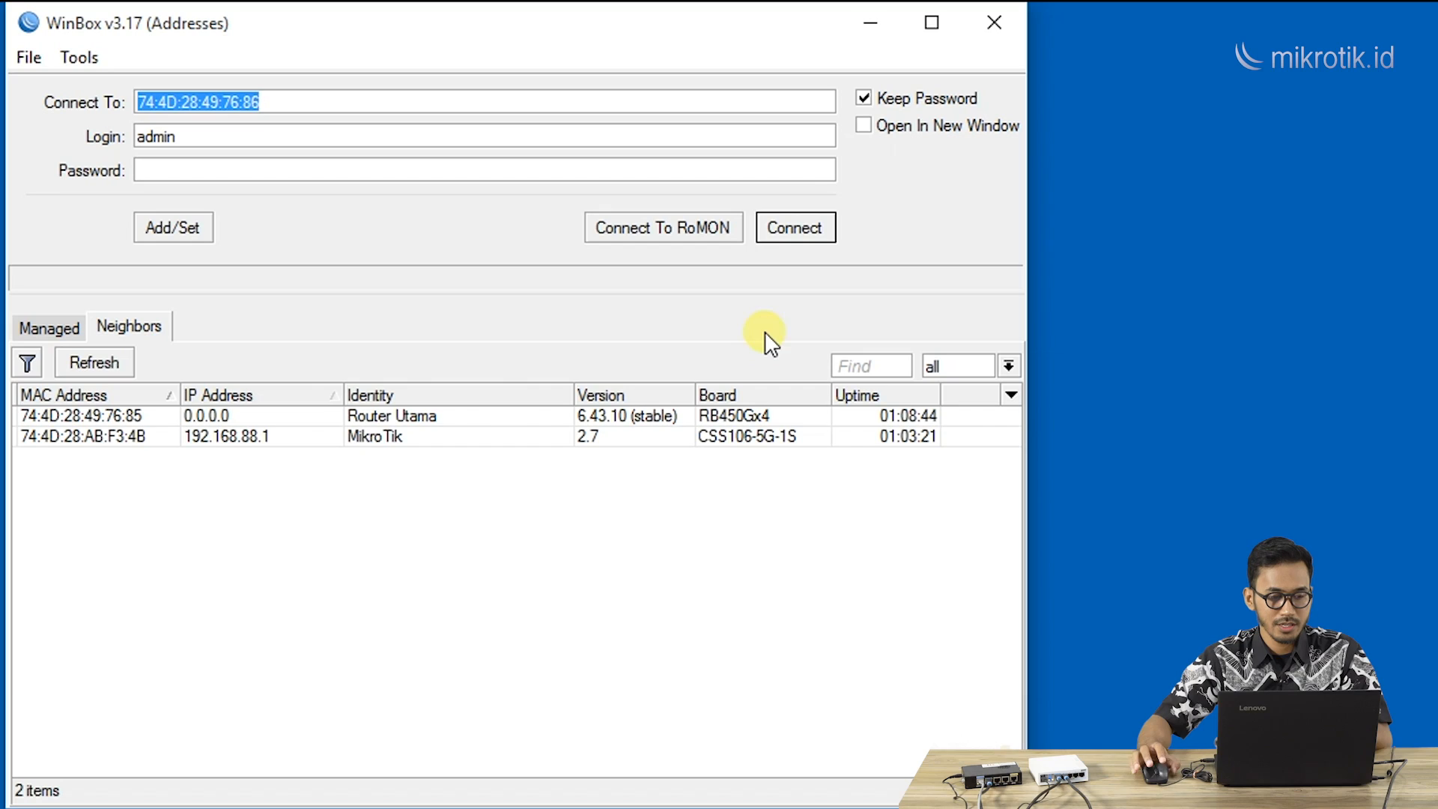
Step: Connect to the neighbor switch at 192.168.88.1 and sign in to its SwOS page in the browser as admin with a blank password
{"action": "left_click", "coordinate": [289, 440]}
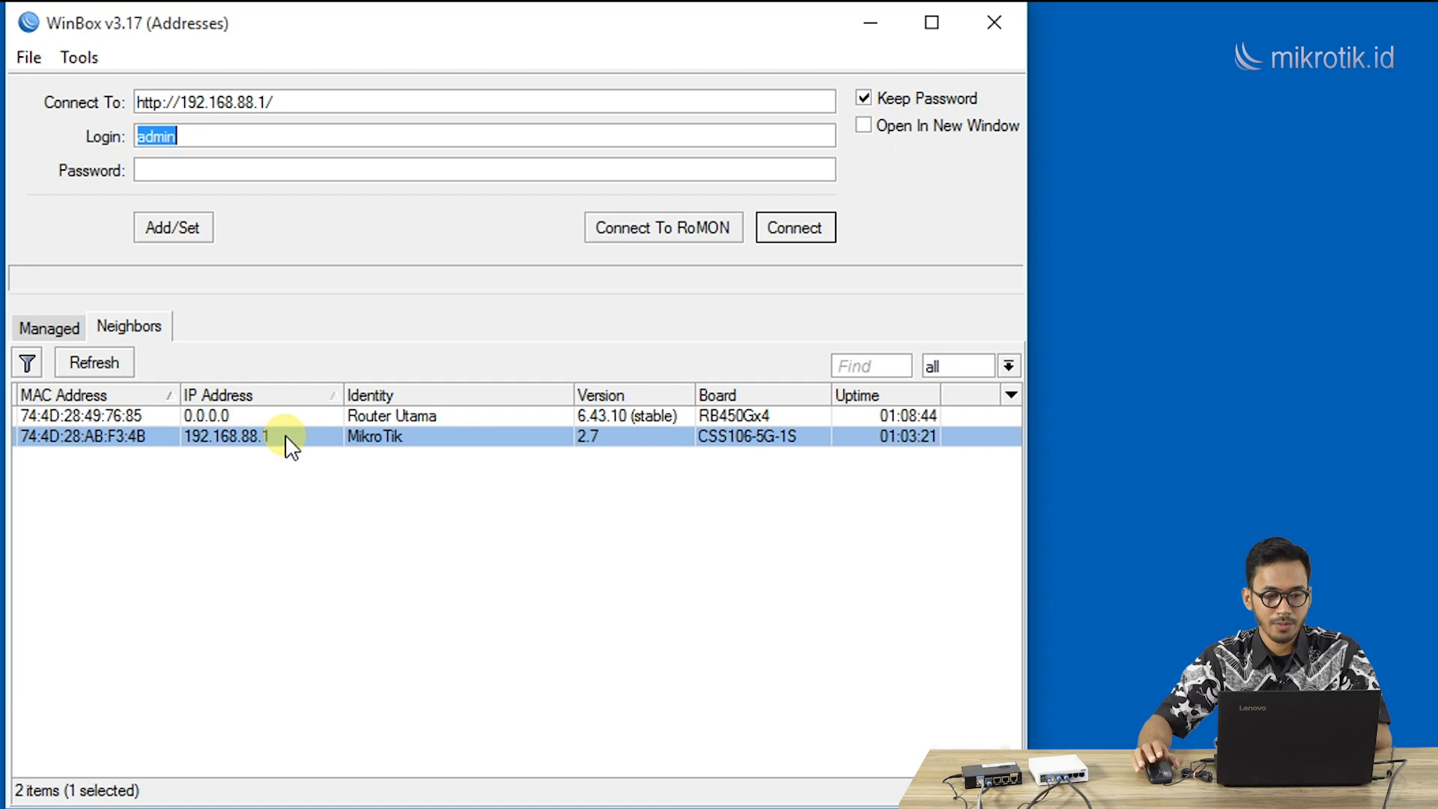
{"action": "left_click", "coordinate": [800, 227]}
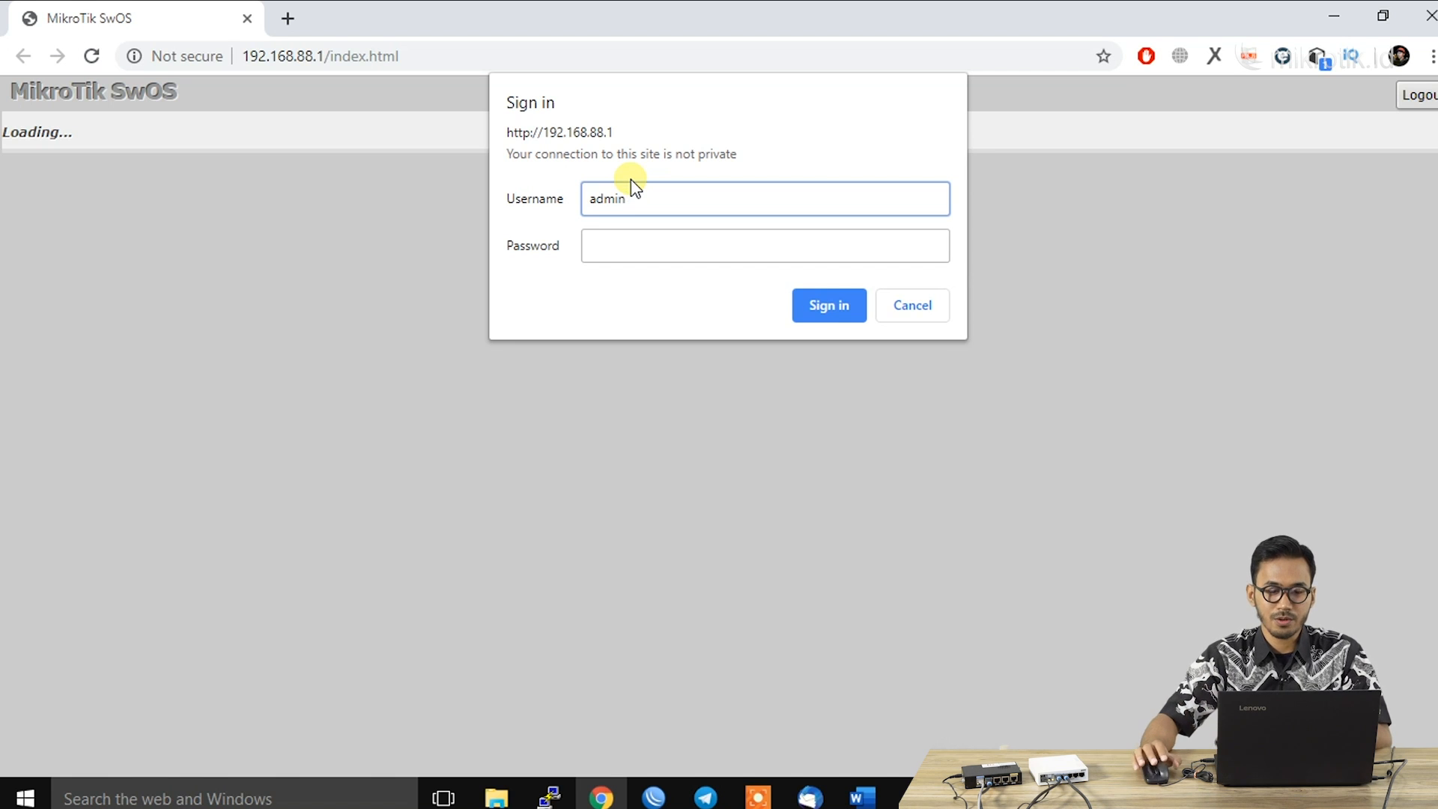
{"action": "left_click", "coordinate": [842, 308]}
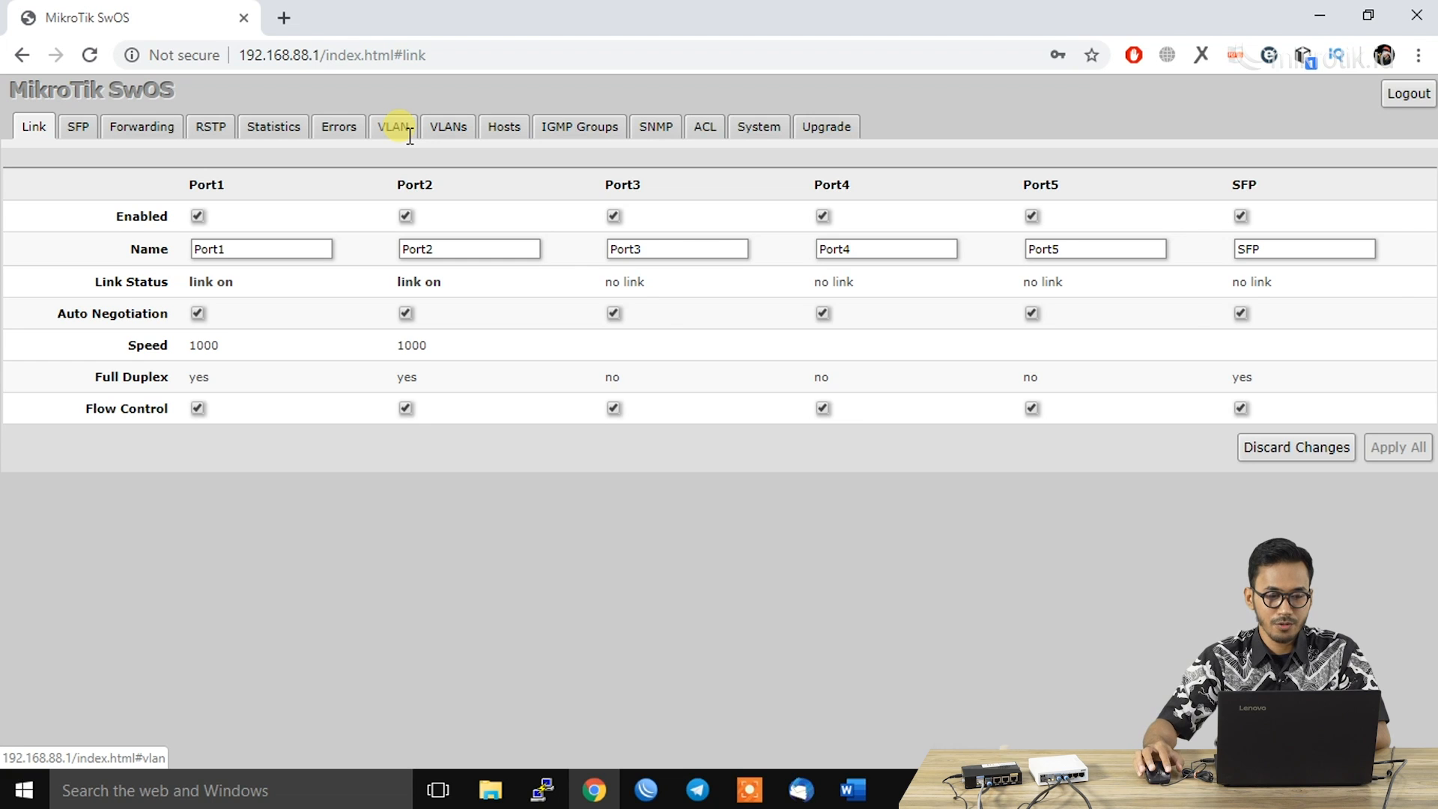
Step: In the switch's per-port VLAN settings, set VLAN Receive to only tagged for Port1 and only untagged for Port2 and Port3
{"action": "left_click", "coordinate": [410, 134]}
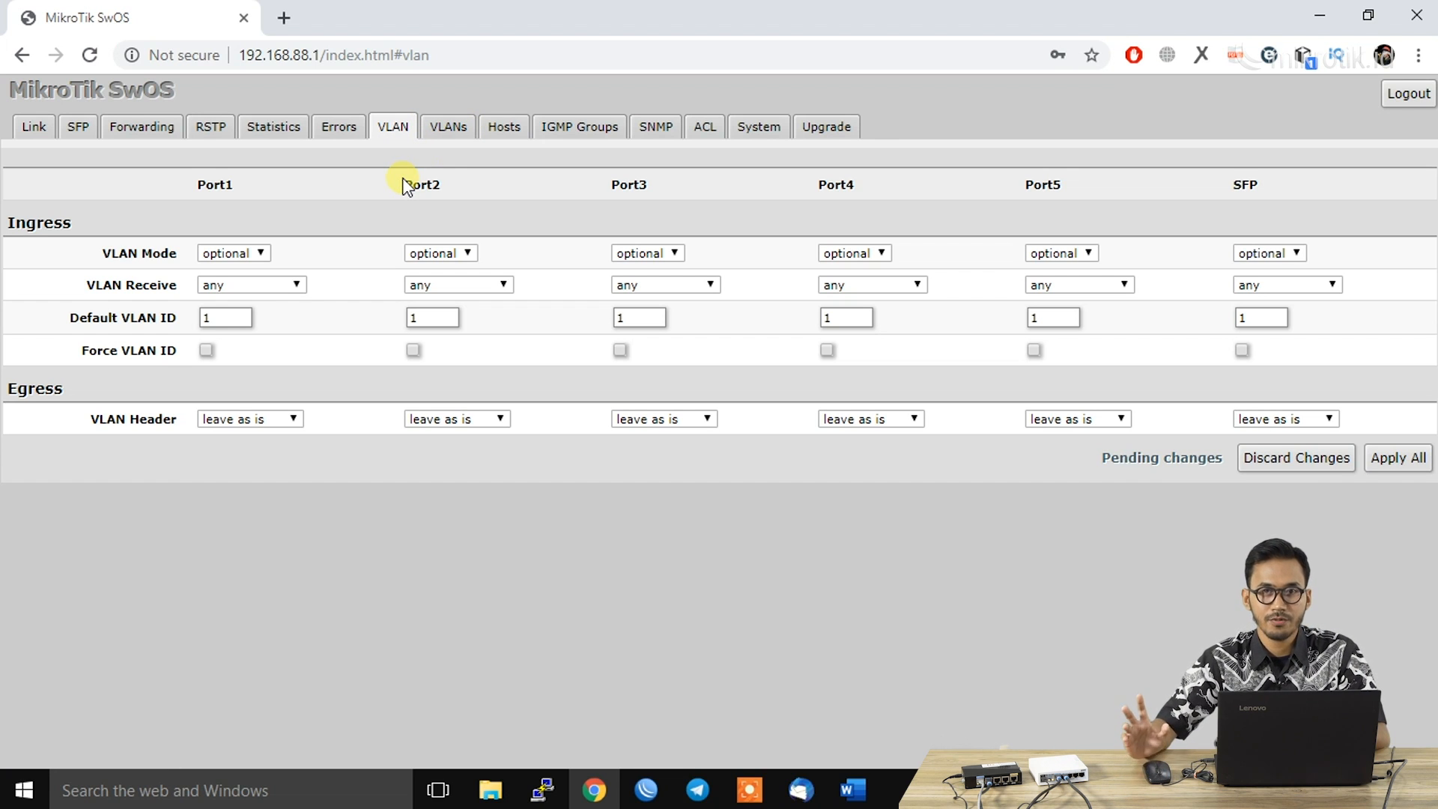
{"action": "left_click", "coordinate": [298, 285]}
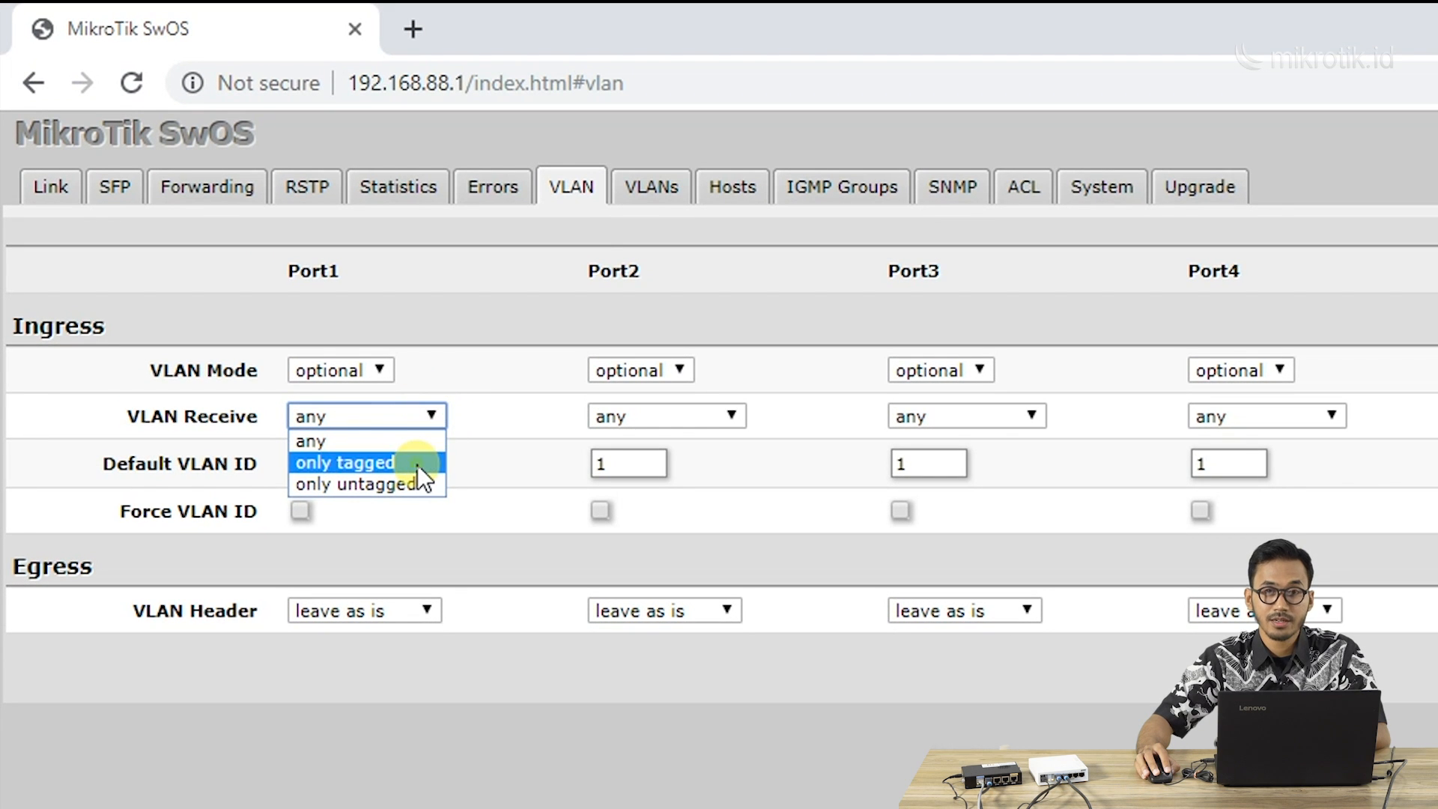
{"action": "left_click", "coordinate": [417, 465]}
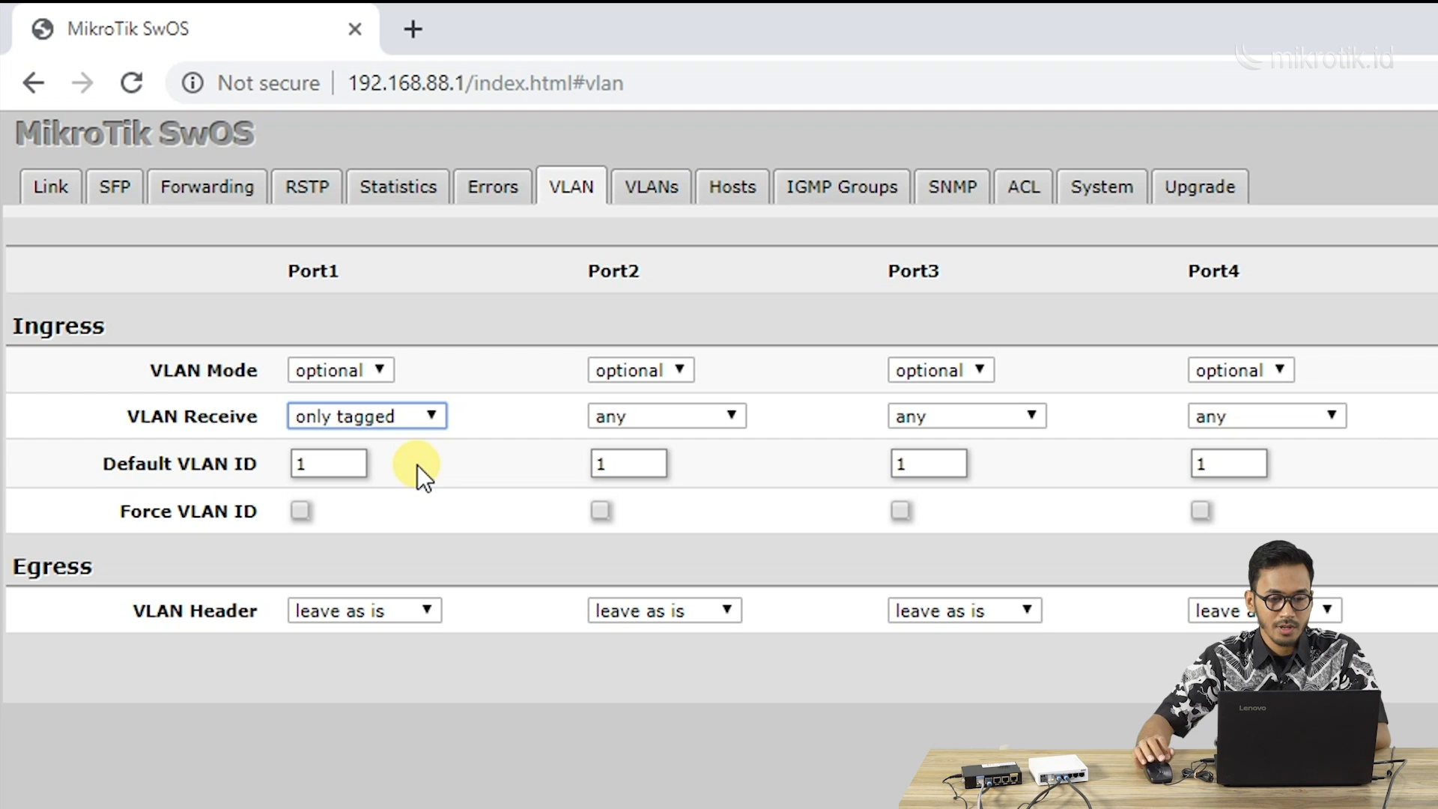
{"action": "left_click", "coordinate": [632, 419]}
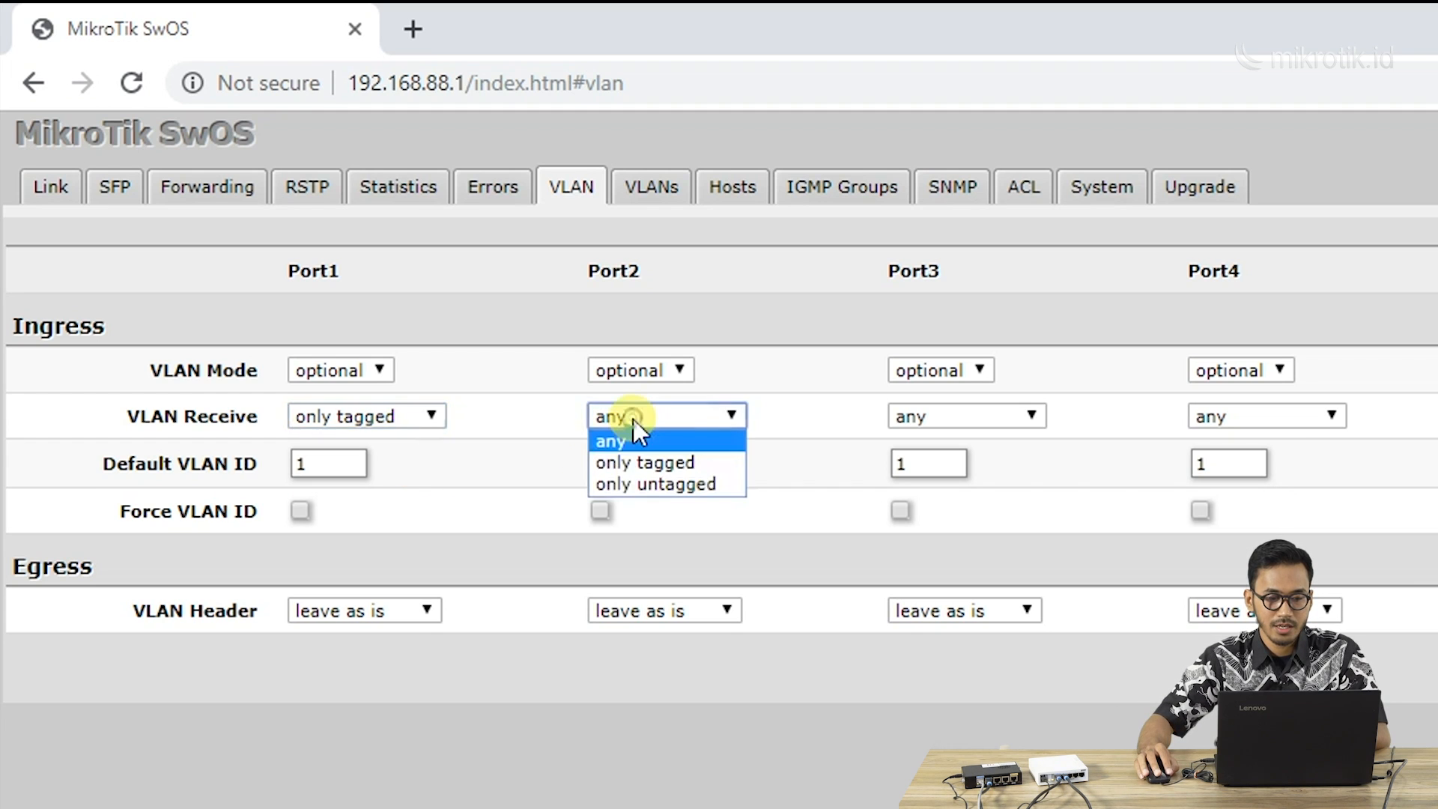
{"action": "left_click", "coordinate": [655, 484]}
{"action": "left_click", "coordinate": [947, 415]}
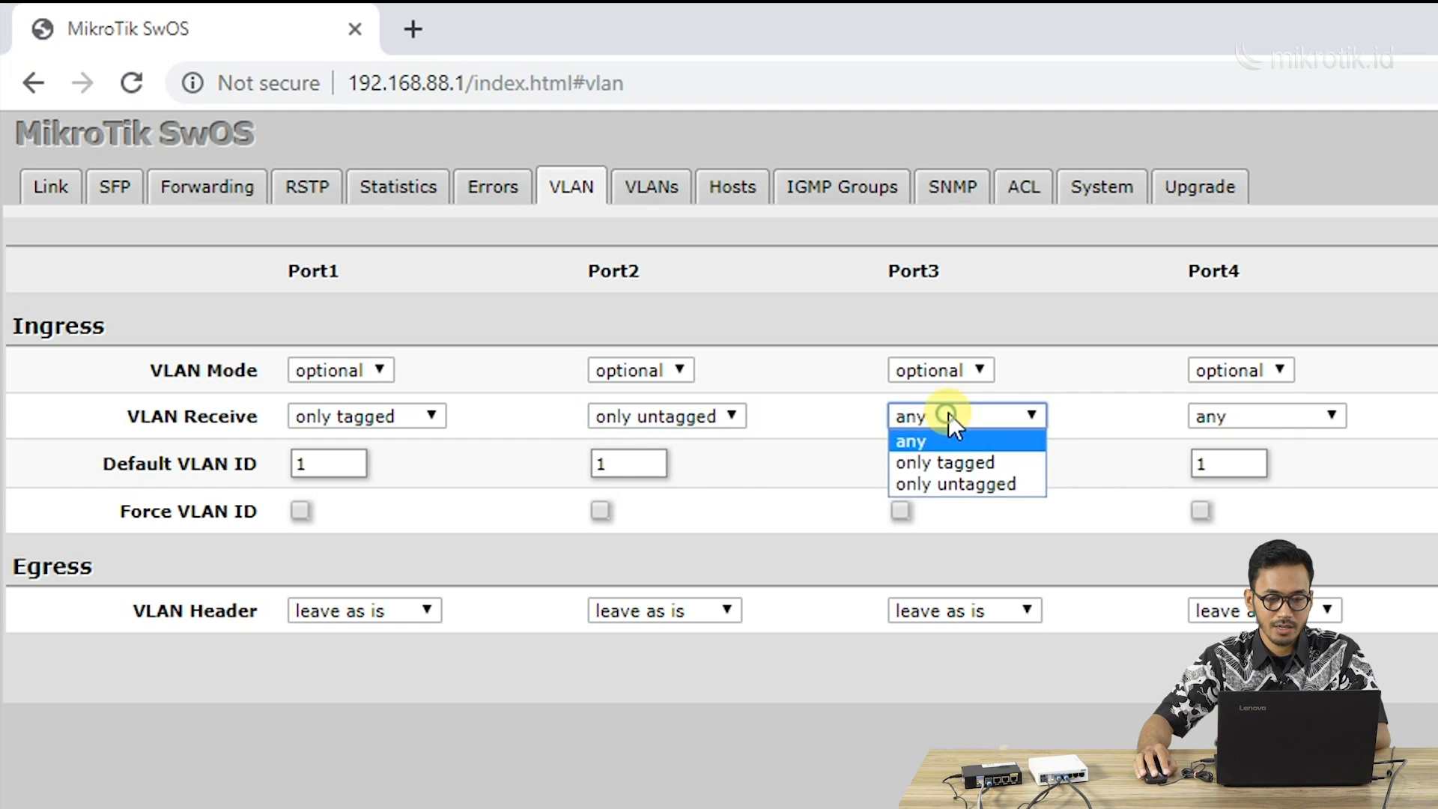
{"action": "left_click", "coordinate": [956, 484]}
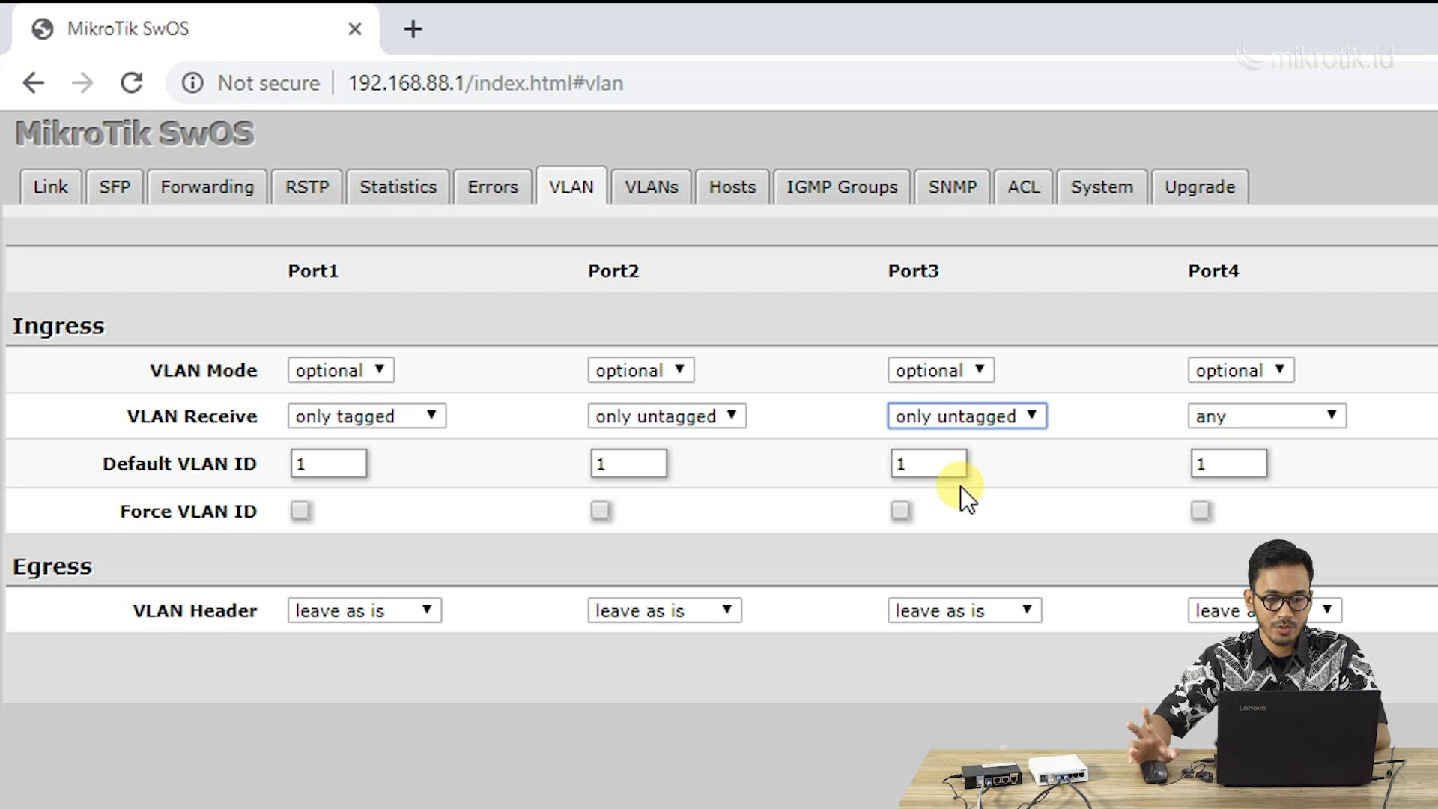
Step: Set the Default VLAN ID to 10 for Port2 and 20 for Port3, and apply all changes
{"action": "left_click", "coordinate": [658, 472]}
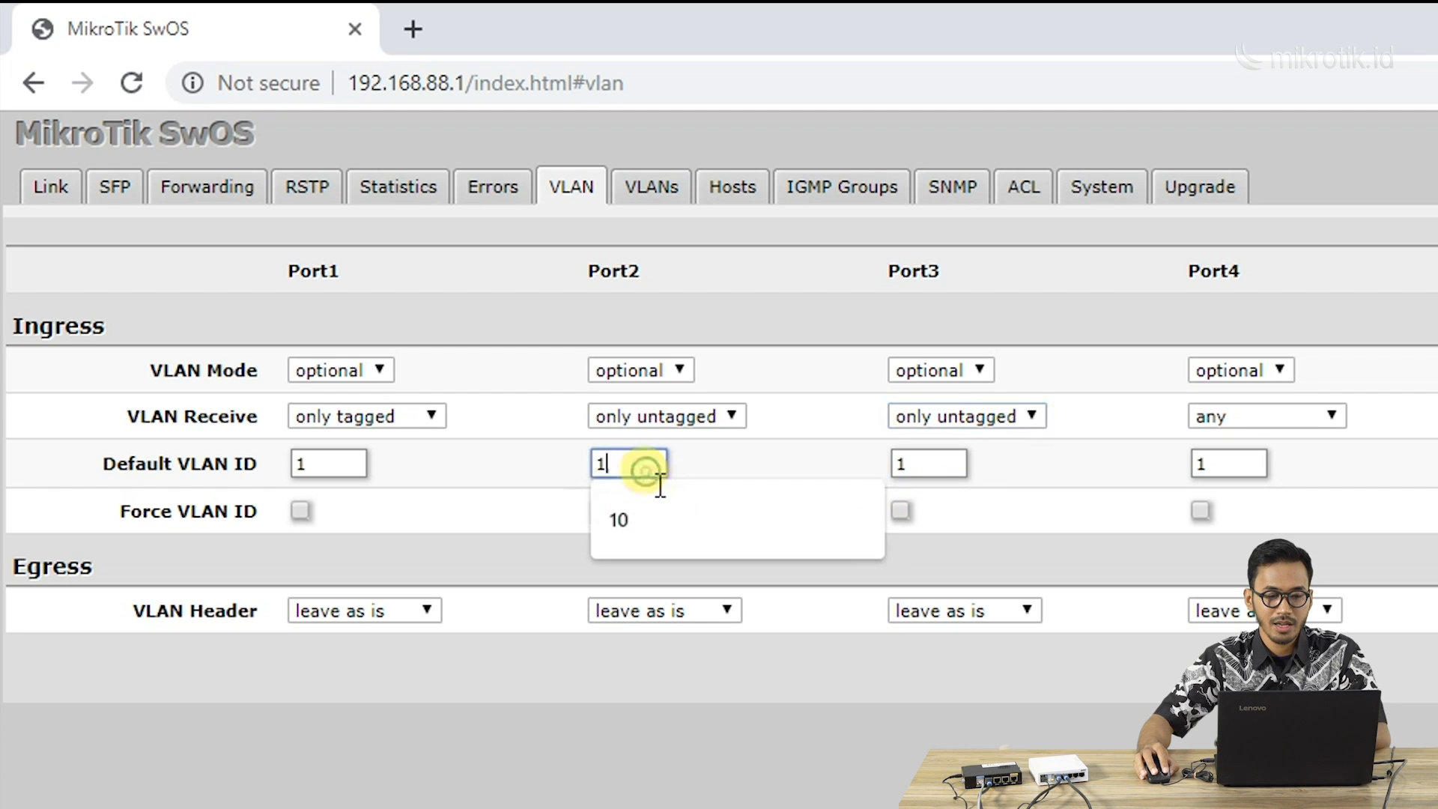
{"action": "left_click_drag", "start_coordinate": [652, 472], "coordinate": [587, 466]}
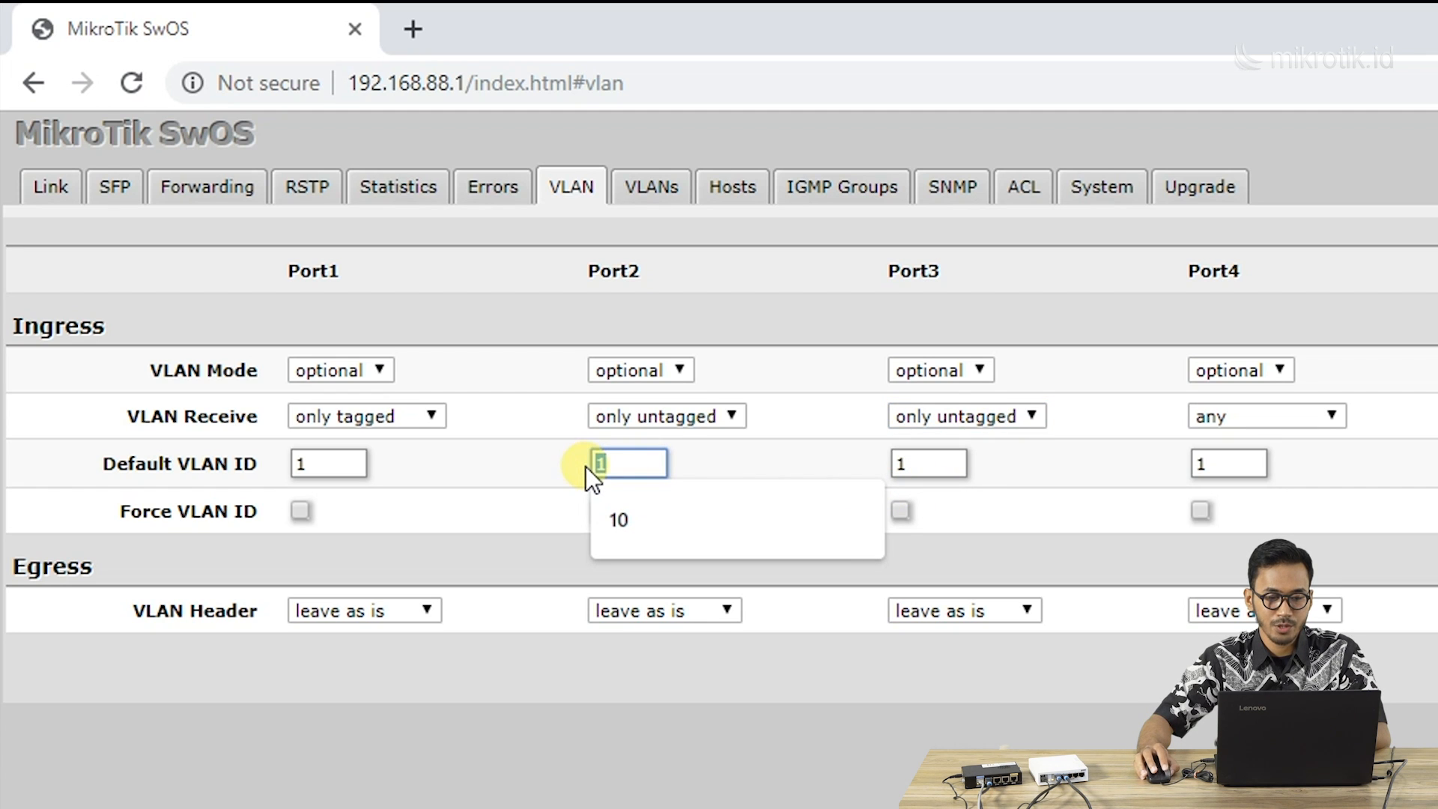
{"action": "type", "text": "10"}
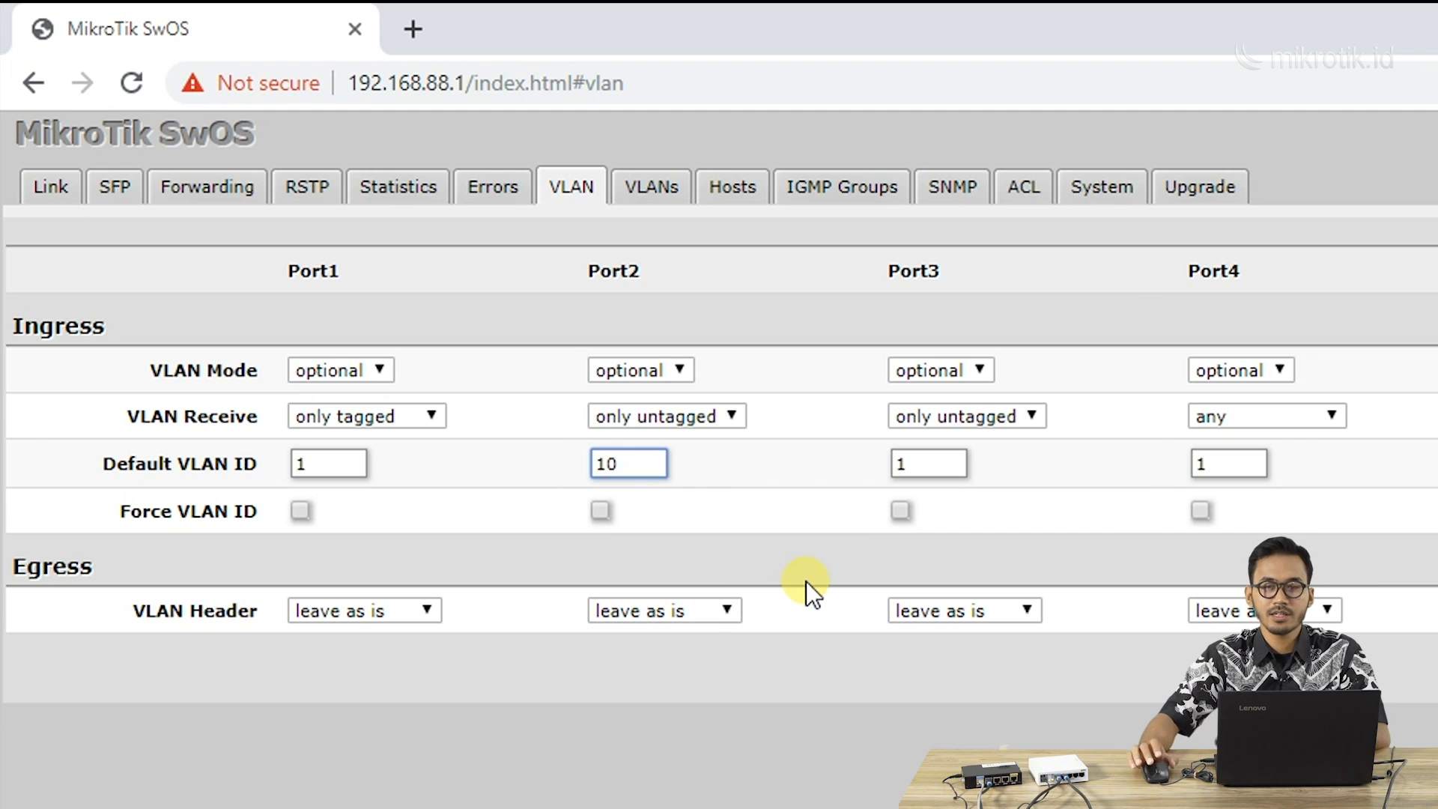
{"action": "left_click", "coordinate": [924, 463]}
{"action": "left_click_drag", "start_coordinate": [924, 463], "coordinate": [875, 466]}
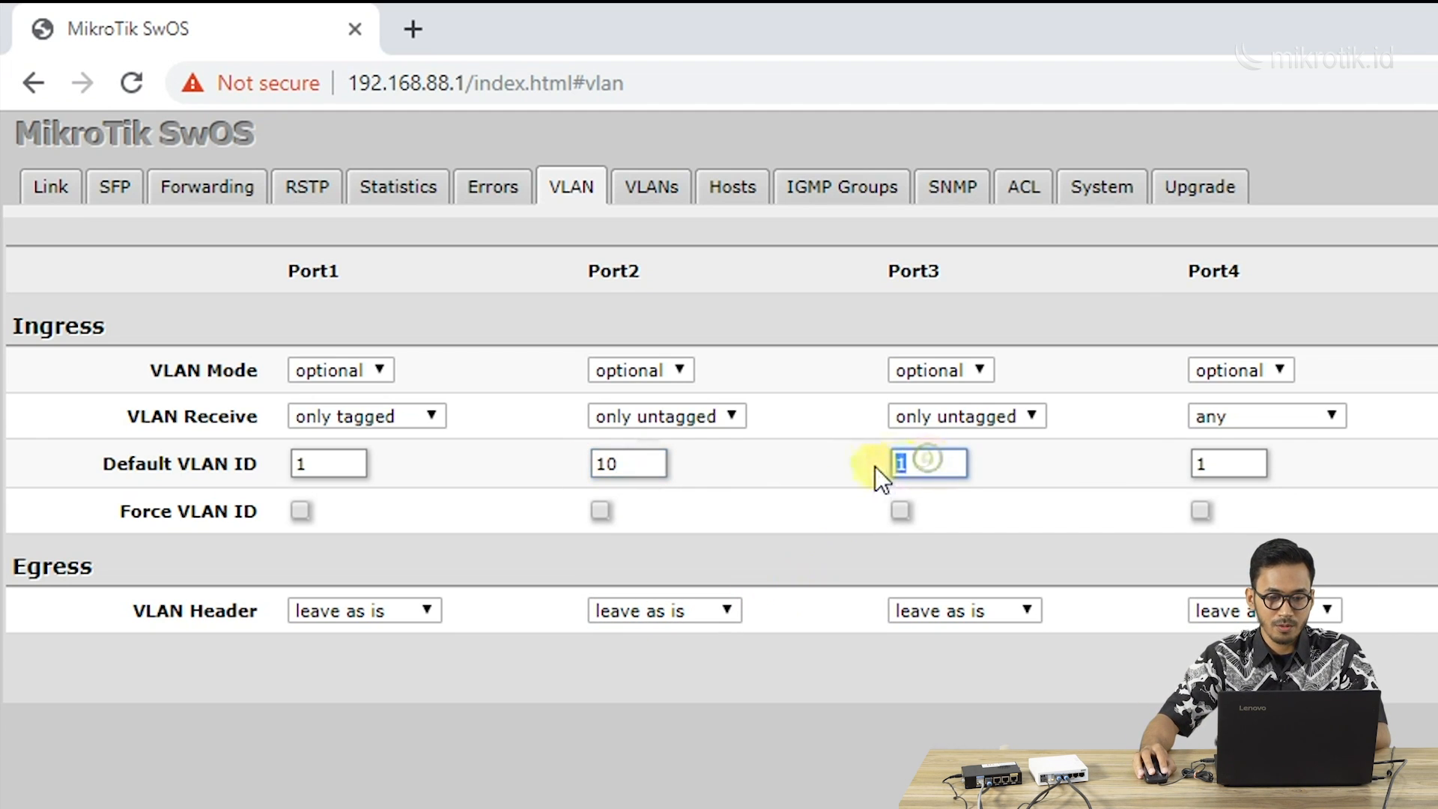
{"action": "type", "text": "20"}
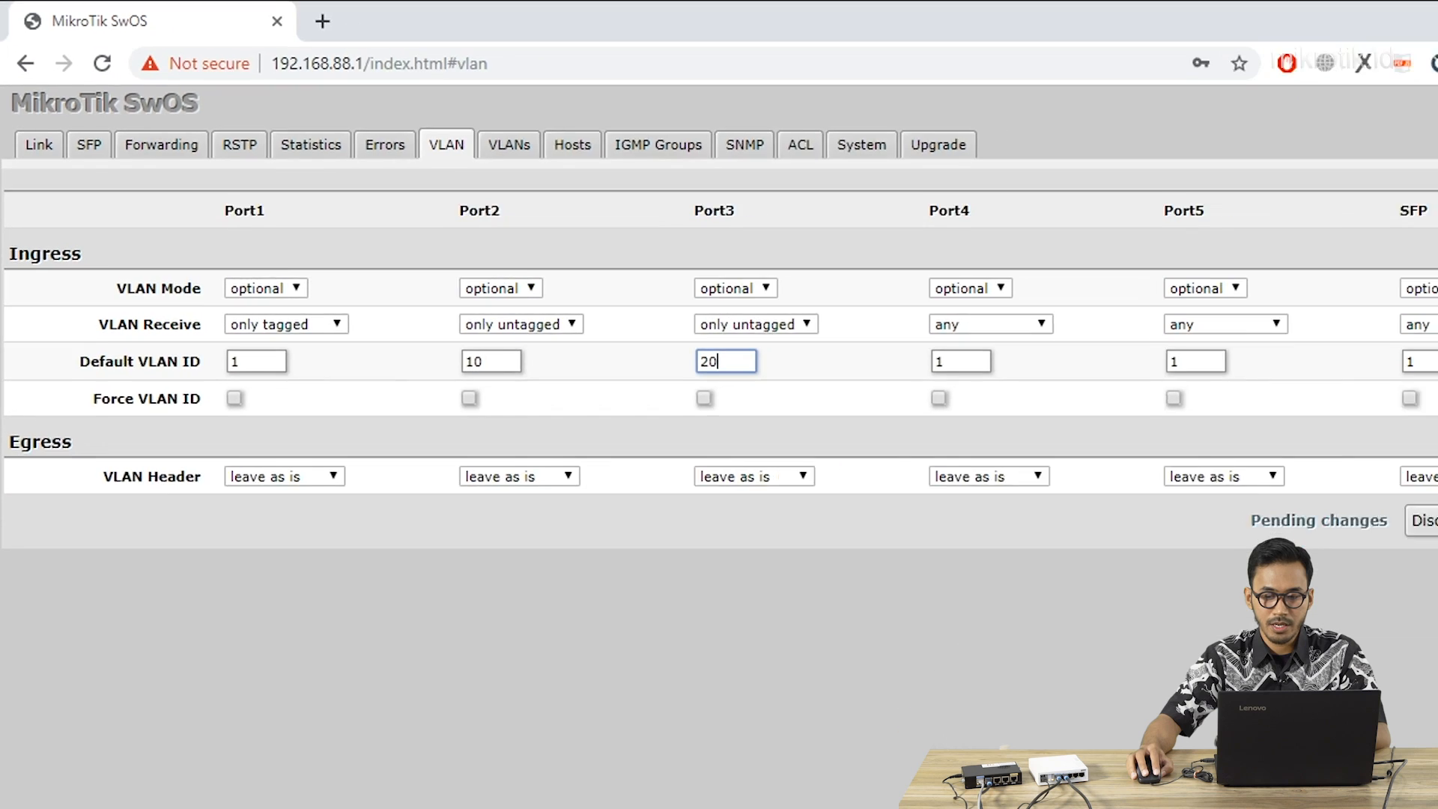
{"action": "left_click", "coordinate": [1388, 458]}
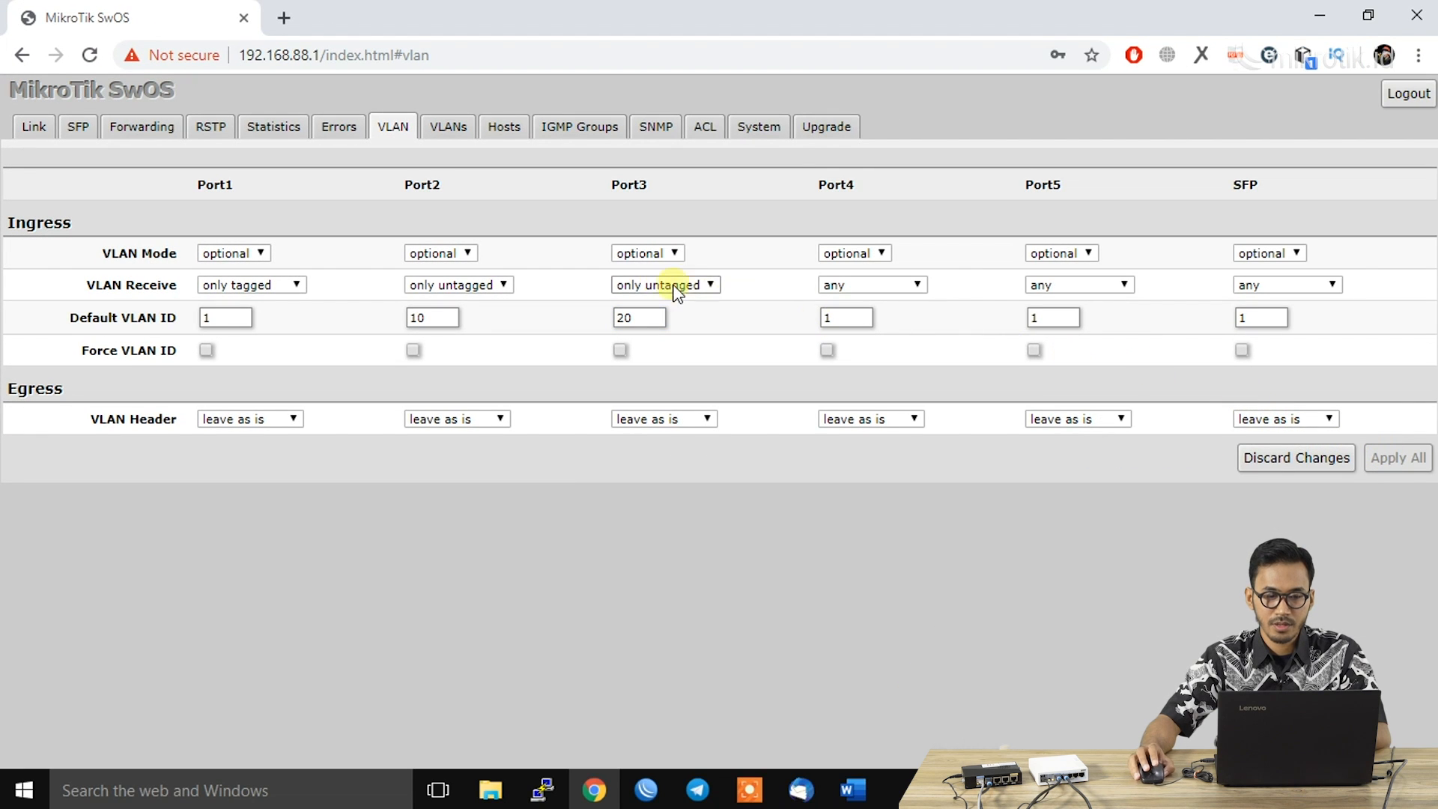
Step: Add a VLAN table entry with VLAN ID 10, setting Port1 to add if missing and Port2 to always strip
{"action": "left_click", "coordinate": [444, 133]}
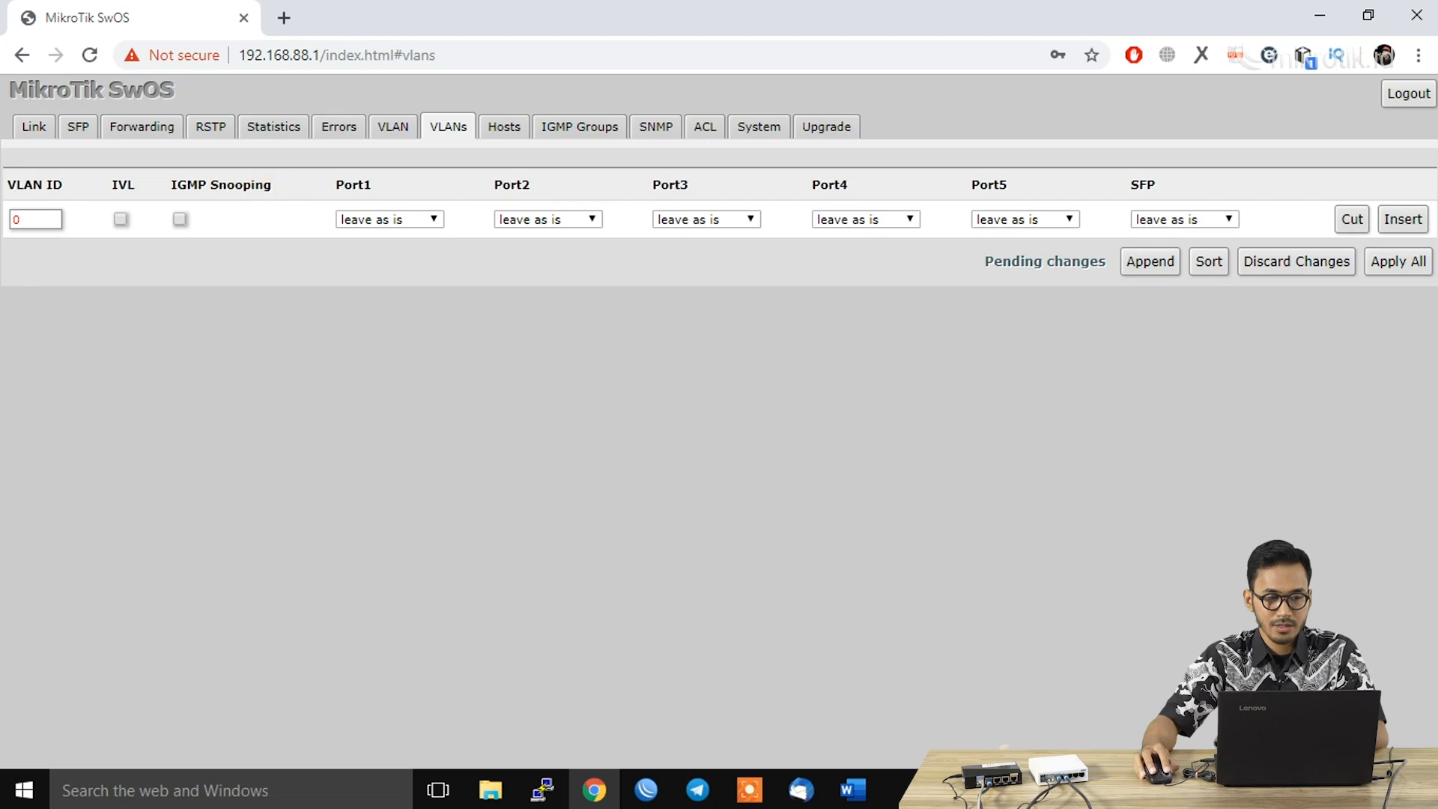
{"action": "left_click", "coordinate": [58, 219]}
{"action": "double_click", "coordinate": [60, 219]}
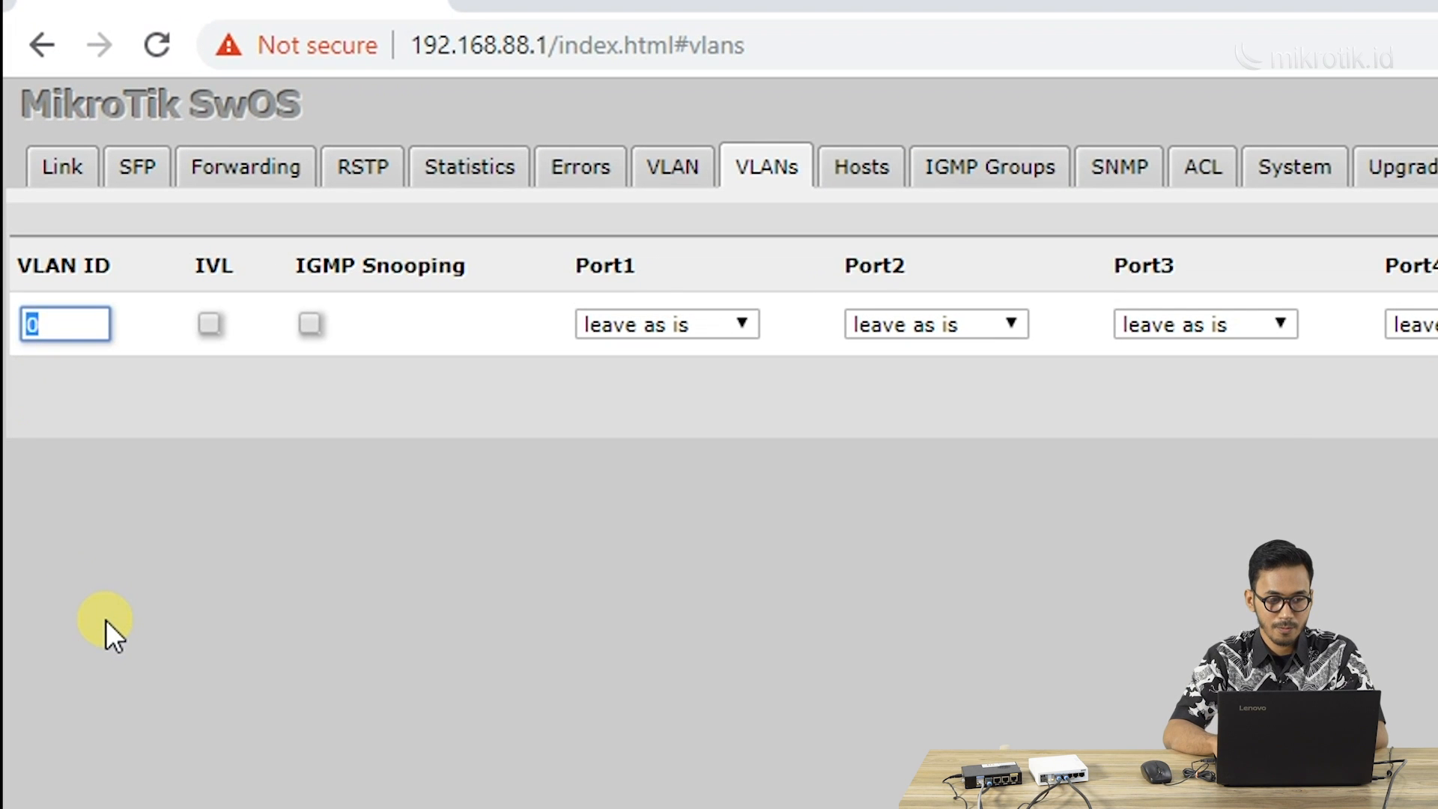
{"action": "type", "text": "10"}
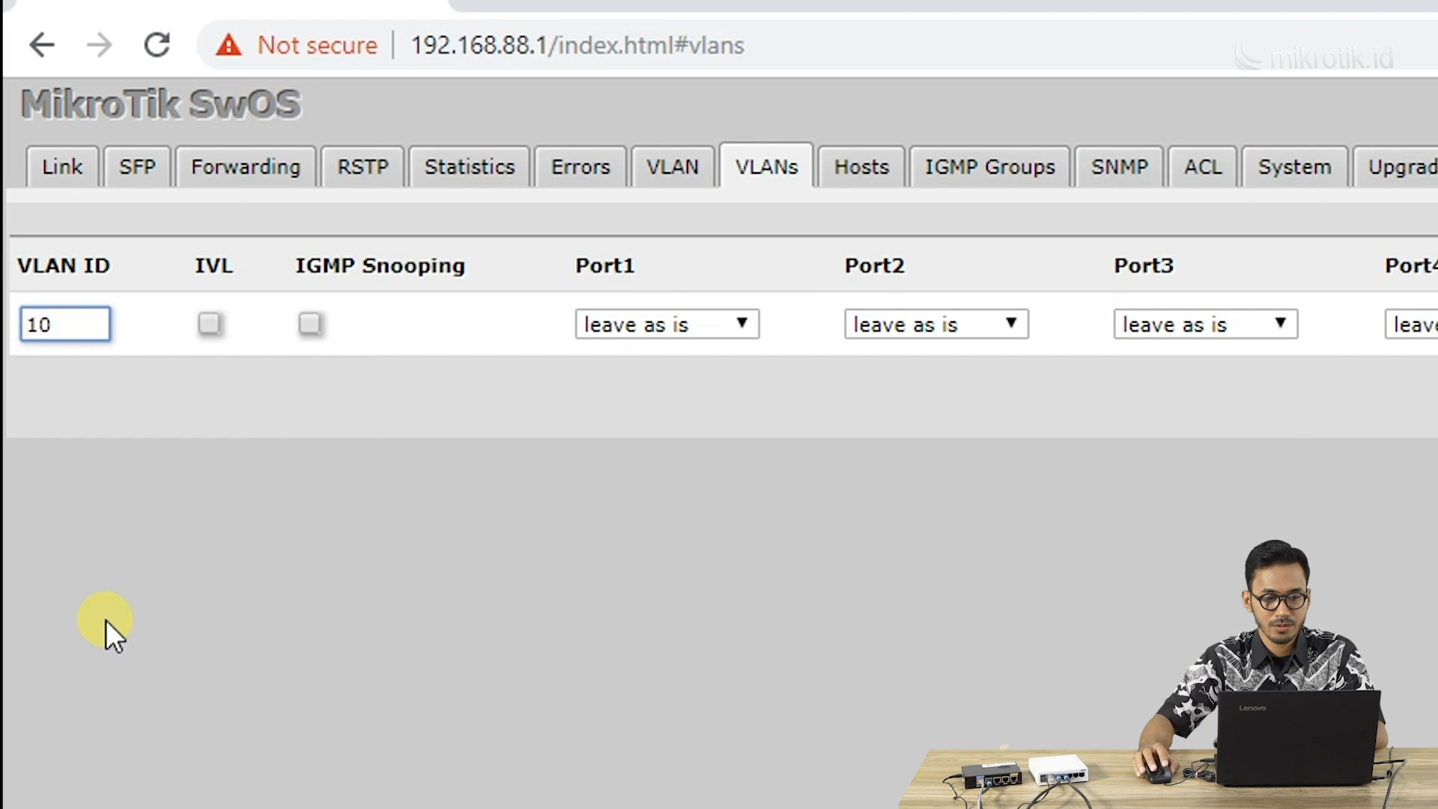
{"action": "left_click", "coordinate": [660, 327]}
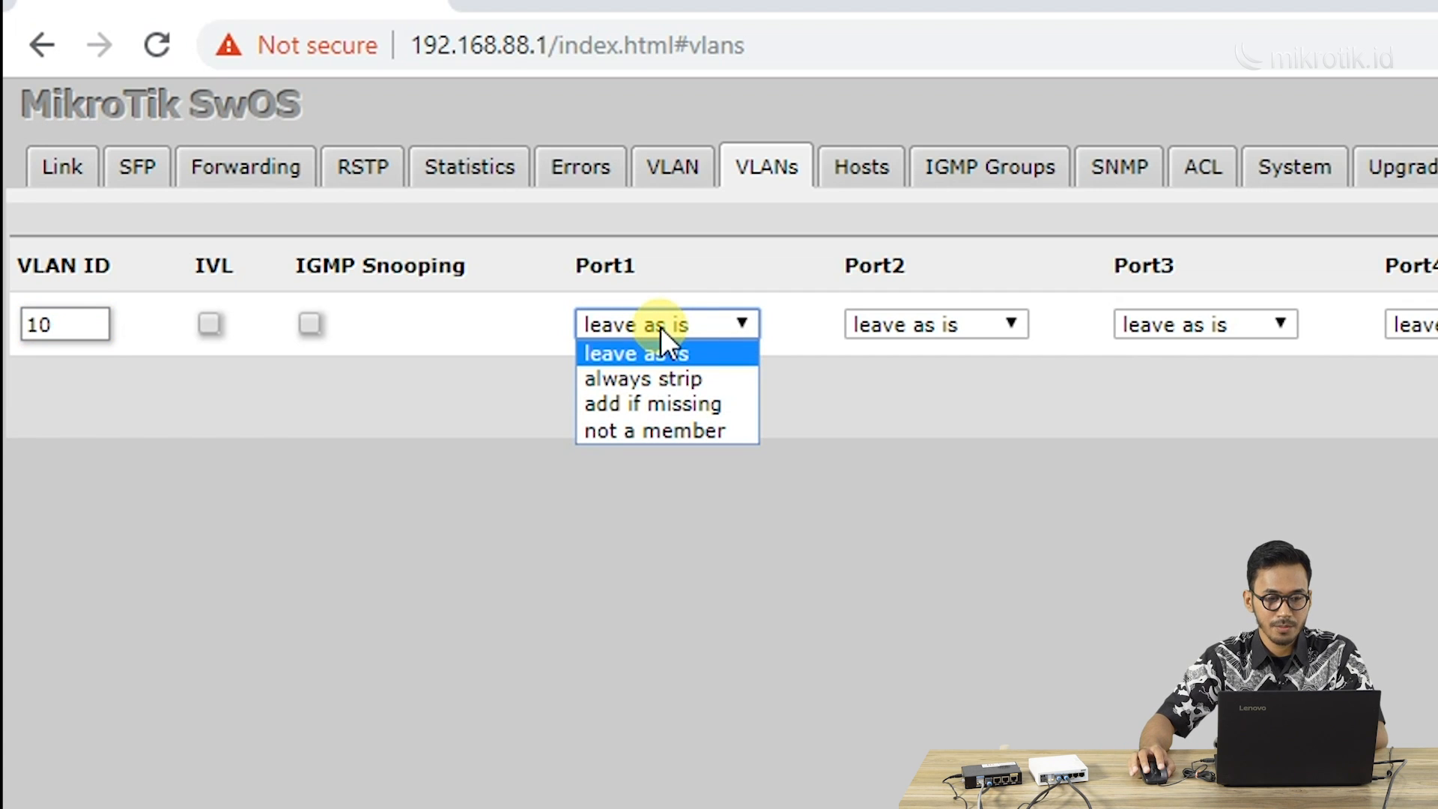
{"action": "left_click", "coordinate": [685, 403]}
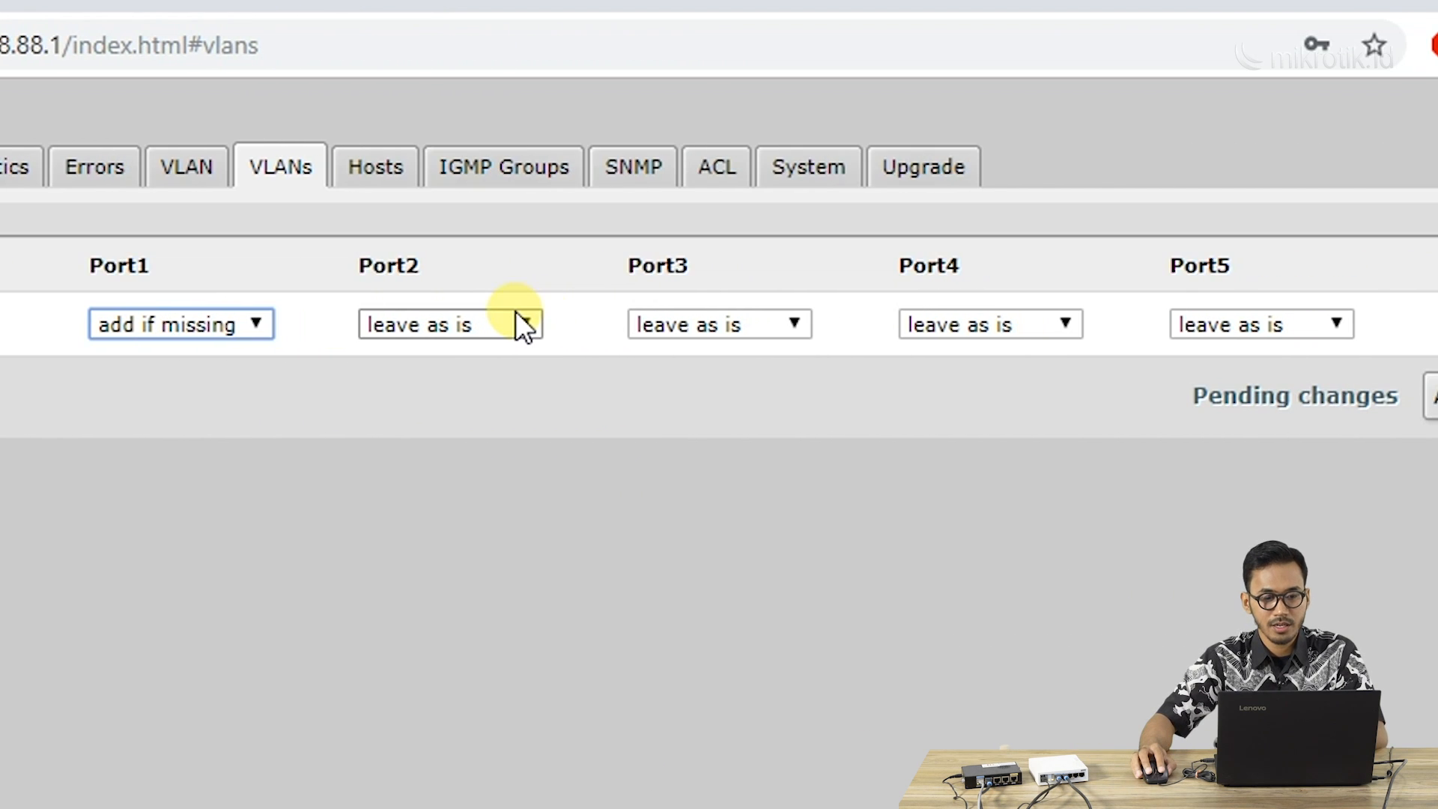
{"action": "left_click", "coordinate": [518, 321]}
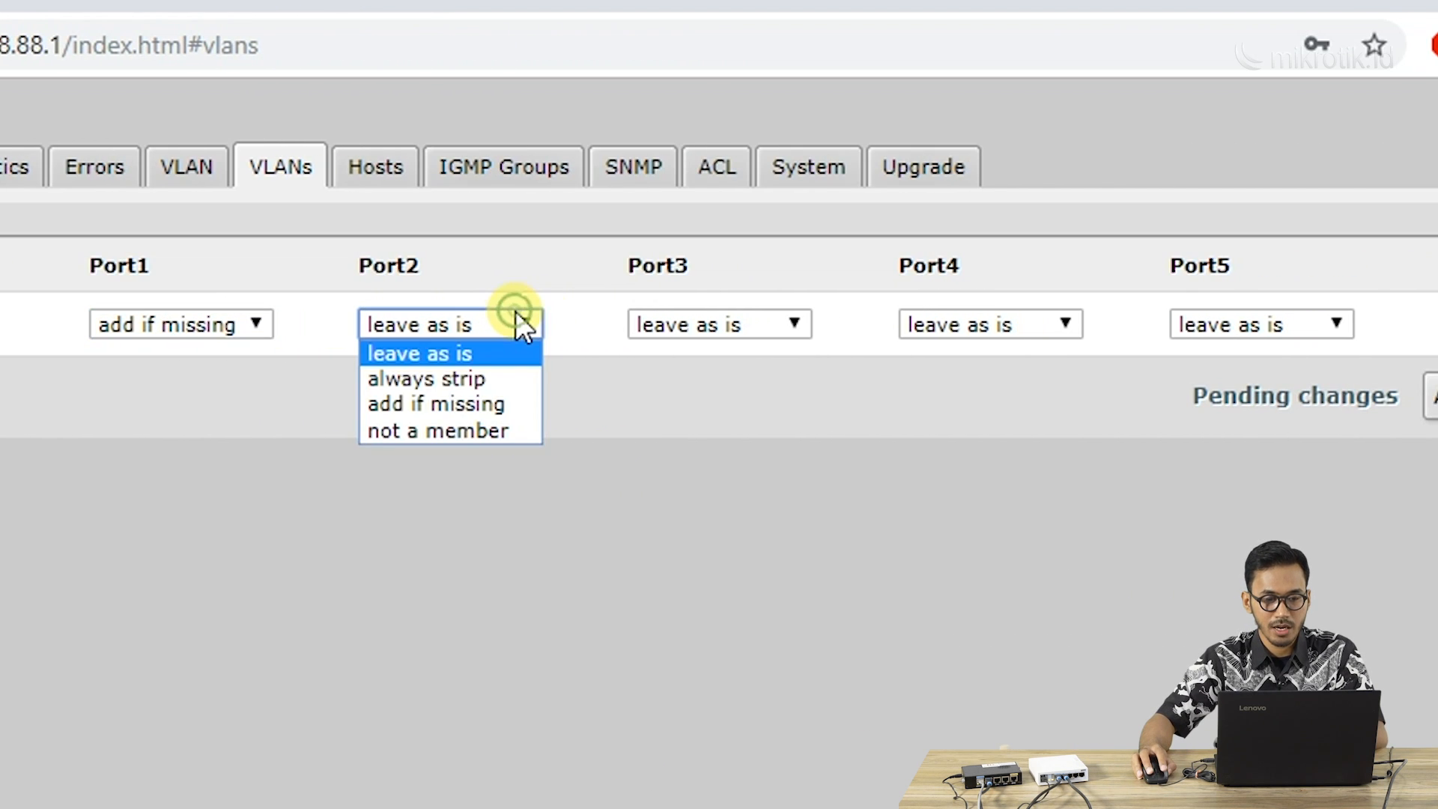
{"action": "left_click", "coordinate": [488, 378]}
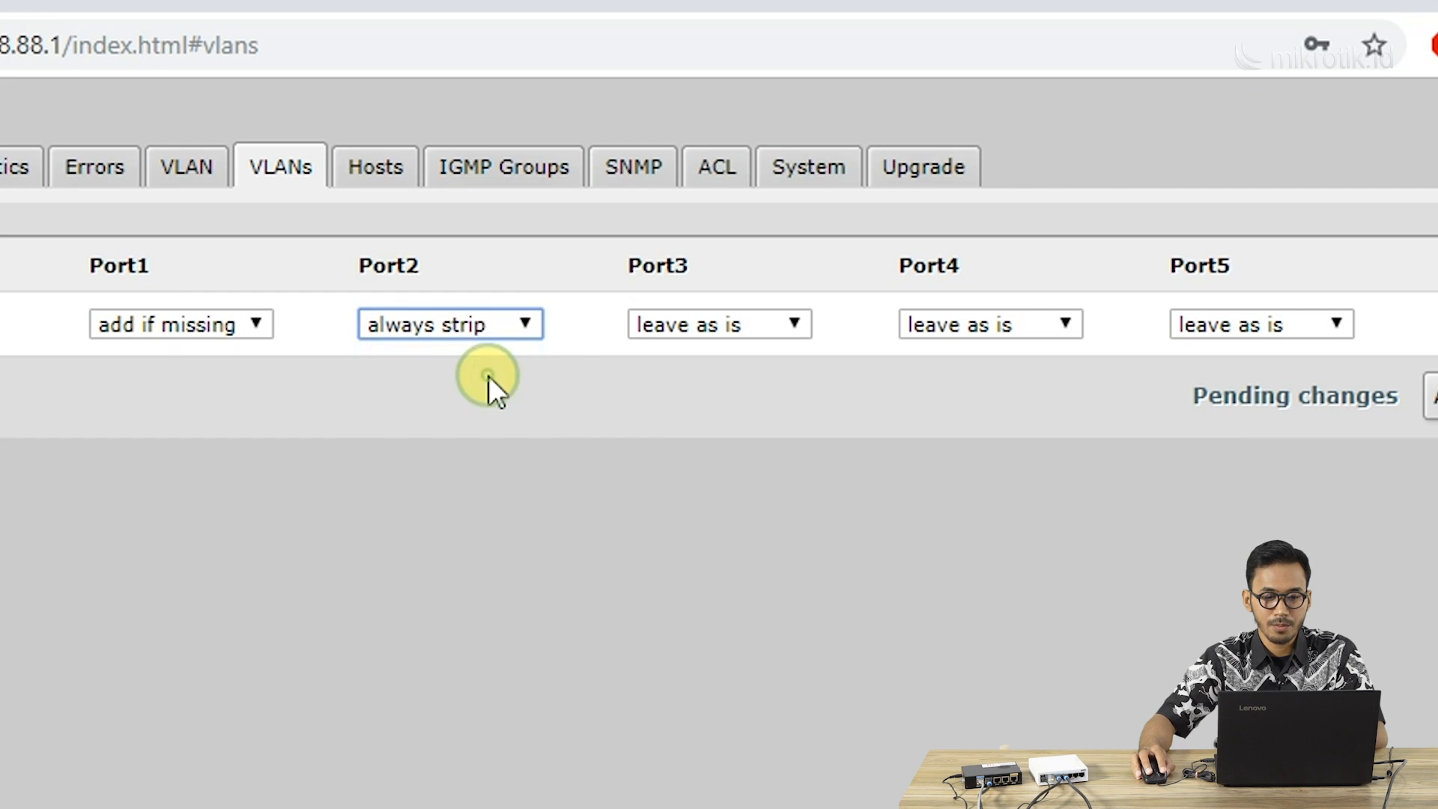
Step: For VLAN 10, set Port3, Port4, Port5 and SFP to not a member
{"action": "left_click", "coordinate": [716, 327]}
{"action": "left_click", "coordinate": [718, 430]}
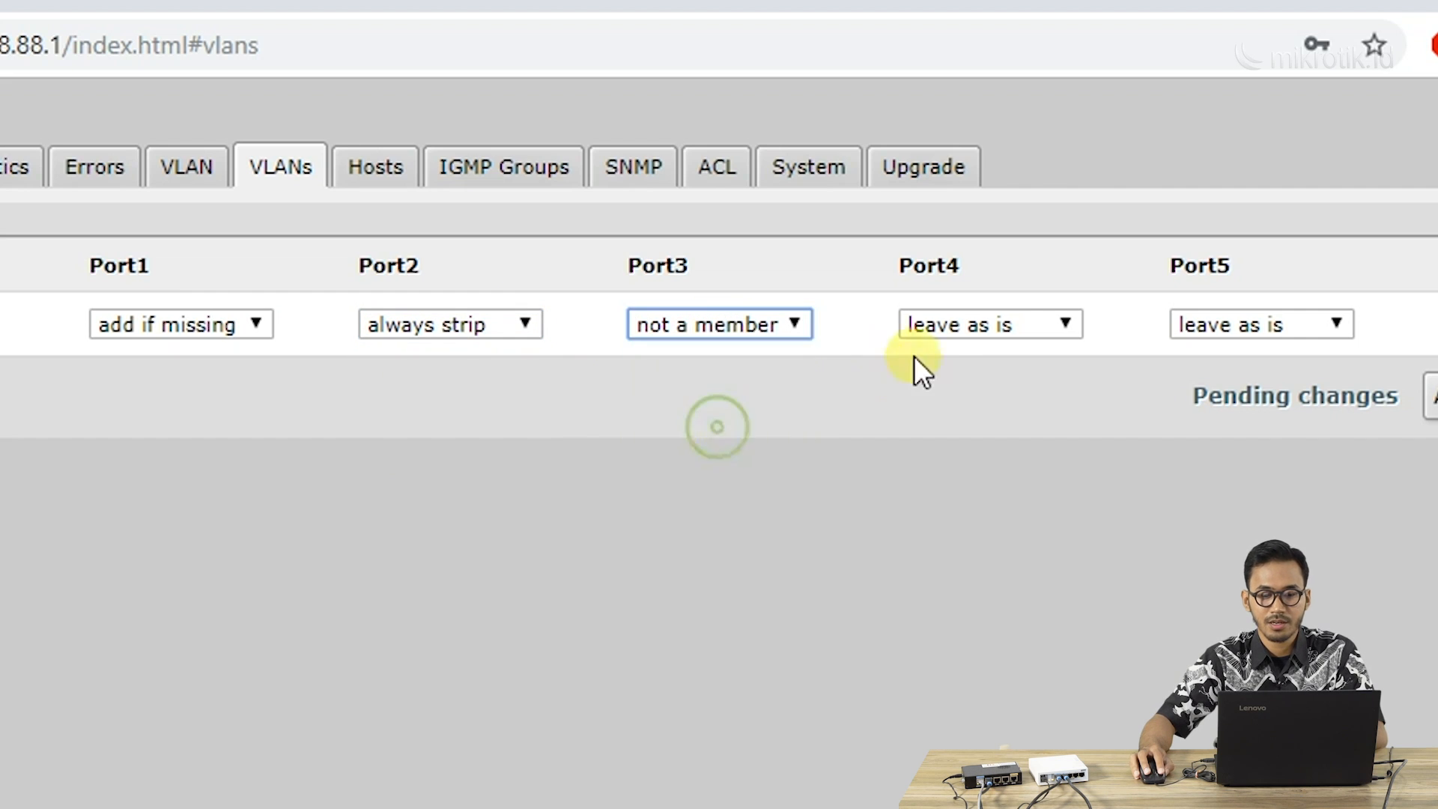
{"action": "left_click", "coordinate": [939, 320]}
{"action": "left_click", "coordinate": [949, 429]}
{"action": "left_click", "coordinate": [1228, 324]}
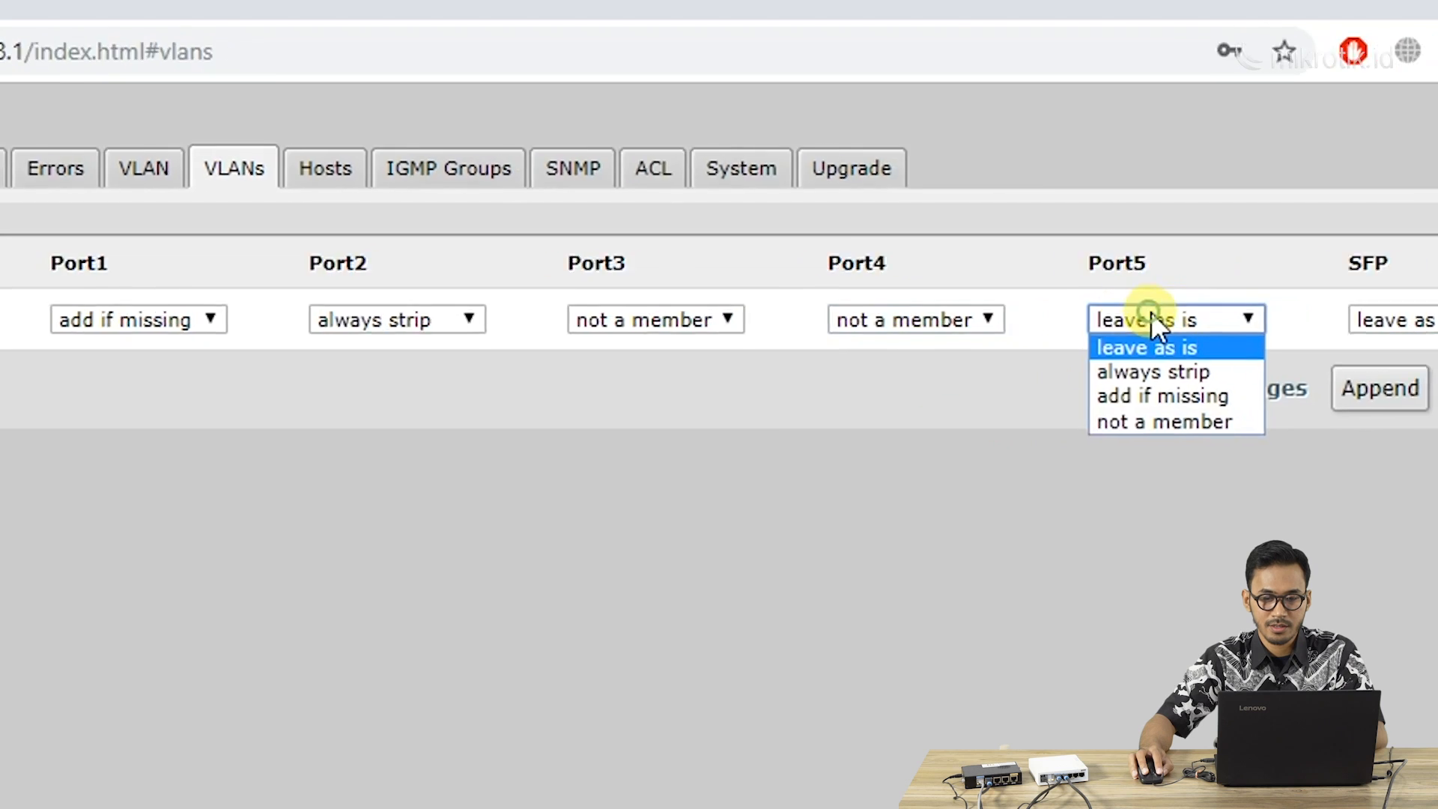
{"action": "left_click", "coordinate": [1245, 429]}
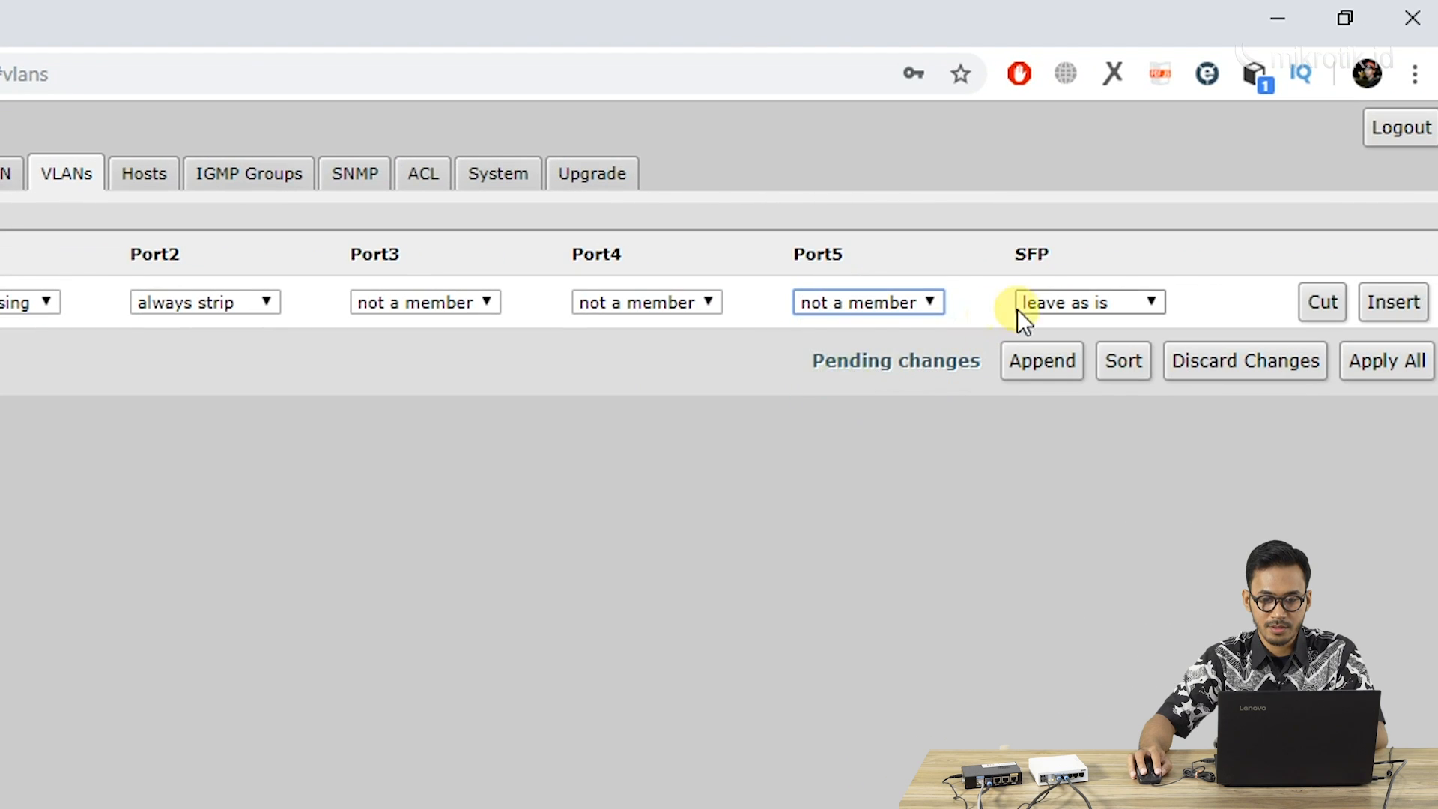
{"action": "left_click", "coordinate": [1020, 307]}
{"action": "left_click", "coordinate": [1041, 386]}
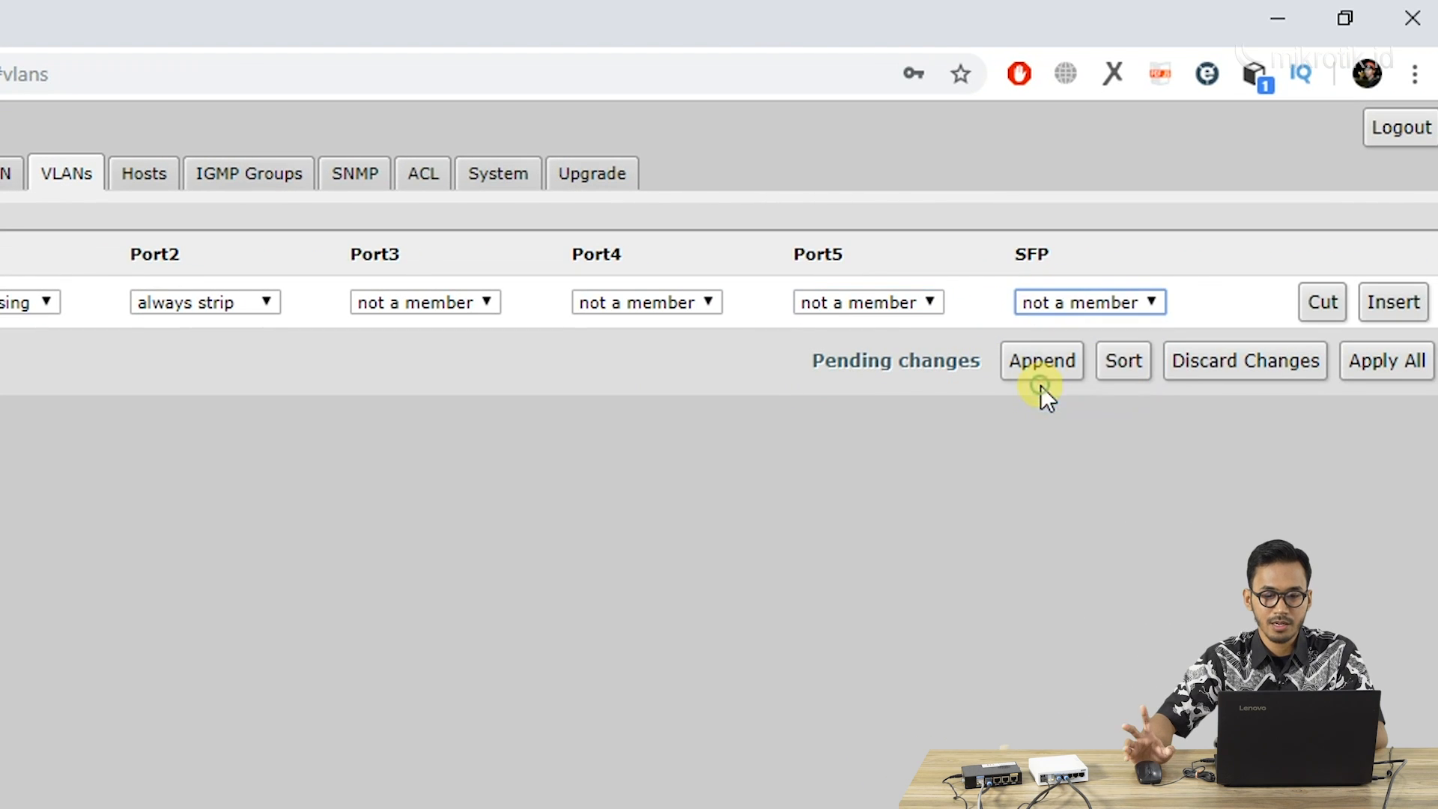
Step: Append a VLAN 20 entry with Port1 as add if missing, Port2 as not a member and Port3 as always strip
{"action": "left_click", "coordinate": [1023, 369]}
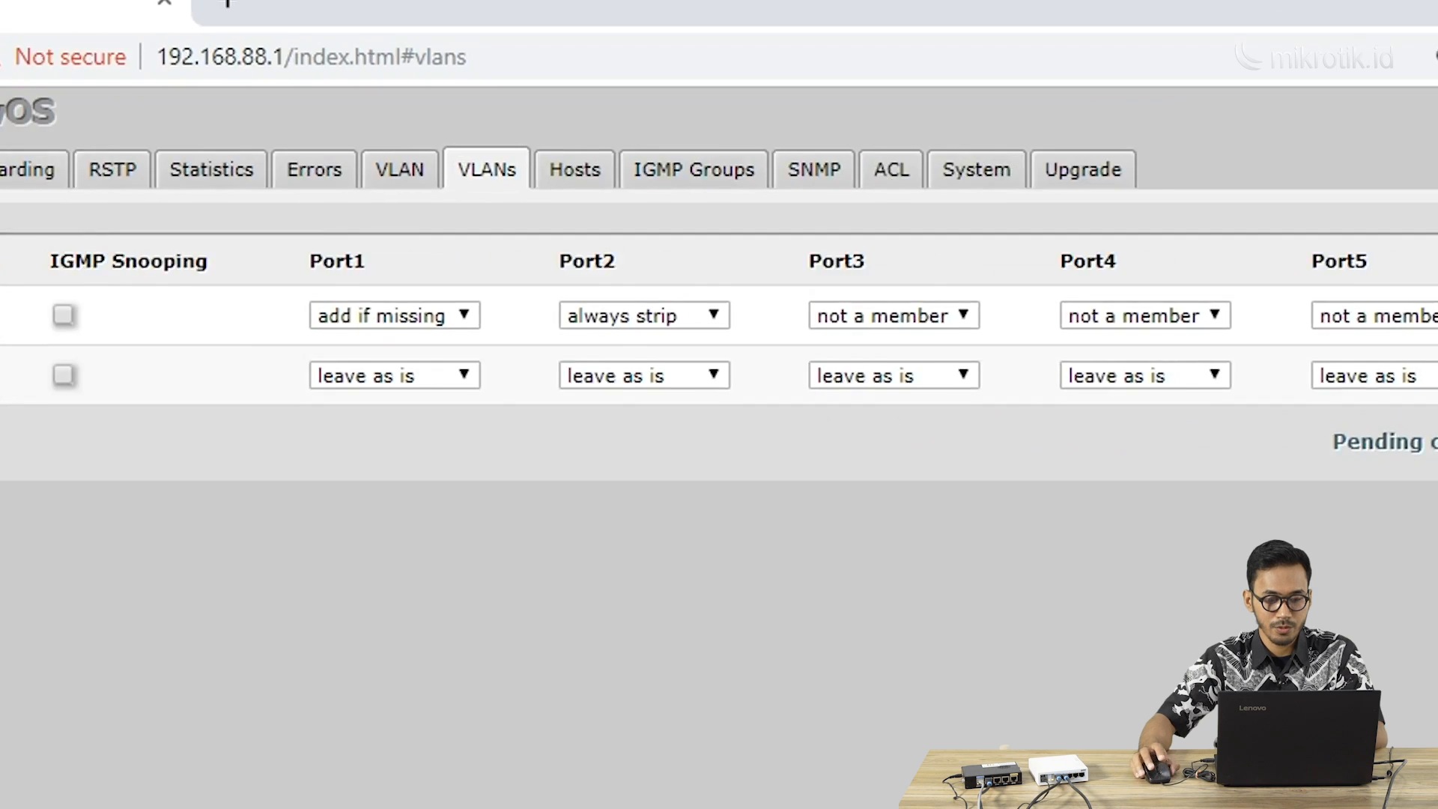
{"action": "type", "text": "20"}
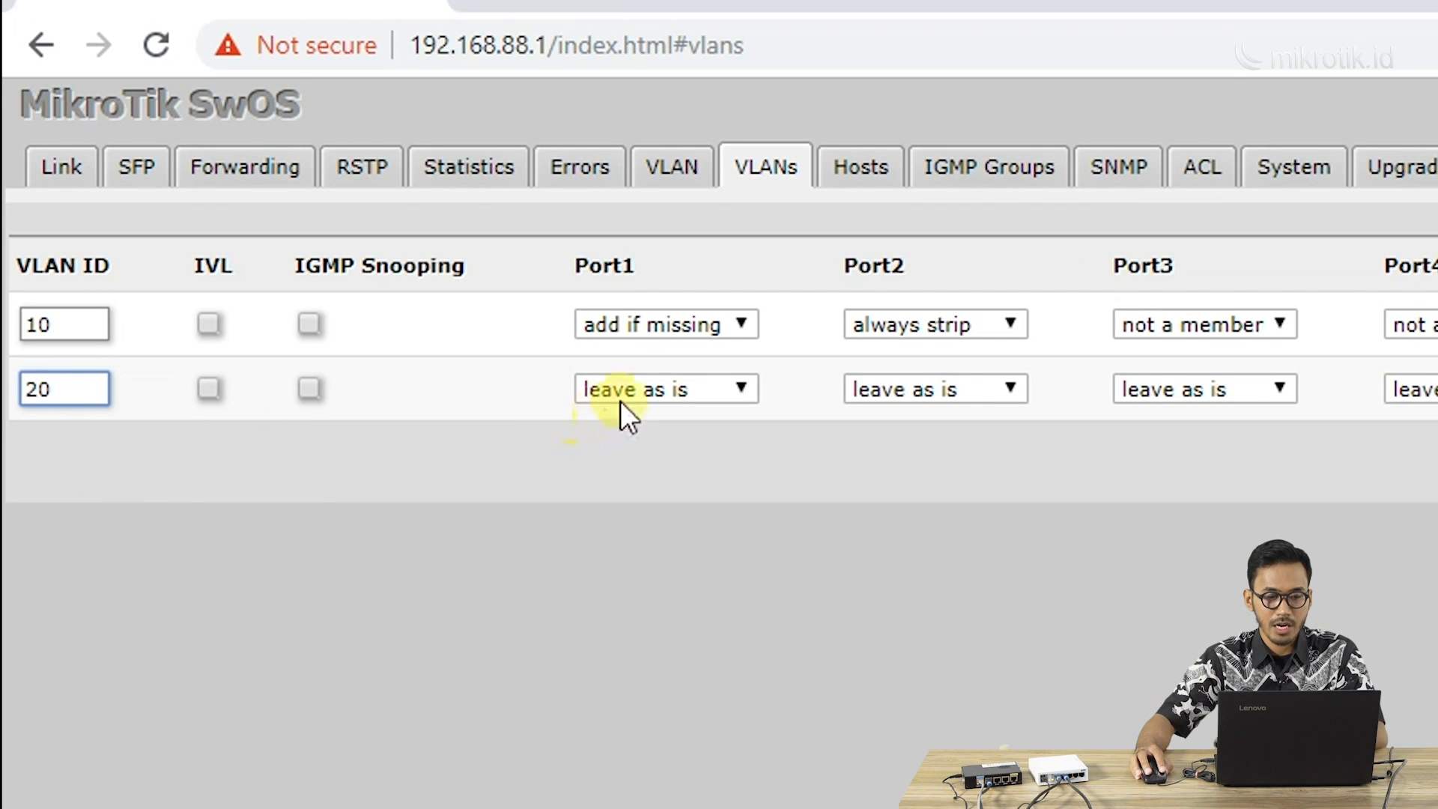
{"action": "left_click", "coordinate": [645, 392]}
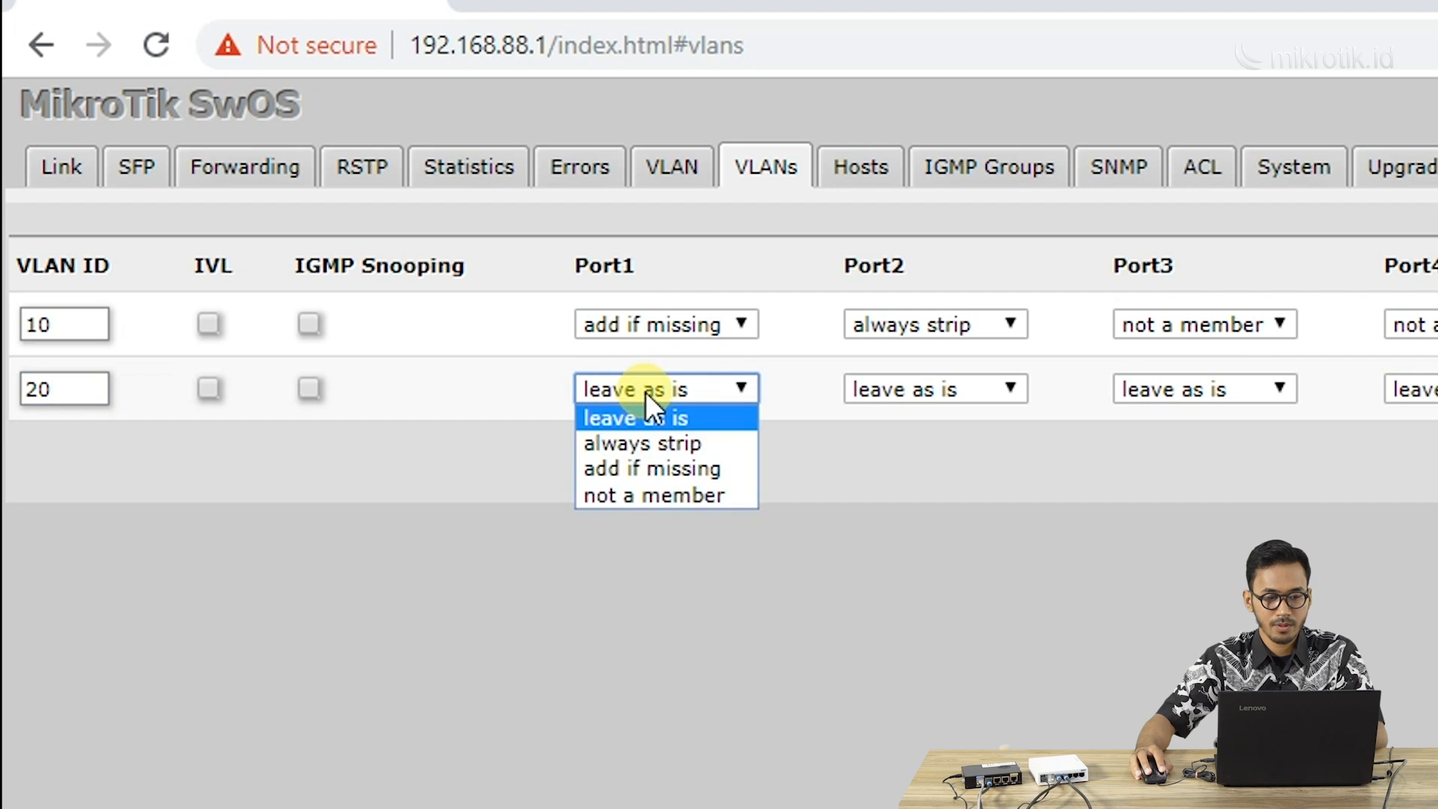
{"action": "left_click", "coordinate": [664, 468]}
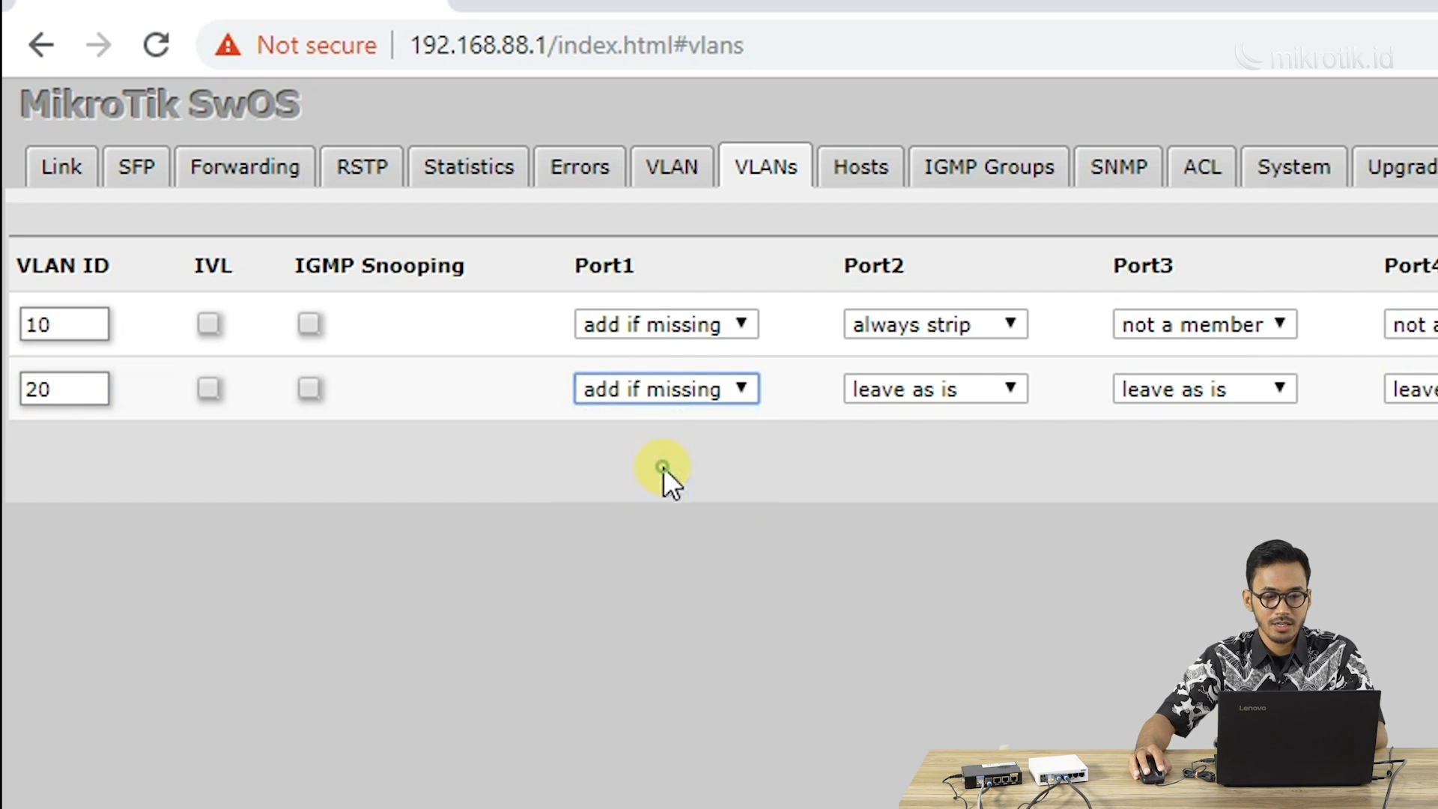
{"action": "left_click", "coordinate": [963, 388]}
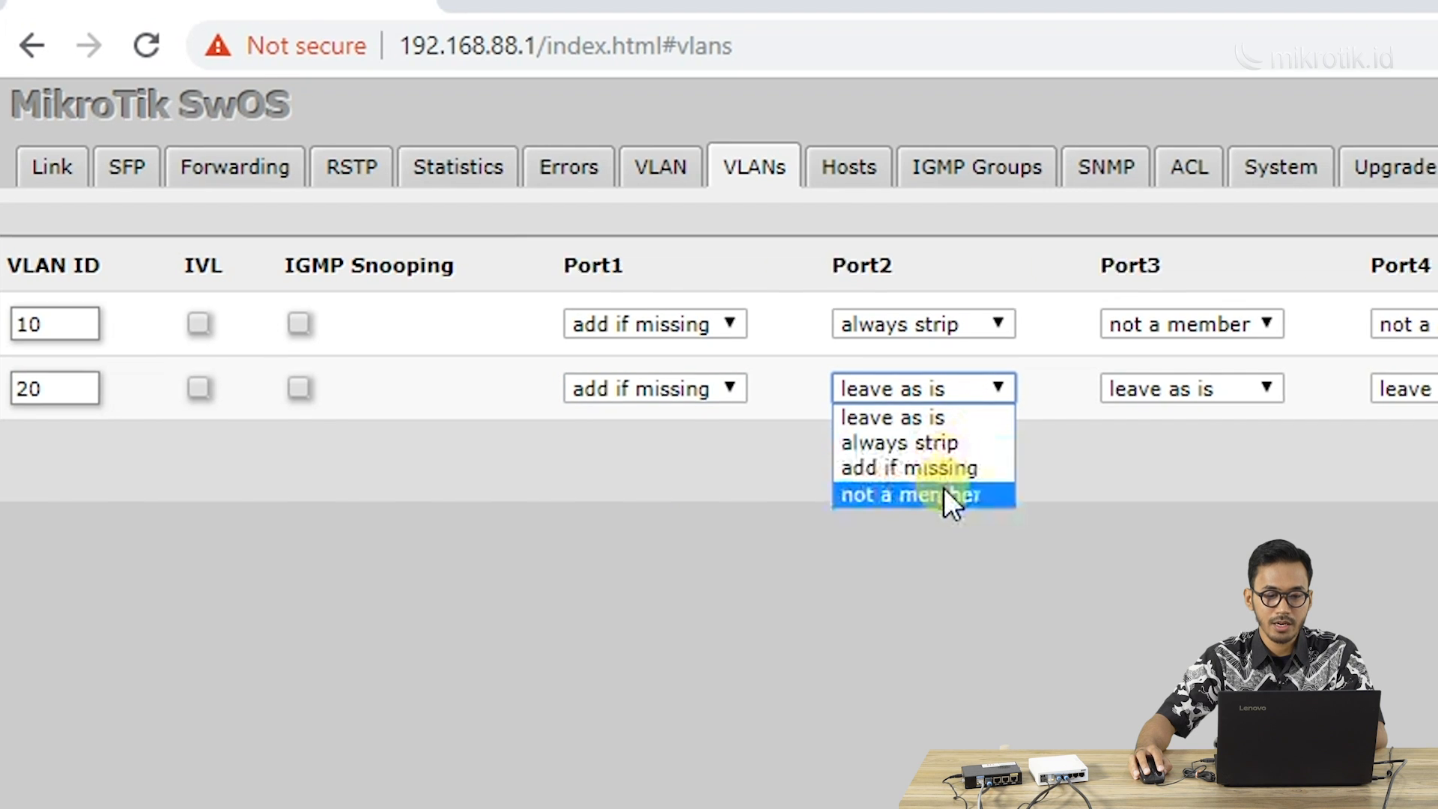
{"action": "left_click", "coordinate": [945, 490]}
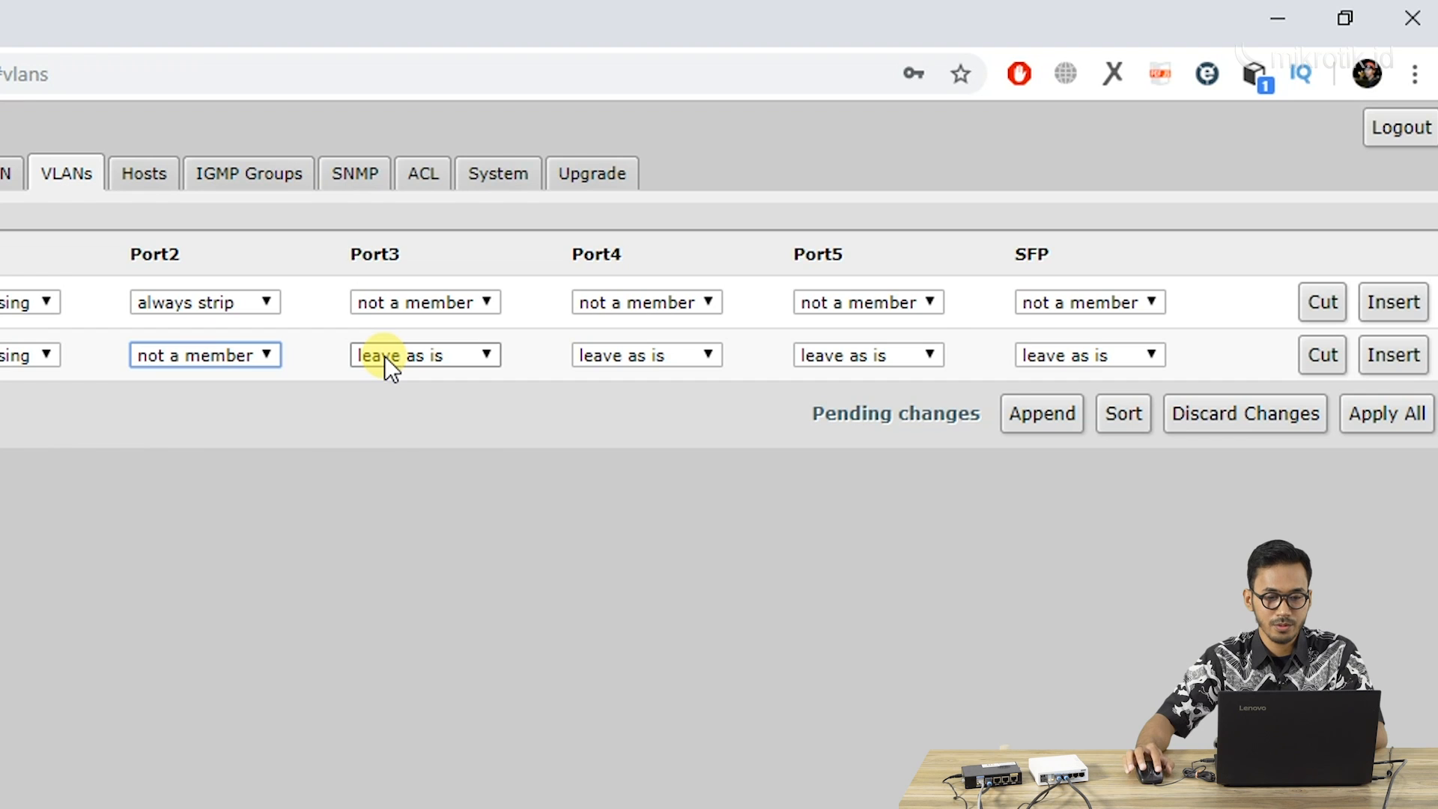
{"action": "left_click", "coordinate": [384, 356]}
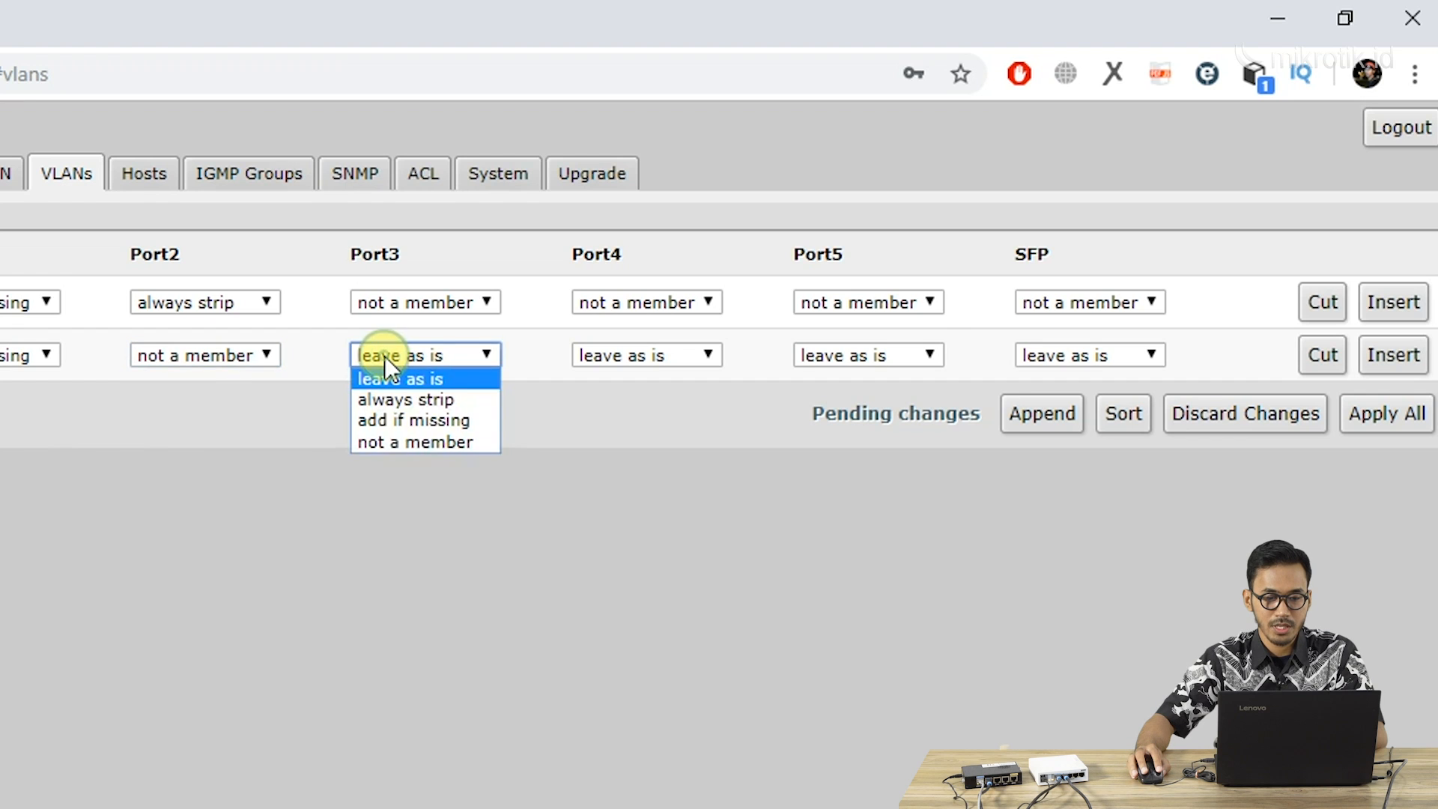
{"action": "left_click", "coordinate": [403, 400]}
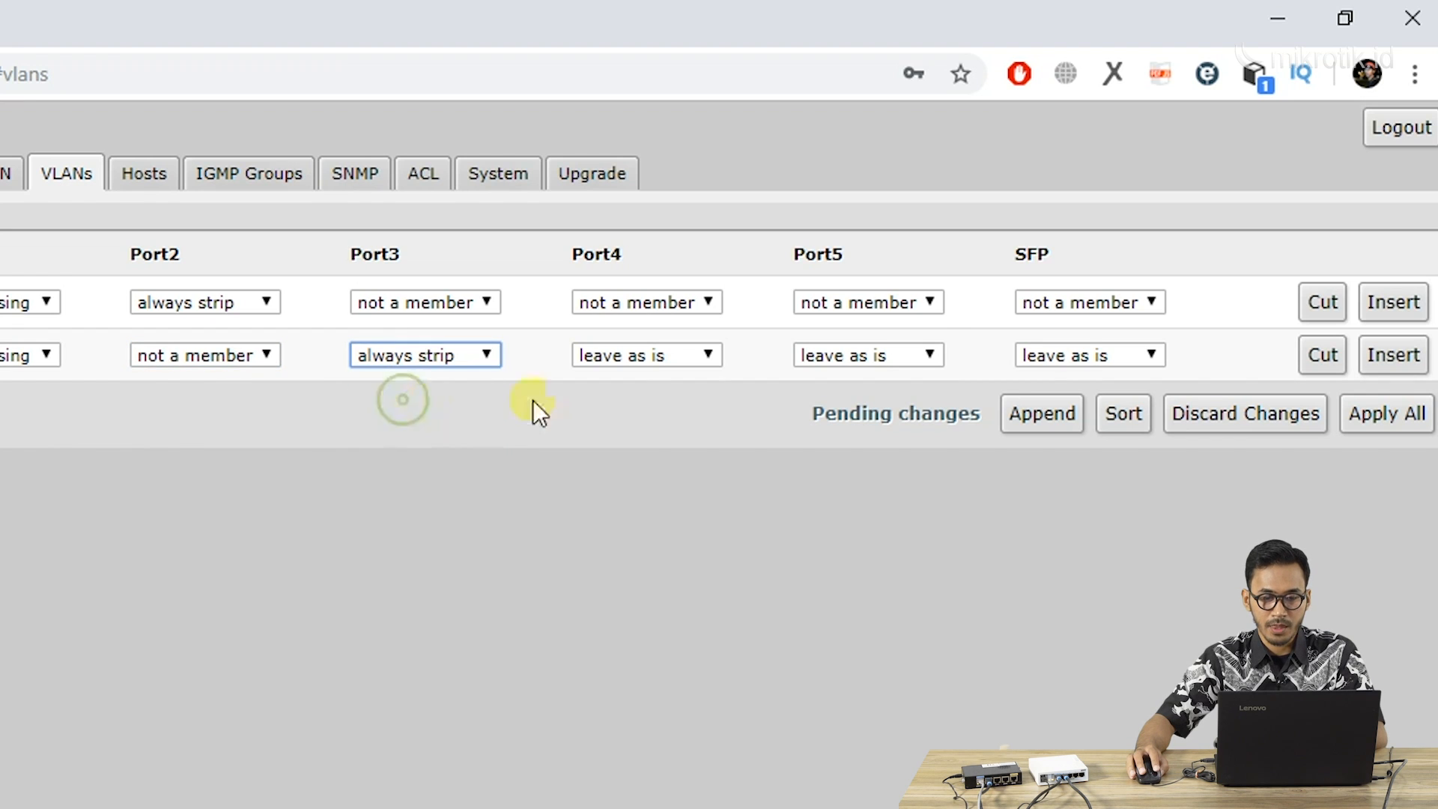
Step: For VLAN 20, set Port4, Port5 and SFP to not a member
{"action": "left_click", "coordinate": [640, 361]}
{"action": "left_click", "coordinate": [655, 441]}
{"action": "left_click", "coordinate": [851, 356]}
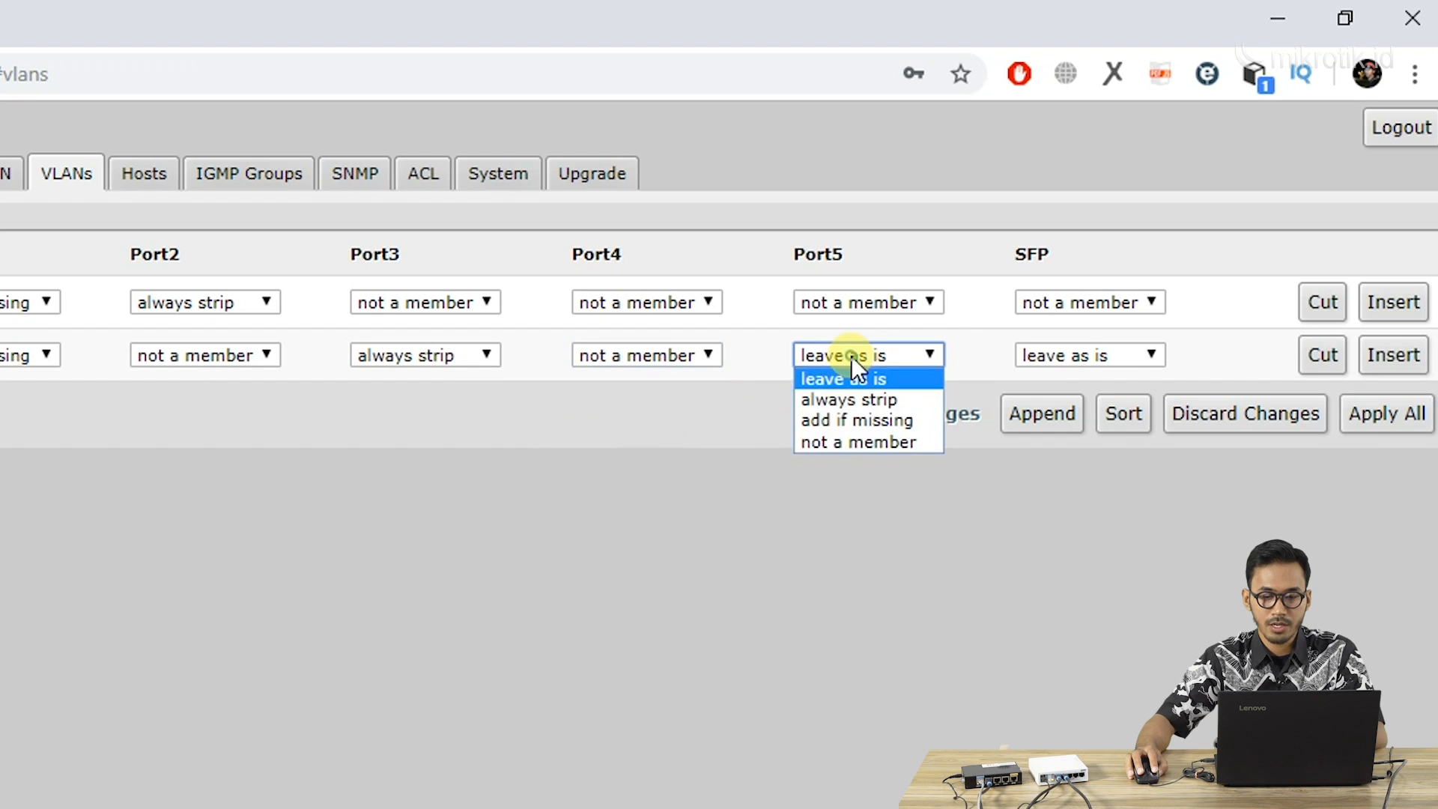
{"action": "left_click", "coordinate": [854, 441]}
{"action": "left_click", "coordinate": [1079, 355]}
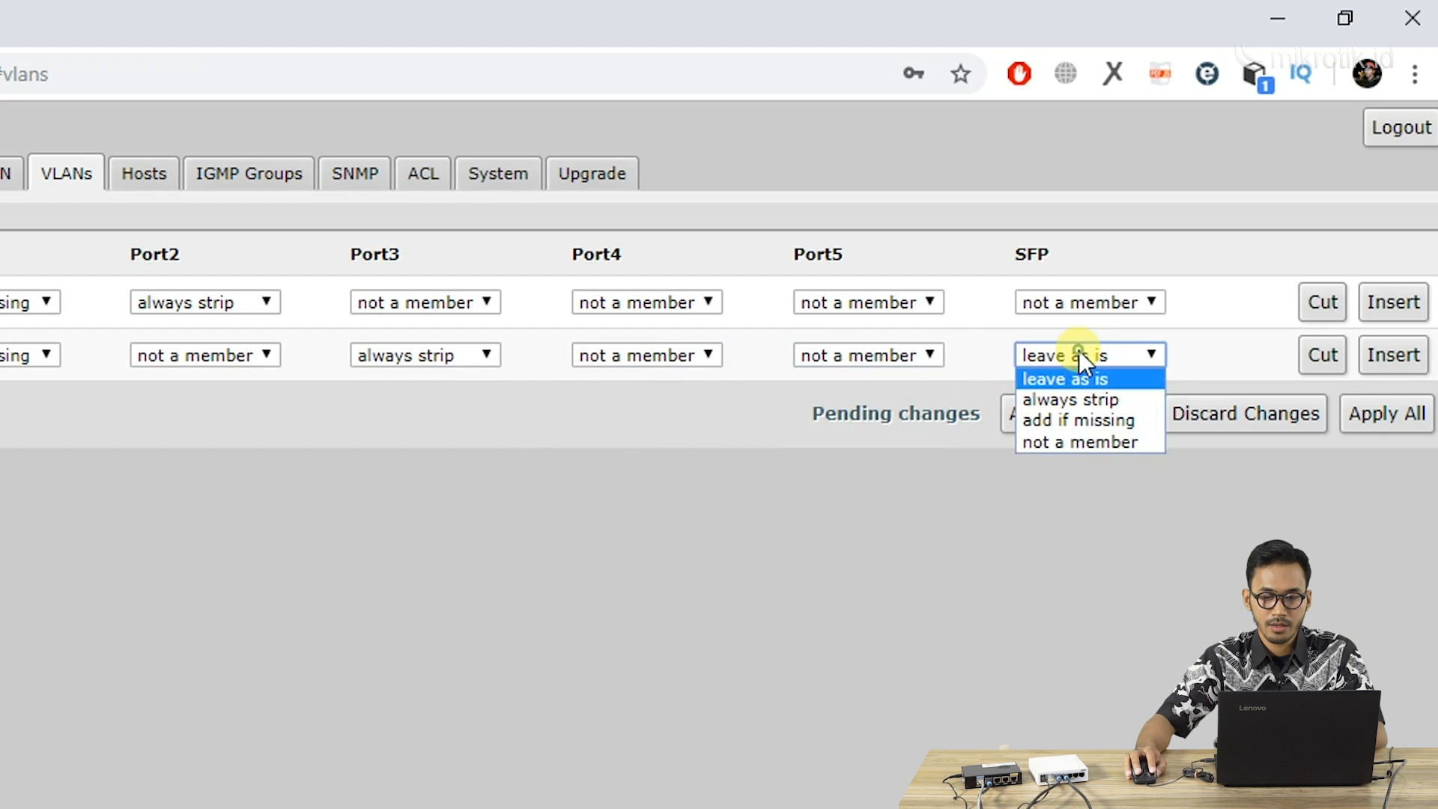
{"action": "left_click", "coordinate": [1091, 441]}
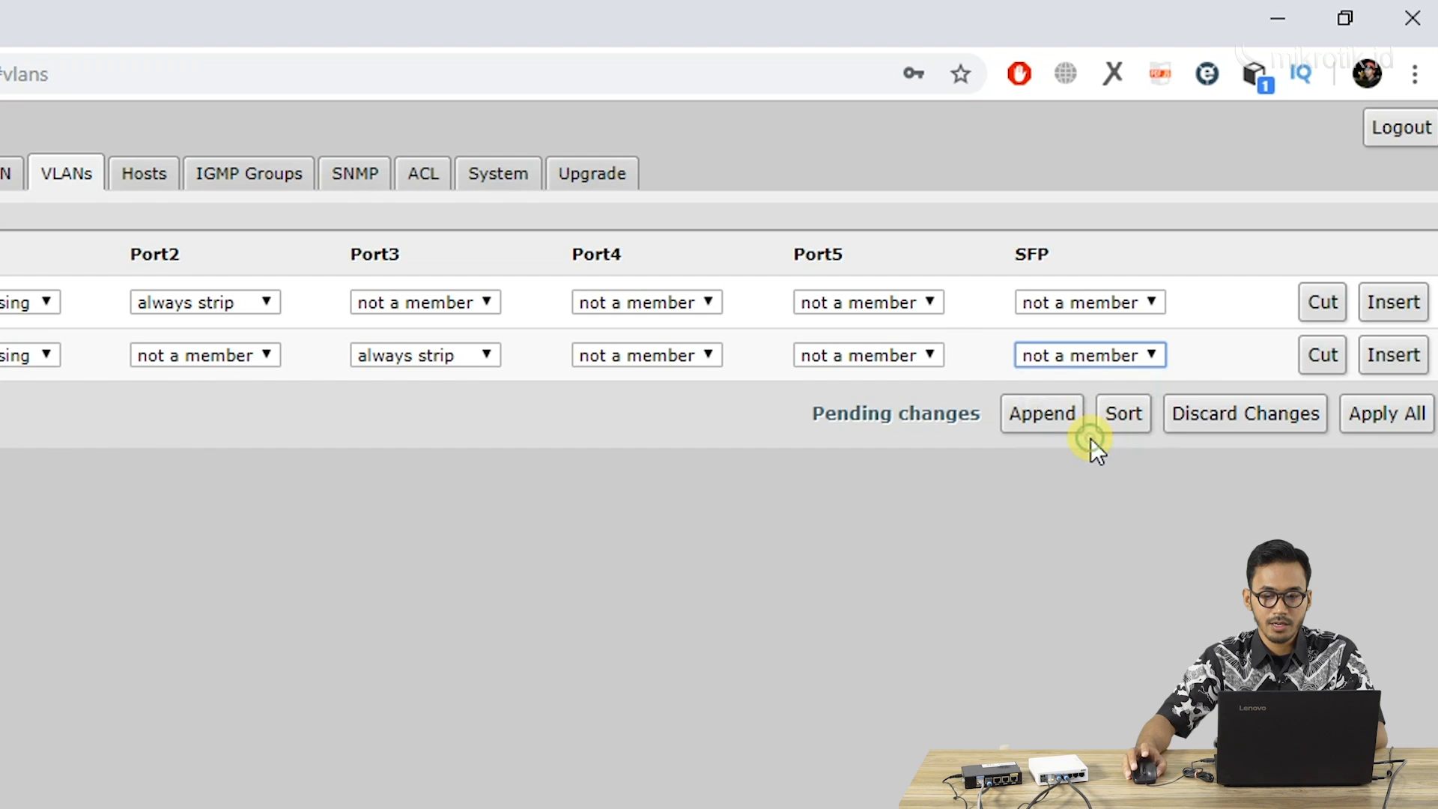
Step: Append a third VLAN table entry with VLAN ID 99 and set its Port1 to add if missing
{"action": "left_click", "coordinate": [1041, 413]}
{"action": "left_click", "coordinate": [33, 455]}
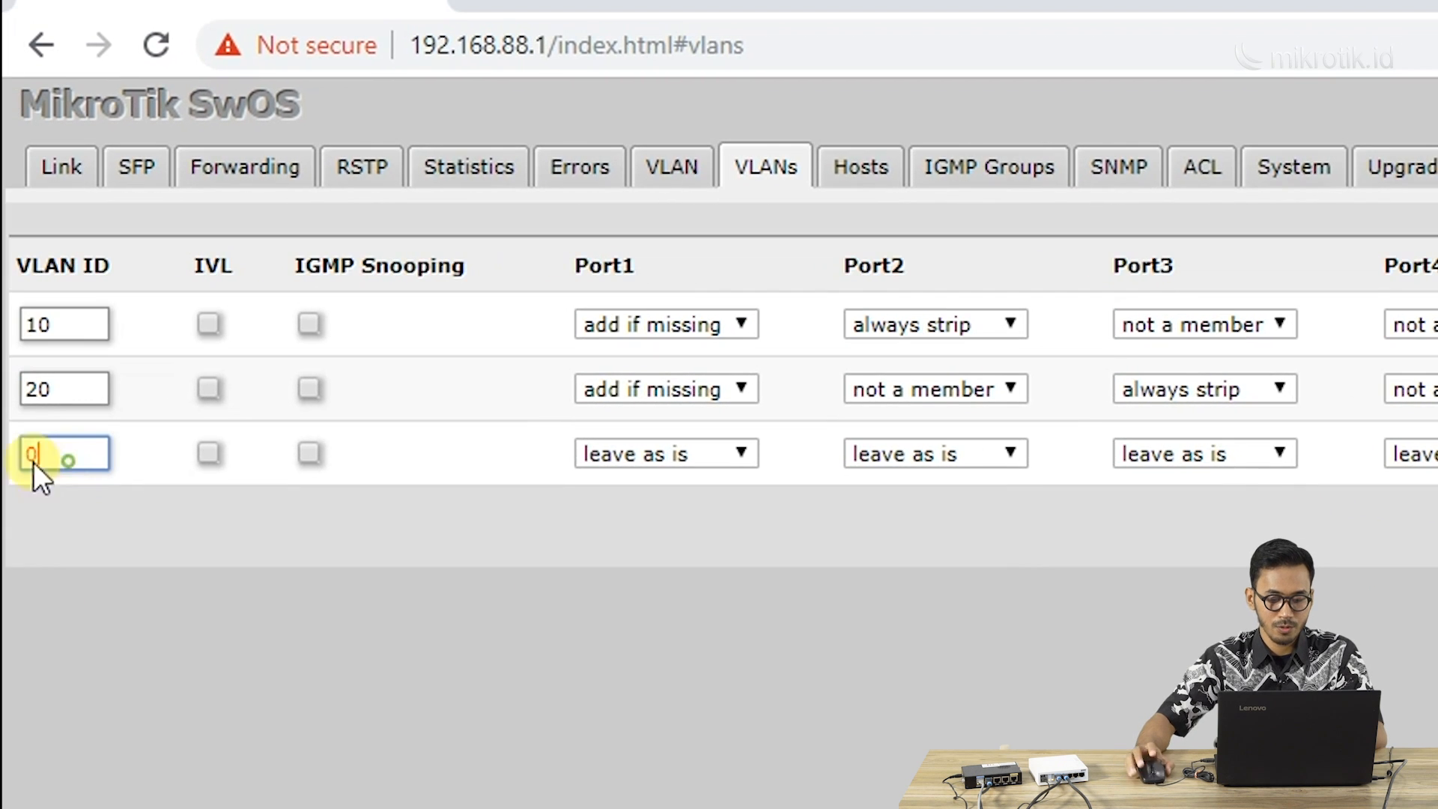
{"action": "double_click", "coordinate": [33, 457]}
{"action": "type", "text": "99"}
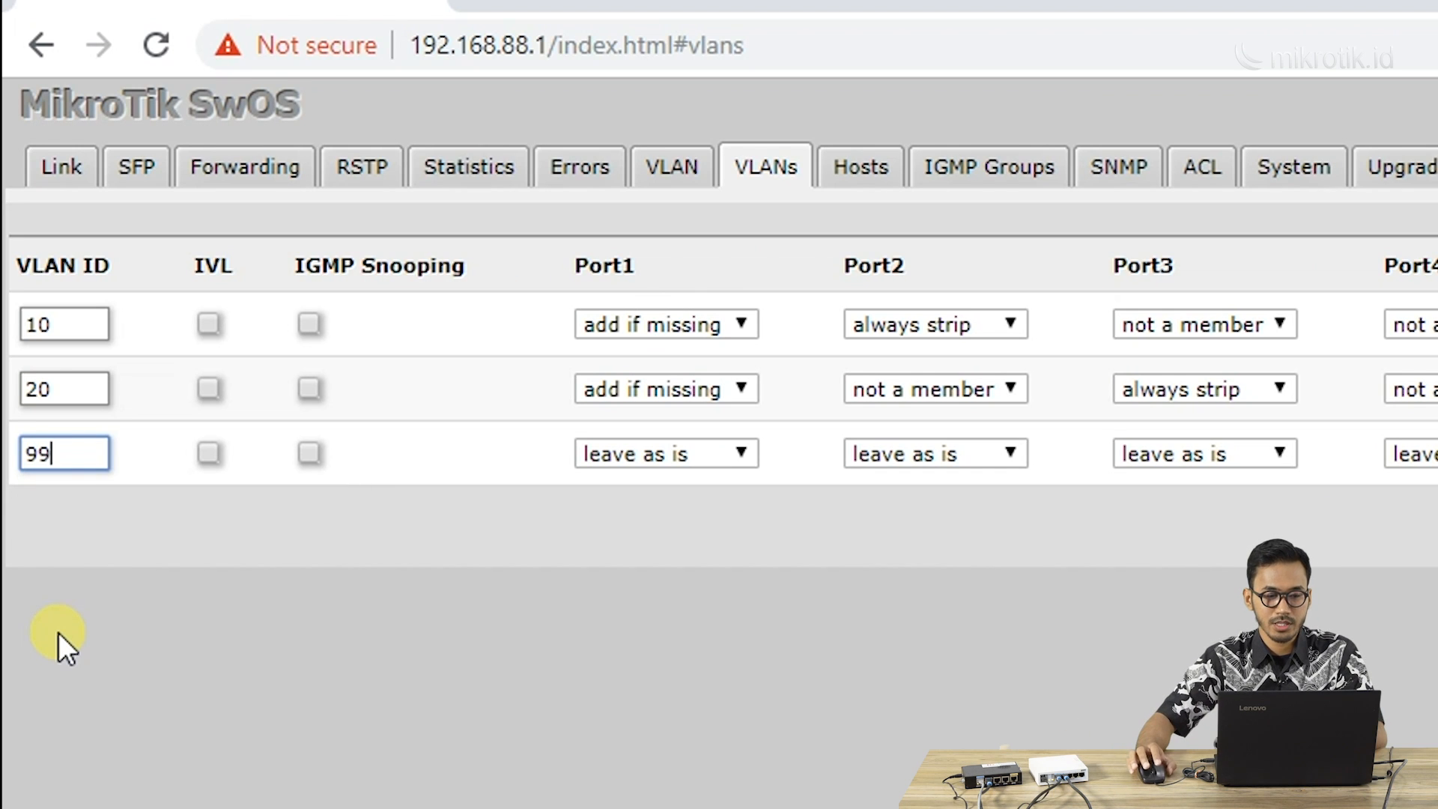
{"action": "left_click", "coordinate": [657, 453]}
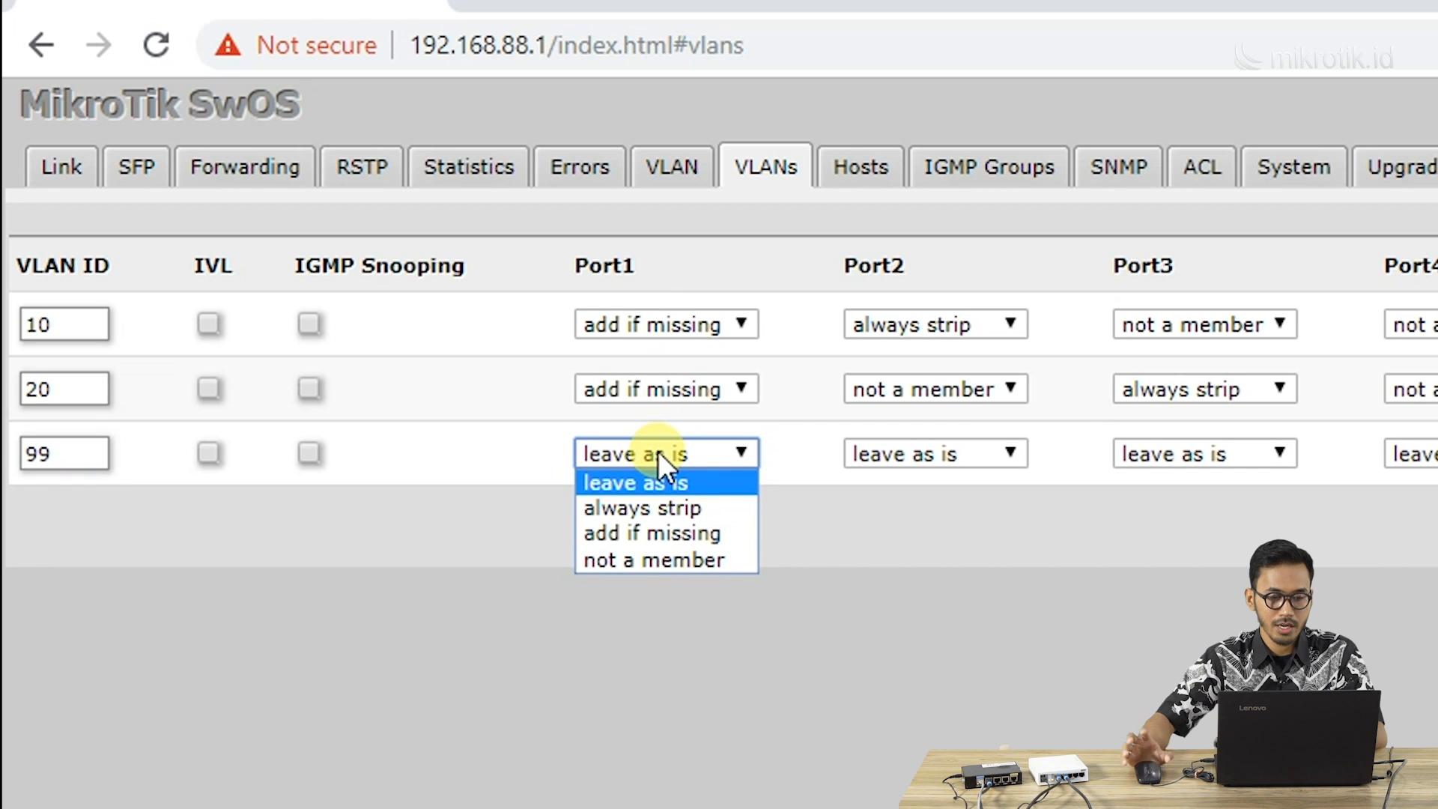
{"action": "left_click", "coordinate": [695, 532]}
Step: For VLAN 99, set Port2 through Port5 and SFP to not a member, and apply all VLAN table changes
{"action": "left_click", "coordinate": [974, 449]}
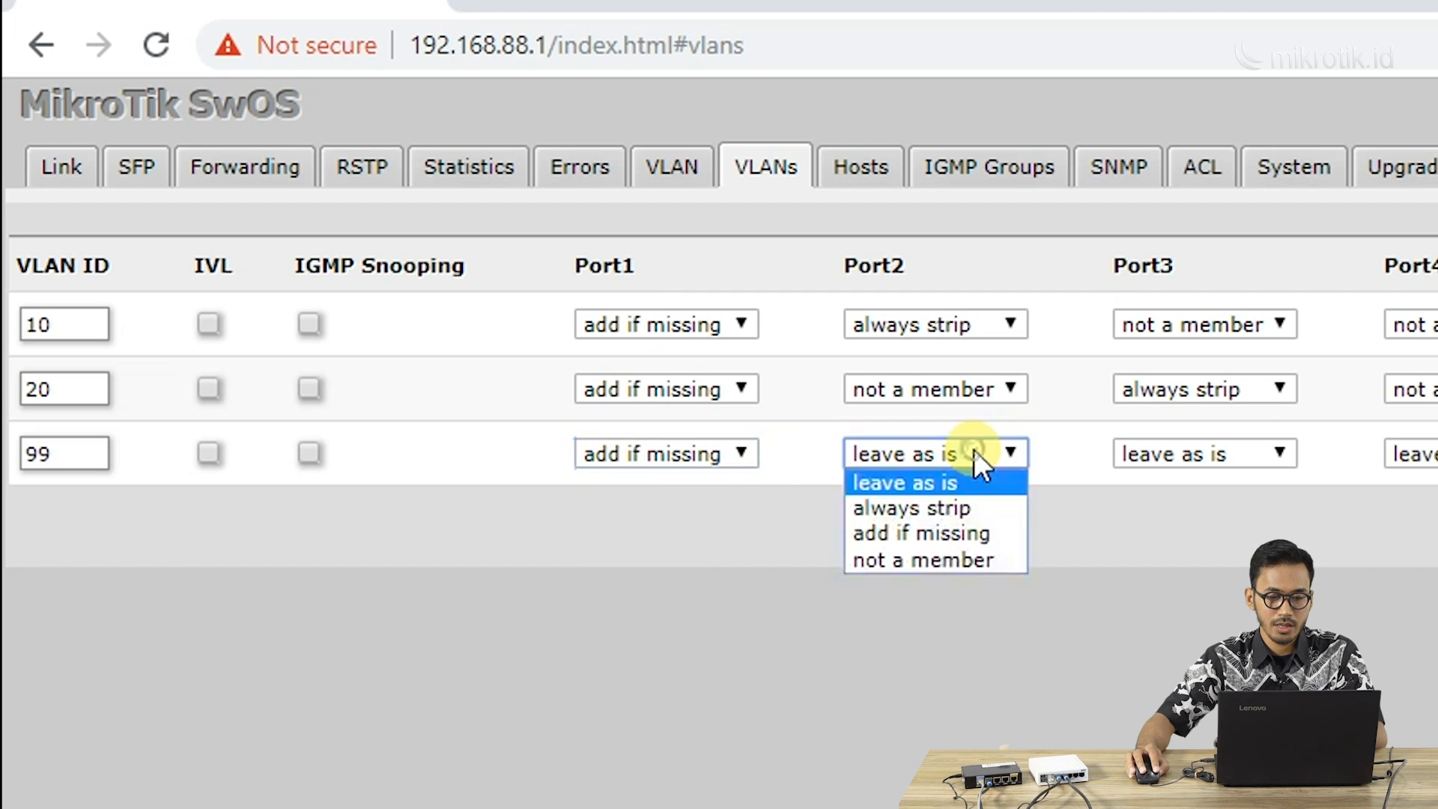
{"action": "left_click", "coordinate": [965, 557]}
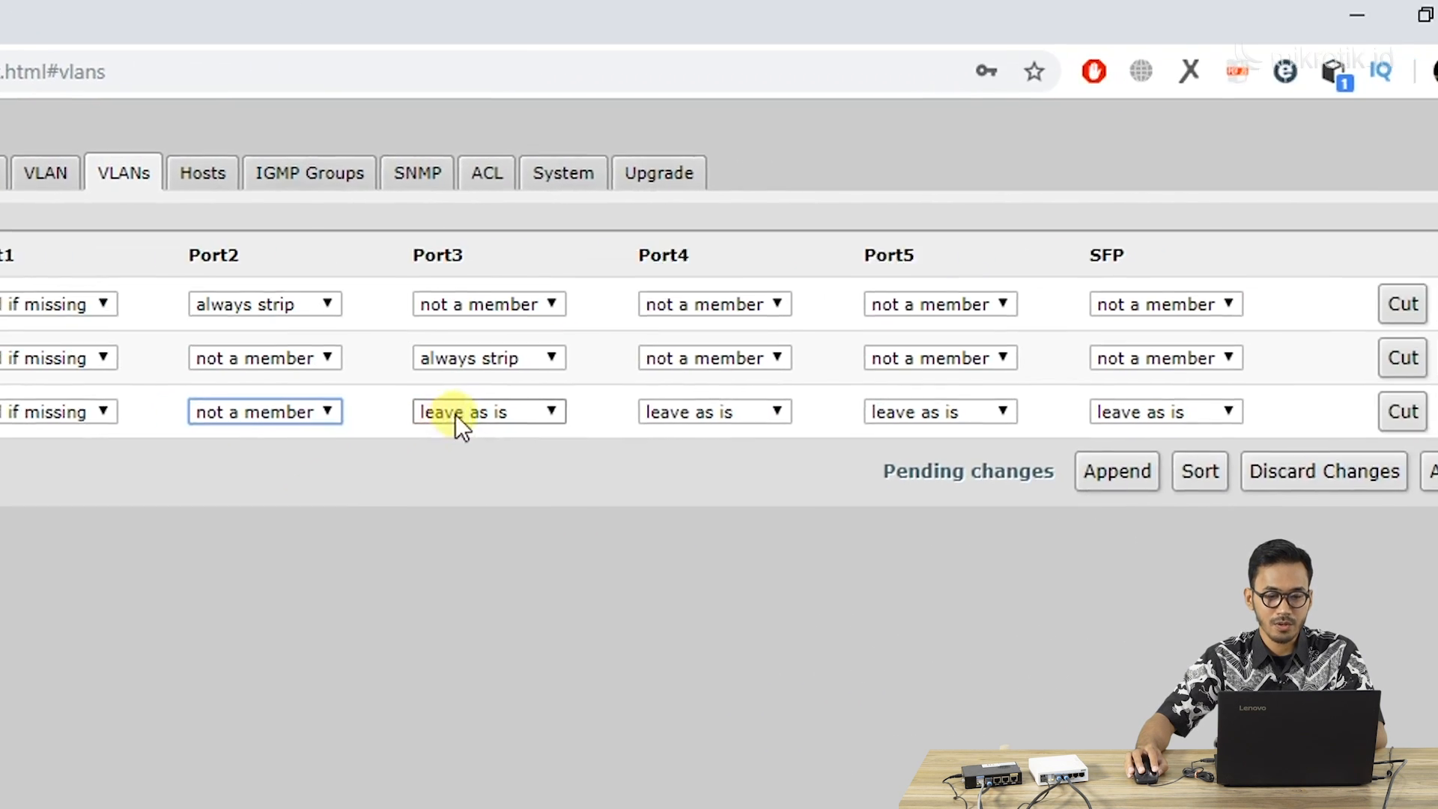
{"action": "left_click", "coordinate": [831, 434]}
{"action": "left_click", "coordinate": [827, 534]}
{"action": "left_click", "coordinate": [587, 410]}
{"action": "left_click", "coordinate": [596, 492]}
{"action": "left_click", "coordinate": [815, 404]}
{"action": "left_click", "coordinate": [833, 491]}
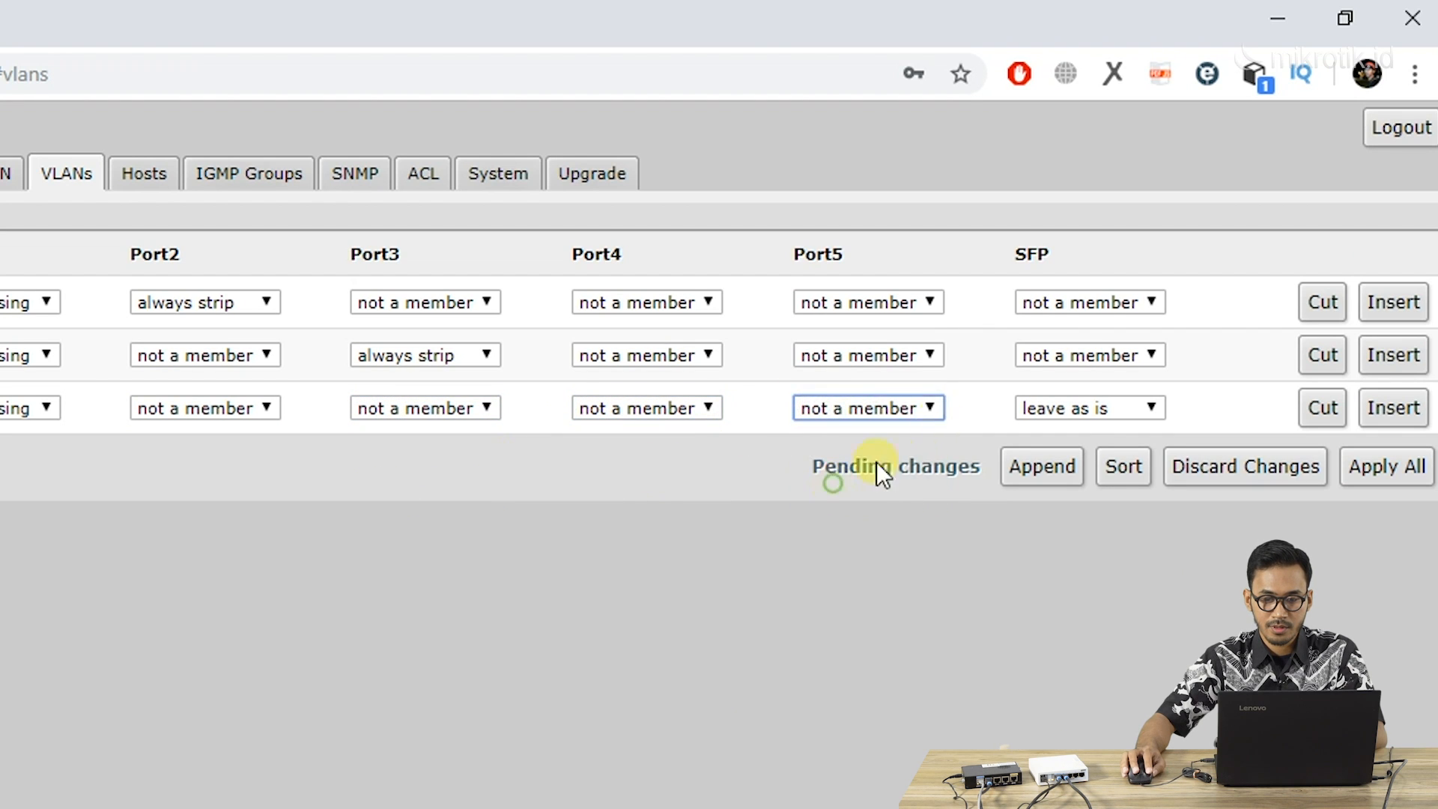
{"action": "left_click", "coordinate": [1049, 407]}
{"action": "left_click", "coordinate": [1037, 492]}
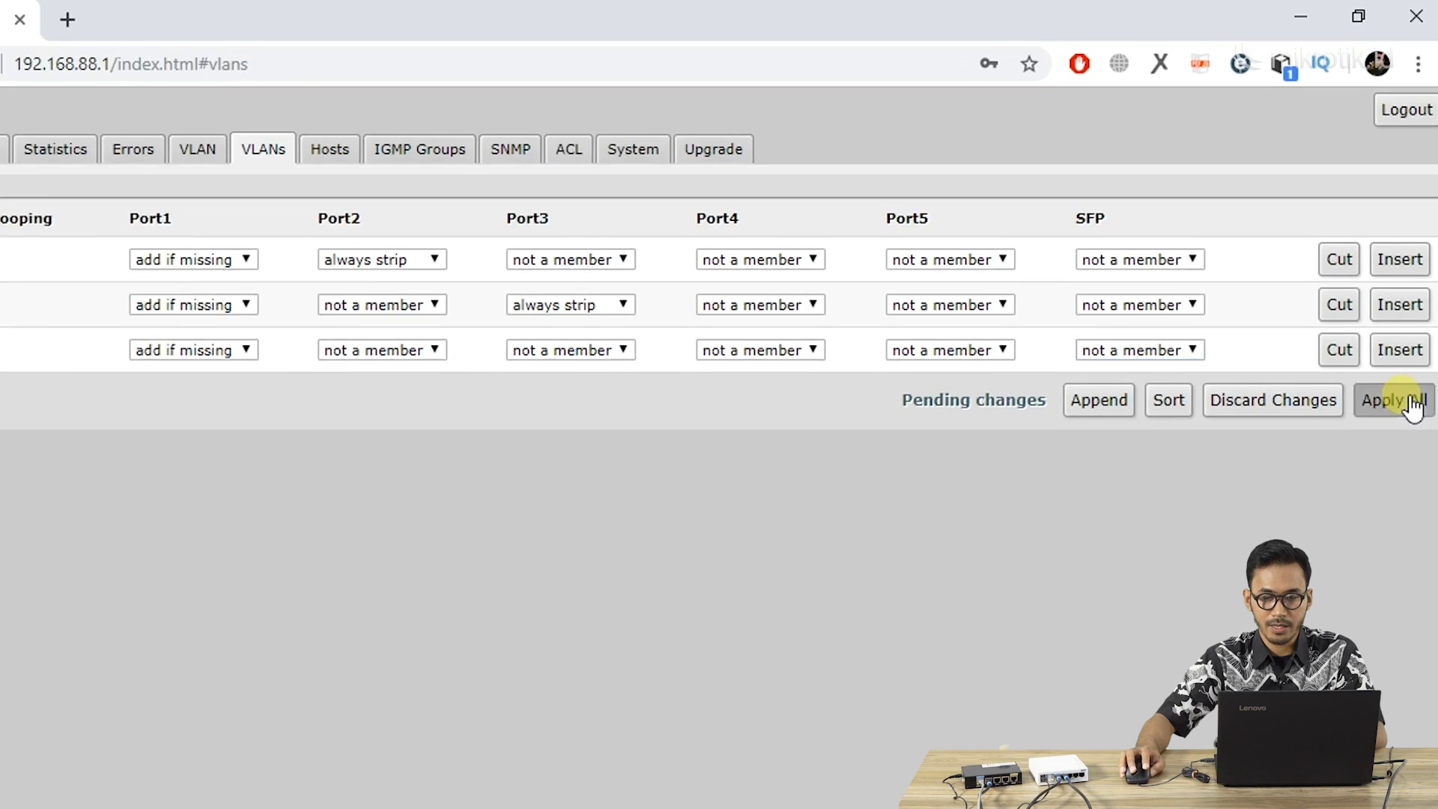
{"action": "left_click", "coordinate": [1410, 468]}
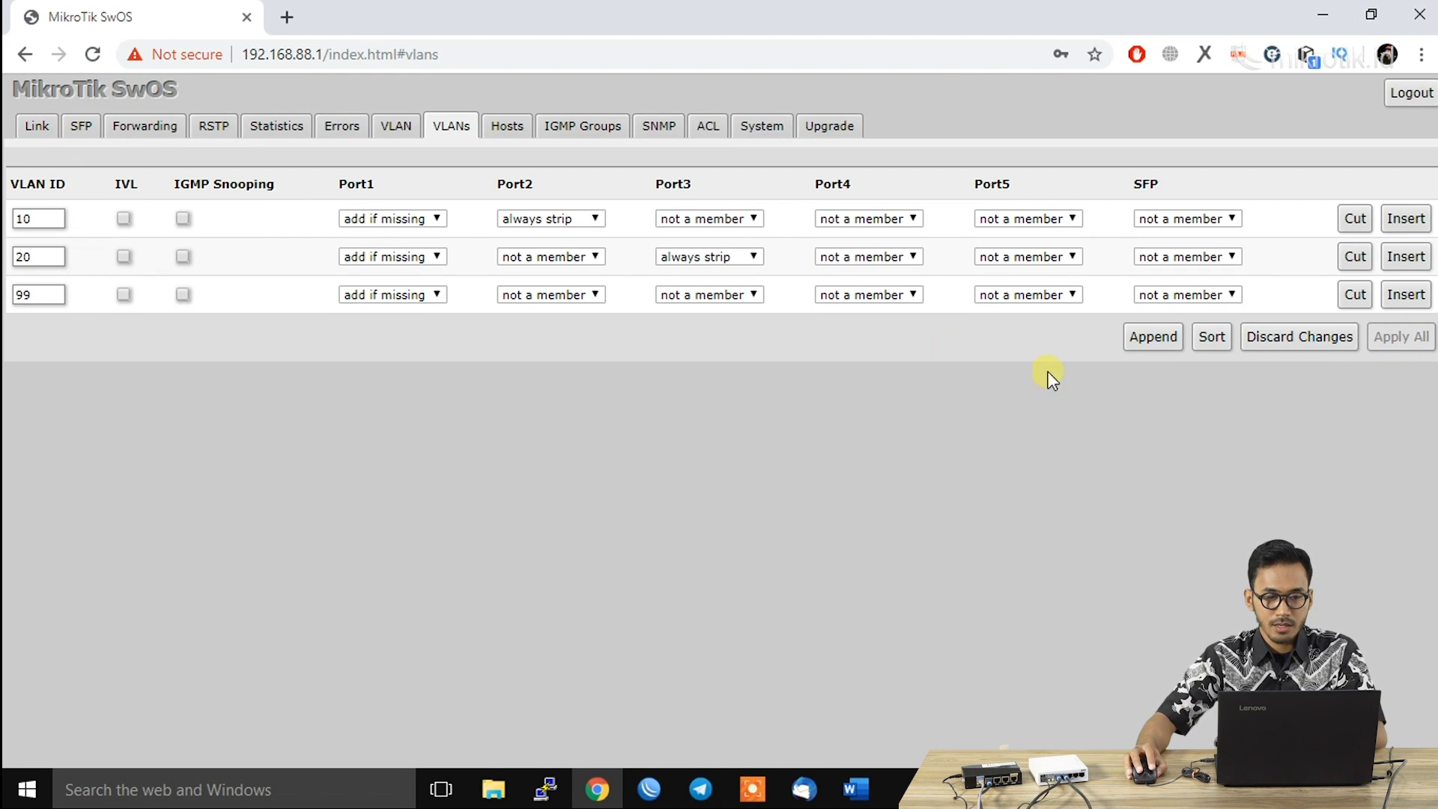
Step: In the SwOS per-port VLAN settings, set the ingress VLAN Mode of Port1, Port2 and Port3 to enabled
{"action": "left_click", "coordinate": [400, 131]}
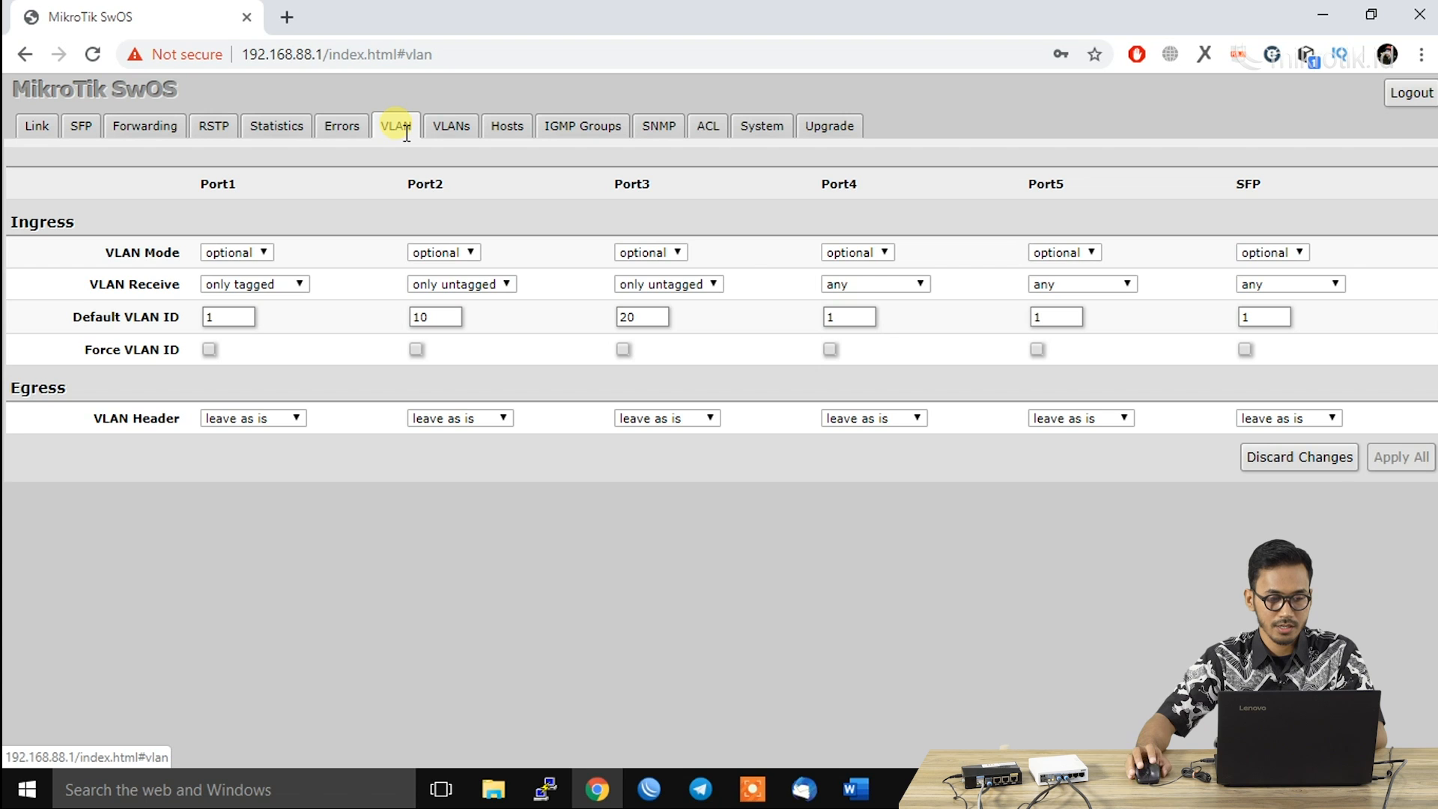
{"action": "left_click", "coordinate": [262, 253]}
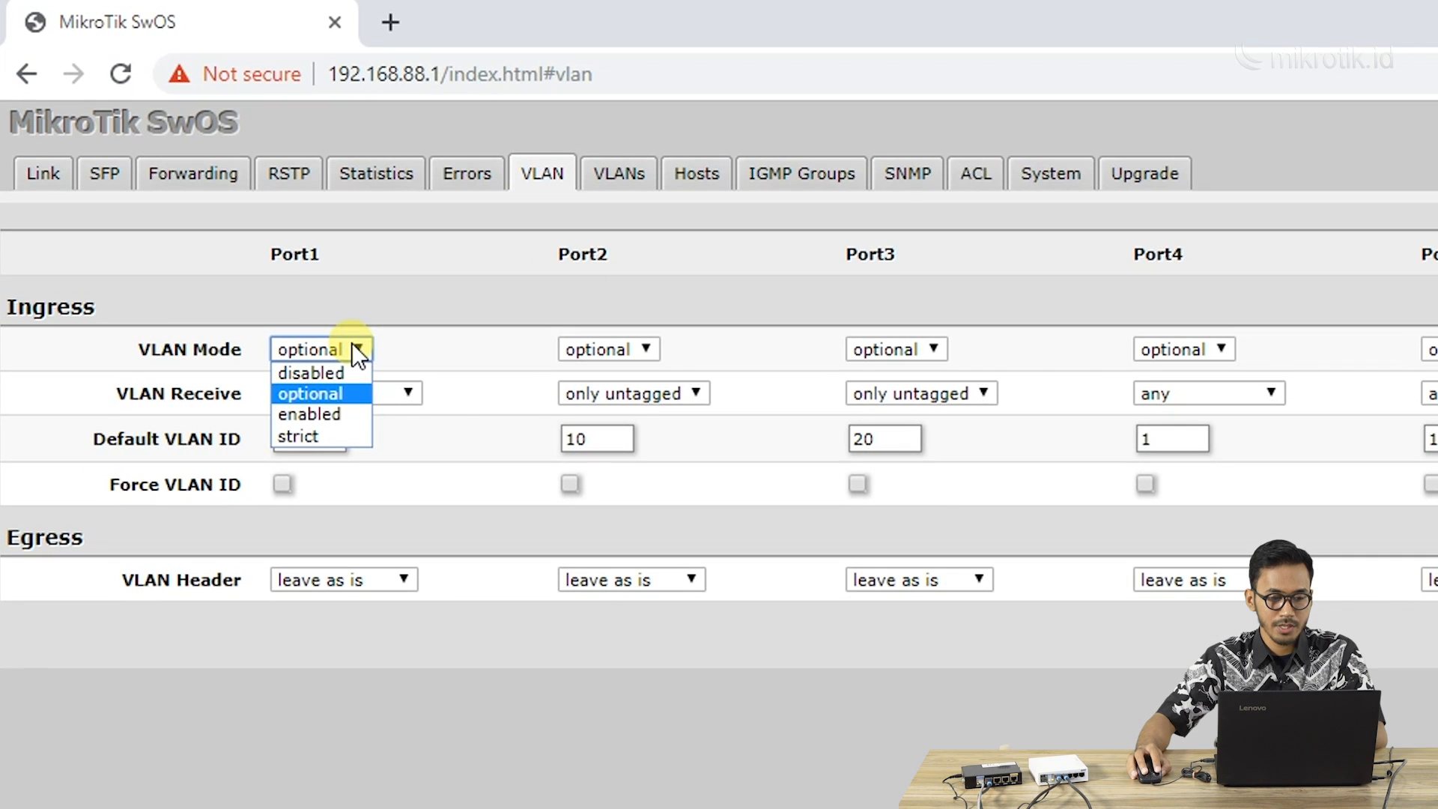
{"action": "left_click", "coordinate": [344, 415]}
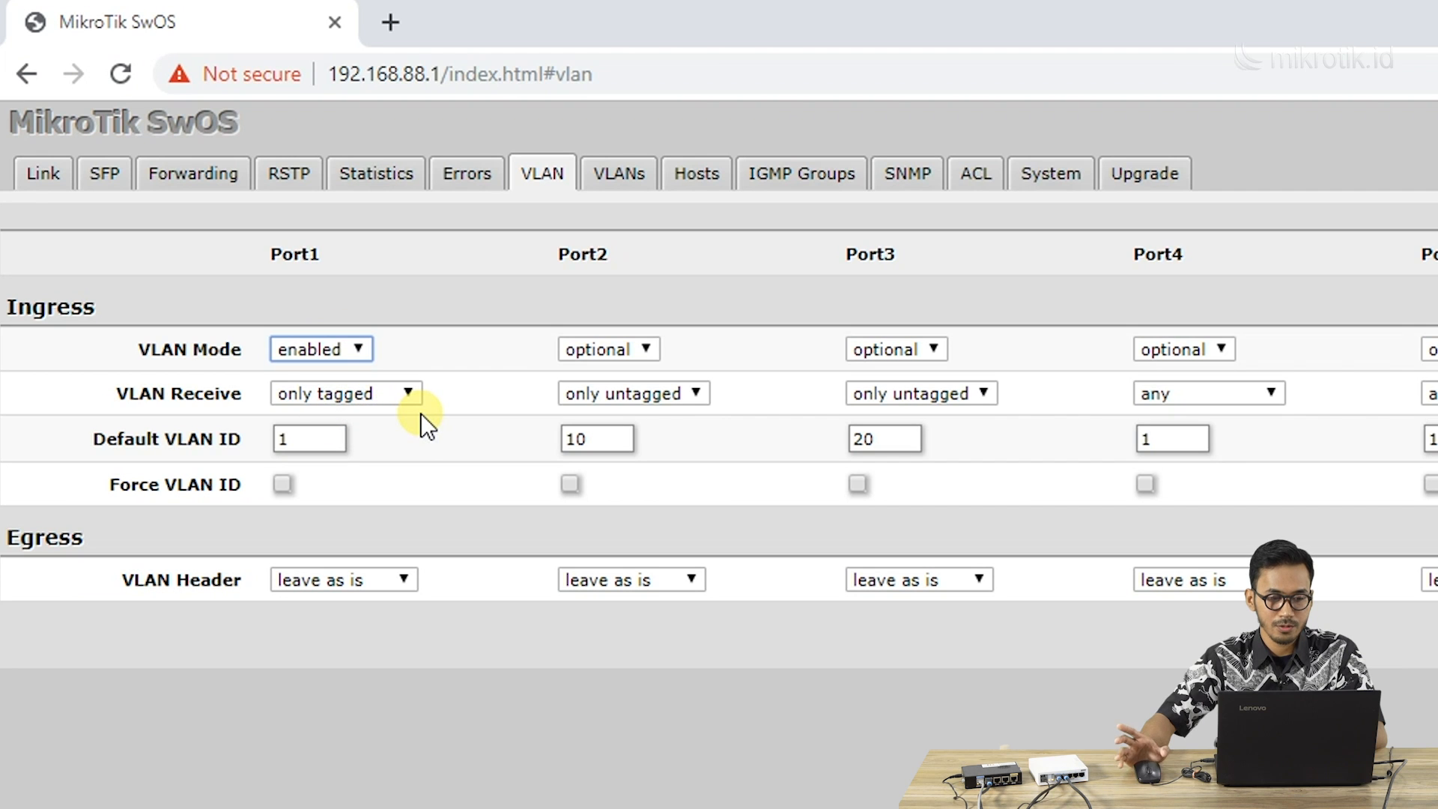
{"action": "left_click", "coordinate": [635, 349]}
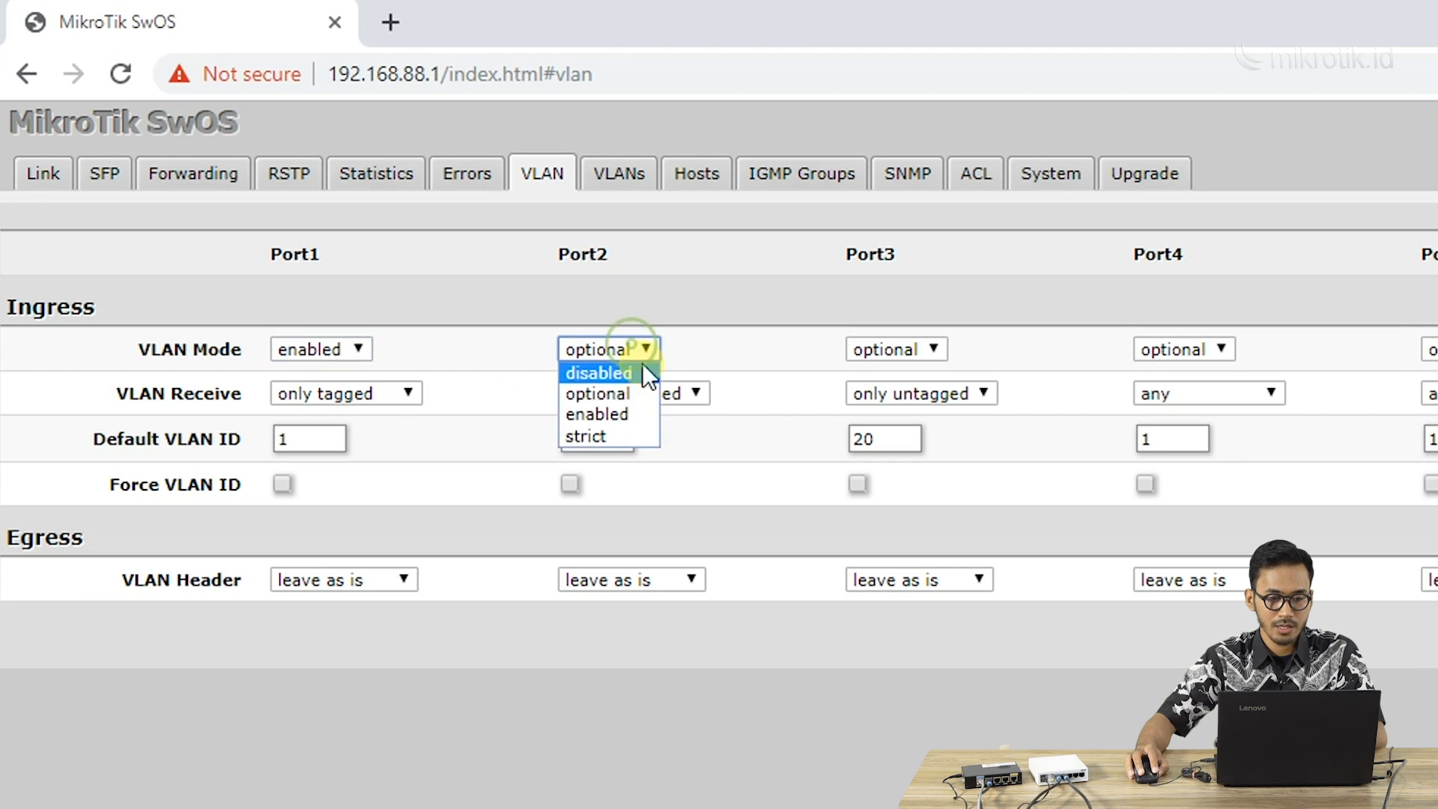
{"action": "left_click", "coordinate": [632, 418]}
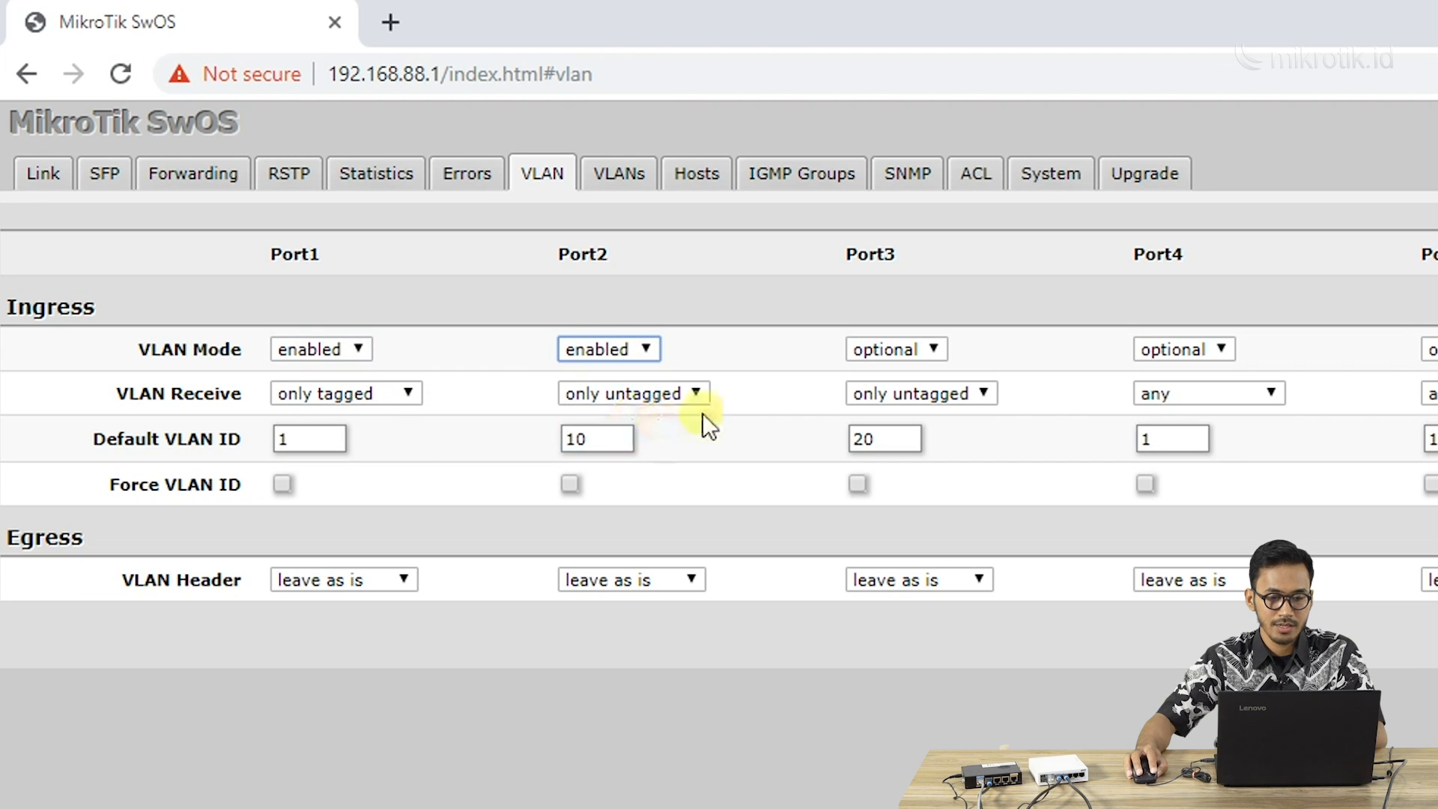
{"action": "left_click", "coordinate": [891, 346]}
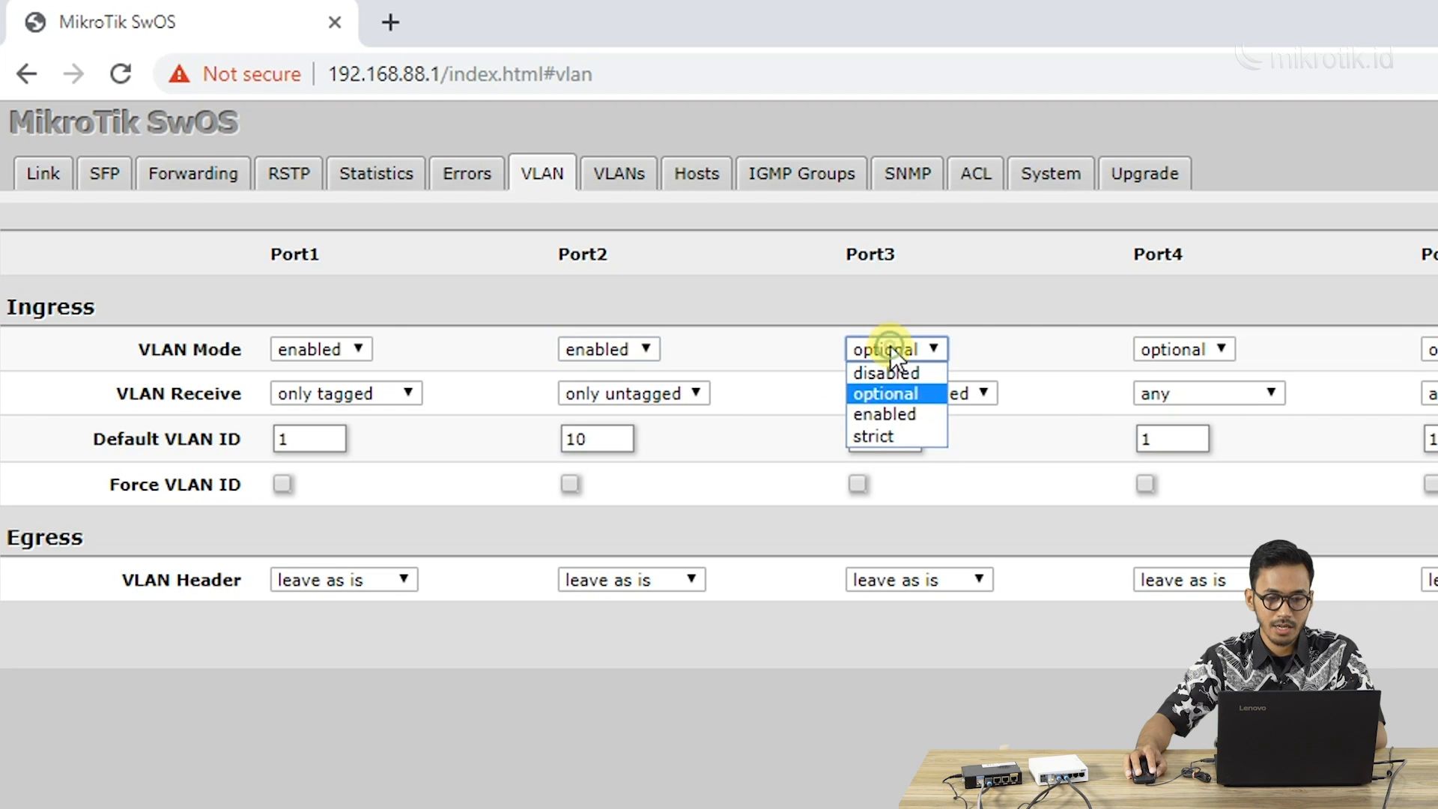
{"action": "left_click", "coordinate": [889, 415]}
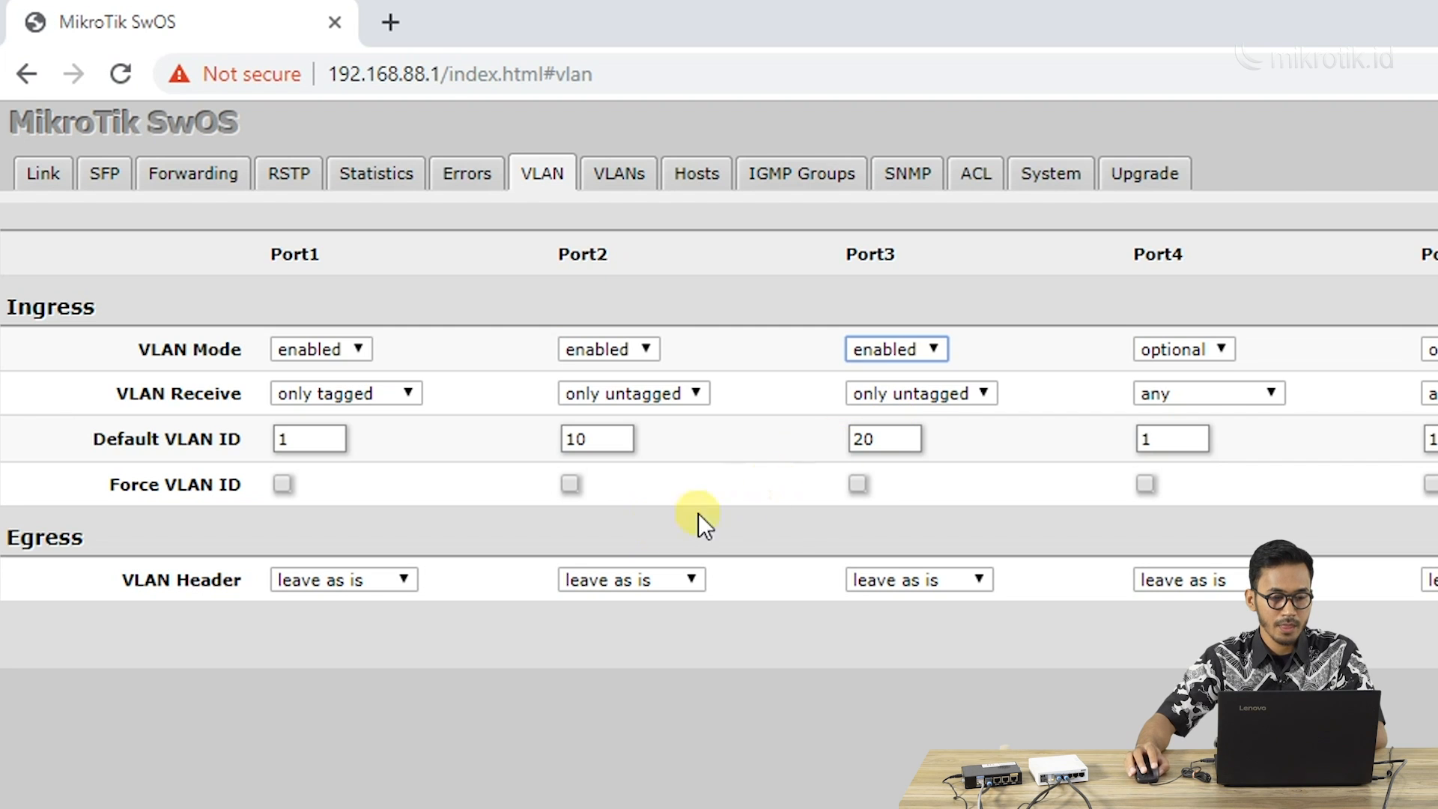
Step: Set the egress VLAN Header to add if missing on Port1 and always strip on Port2 and Port3, and apply all changes
{"action": "left_click", "coordinate": [401, 582]}
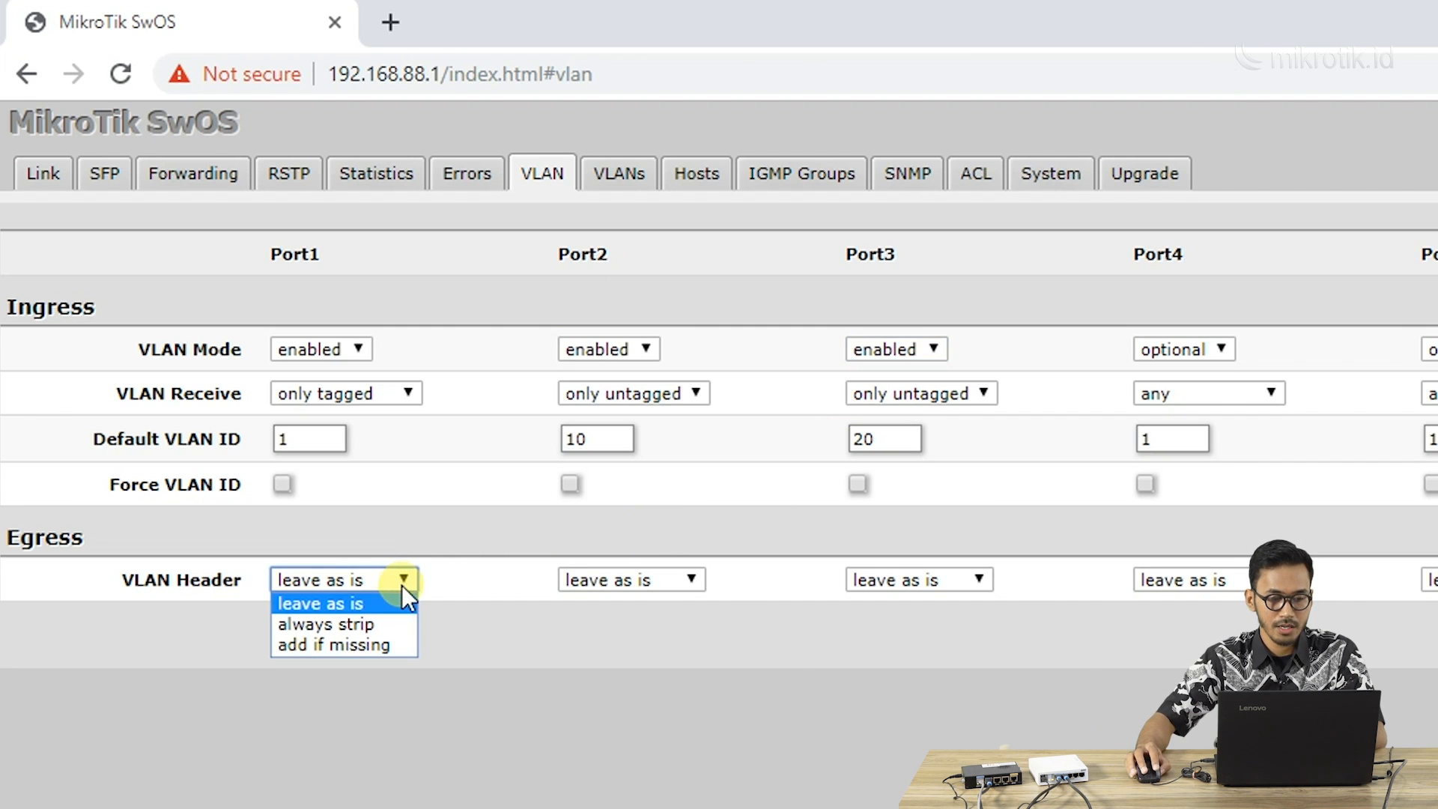
{"action": "left_click", "coordinate": [380, 643]}
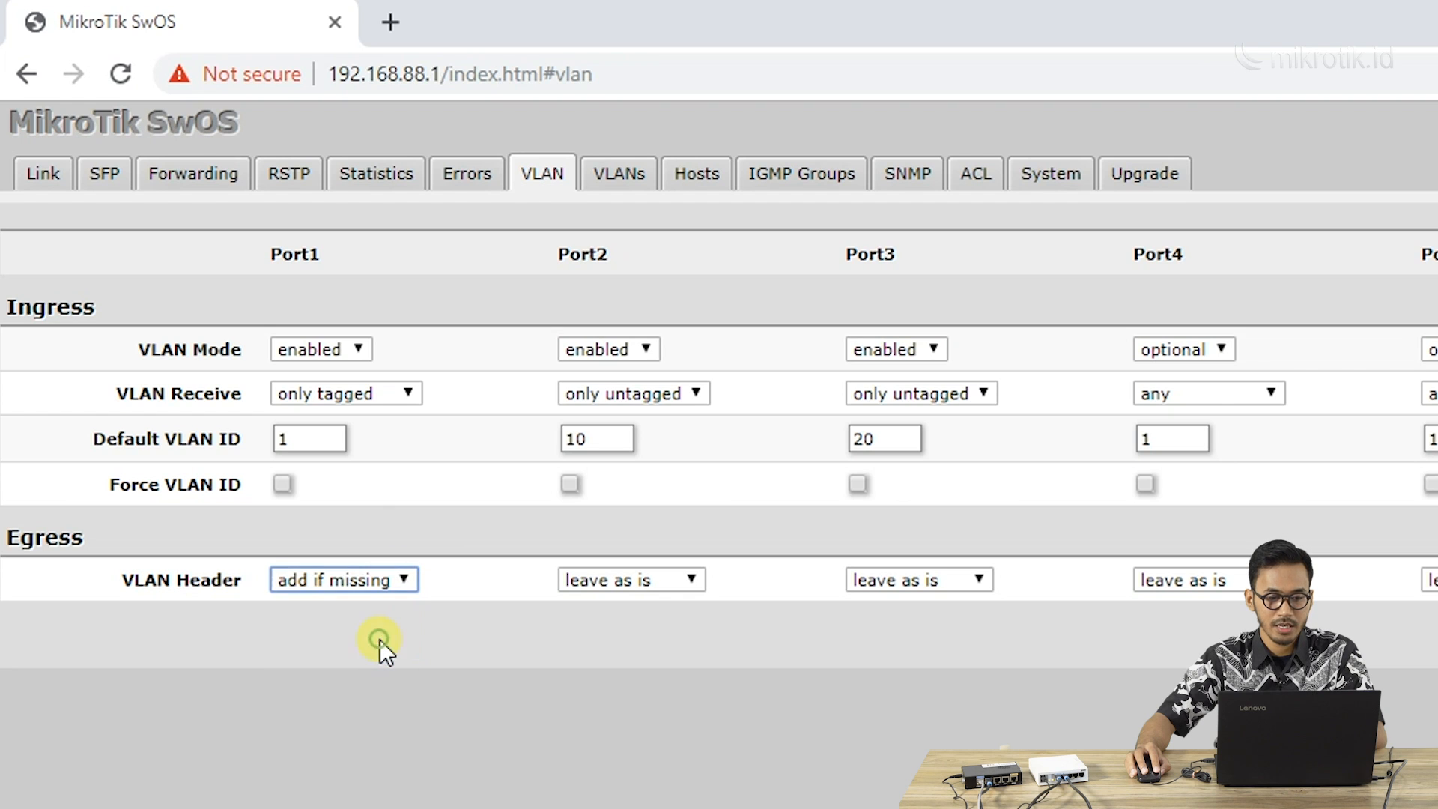
{"action": "left_click", "coordinate": [653, 581]}
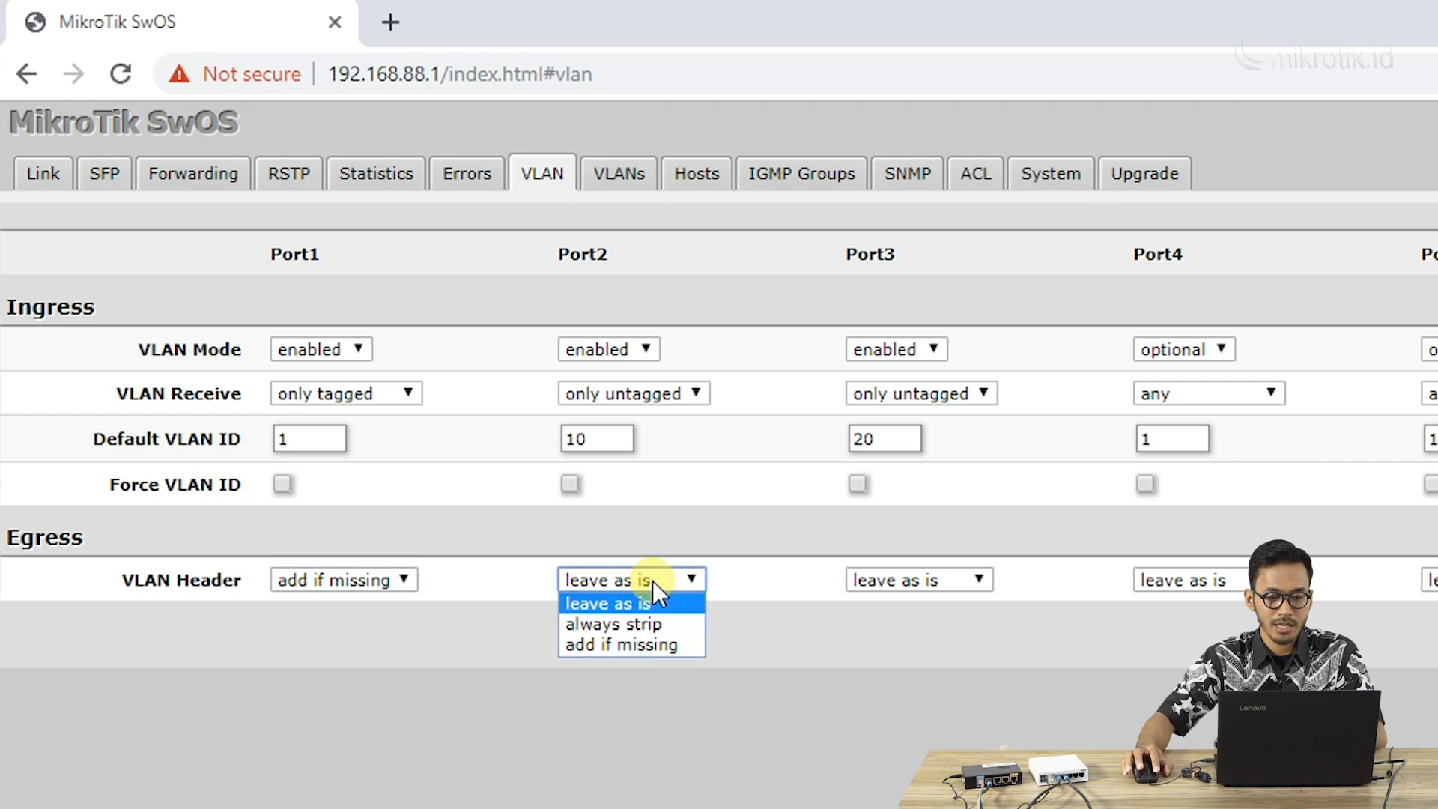
{"action": "left_click", "coordinate": [638, 628]}
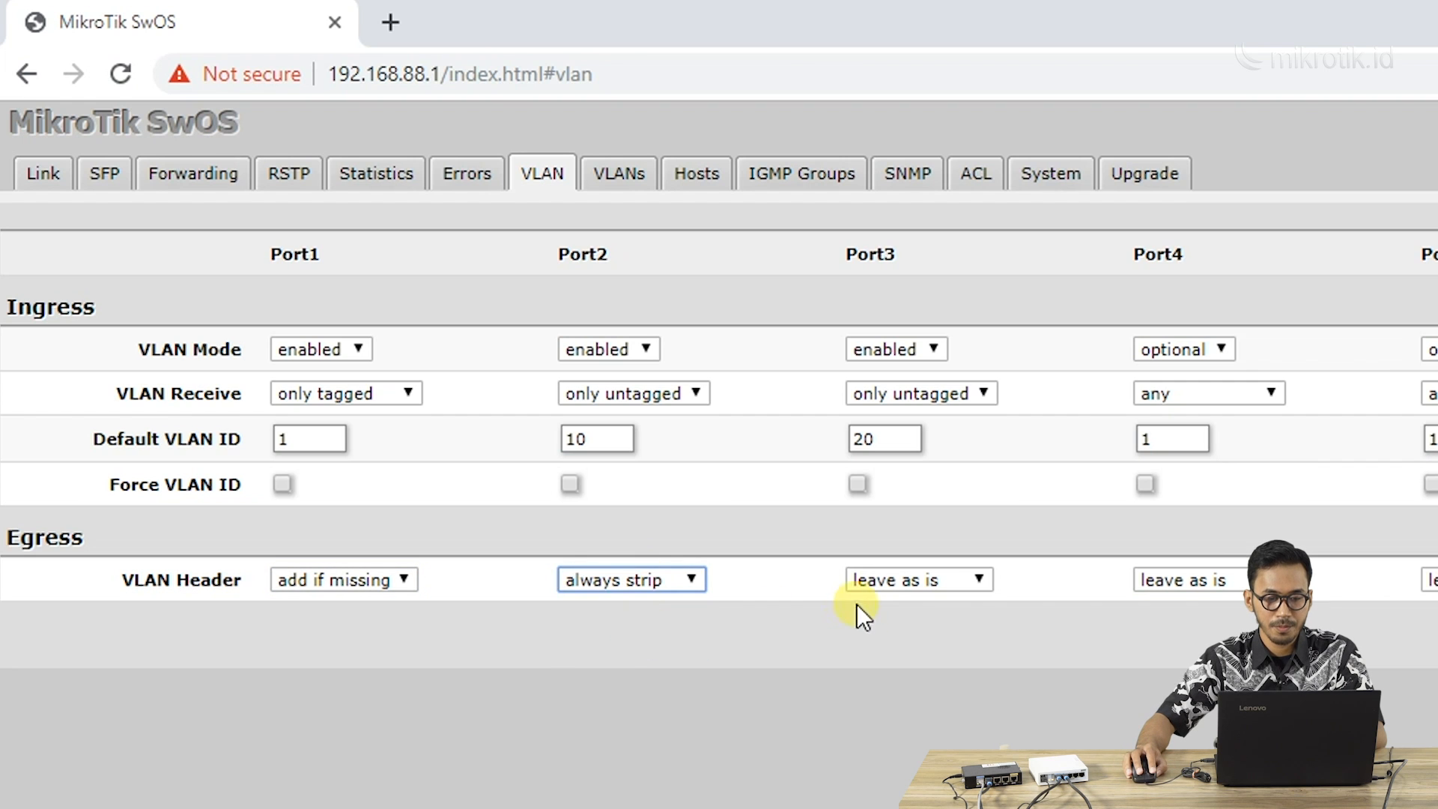
{"action": "left_click", "coordinate": [882, 579]}
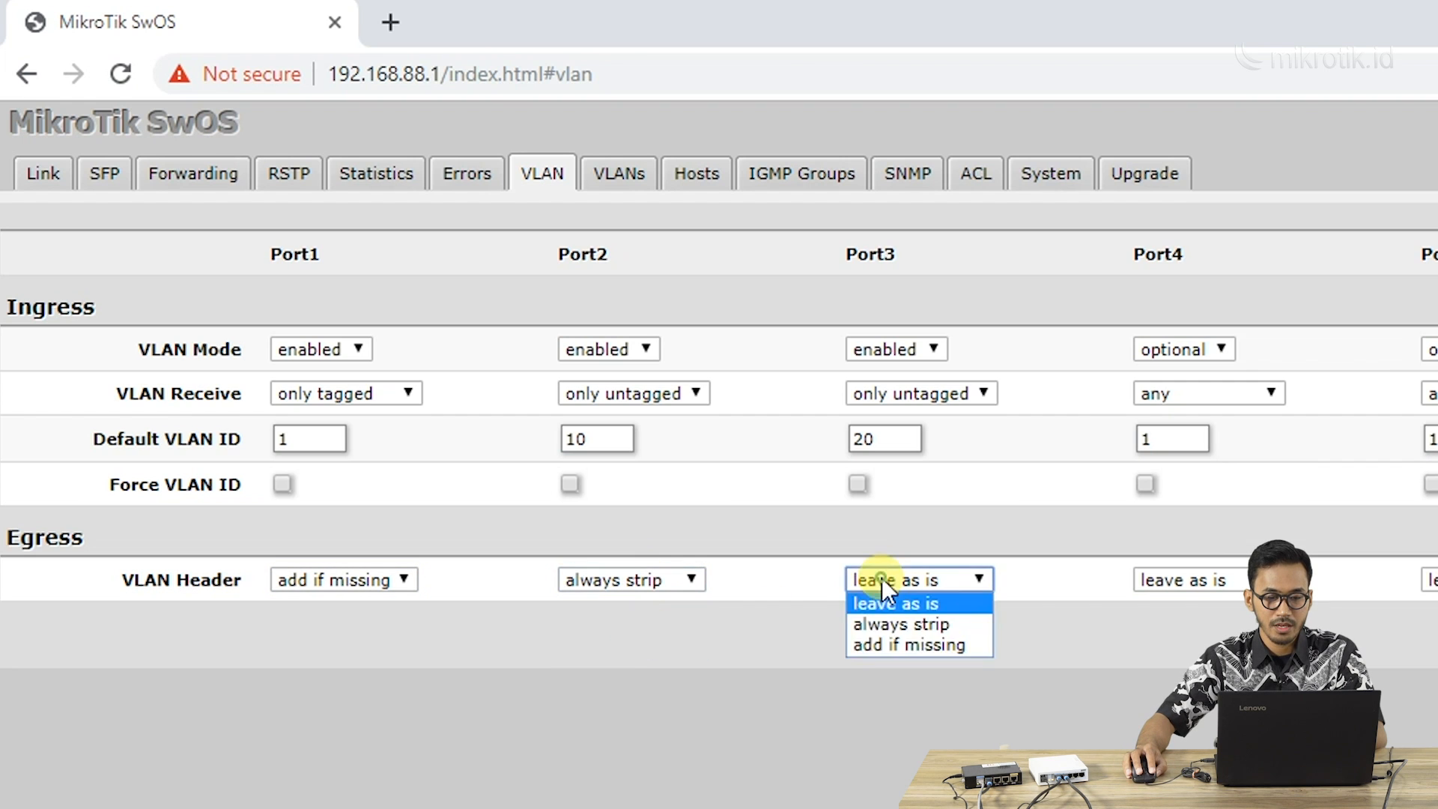
{"action": "left_click", "coordinate": [915, 623]}
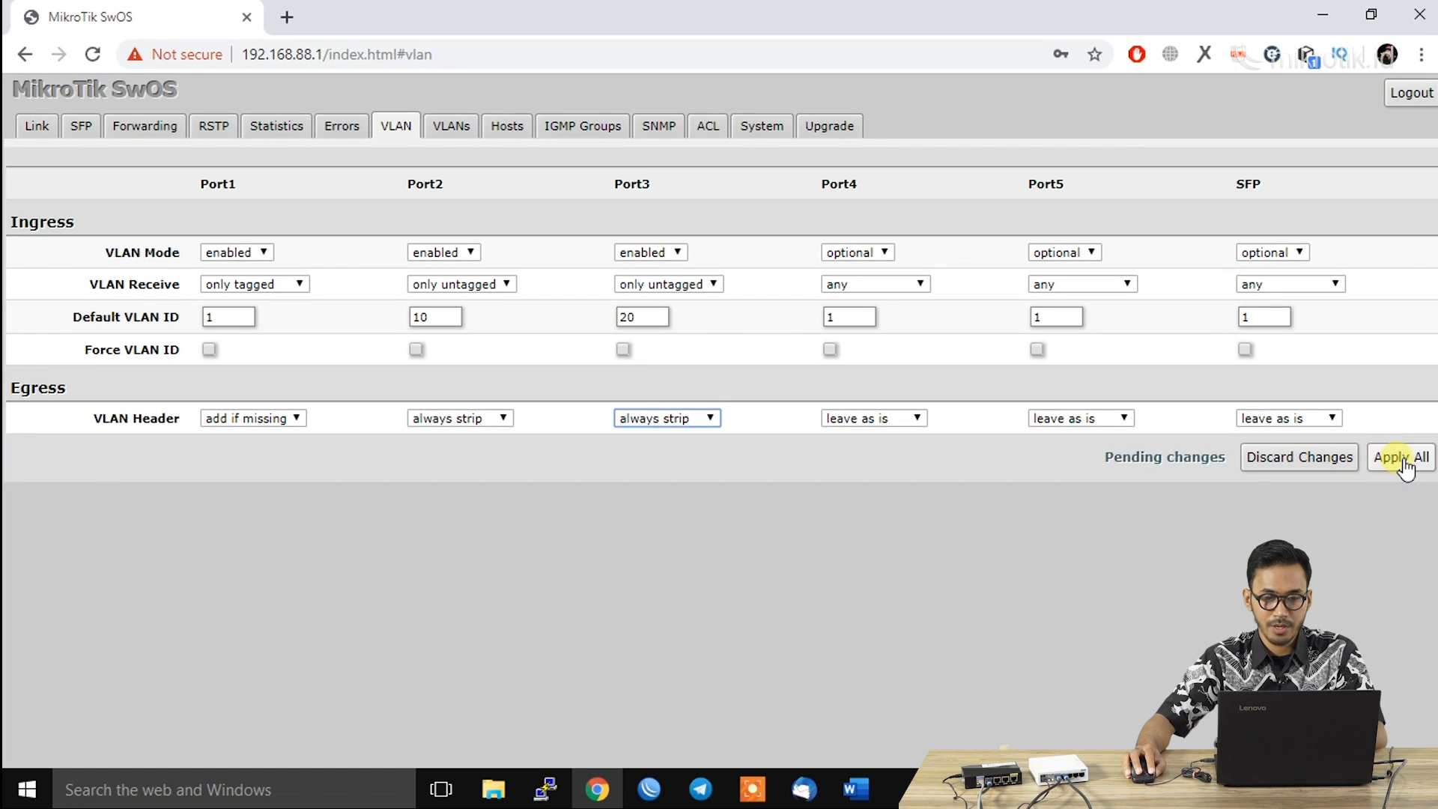
{"action": "left_click", "coordinate": [1397, 458]}
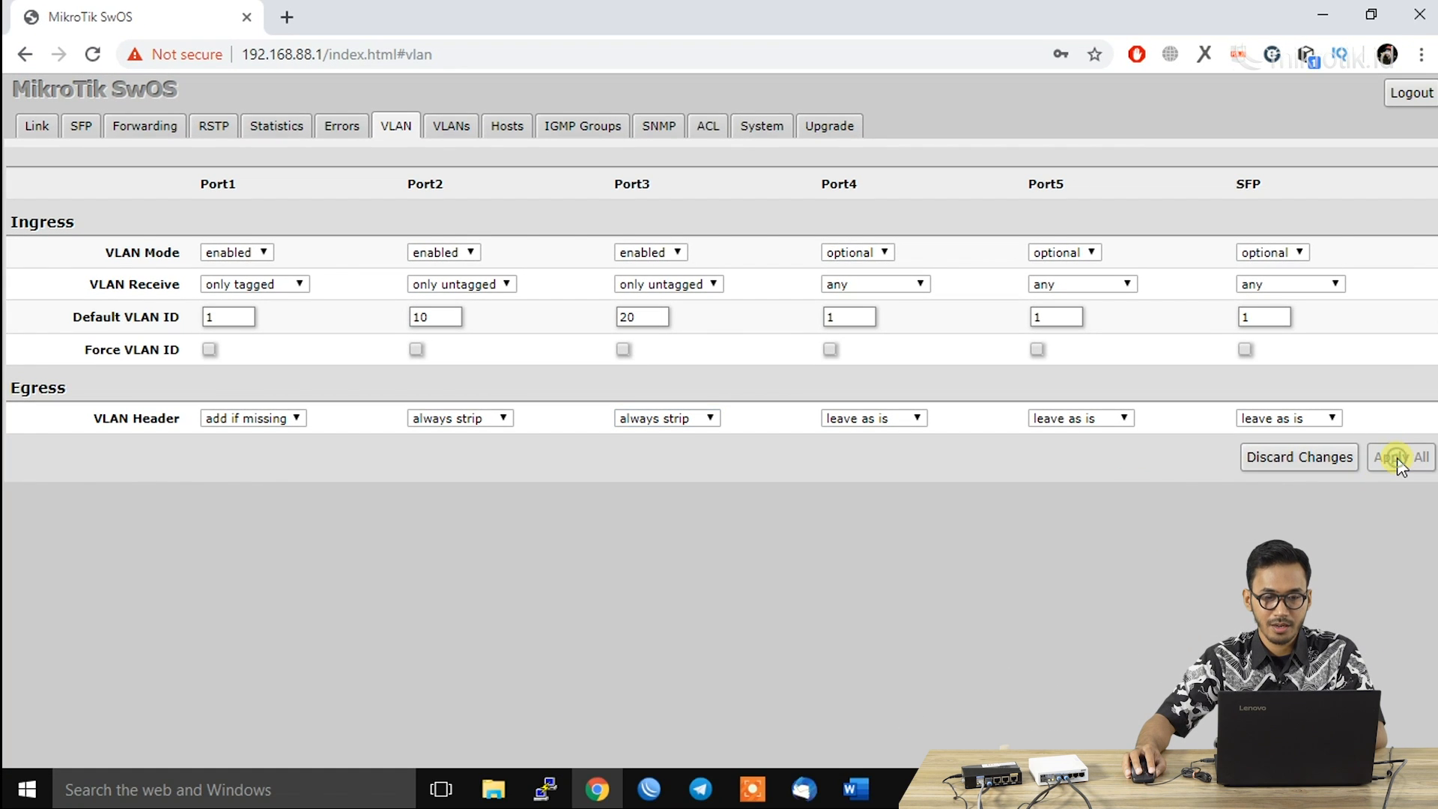
Step: In the switch's system settings, set Address Acquisition to static with the static IP address 10.10.99.2, and apply
{"action": "left_click", "coordinate": [771, 129]}
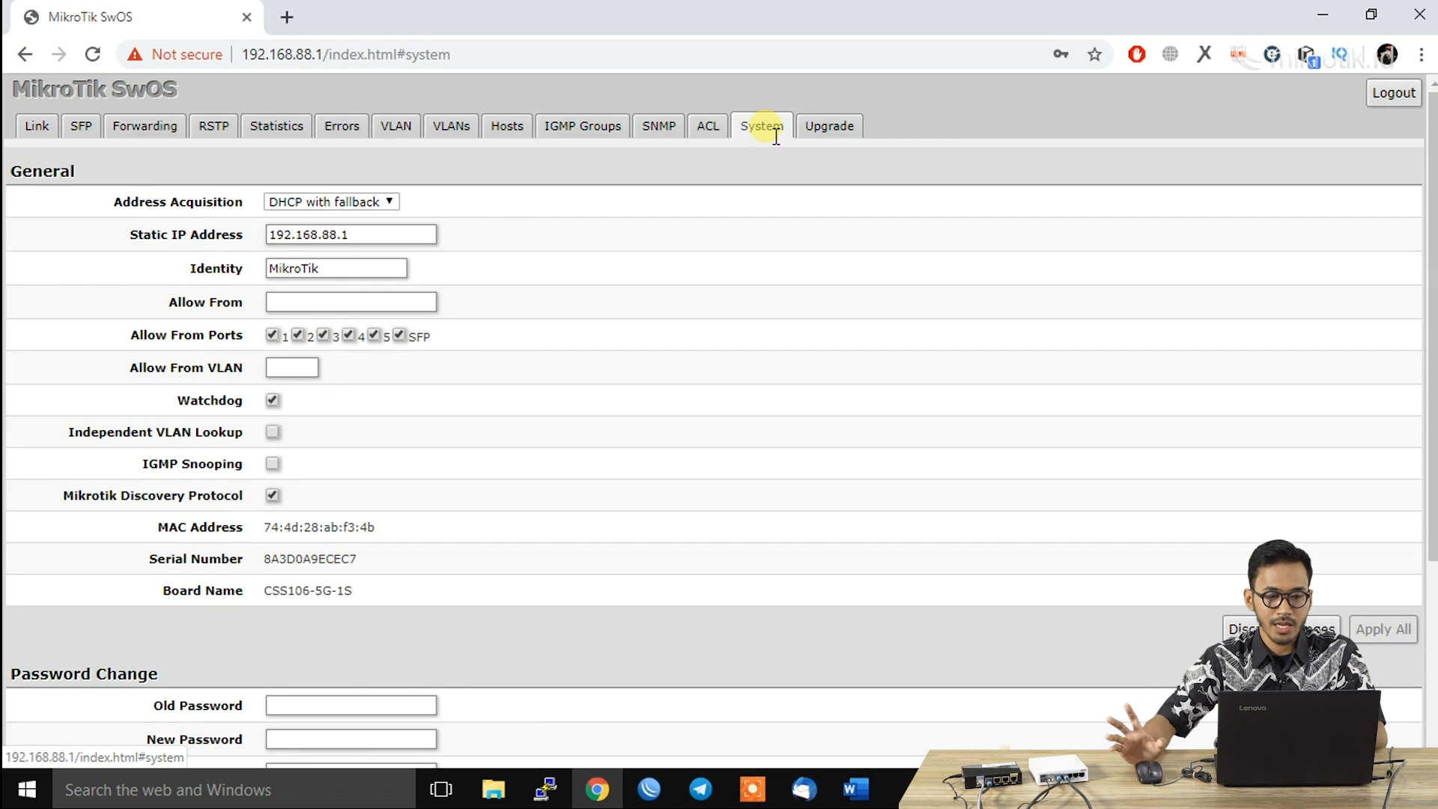
{"action": "left_click", "coordinate": [382, 202]}
{"action": "left_click", "coordinate": [368, 228]}
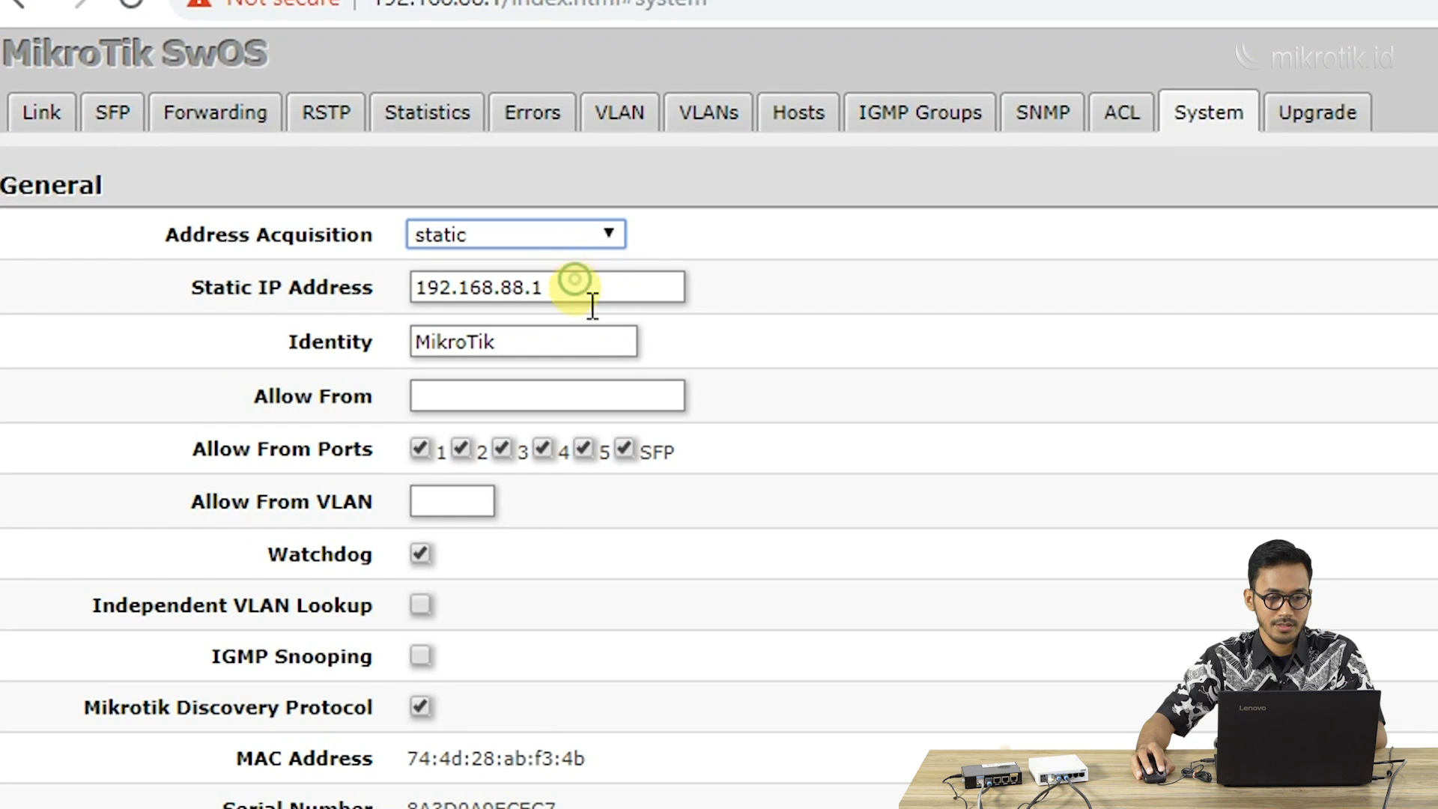
{"action": "left_click_drag", "start_coordinate": [593, 286], "coordinate": [346, 298]}
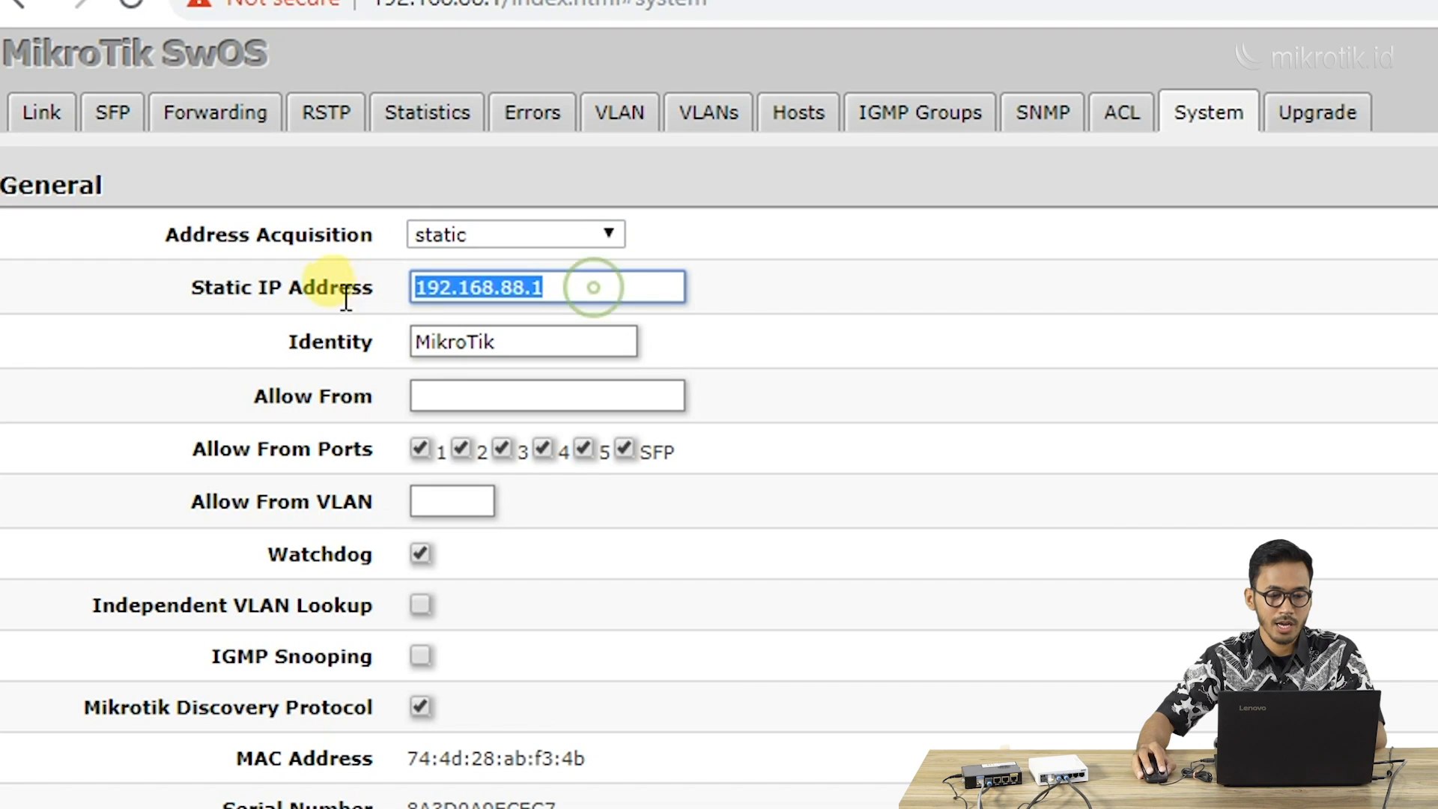
{"action": "type", "text": "10.10.99"}
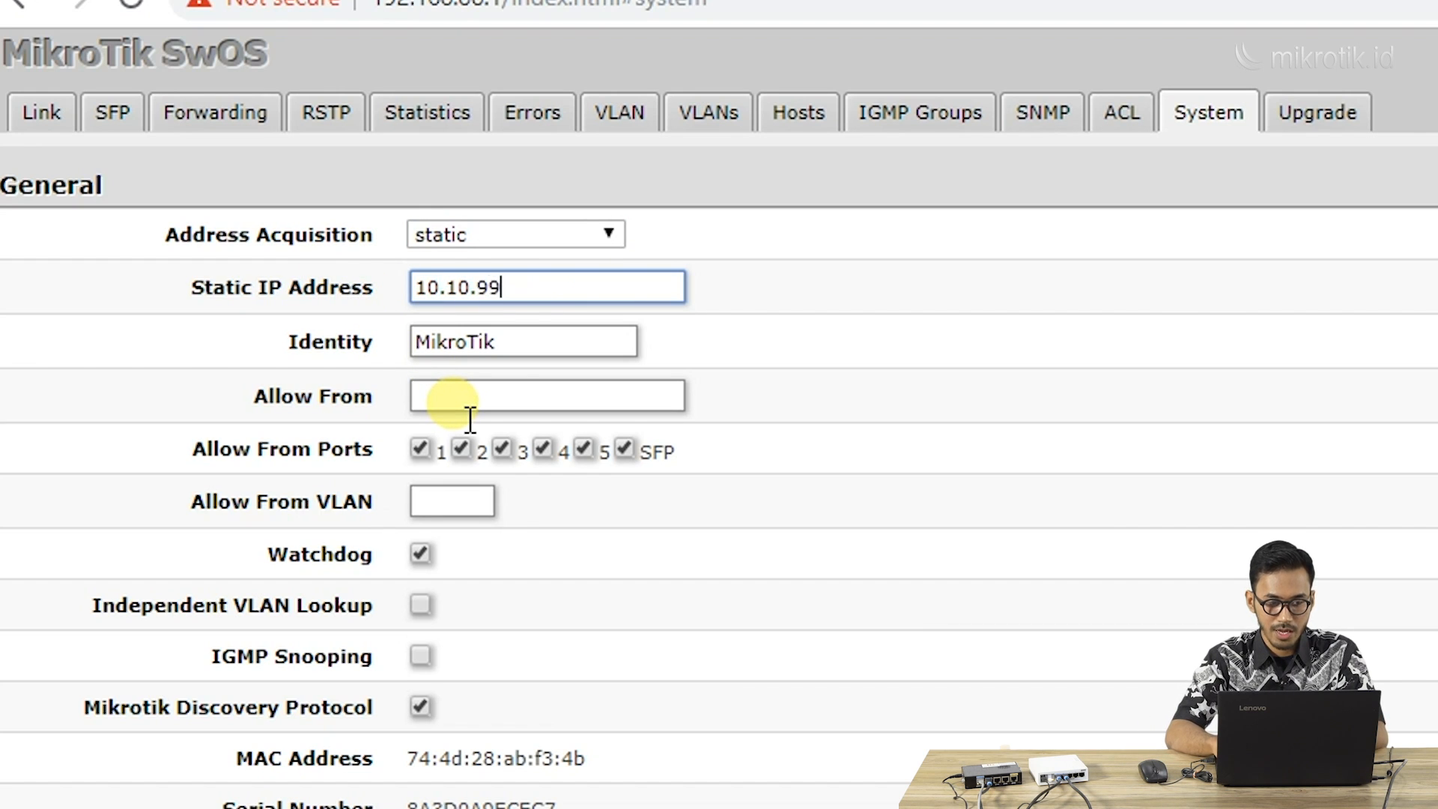
{"action": "type", "text": ".2"}
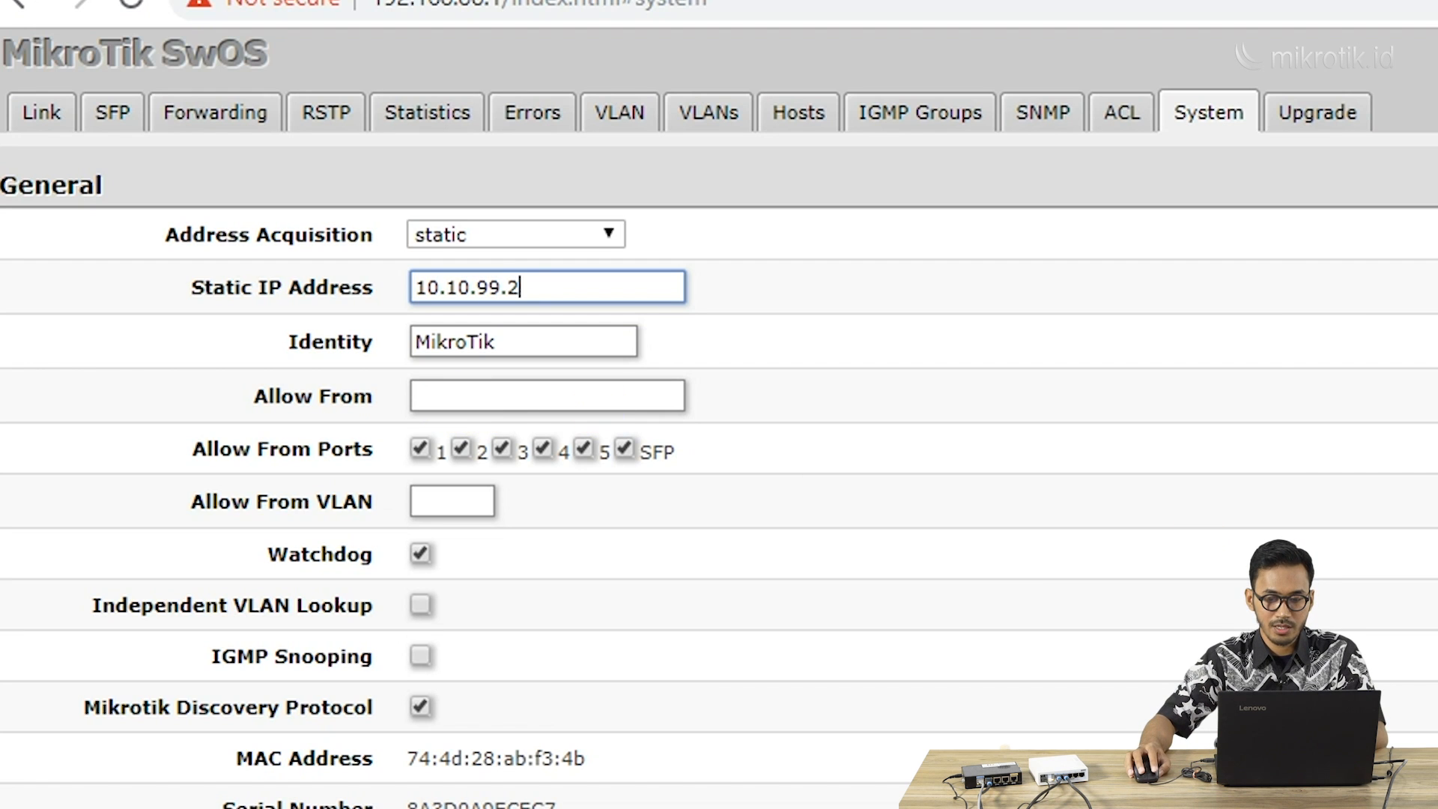
{"action": "left_click", "coordinate": [1377, 622]}
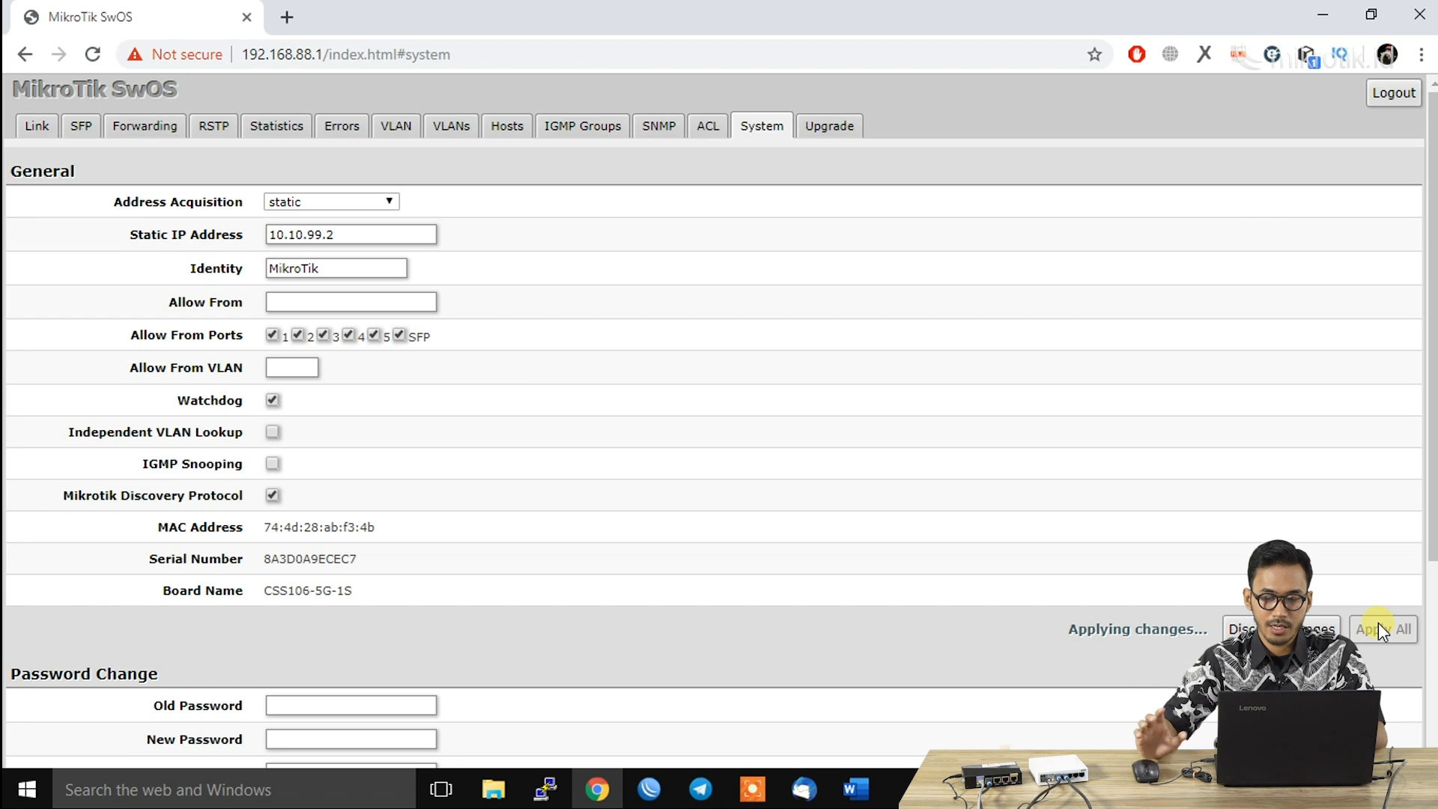
Step: Switch to Windows network settings and set the Ethernet adapter's IPv4 properties to obtain the IP address and DNS server automatically
{"action": "left_click", "coordinate": [1273, 789]}
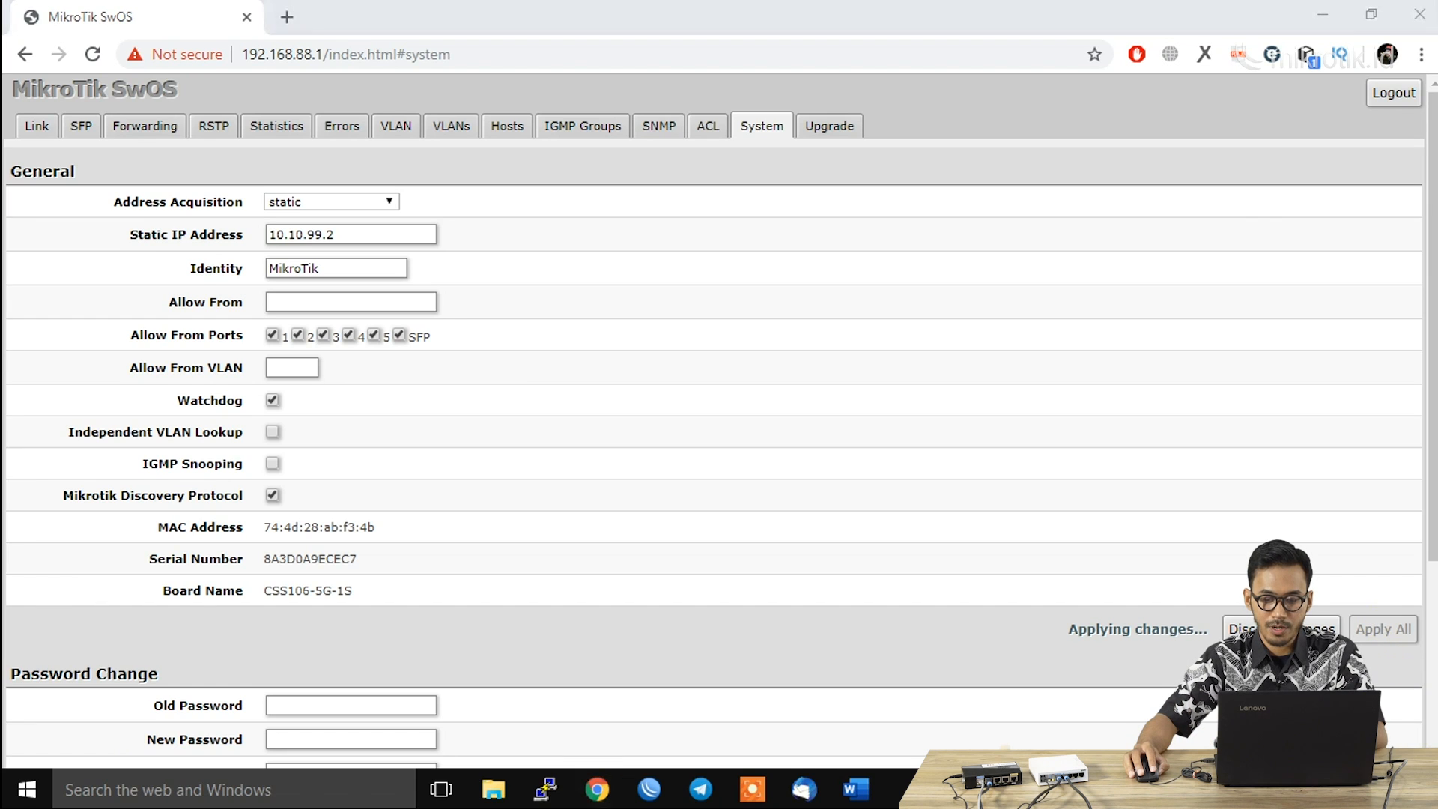
{"action": "left_click", "coordinate": [1296, 762]}
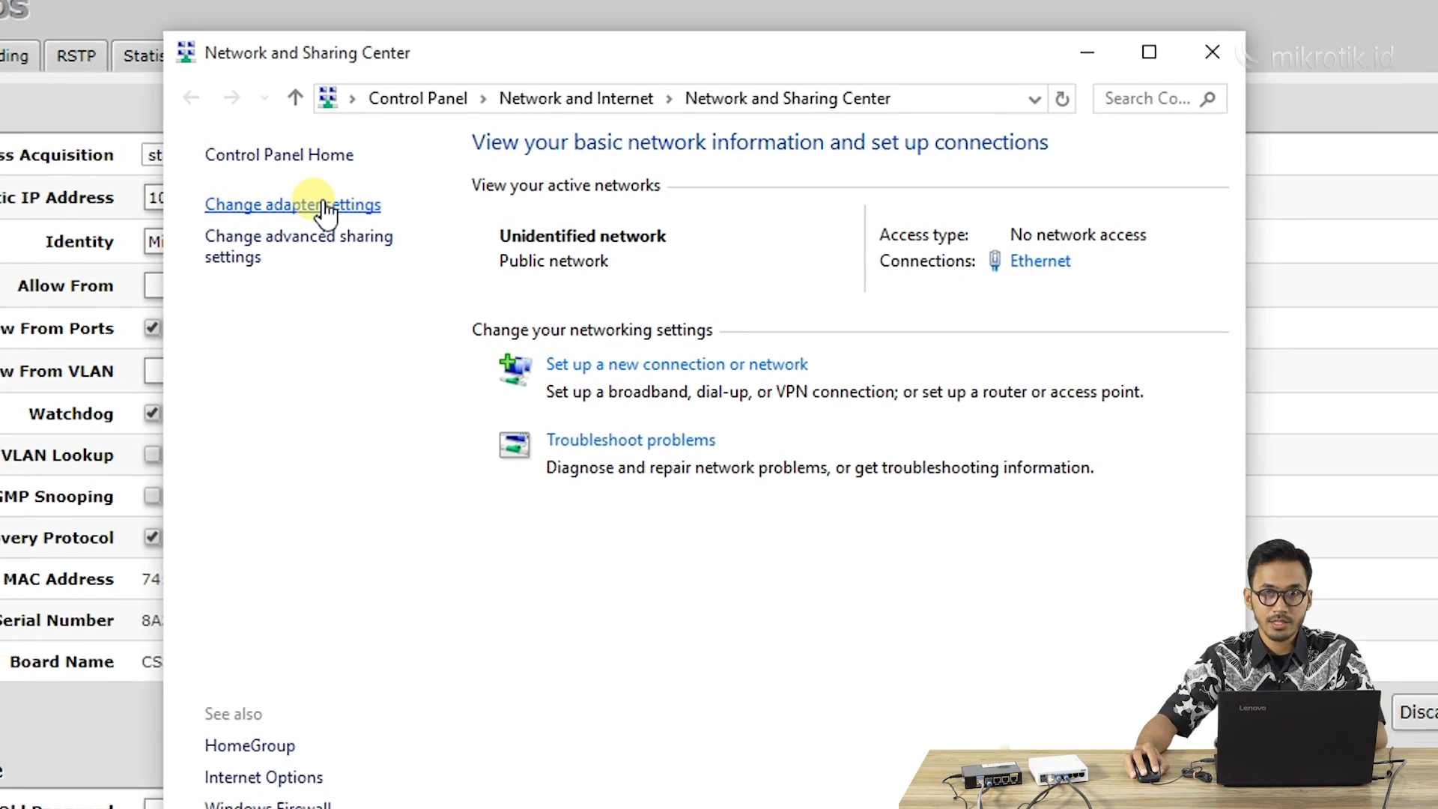
{"action": "left_click", "coordinate": [324, 208]}
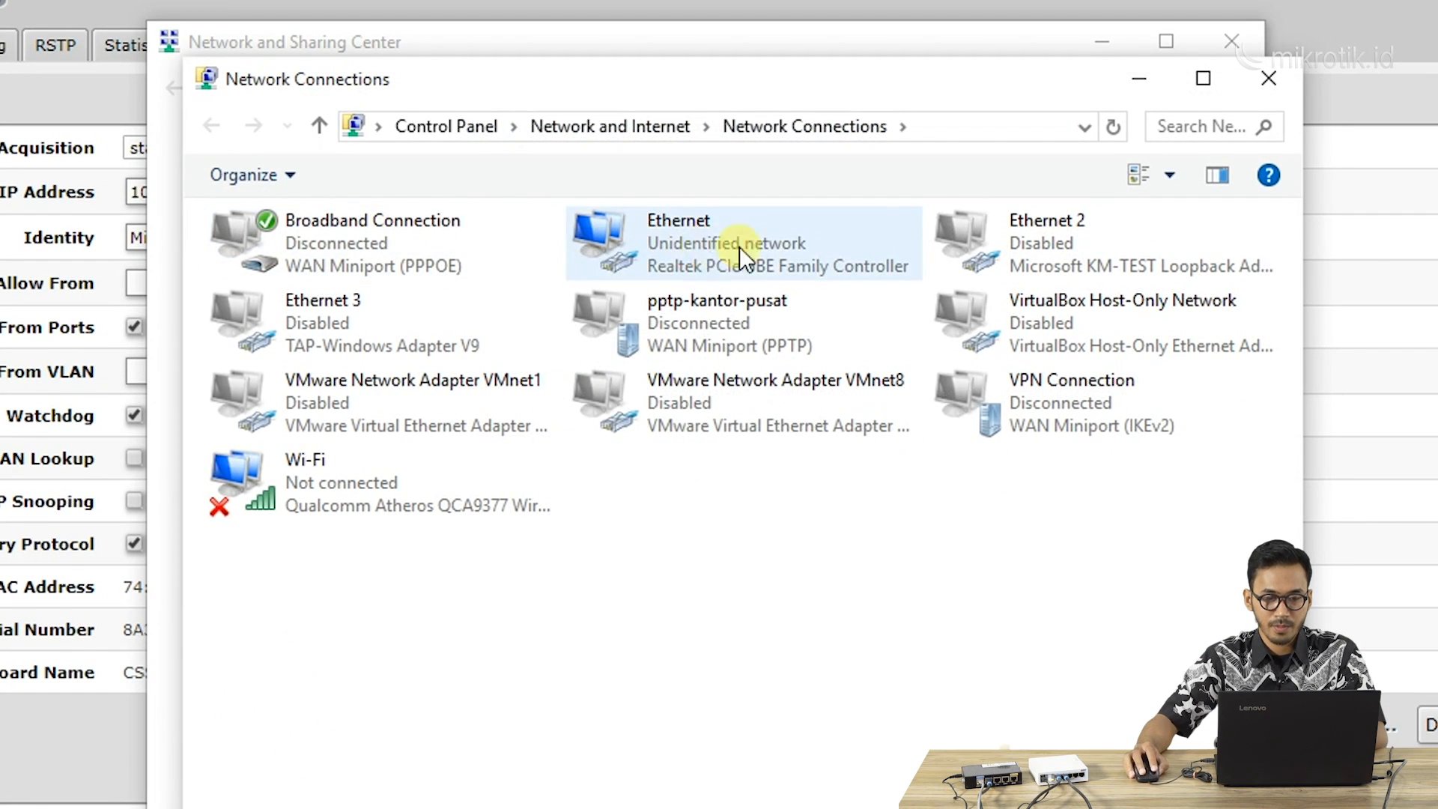
{"action": "left_click", "coordinate": [766, 253]}
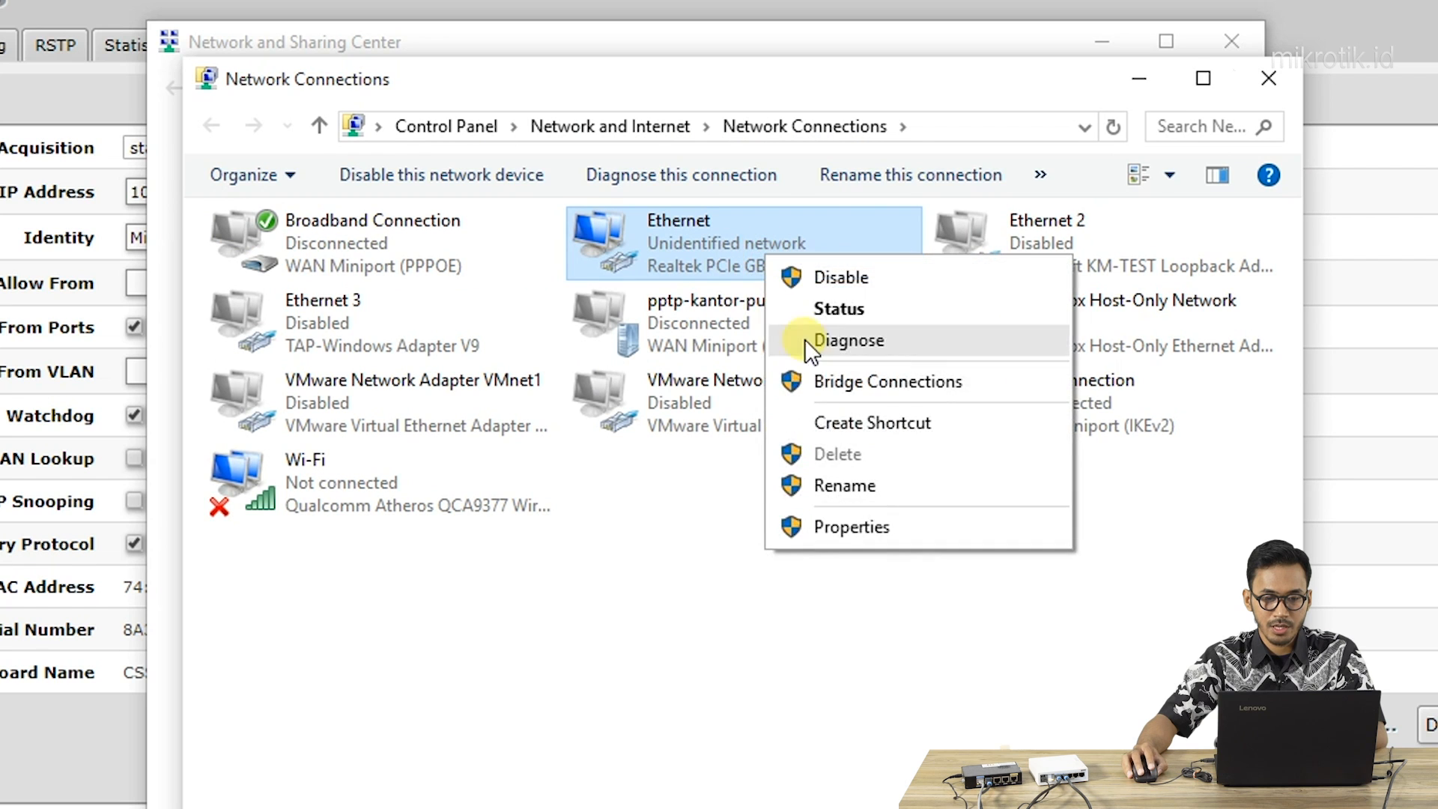
{"action": "left_click", "coordinate": [829, 528]}
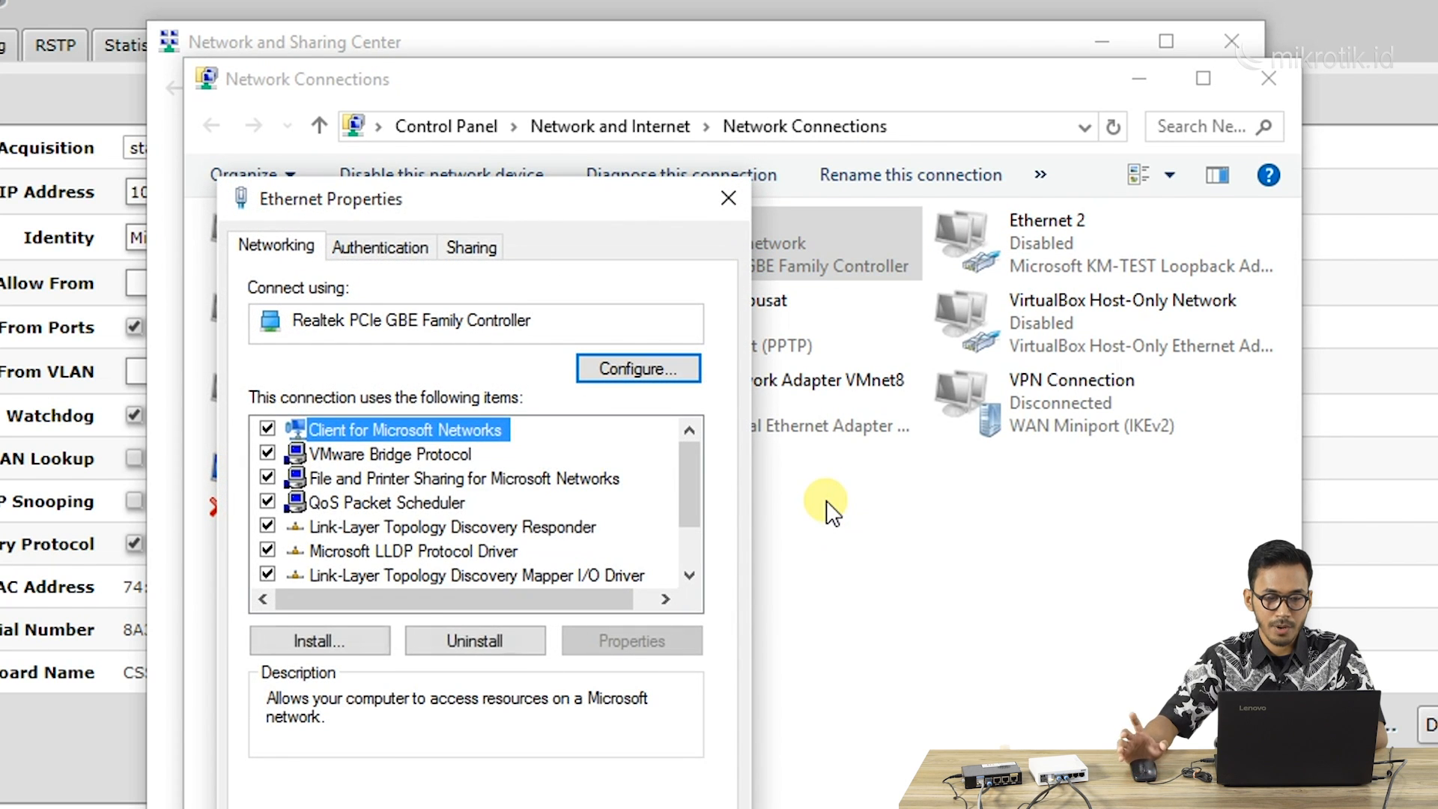
{"action": "scroll", "coordinate": [582, 522], "scroll_direction": "down", "scroll_amount": 1}
{"action": "double_click", "coordinate": [552, 549]}
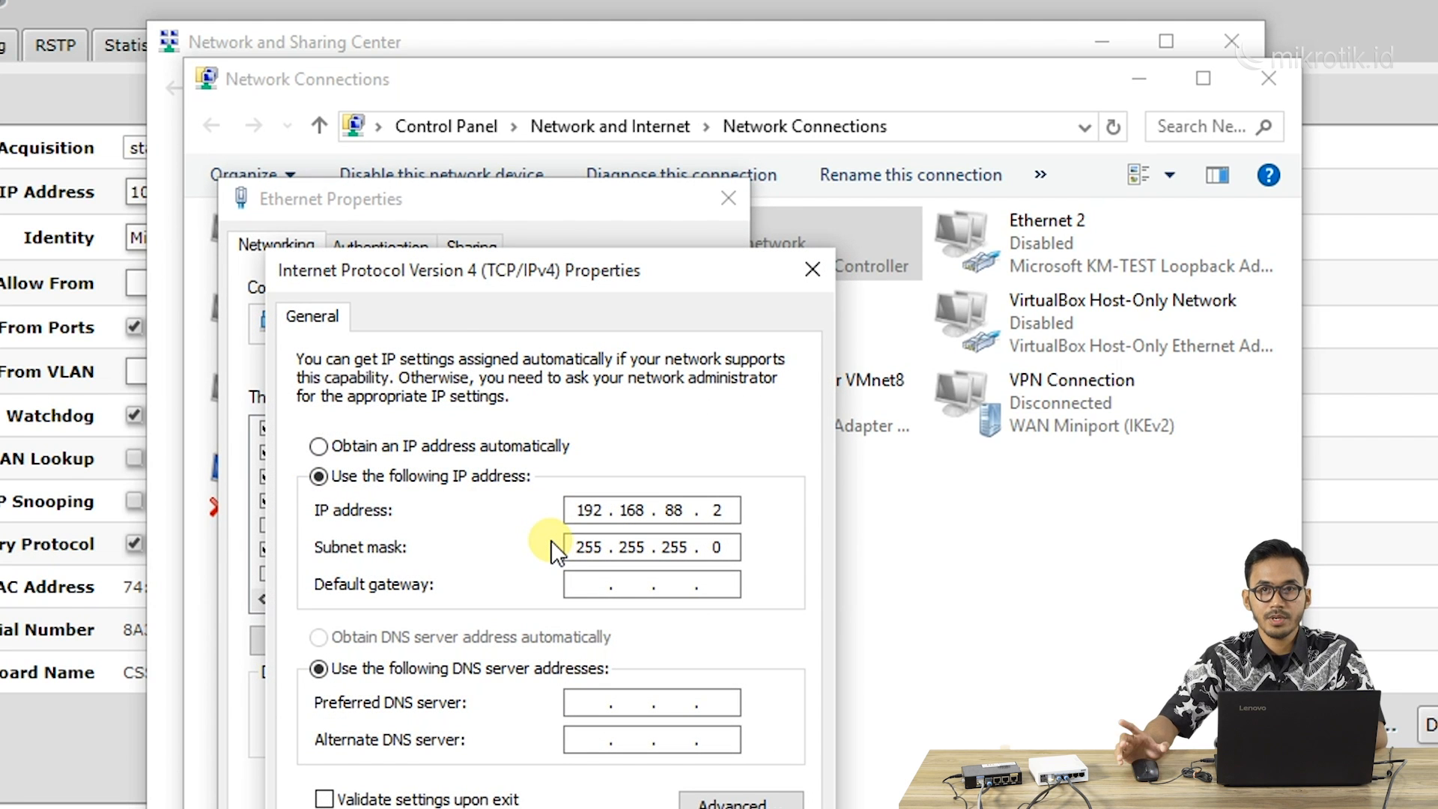
{"action": "left_click", "coordinate": [466, 442]}
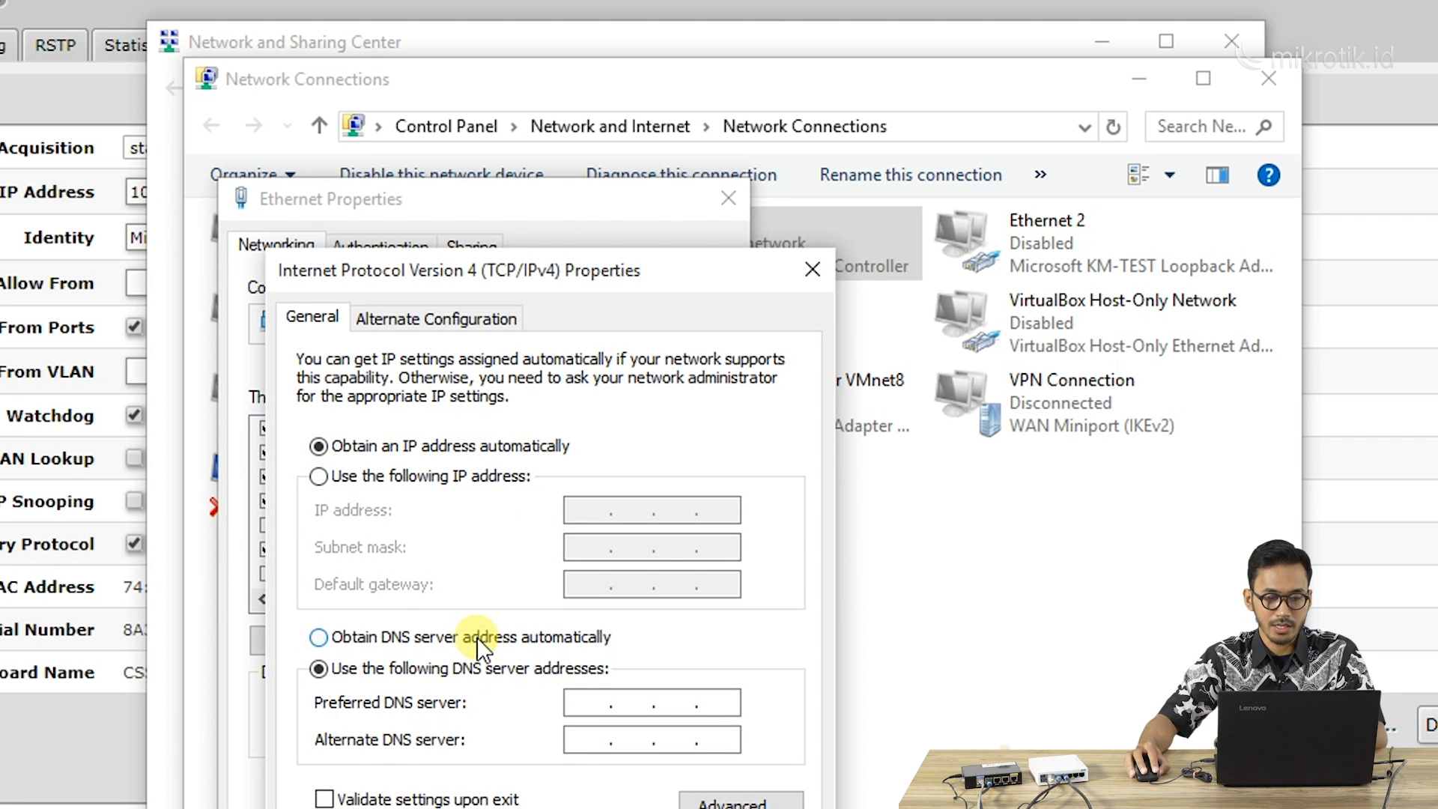
{"action": "left_click", "coordinate": [478, 639]}
{"action": "left_click", "coordinate": [632, 768]}
{"action": "left_click", "coordinate": [611, 727]}
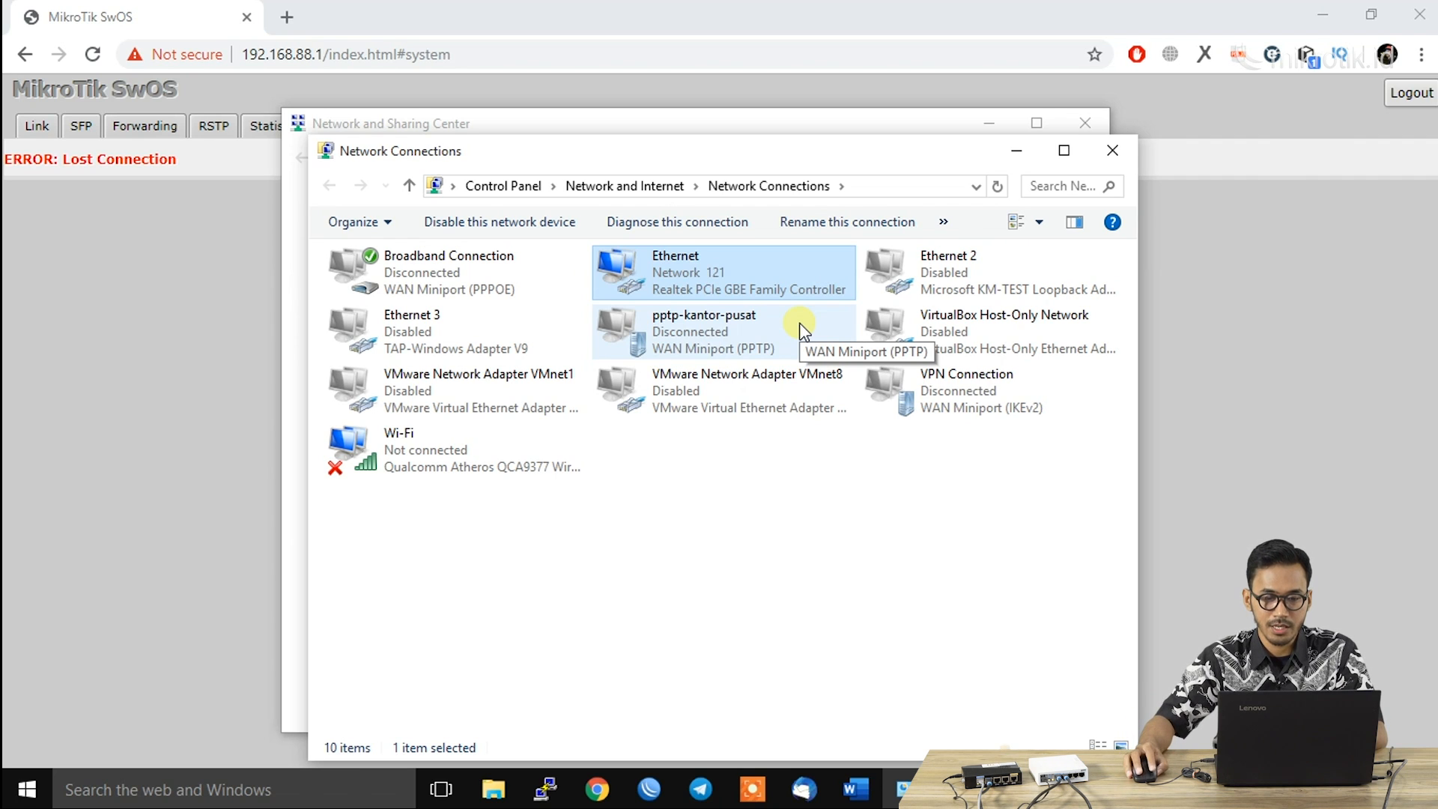
Step: Check the Ethernet adapter's IPv4 address in its connection details, and close those details and Network and Sharing Center
{"action": "right_click", "coordinate": [729, 288]}
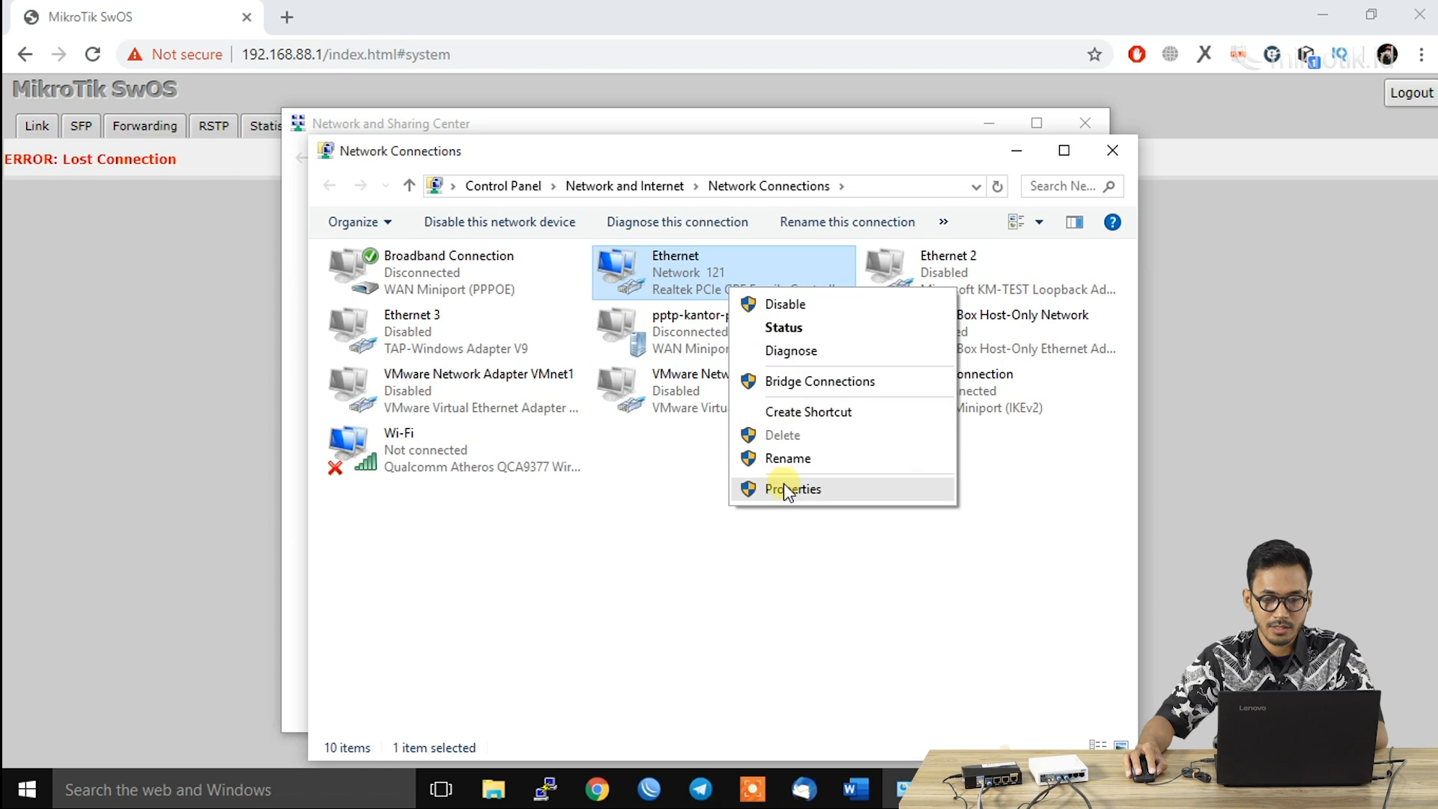
{"action": "left_click", "coordinate": [785, 329]}
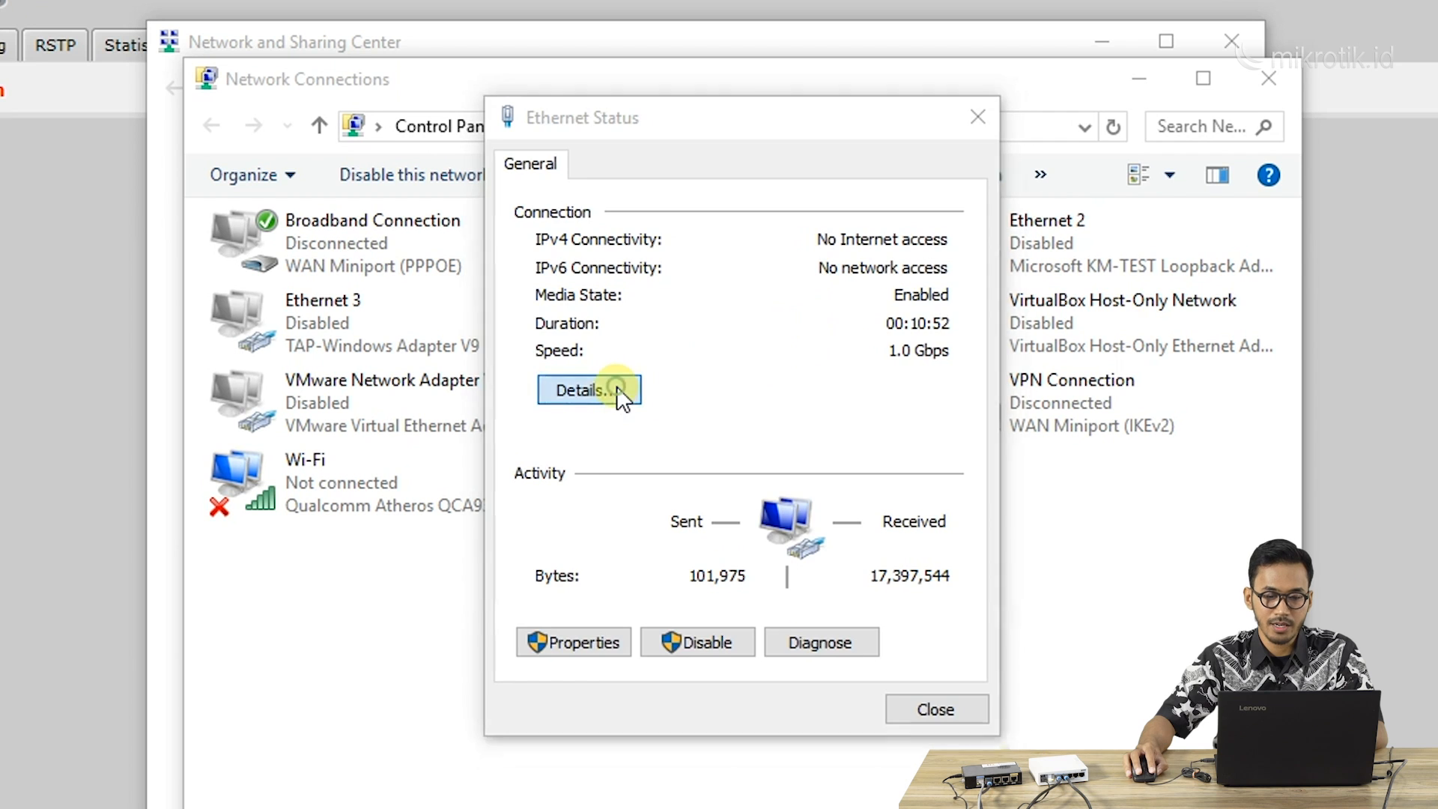
{"action": "left_click", "coordinate": [630, 377]}
{"action": "left_click", "coordinate": [755, 370]}
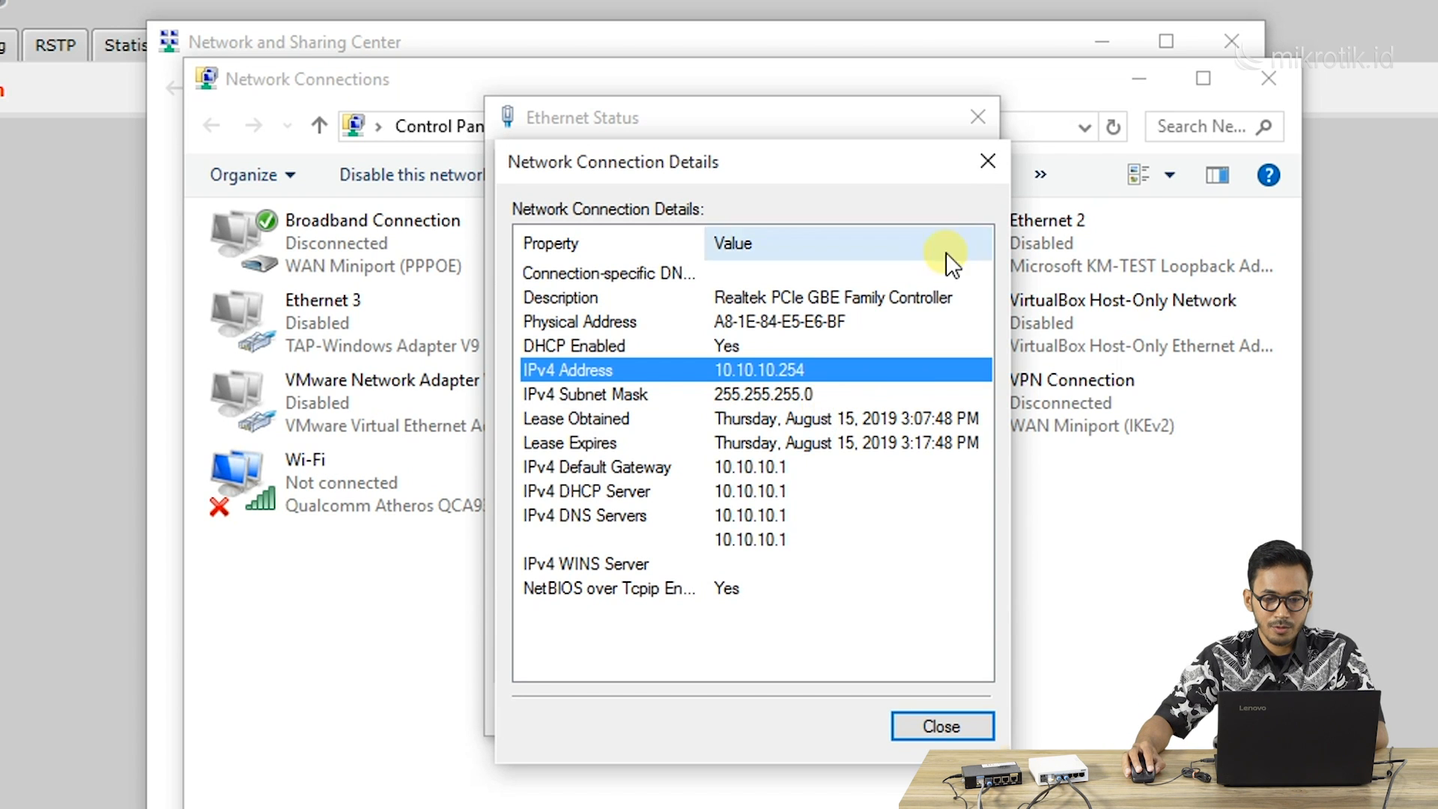
{"action": "left_click", "coordinate": [987, 161]}
{"action": "left_click", "coordinate": [974, 129]}
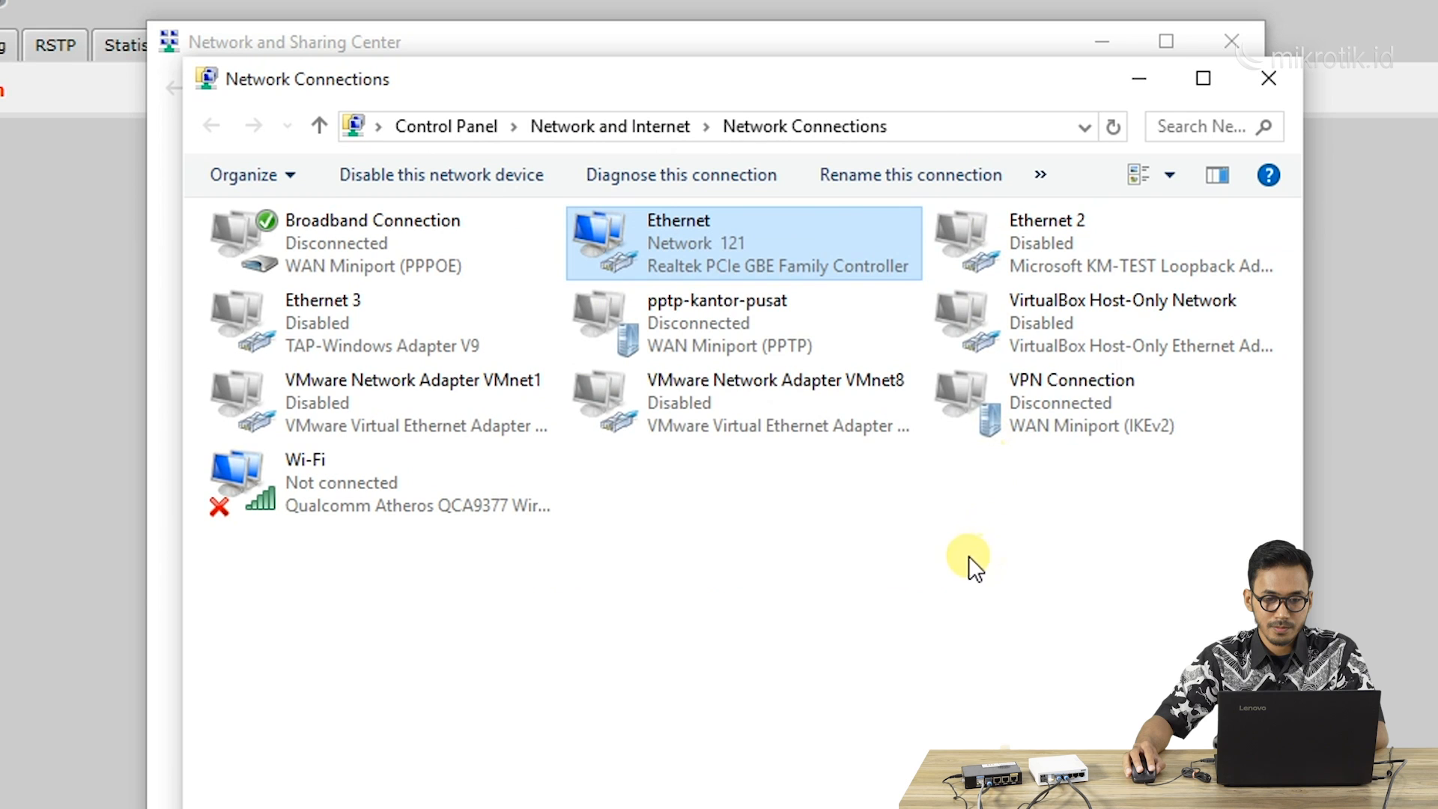
{"action": "left_click", "coordinate": [1085, 33]}
Step: Check the Ethernet adapter's IPv4 address in its connection details, and close the details and status windows
{"action": "left_click", "coordinate": [825, 506]}
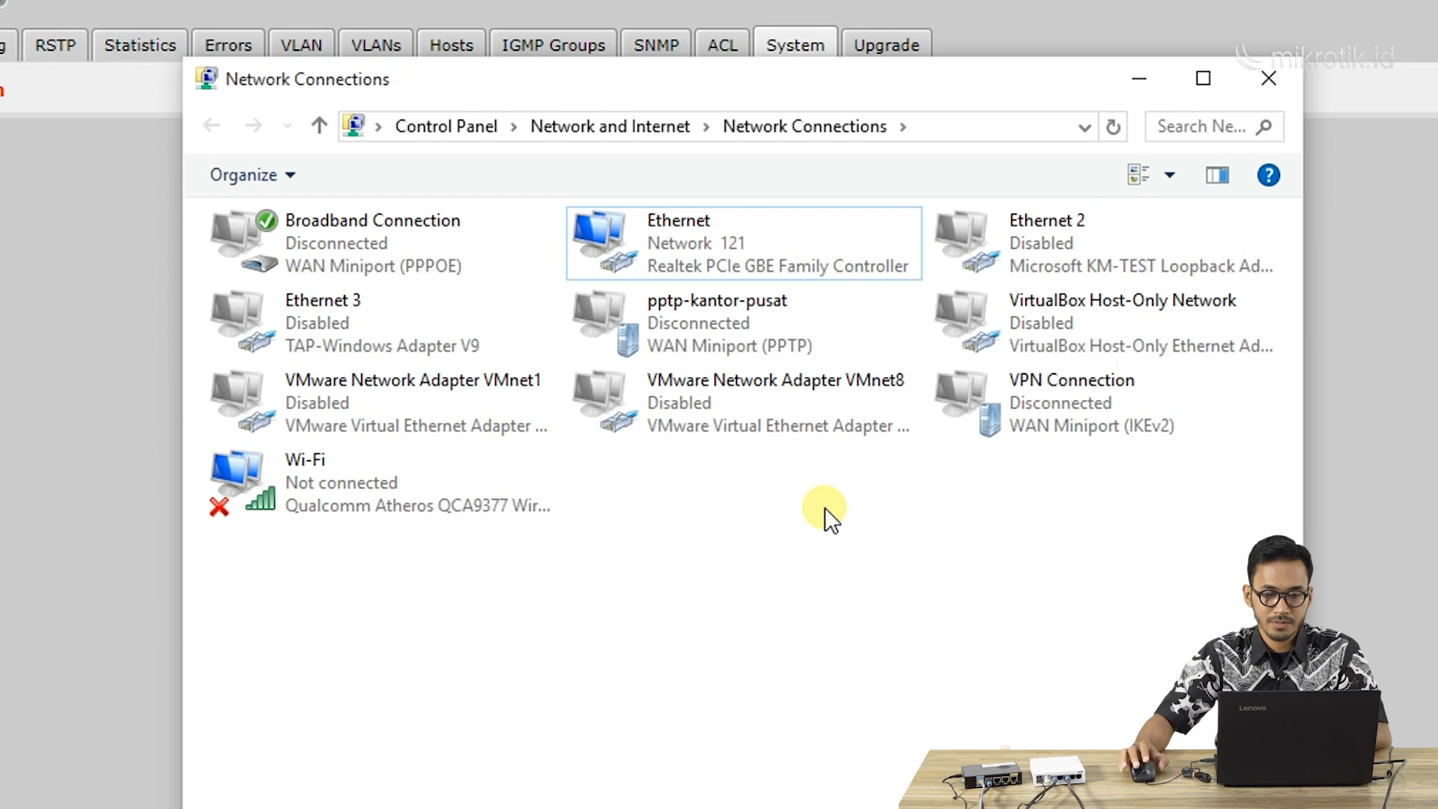
{"action": "right_click", "coordinate": [694, 267]}
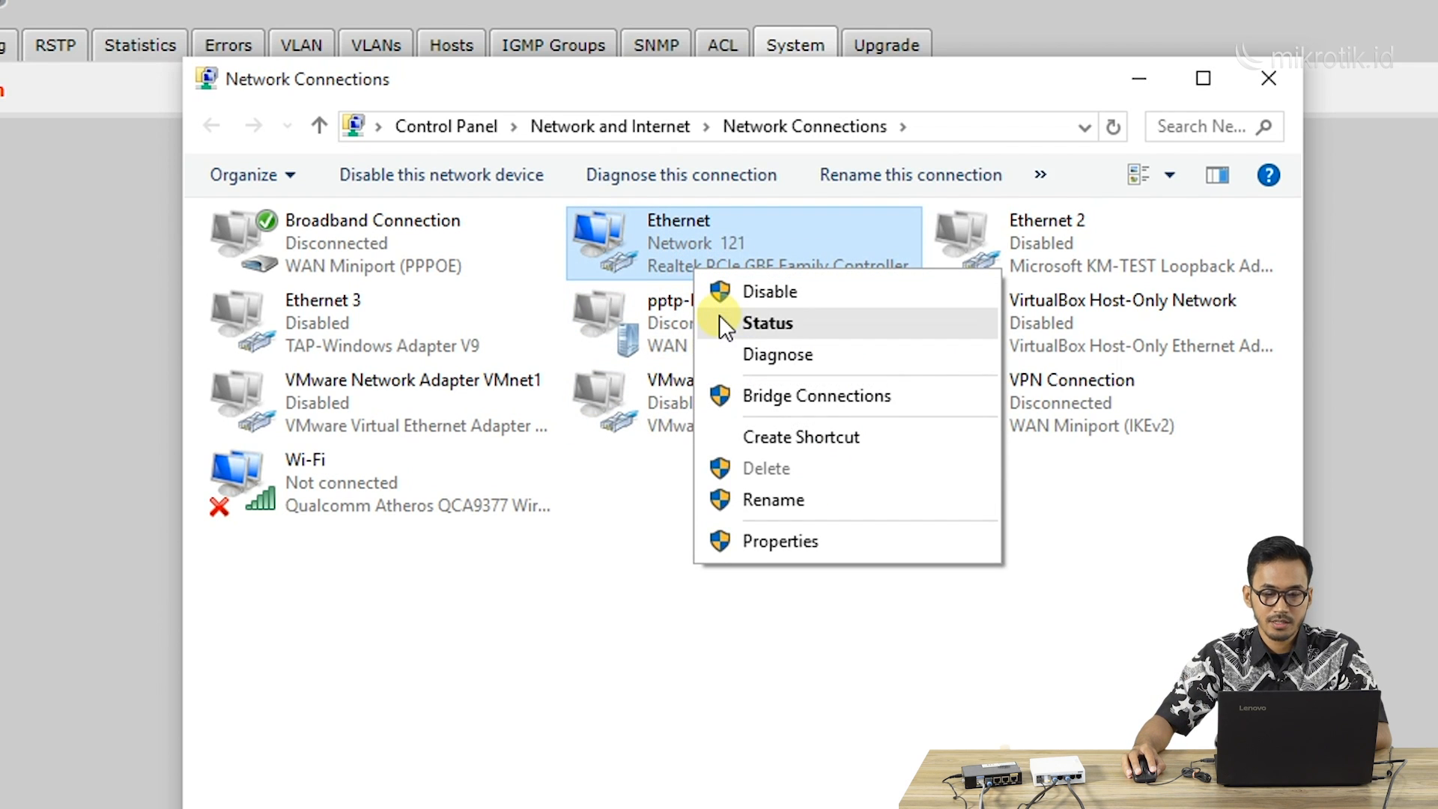
{"action": "left_click", "coordinate": [766, 323]}
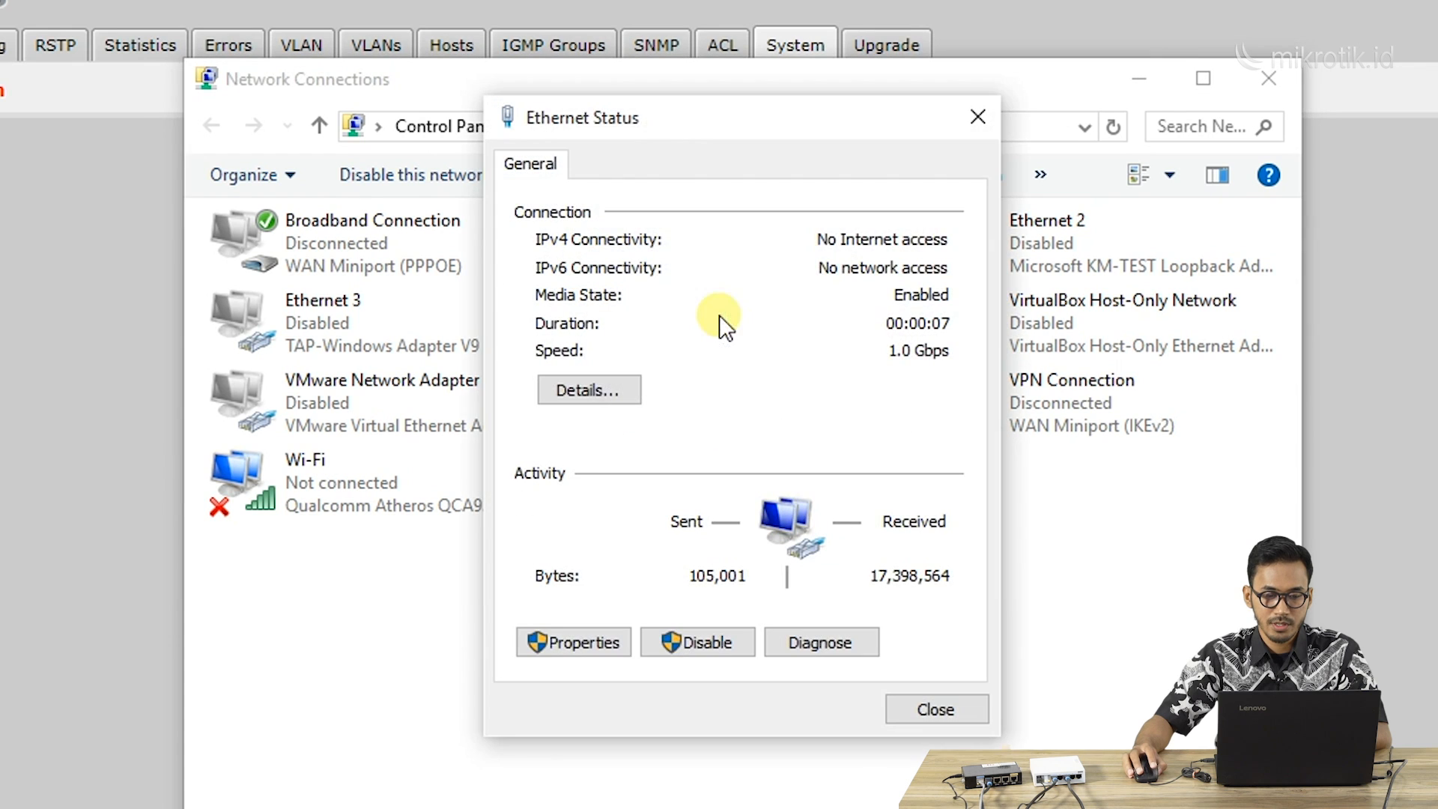
{"action": "left_click", "coordinate": [588, 390]}
{"action": "left_click", "coordinate": [736, 371]}
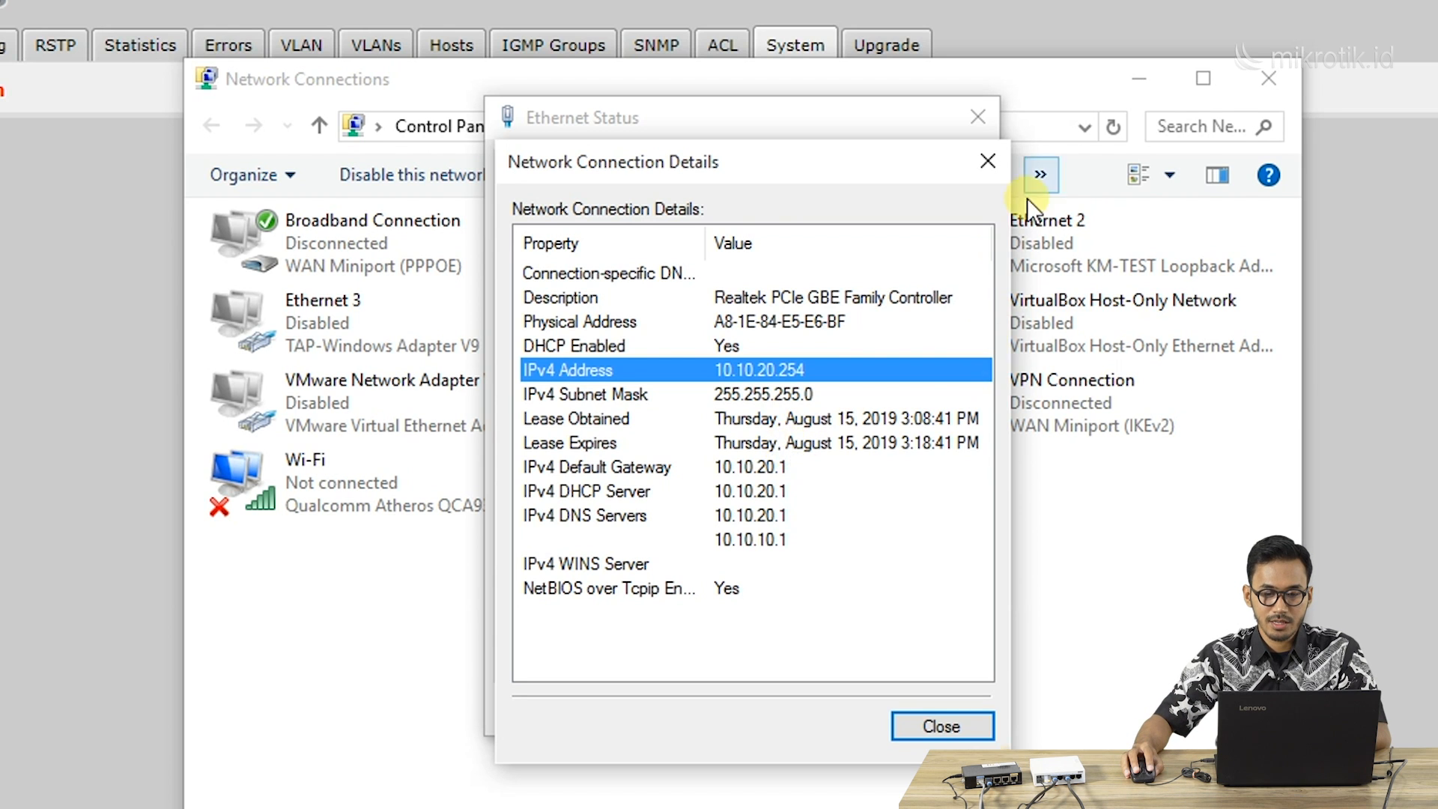
{"action": "left_click", "coordinate": [999, 164]}
{"action": "left_click", "coordinate": [978, 118]}
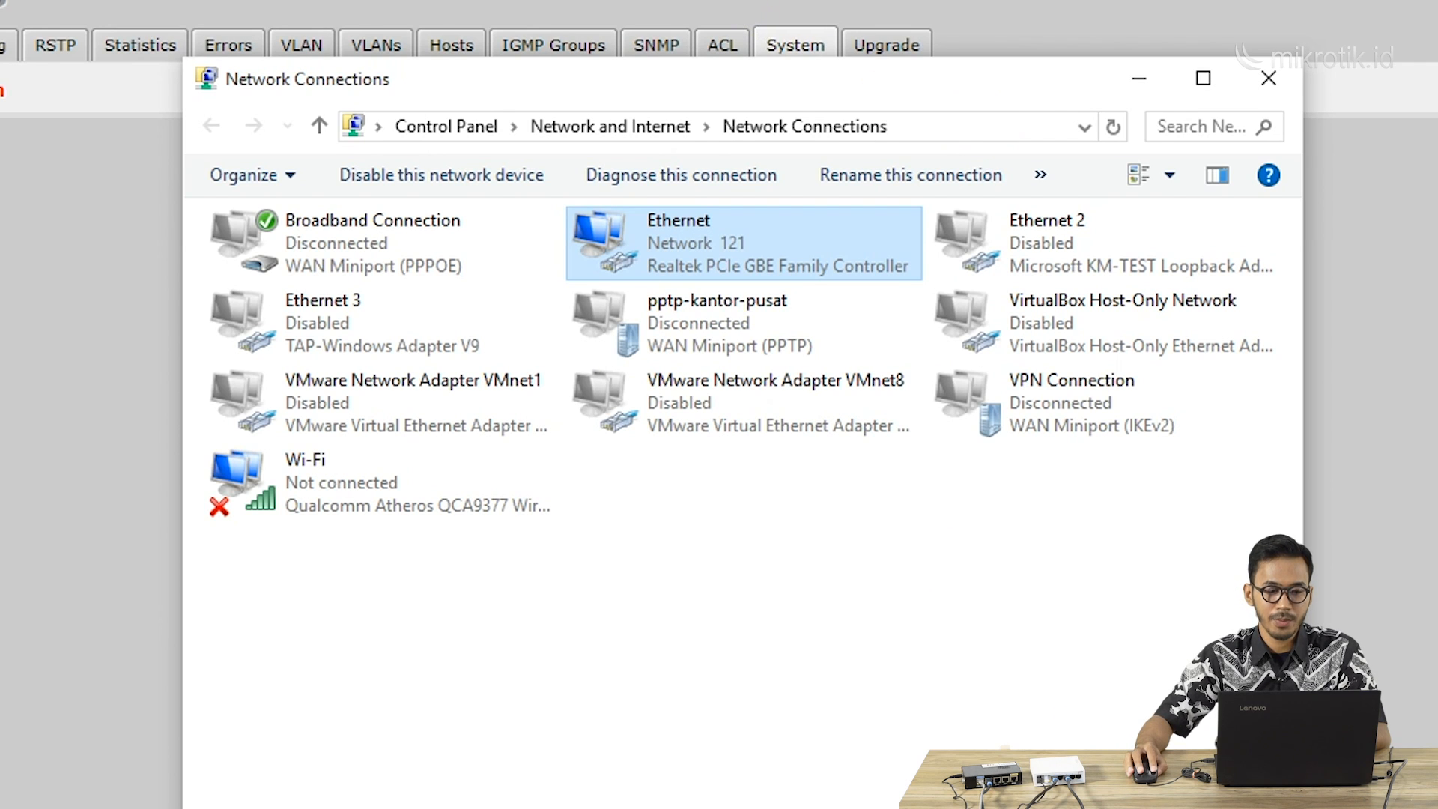
Step: Switch to the browser and open the switch's web interface at its management address 10.10.99.2
{"action": "left_click", "coordinate": [804, 44]}
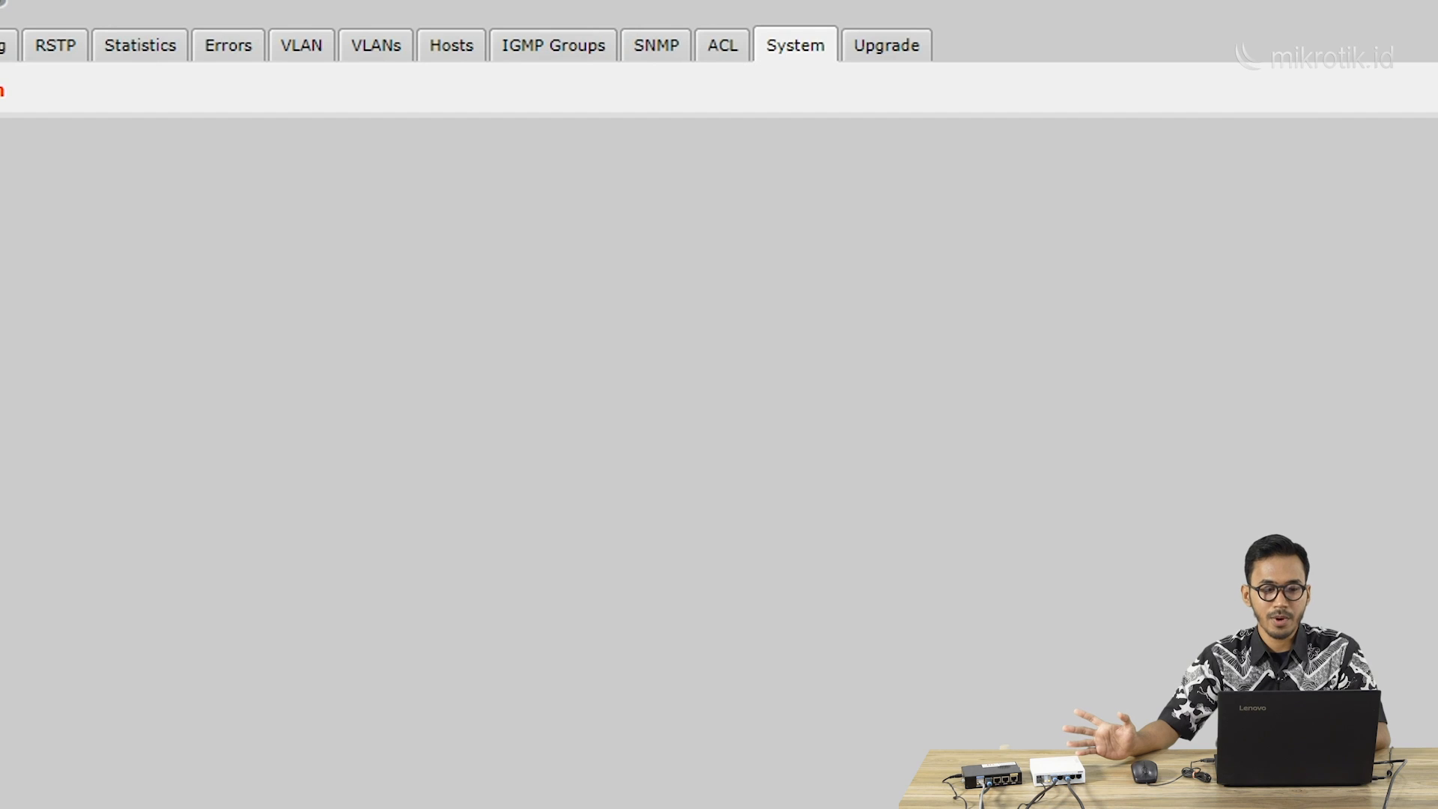
{"action": "left_click", "coordinate": [701, 58]}
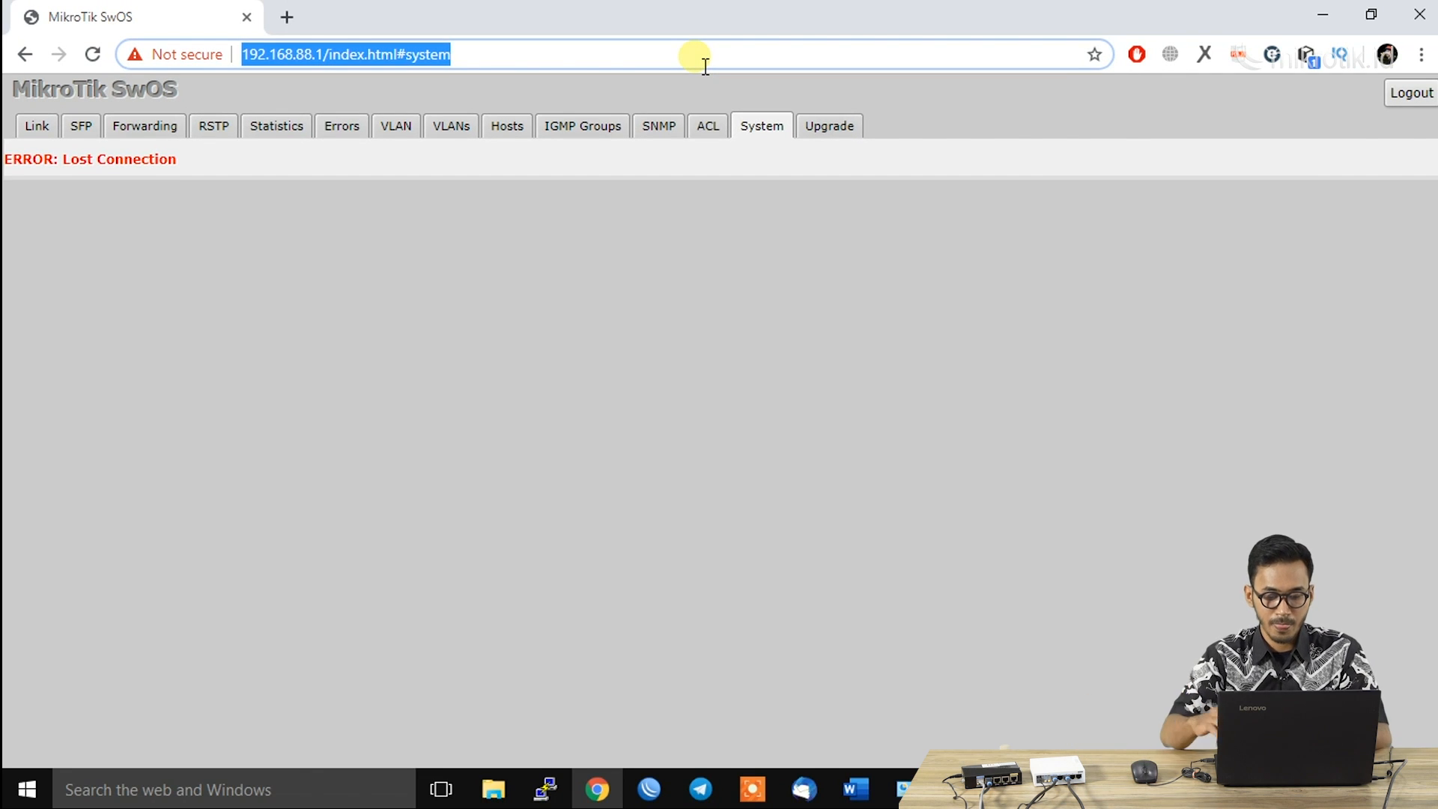
{"action": "type", "text": "10"}
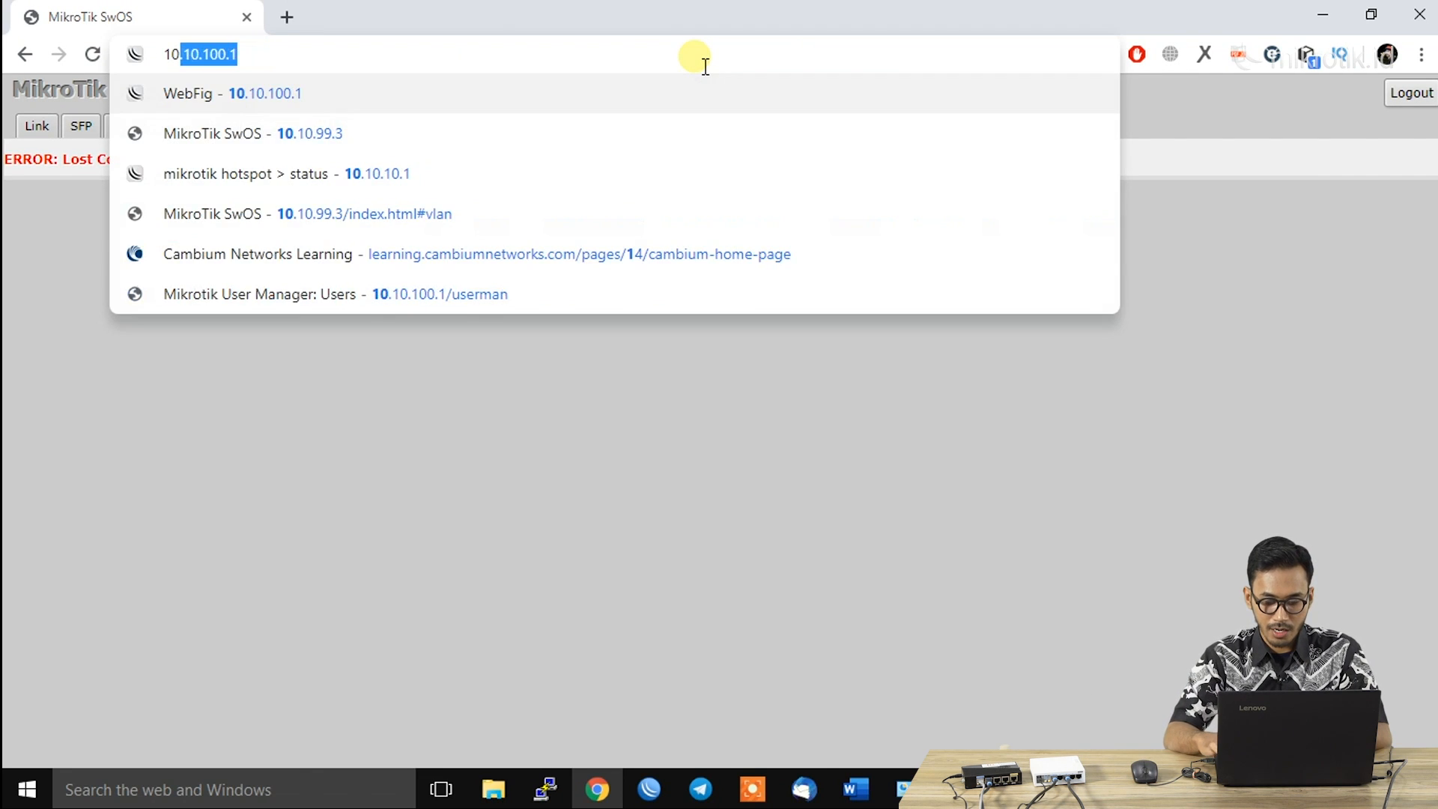
{"action": "type", "text": ".10."}
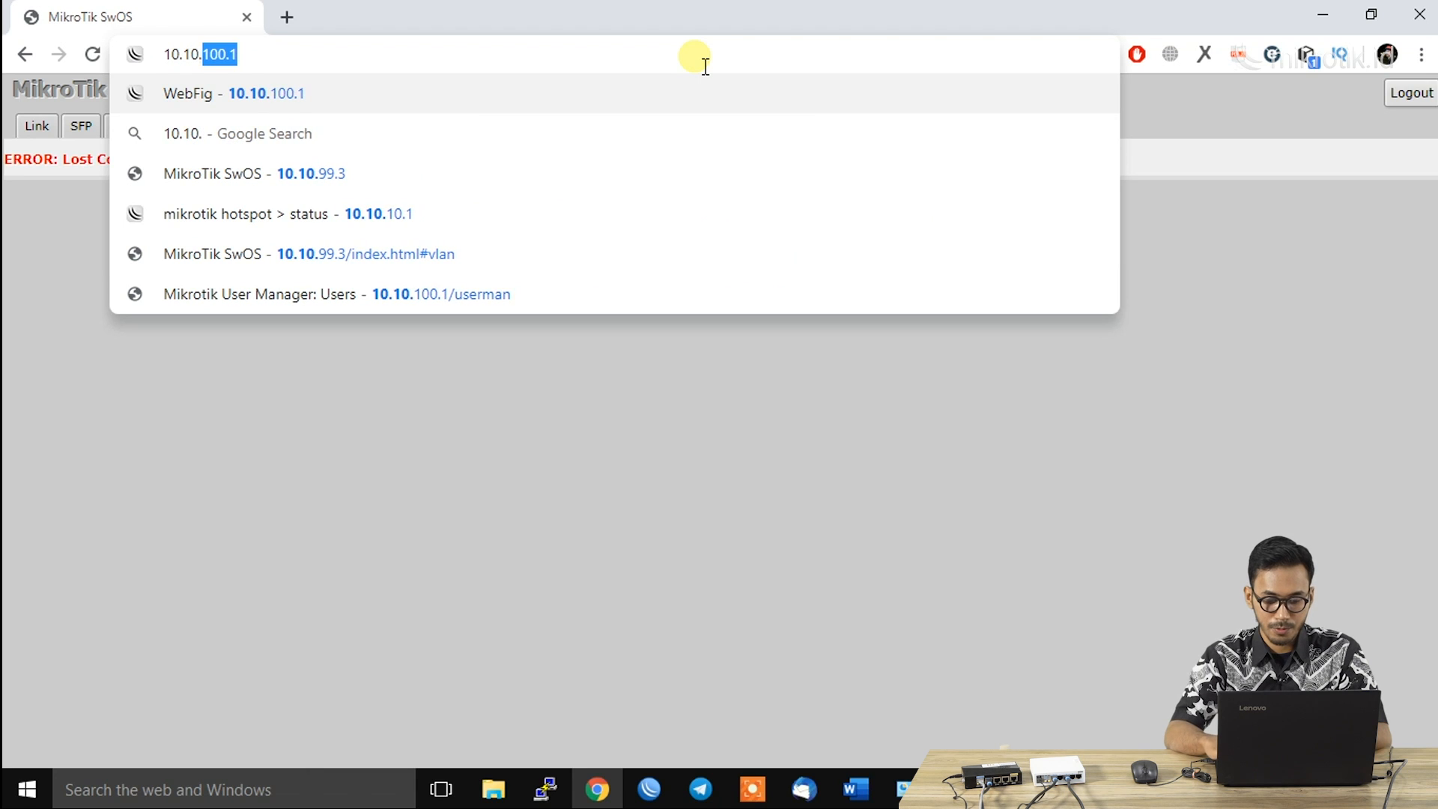
{"action": "type", "text": "99.2"}
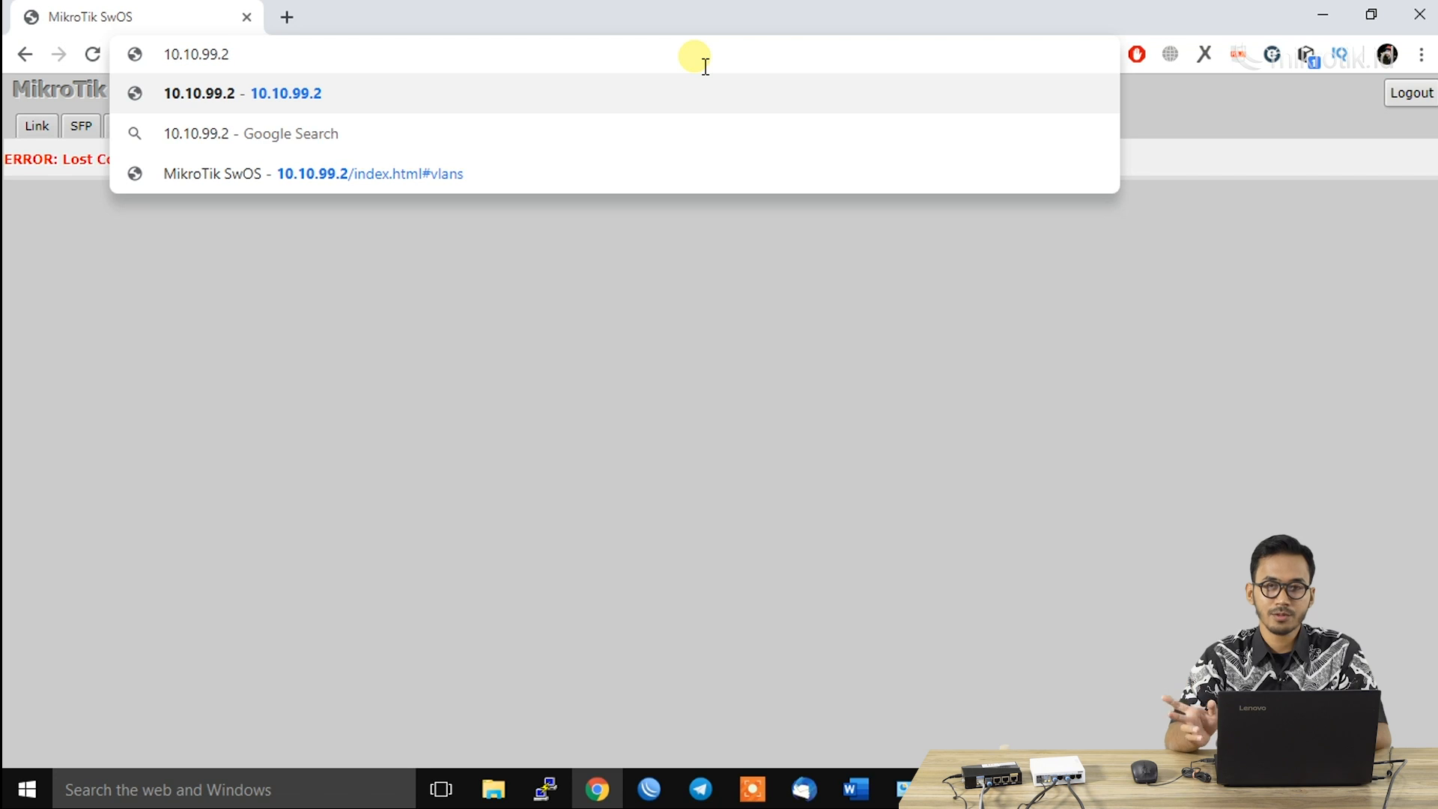
{"action": "key", "text": "Return"}
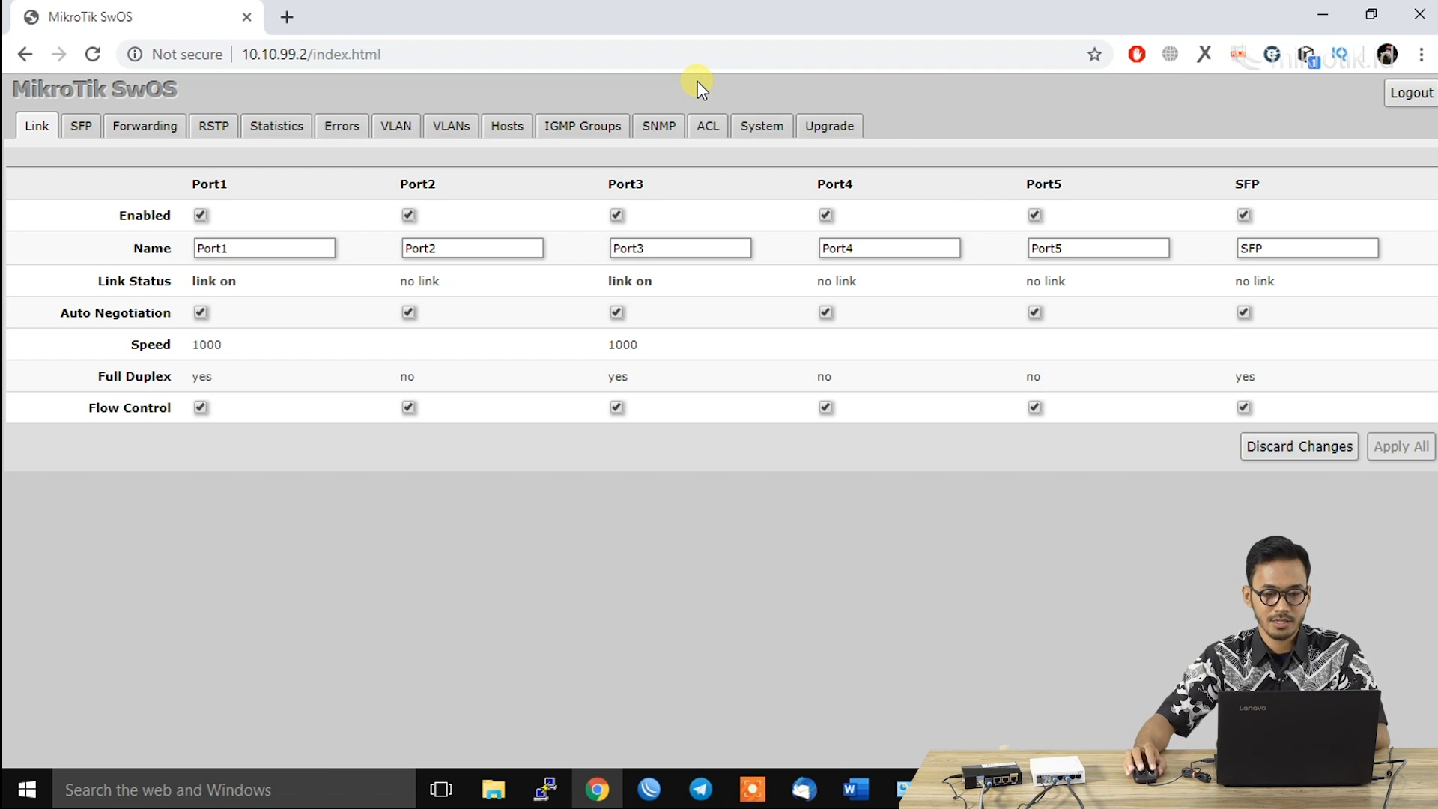
Step: Switch to WinBox, connect to Router Utama at 10.10.20.1, and reposition its window over the browser
{"action": "left_click", "coordinate": [648, 789]}
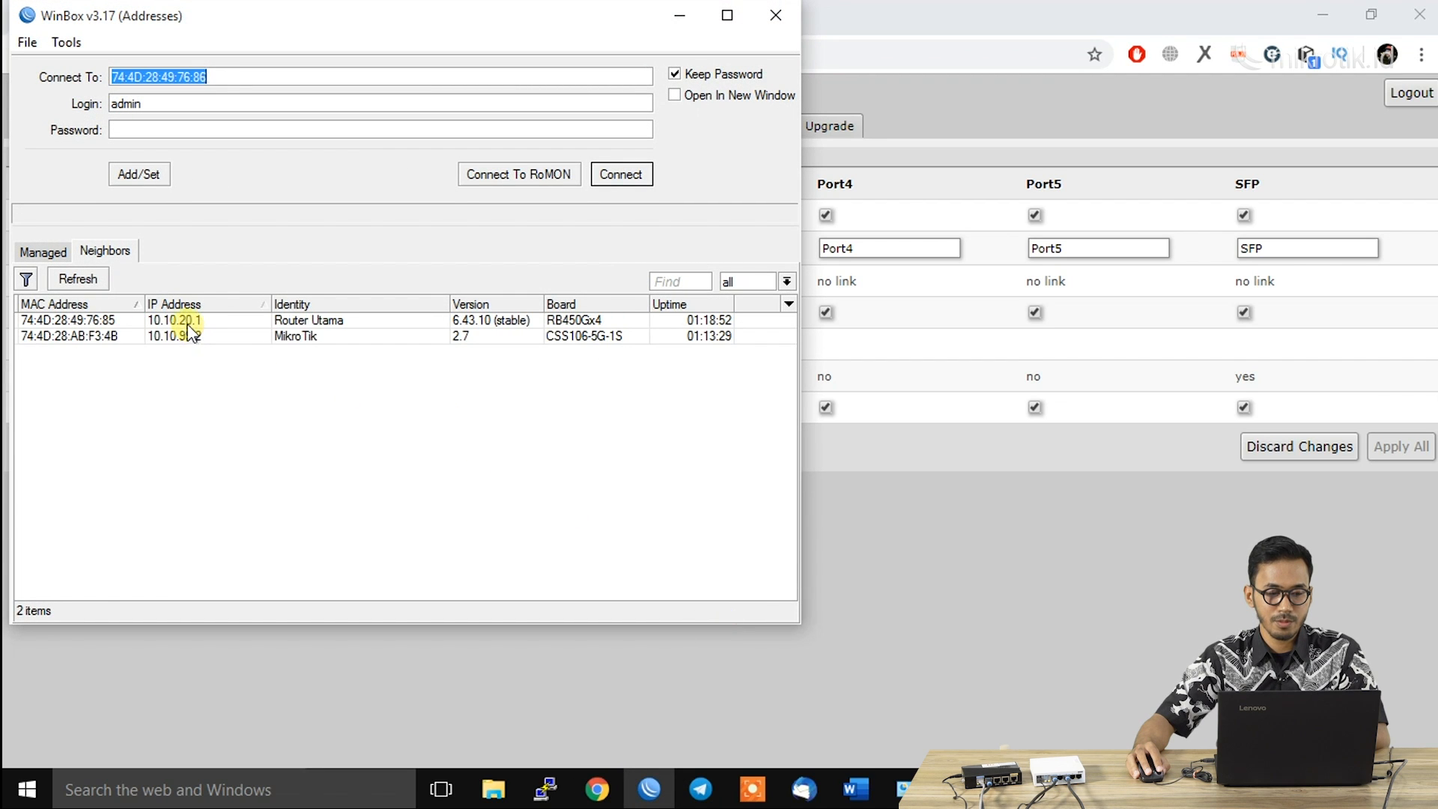
{"action": "left_click", "coordinate": [187, 322]}
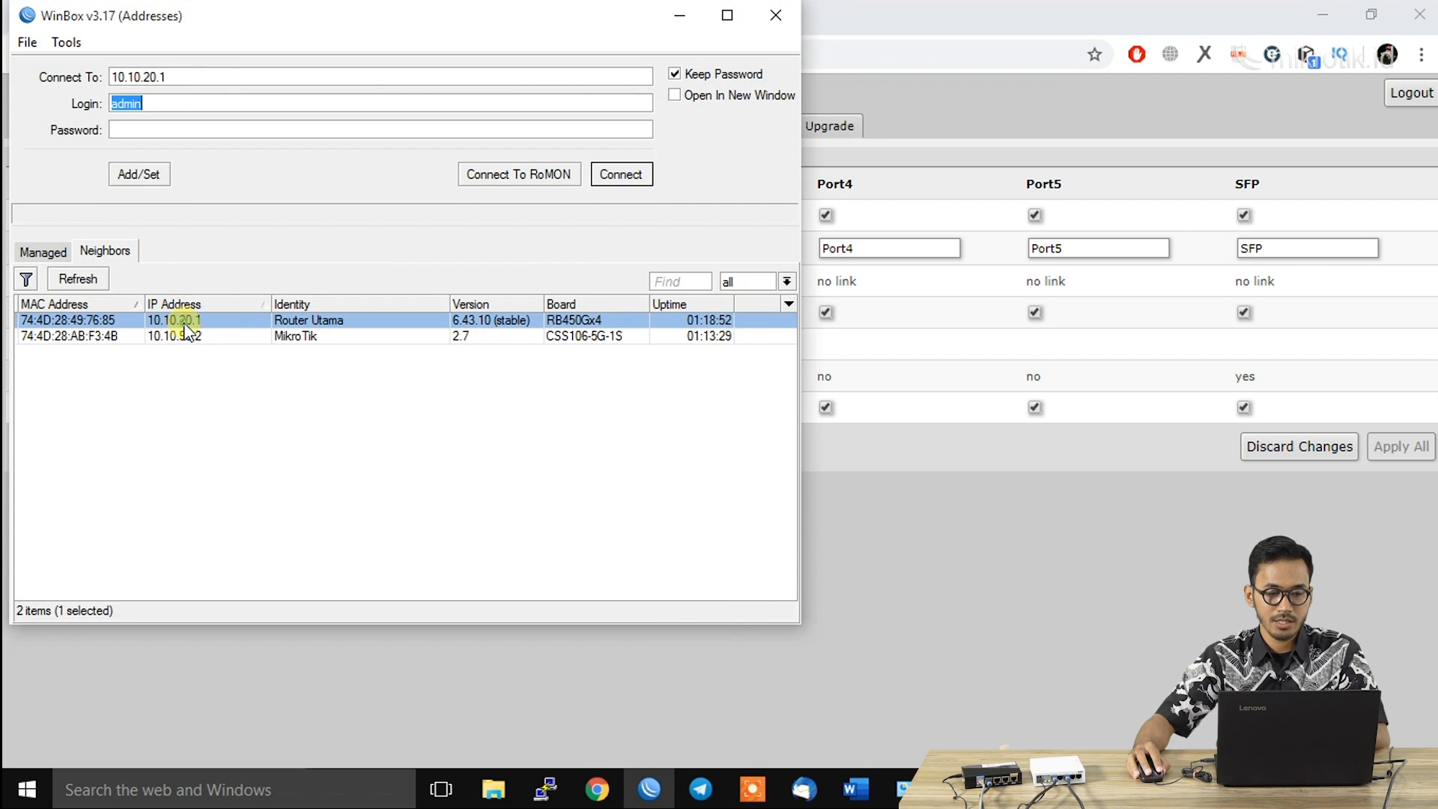
{"action": "left_click", "coordinate": [616, 177]}
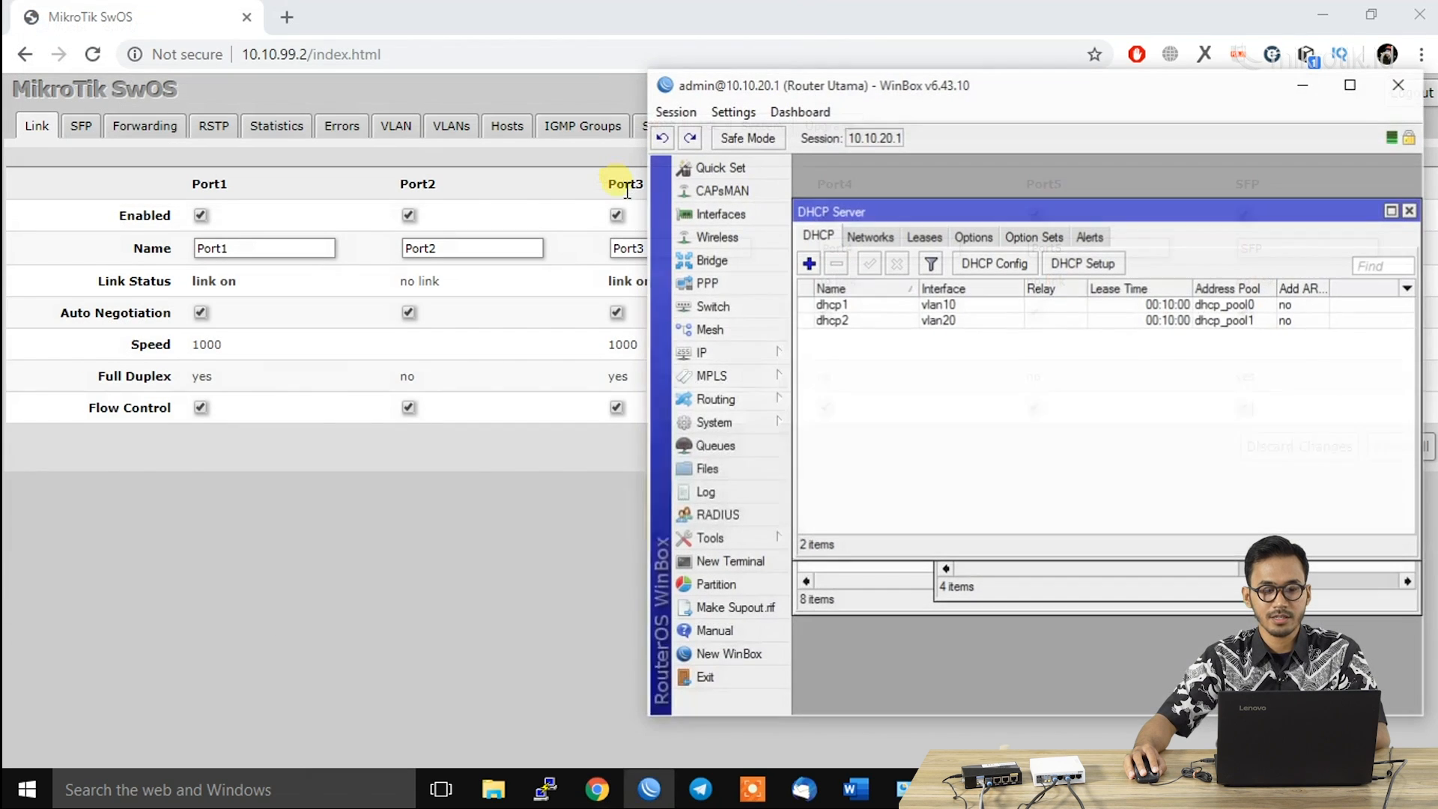
{"action": "left_click_drag", "start_coordinate": [976, 84], "coordinate": [821, 86]}
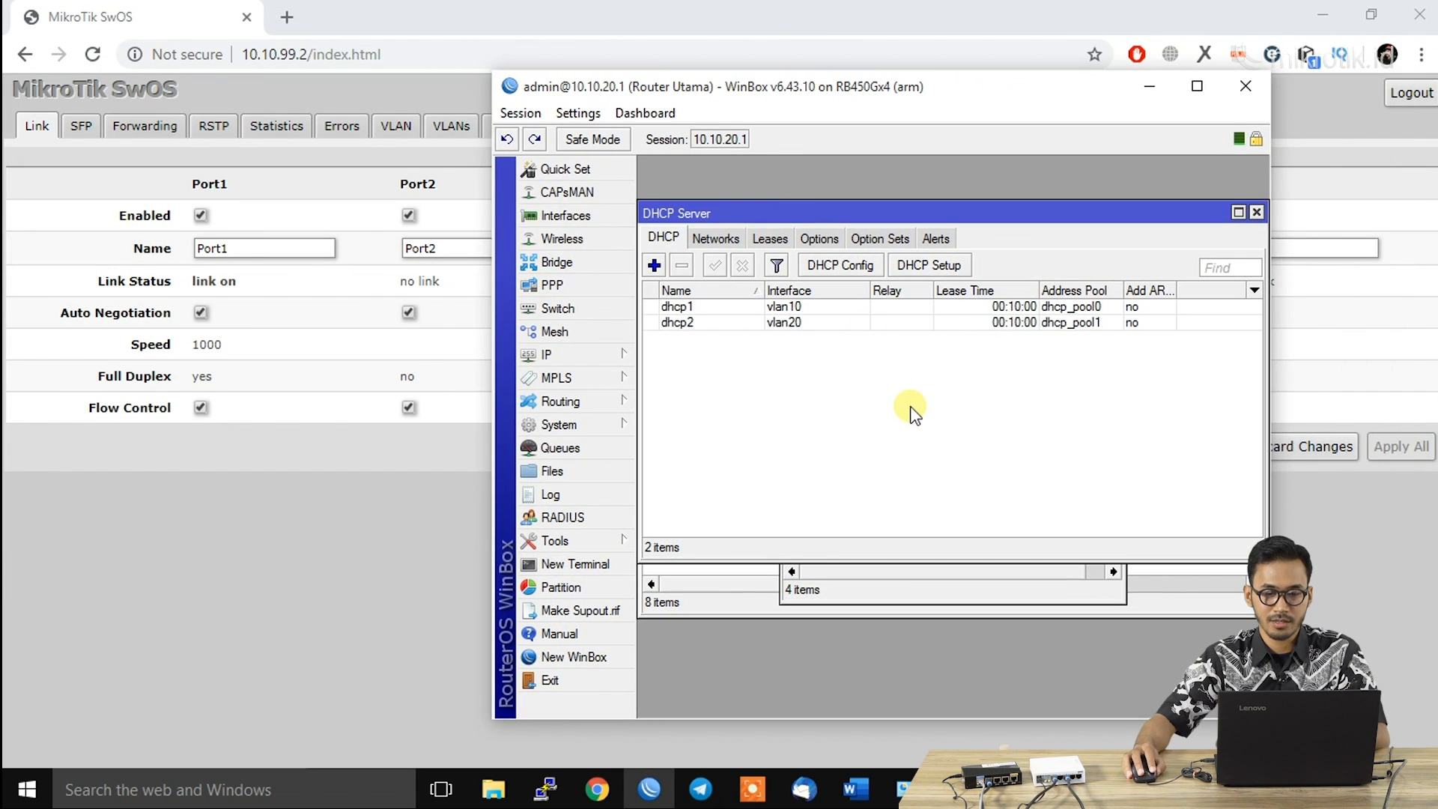
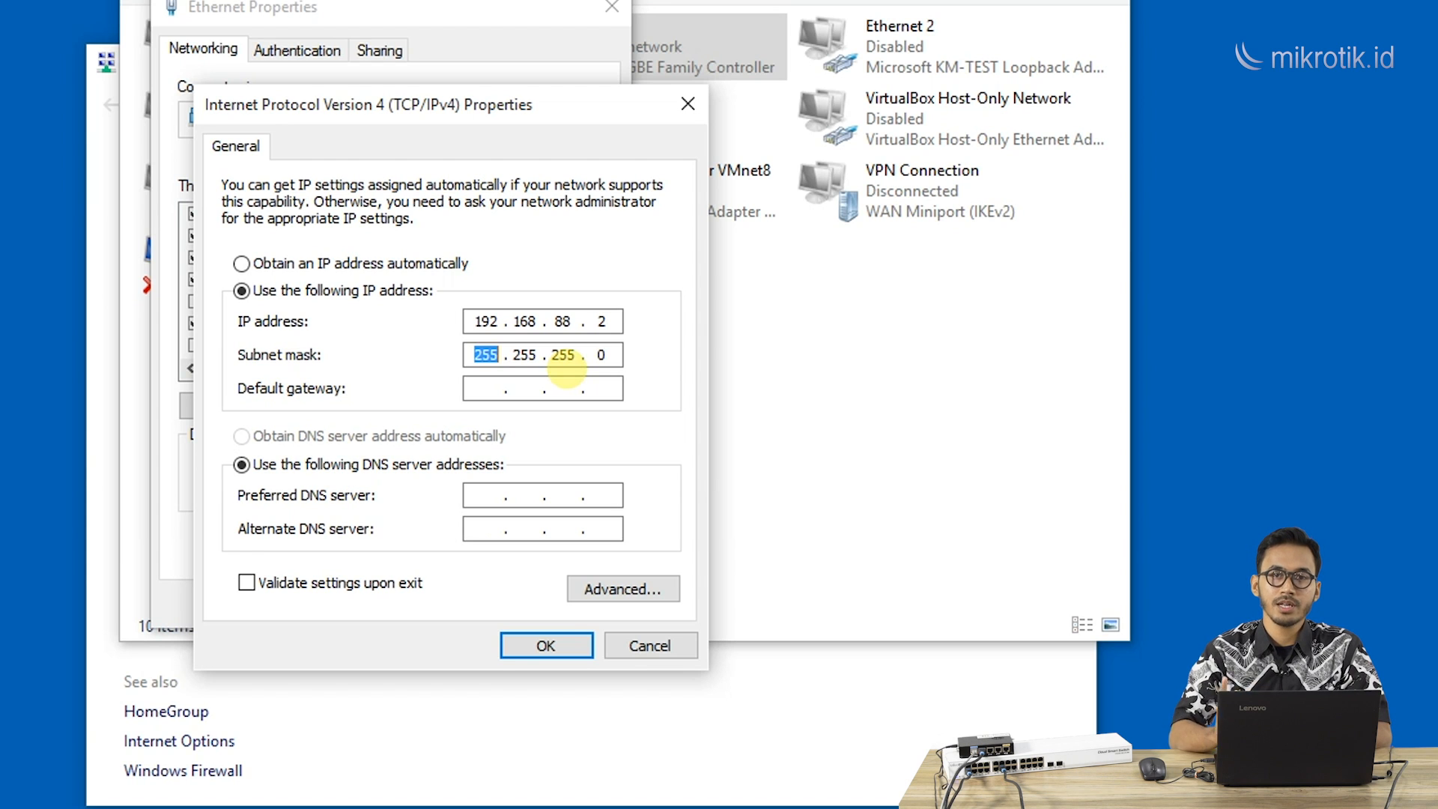
Step: Apply the static IP address 192.168.88.2 with subnet mask 255.255.255.0 to the Ethernet adapter, and close the Windows network settings
{"action": "left_click", "coordinate": [543, 646]}
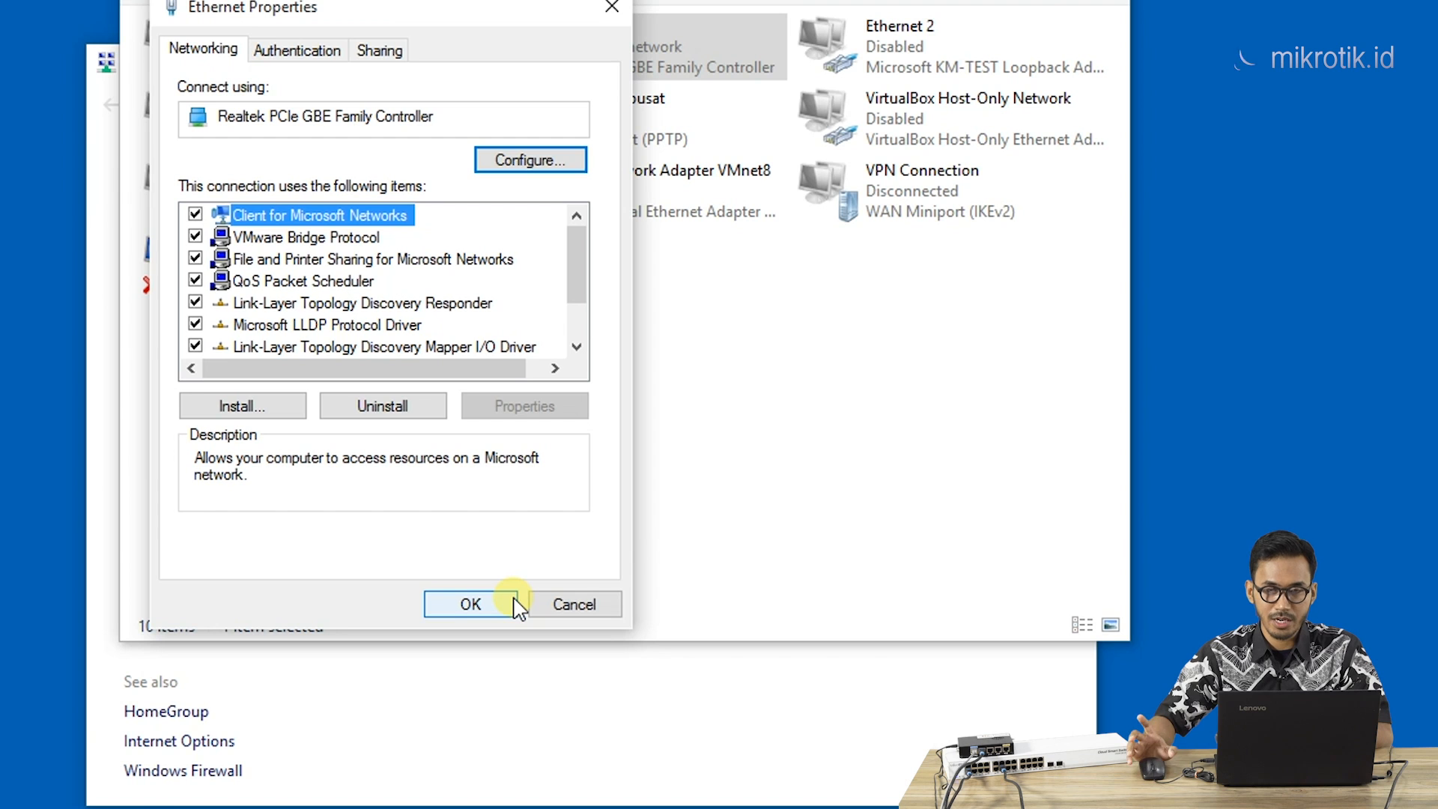
{"action": "left_click", "coordinate": [477, 607]}
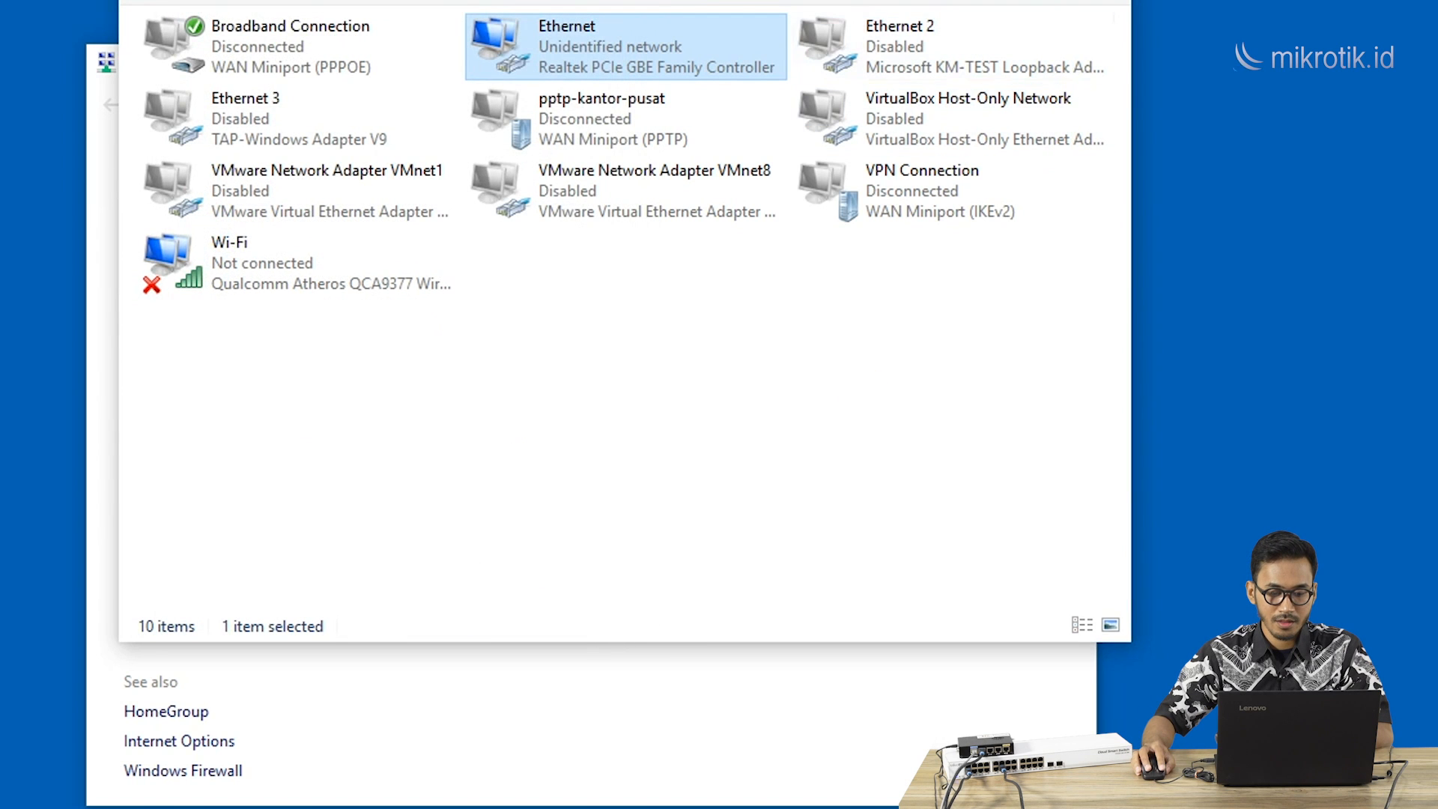
{"action": "key", "text": "alt+F4"}
{"action": "left_click", "coordinate": [1075, 57]}
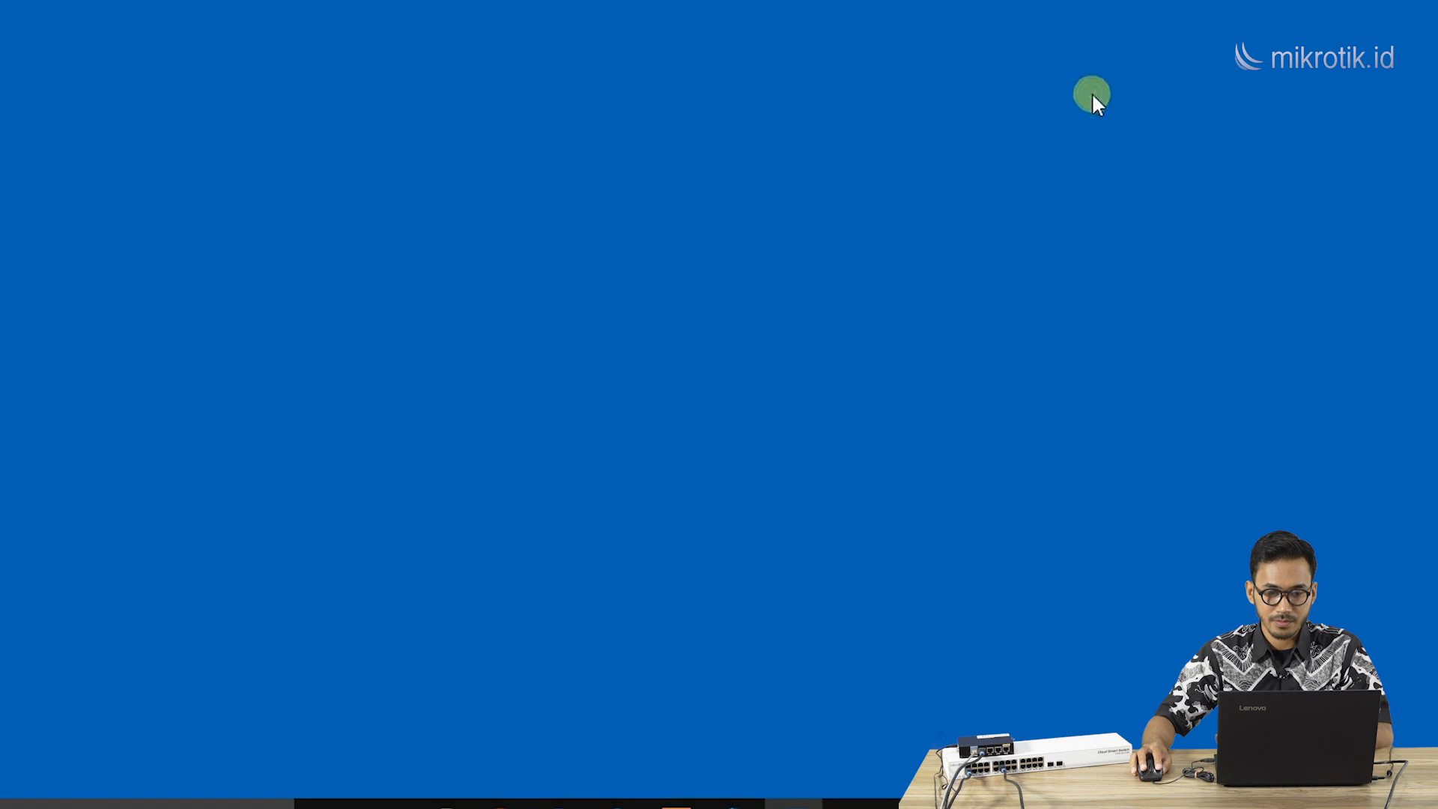
Step: From WinBox's neighbor list, open the CSS326-24G-2S+ switch at 192.168.88.1 and sign in to its web interface as admin
{"action": "left_click", "coordinate": [646, 790]}
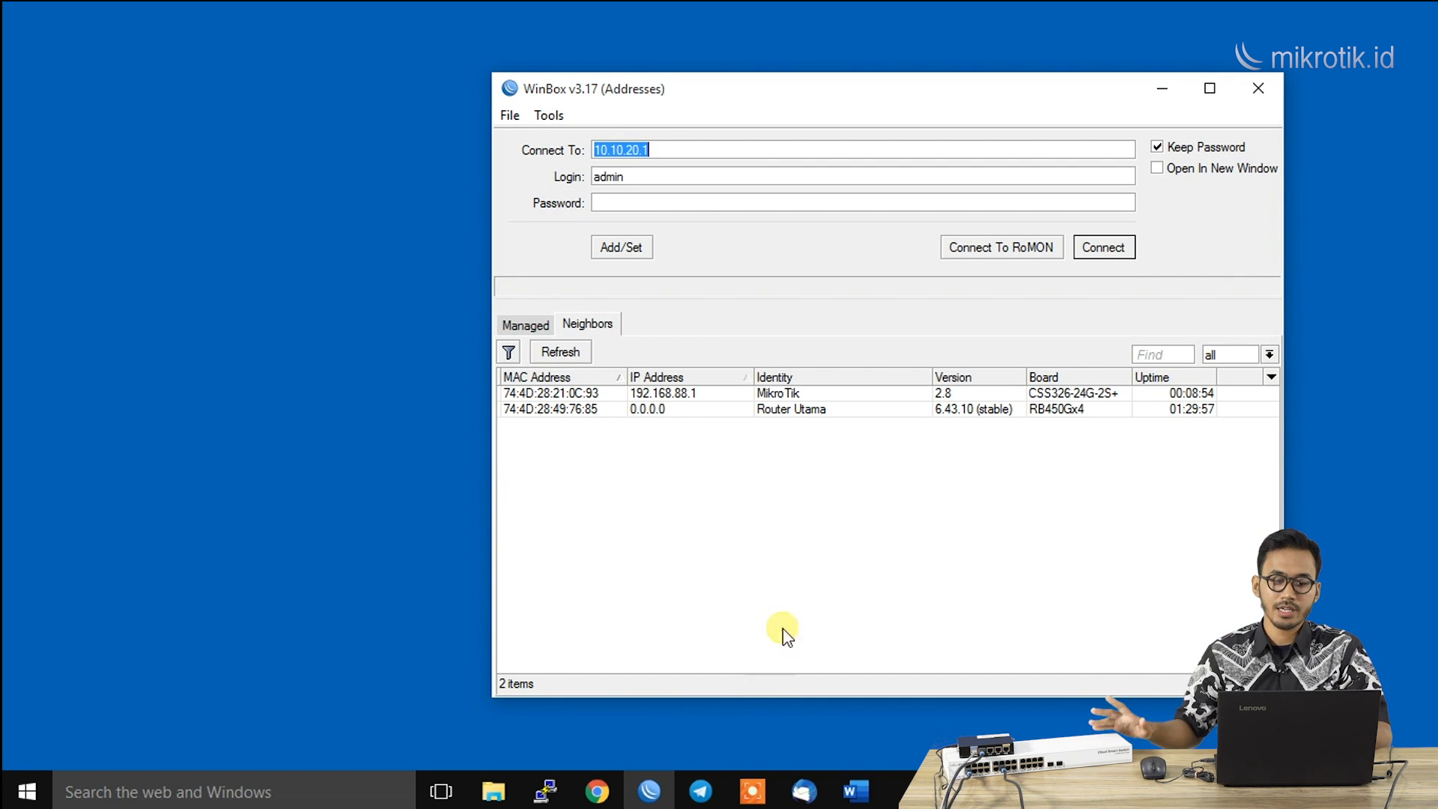
{"action": "left_click", "coordinate": [691, 399]}
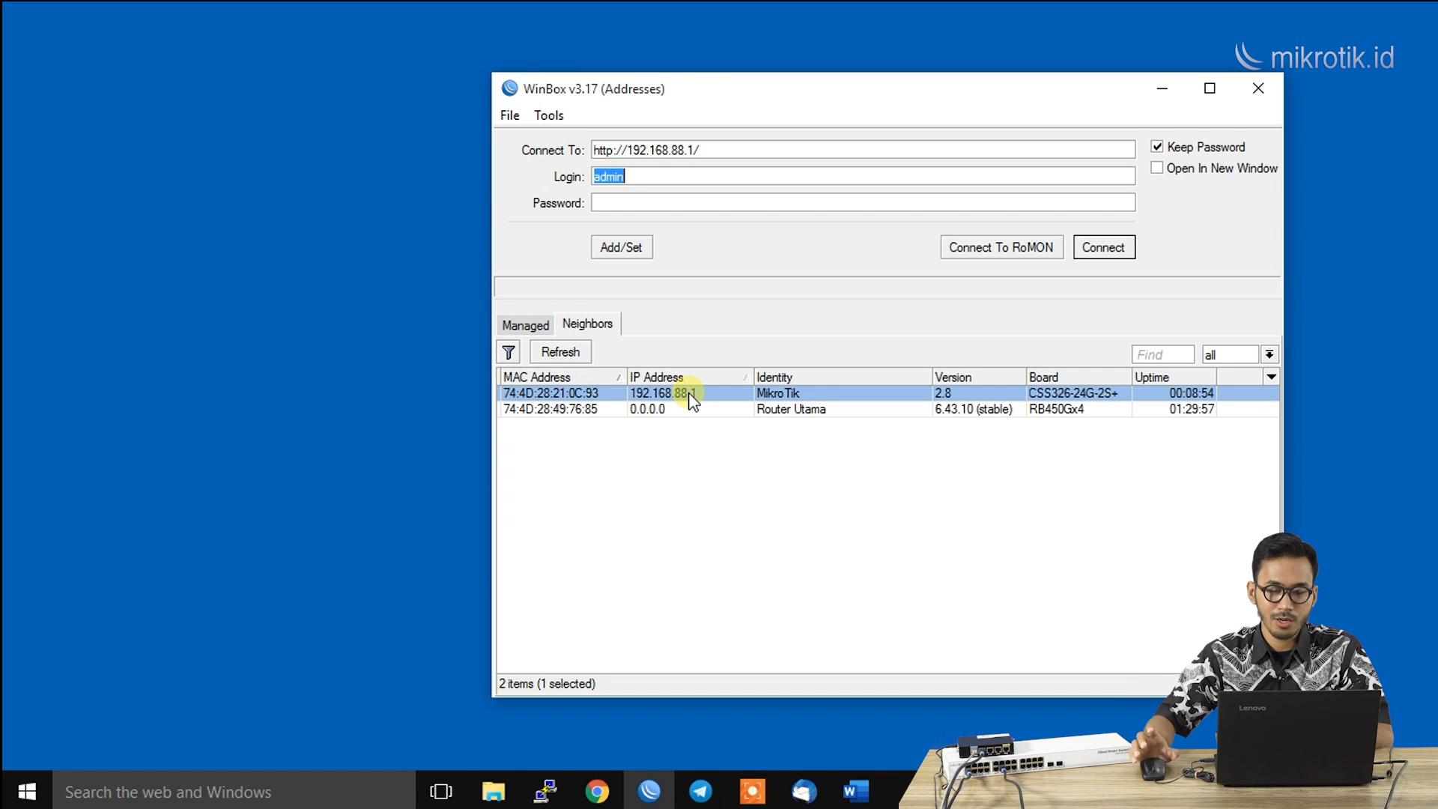
{"action": "left_click", "coordinate": [1101, 248]}
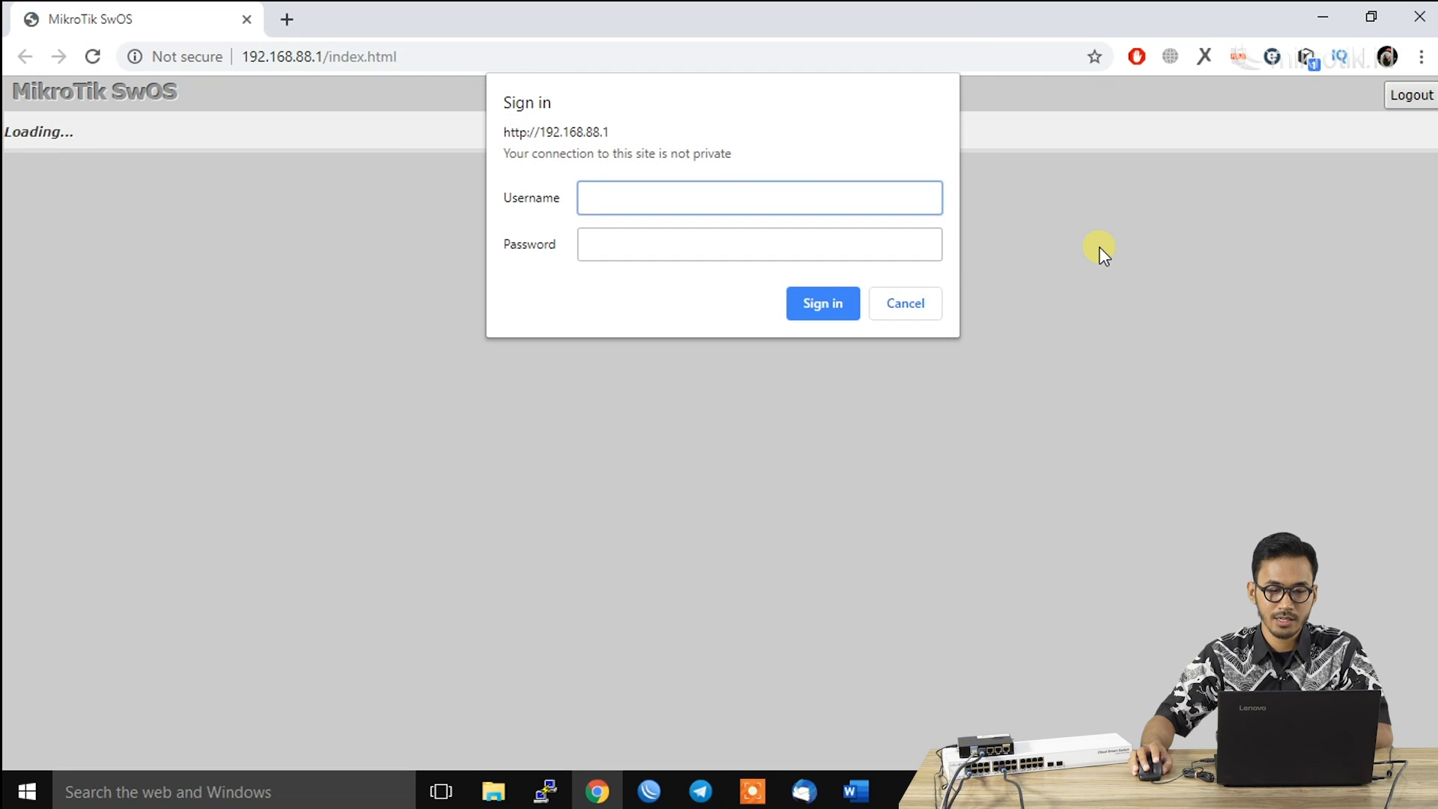
{"action": "type", "text": "admin"}
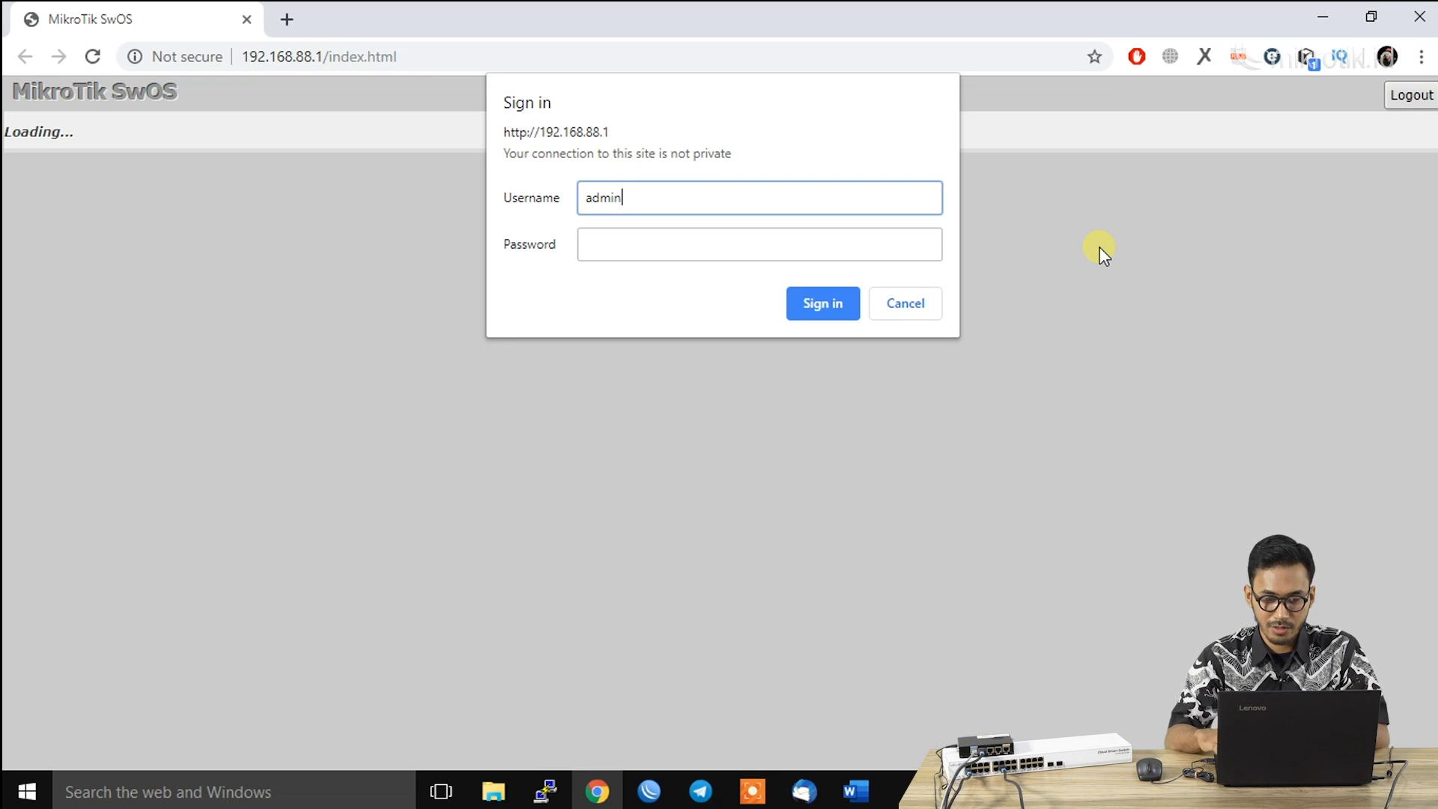
{"action": "key", "text": "Return"}
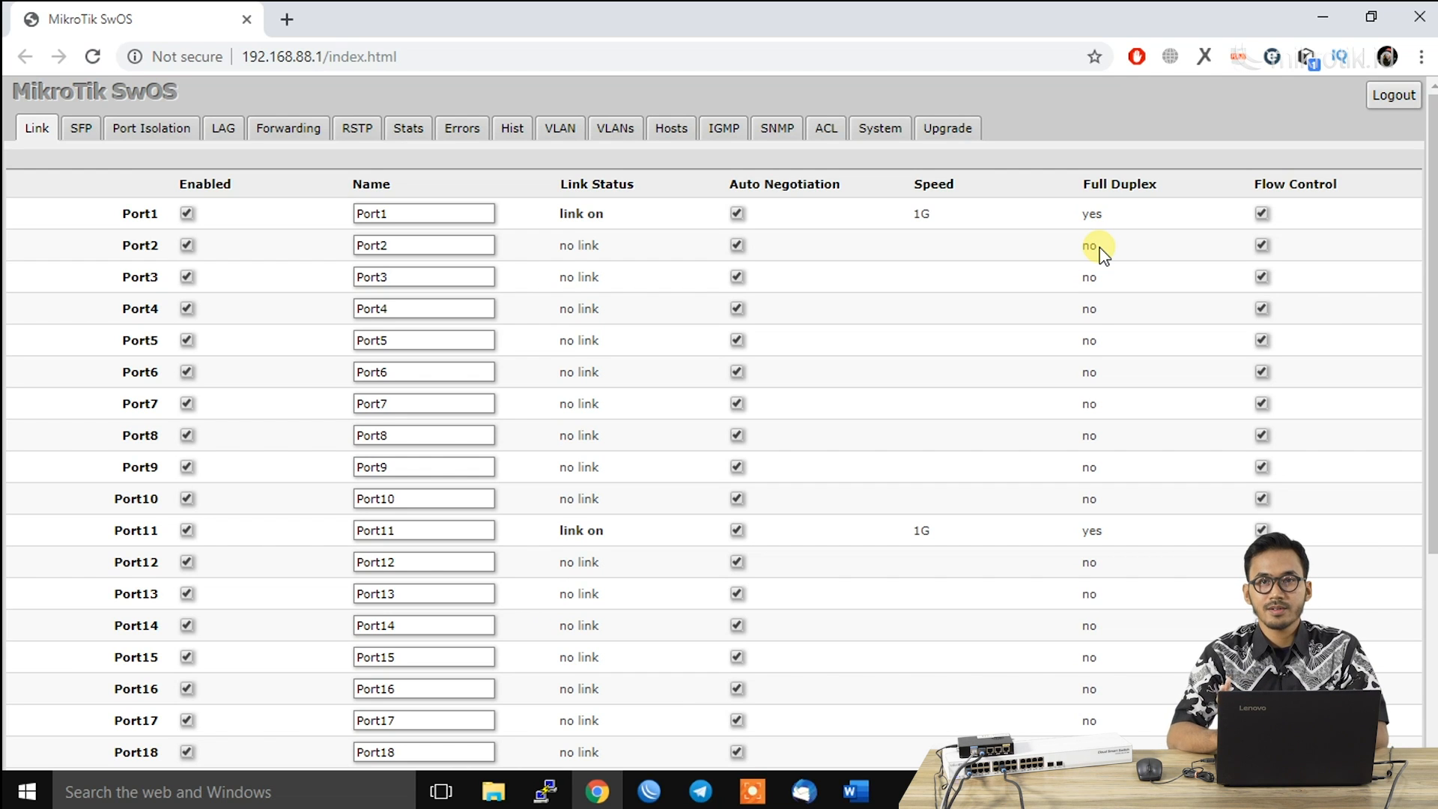
Step: In the switch's VLAN settings, set VLAN Receive to only tagged on Port1 and only untagged on Port10 and Port11
{"action": "left_click", "coordinate": [560, 129]}
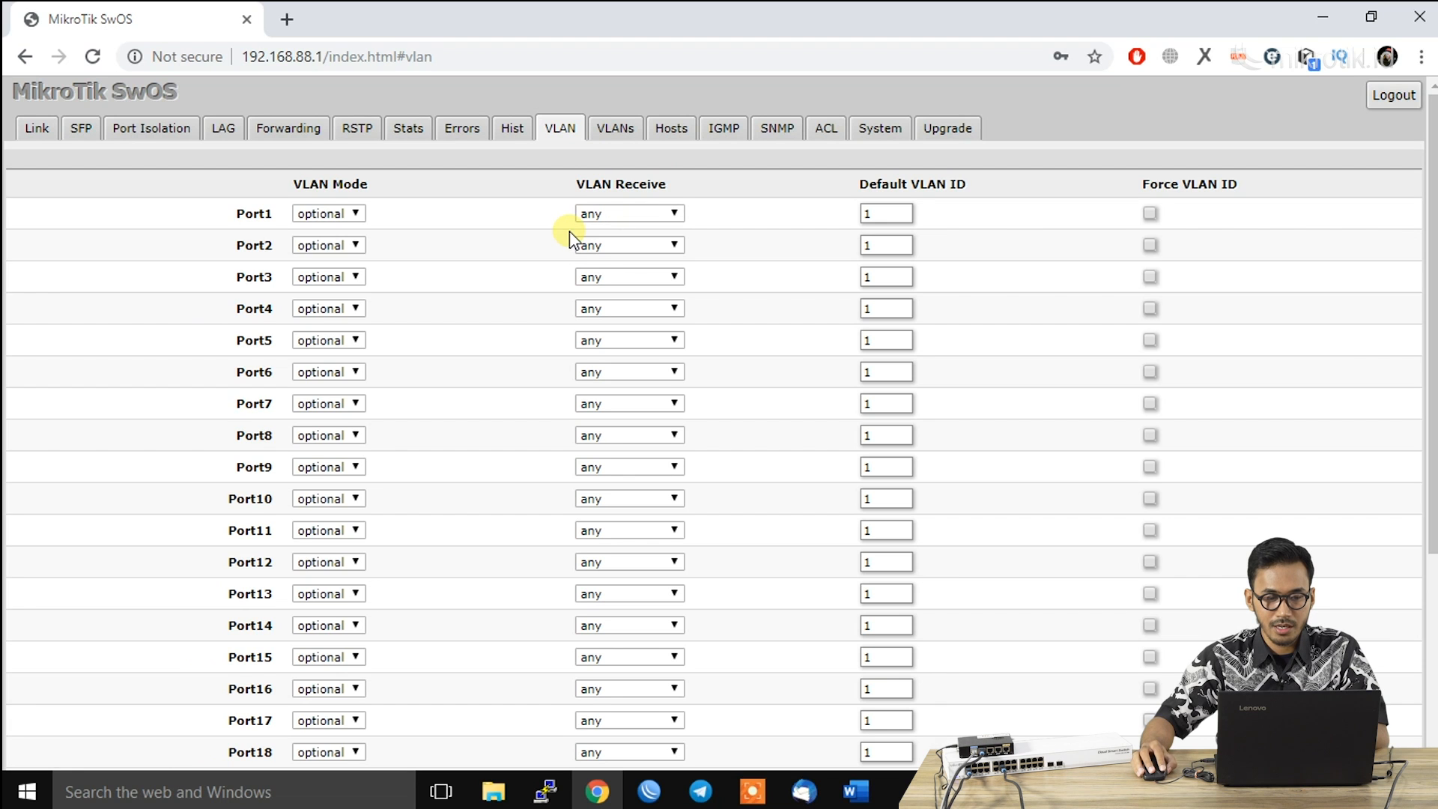
{"action": "left_click", "coordinate": [587, 216]}
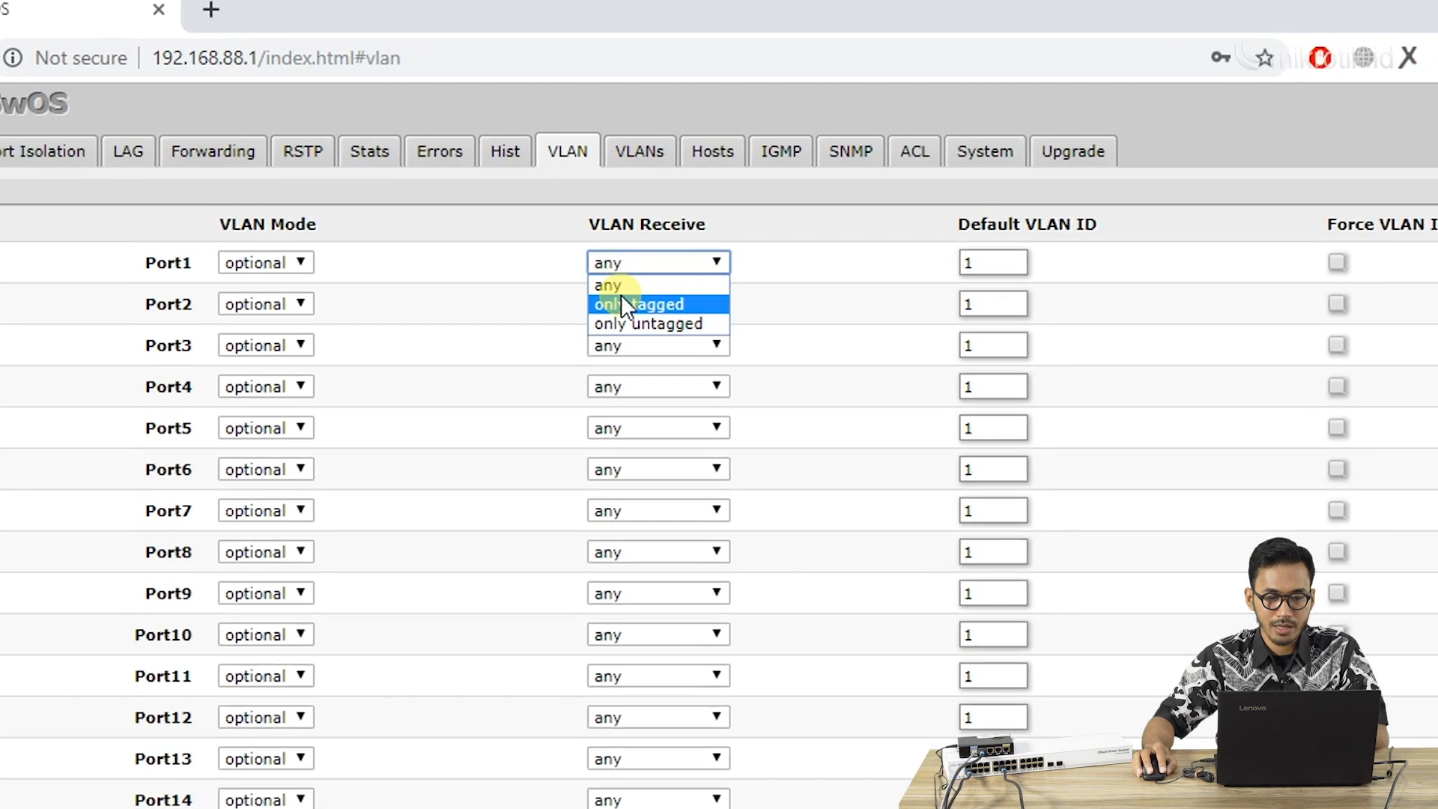
{"action": "left_click", "coordinate": [627, 320]}
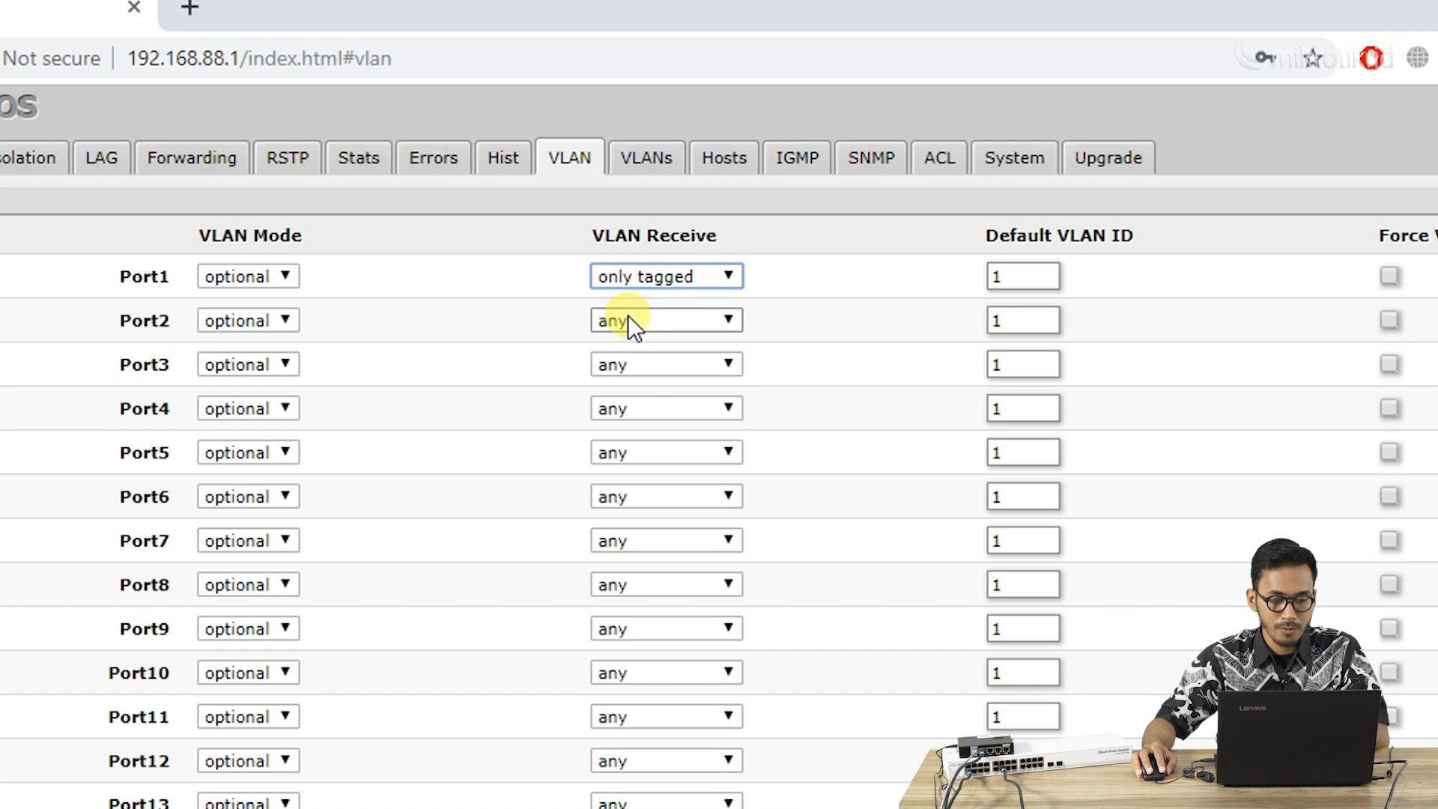
{"action": "left_click", "coordinate": [690, 667]}
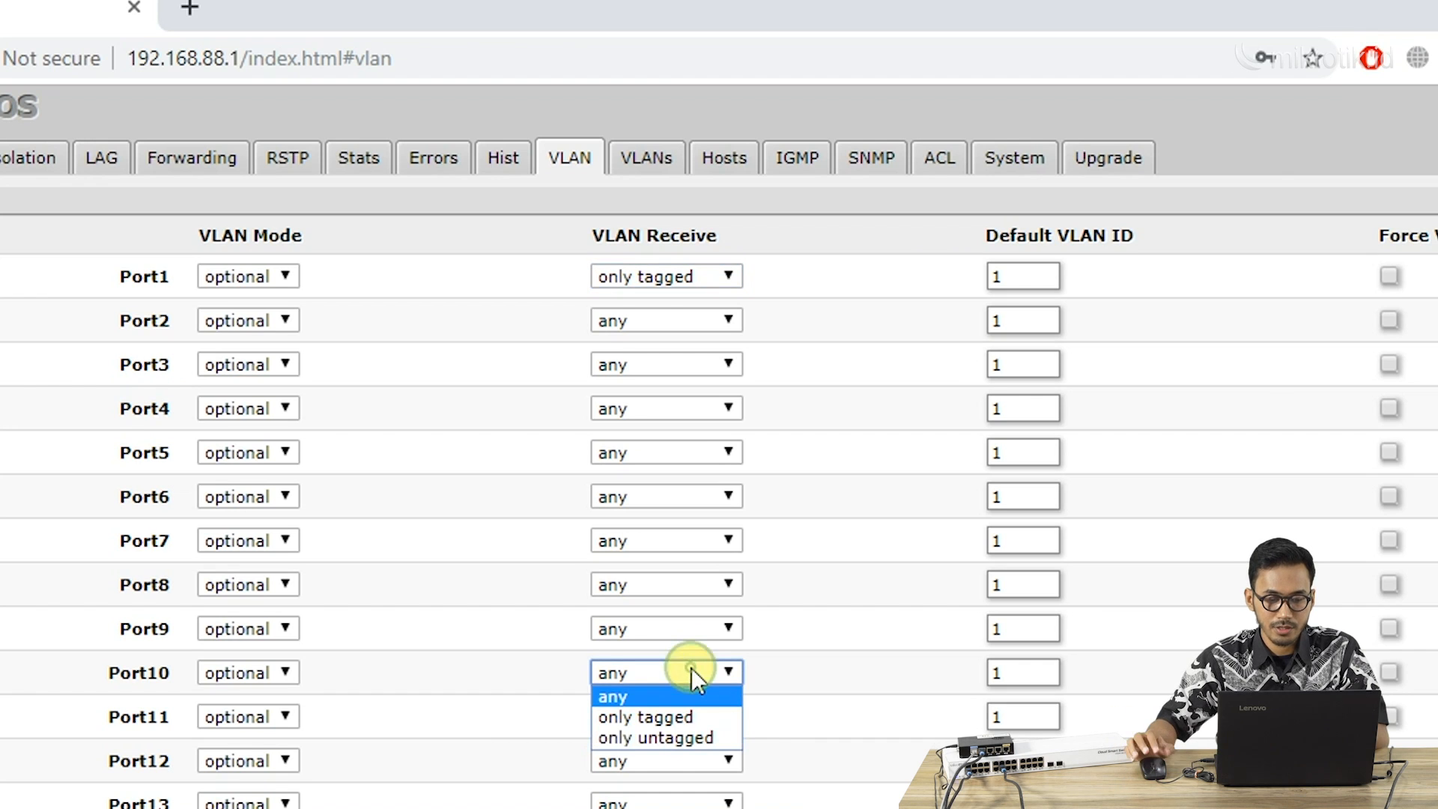
{"action": "left_click", "coordinate": [696, 736]}
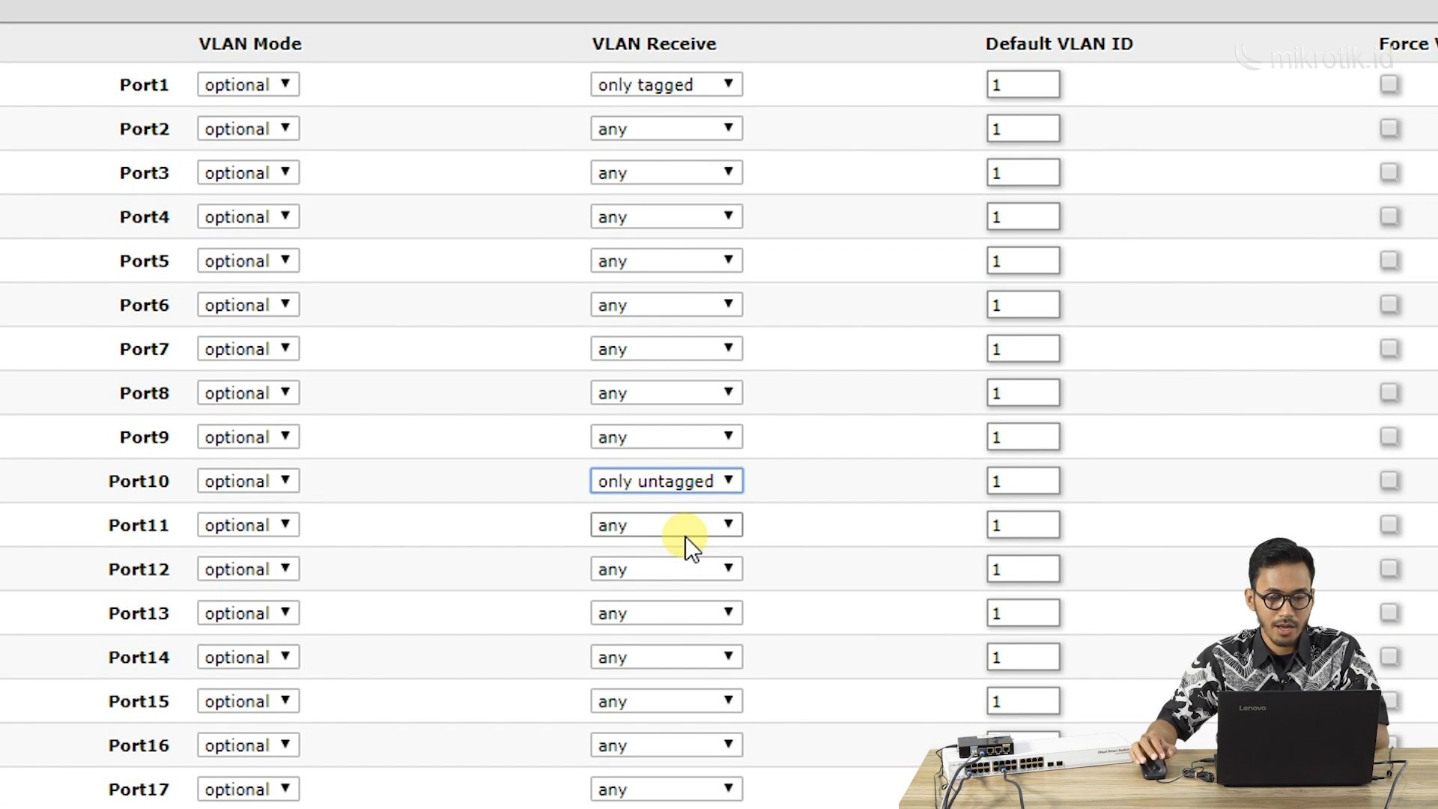
{"action": "left_click", "coordinate": [686, 532]}
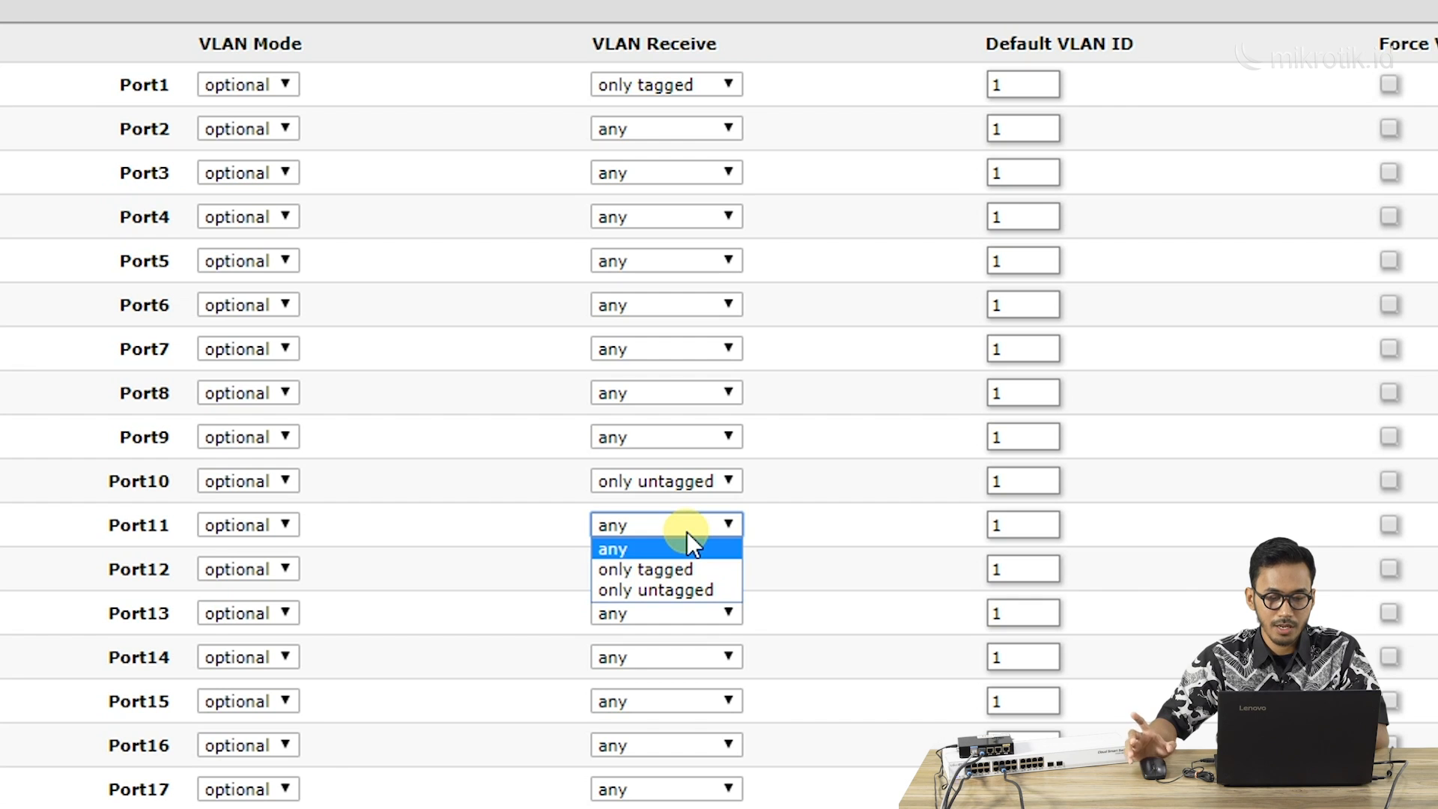
{"action": "left_click", "coordinate": [701, 589]}
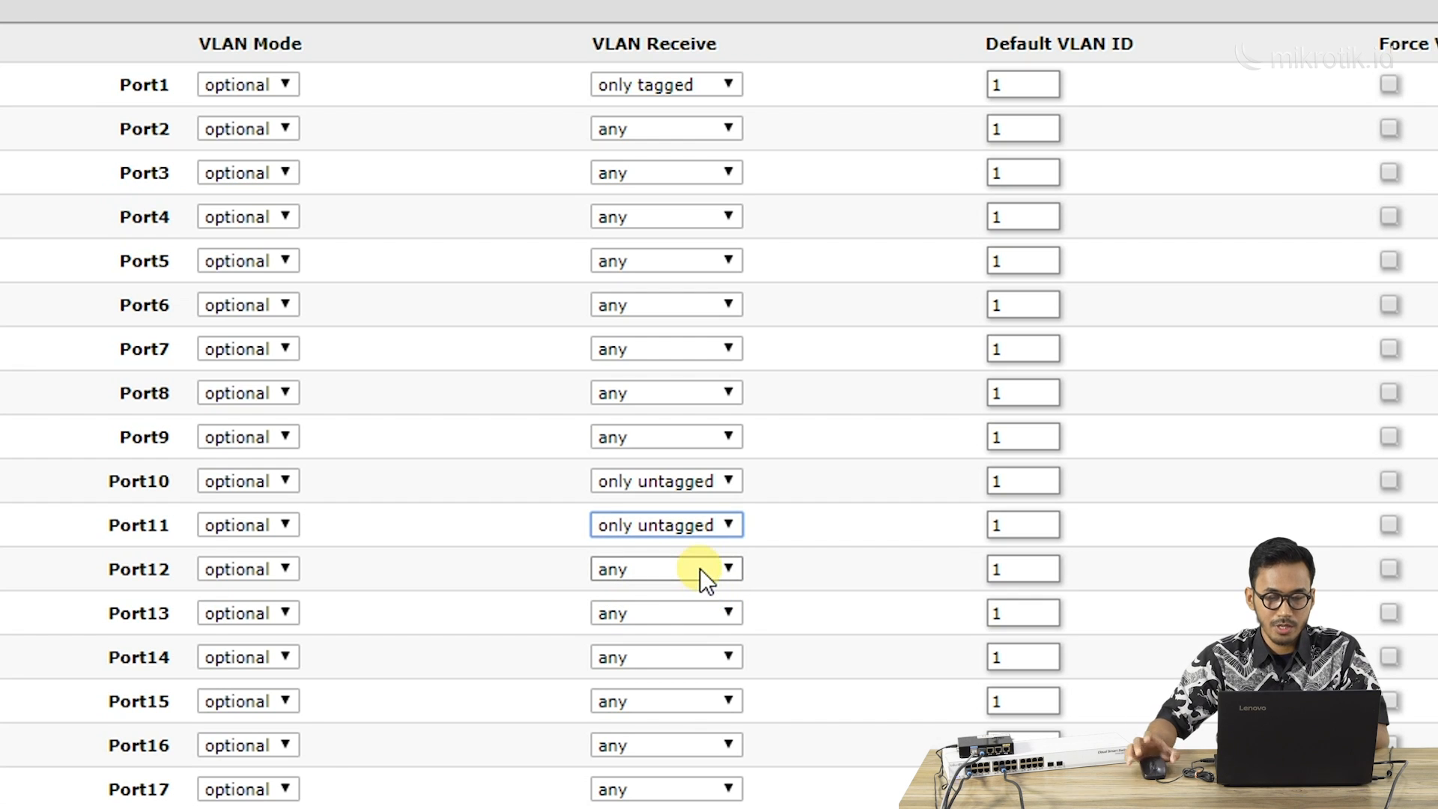
Step: Set the Default VLAN ID to 10 on Port10 and 20 on Port11
{"action": "left_click", "coordinate": [1015, 483]}
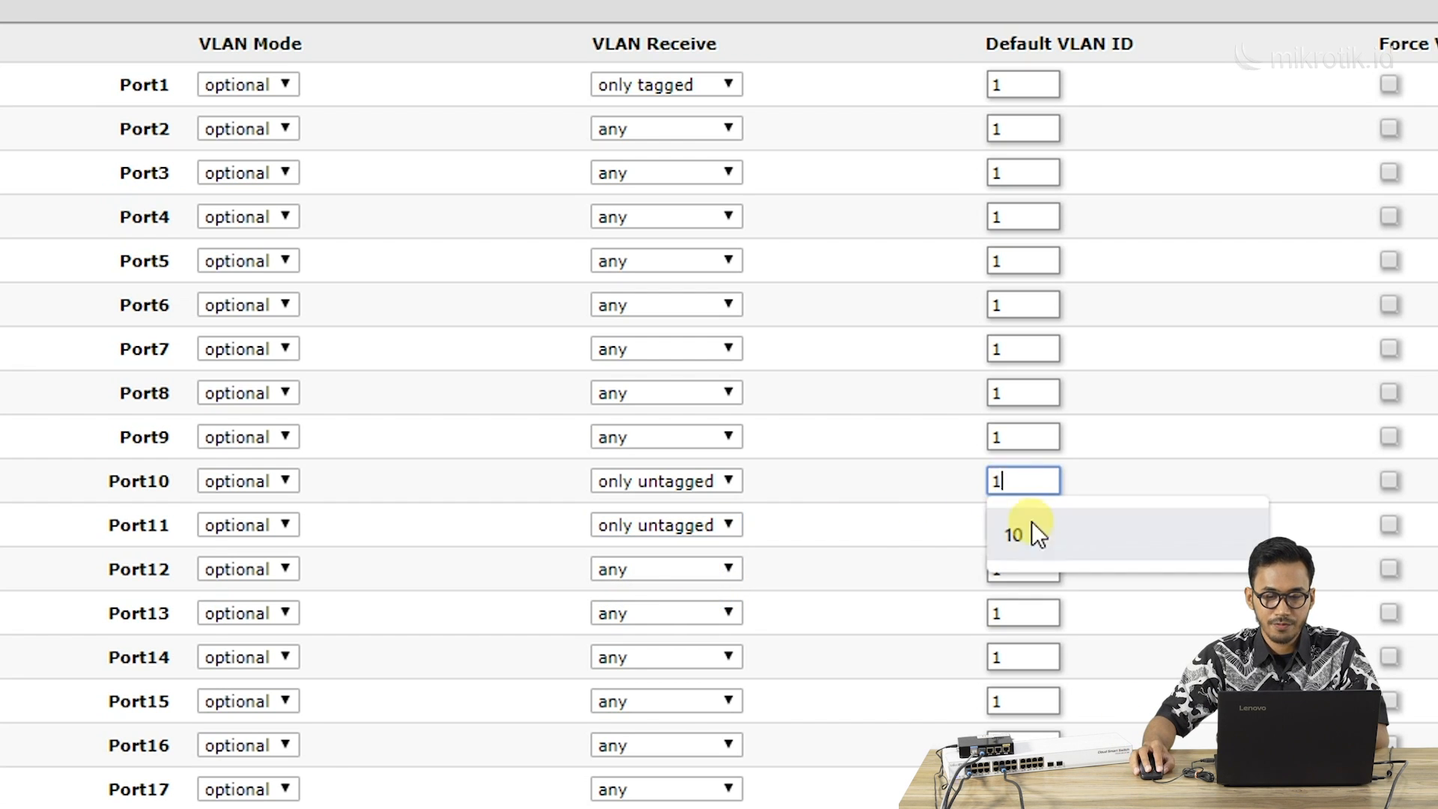
{"action": "type", "text": "0"}
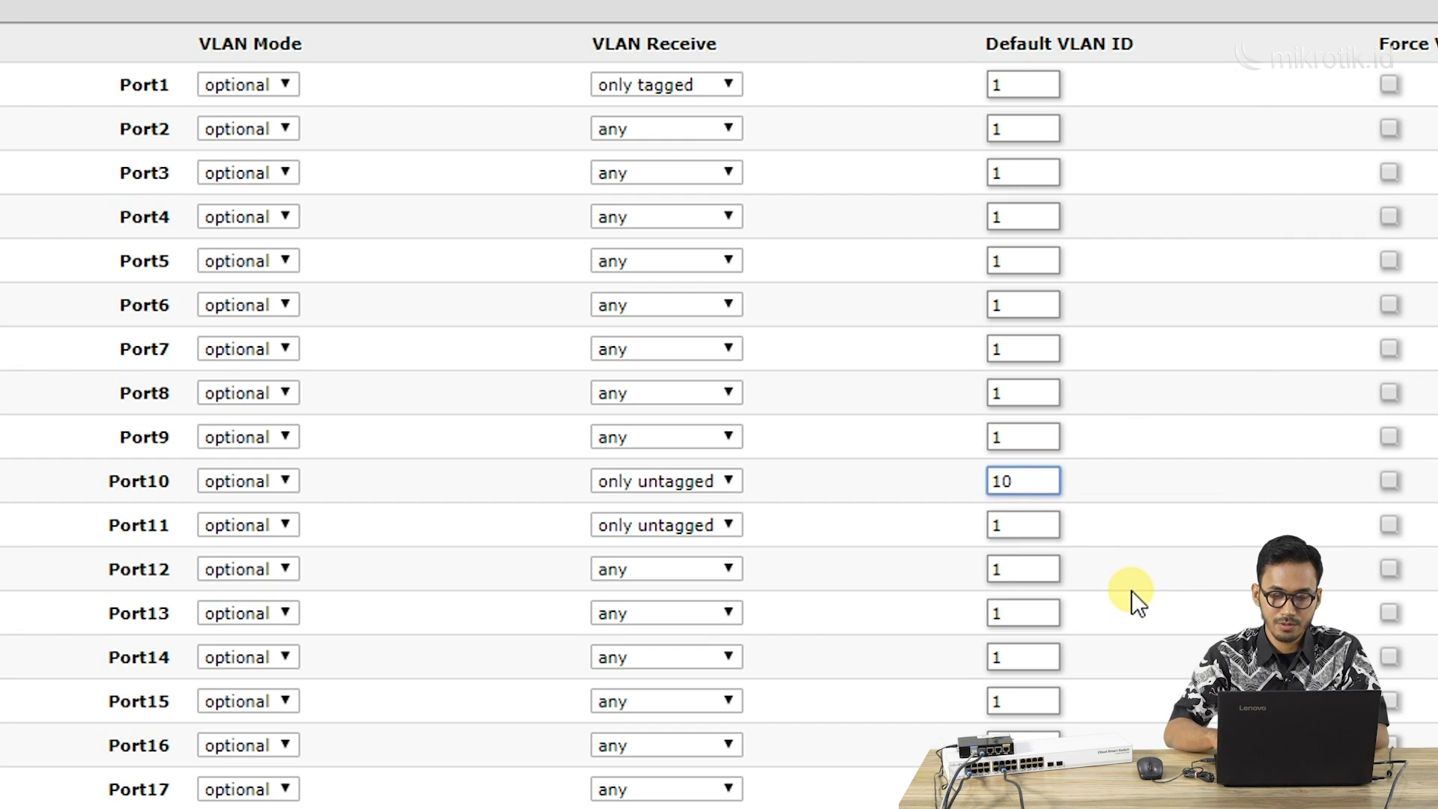
{"action": "left_click_drag", "start_coordinate": [1032, 532], "coordinate": [873, 545]}
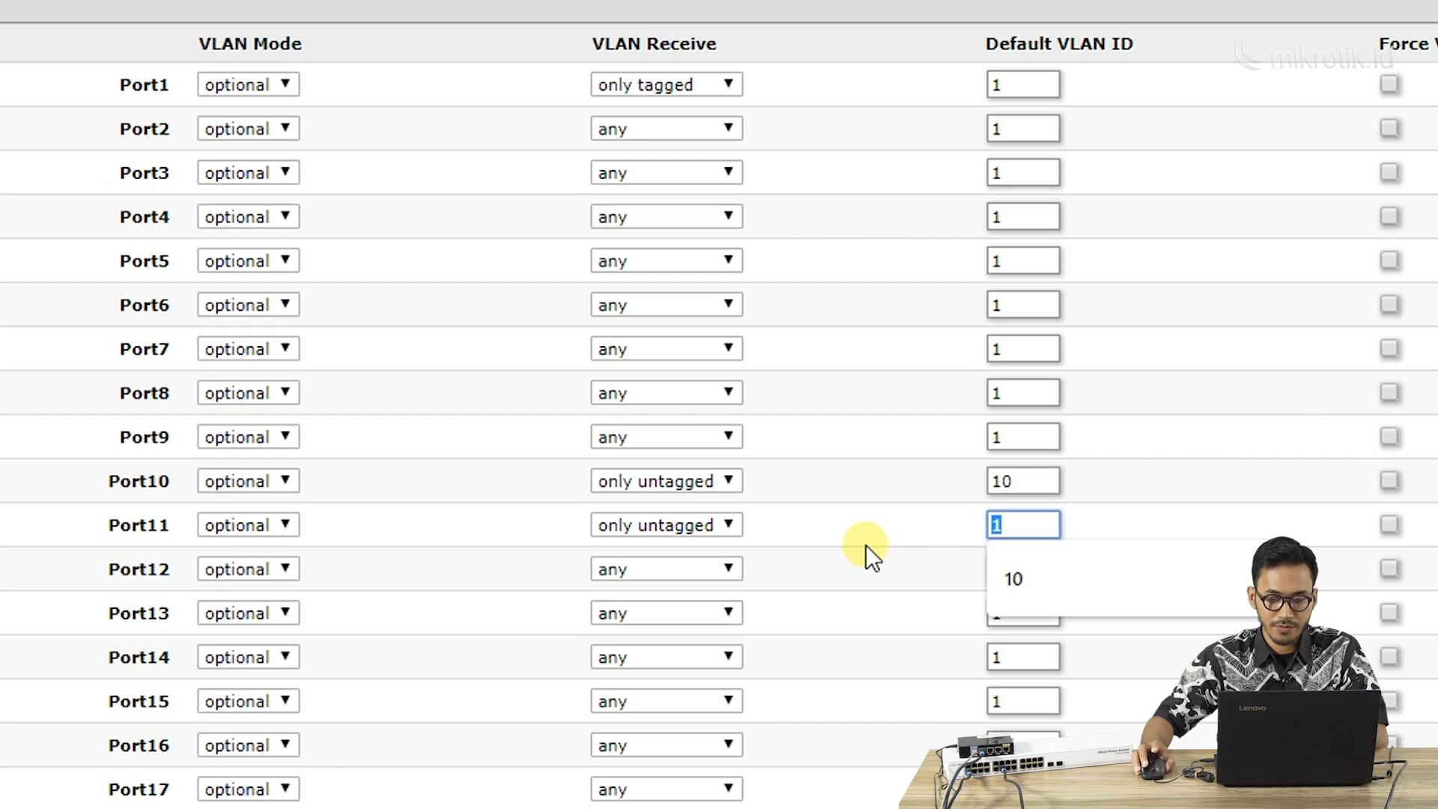
{"action": "type", "text": "20"}
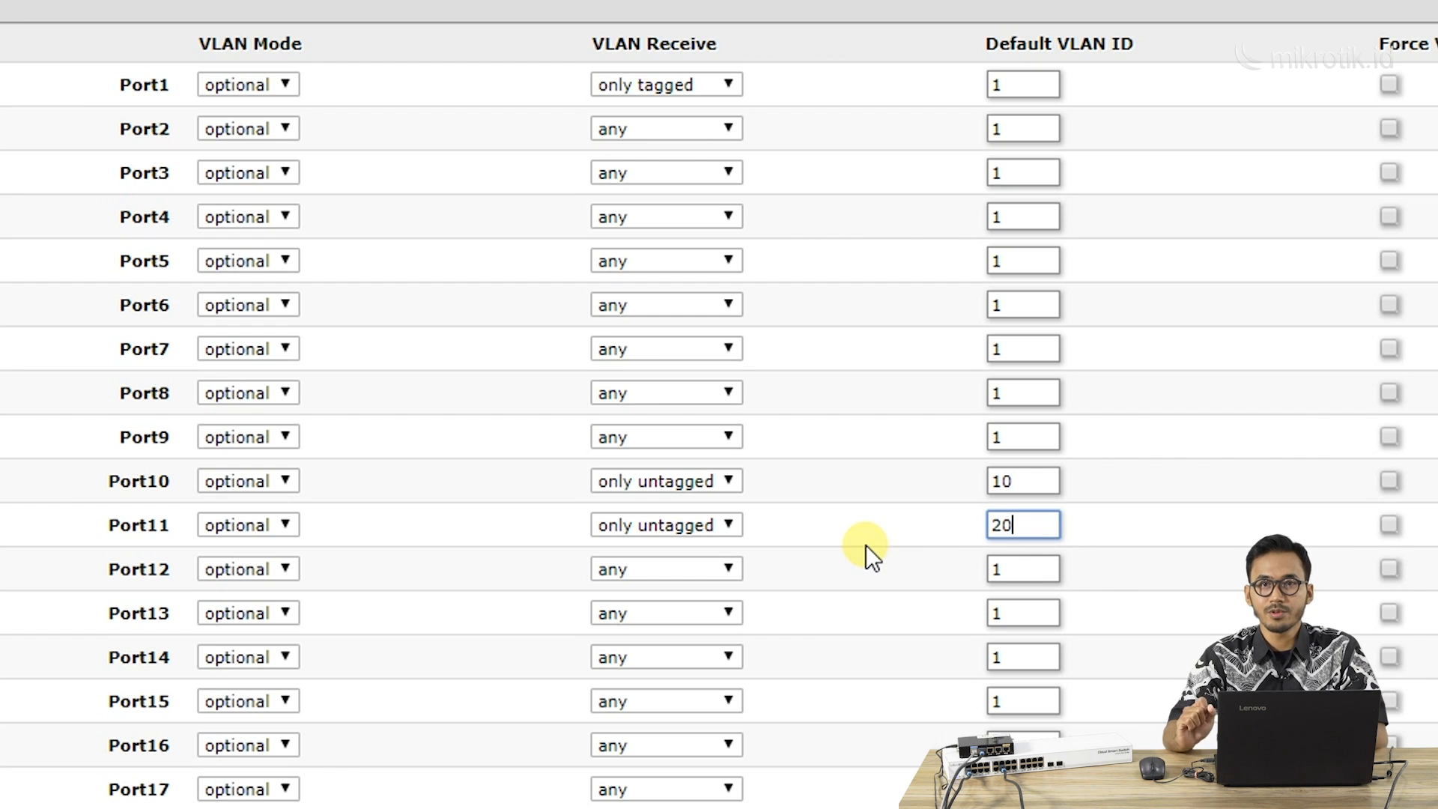
Step: Apply all pending per-port VLAN changes on the switch
{"action": "scroll", "coordinate": [865, 545], "scroll_direction": "down", "scroll_amount": 5}
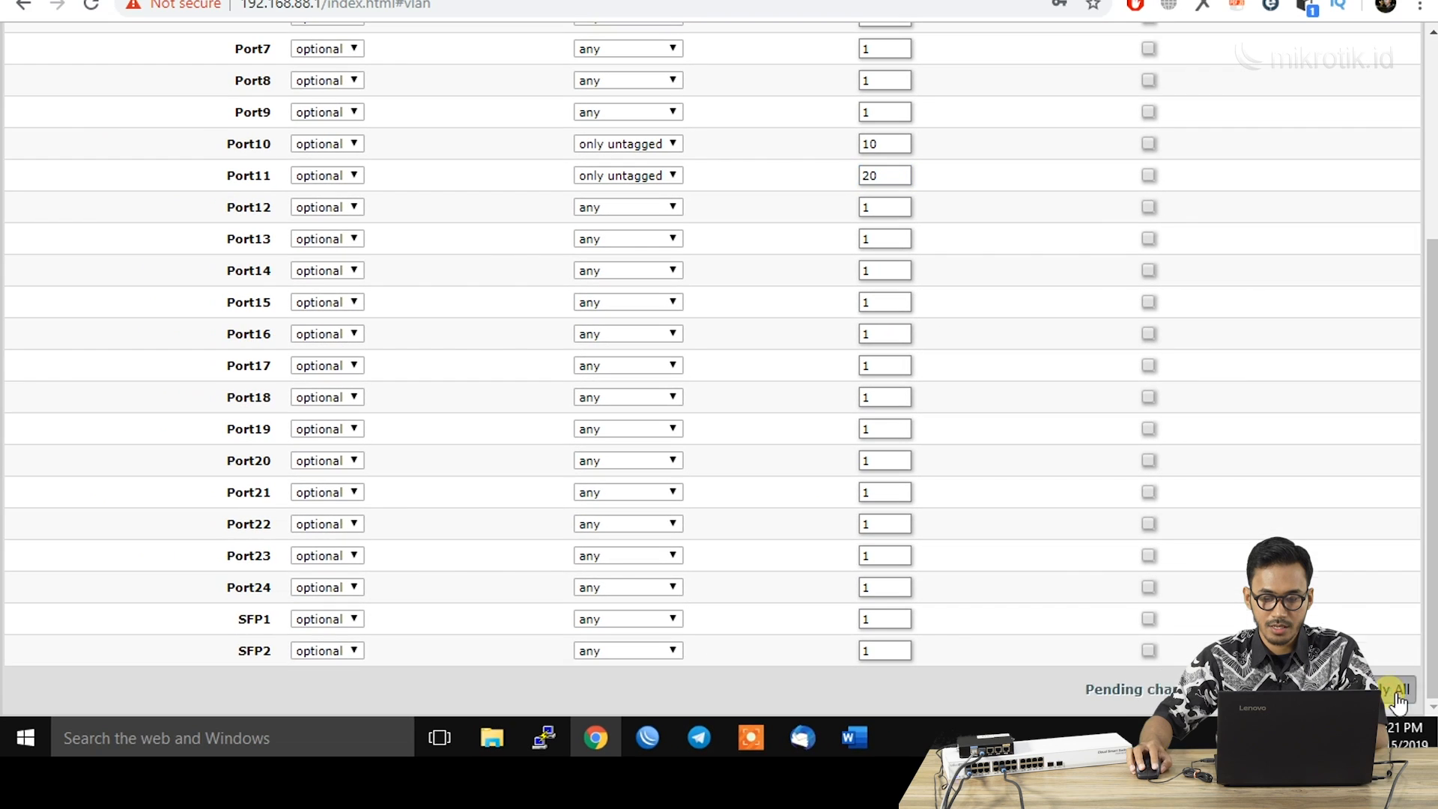
{"action": "left_click", "coordinate": [1410, 691]}
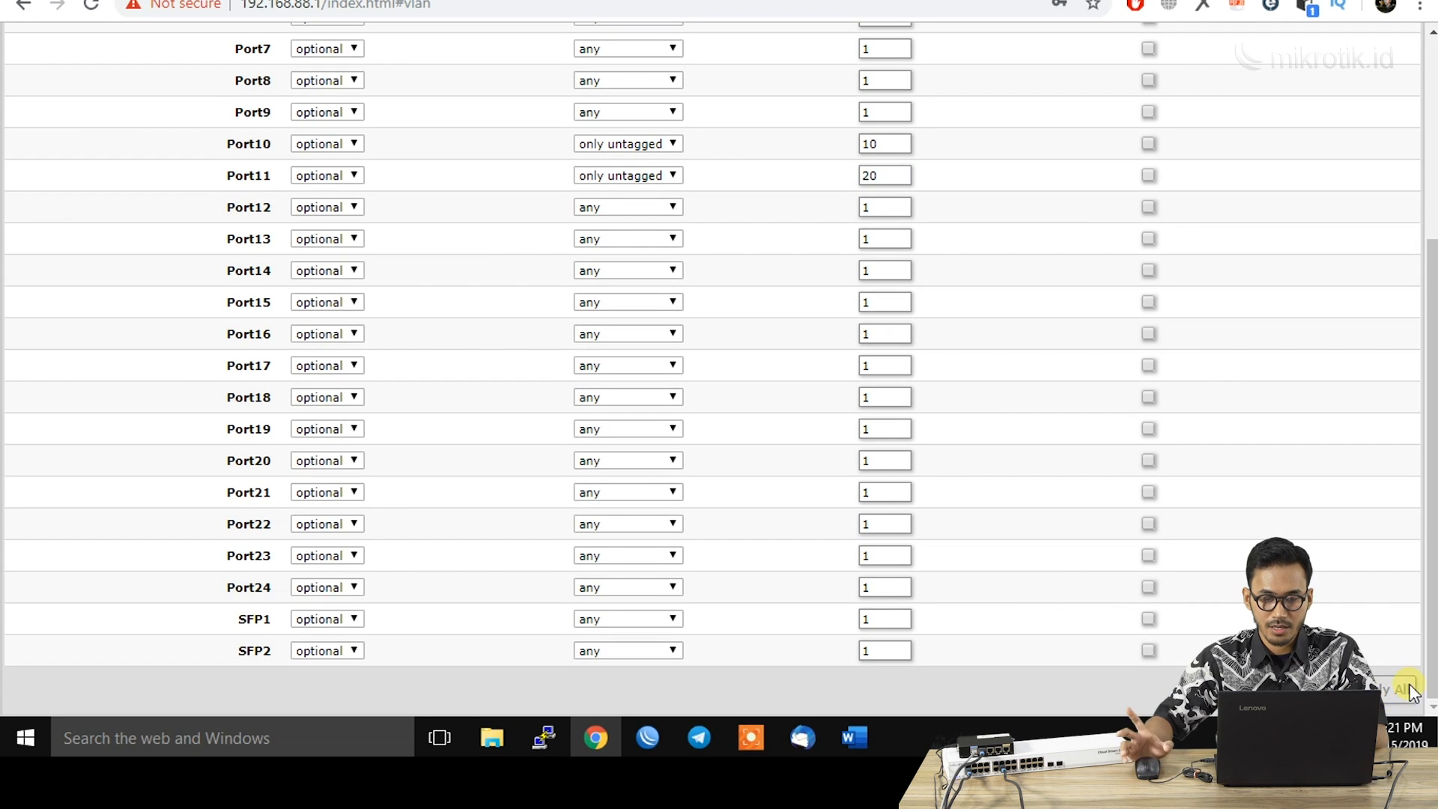
{"action": "scroll", "coordinate": [1030, 577], "scroll_direction": "up", "scroll_amount": 4}
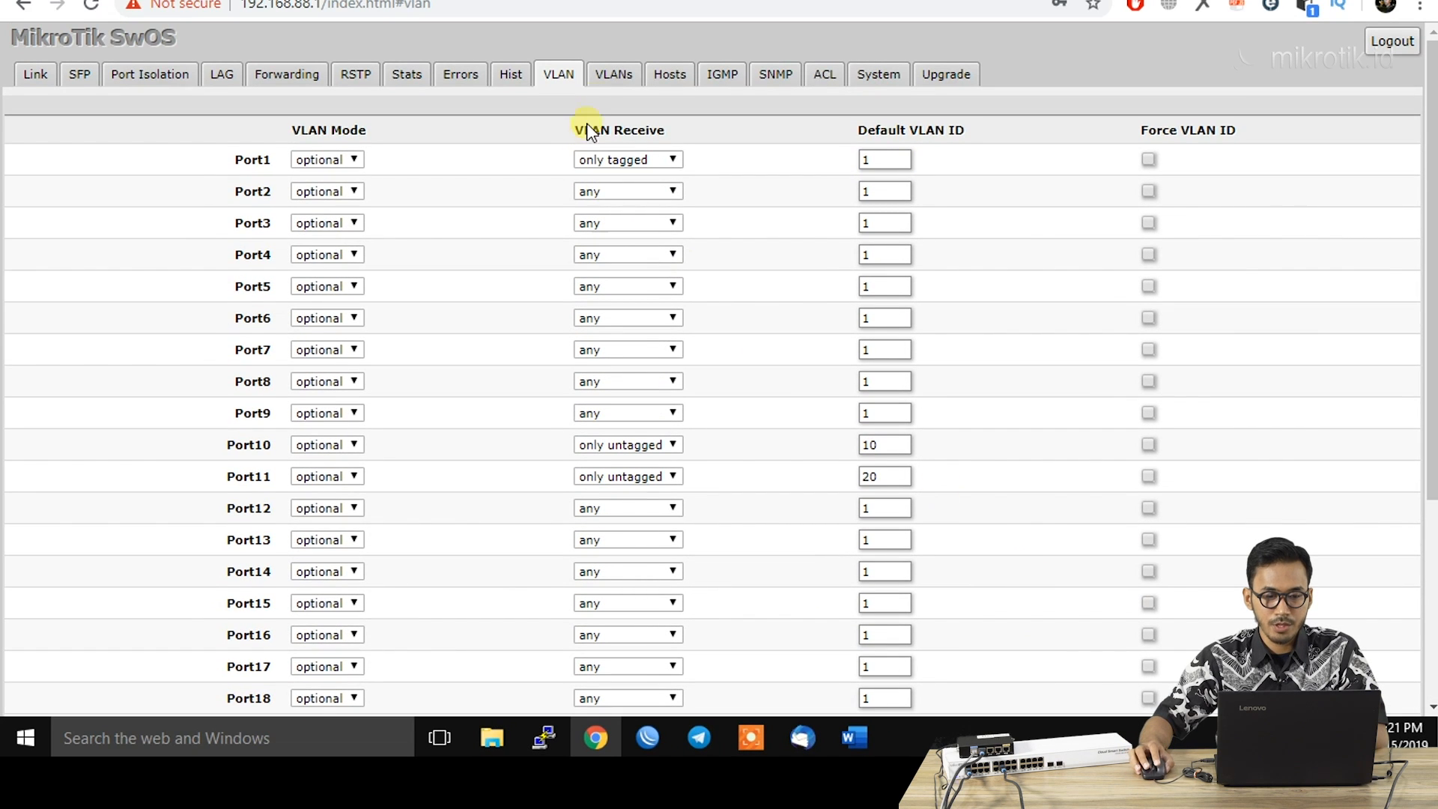
Step: Add an entry with VLAN ID 10 to the switch's VLANs table
{"action": "left_click", "coordinate": [616, 80]}
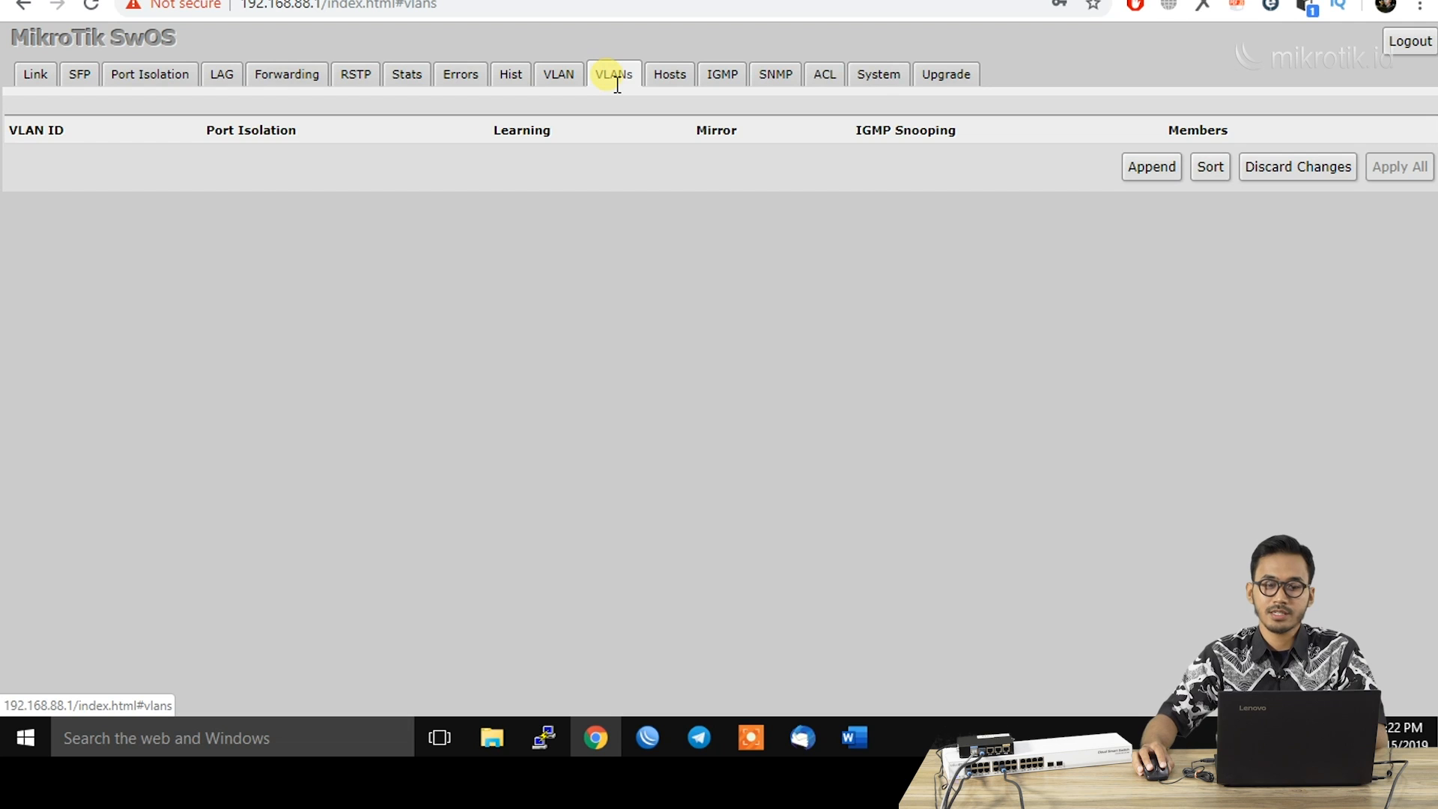
{"action": "left_click", "coordinate": [1151, 166]}
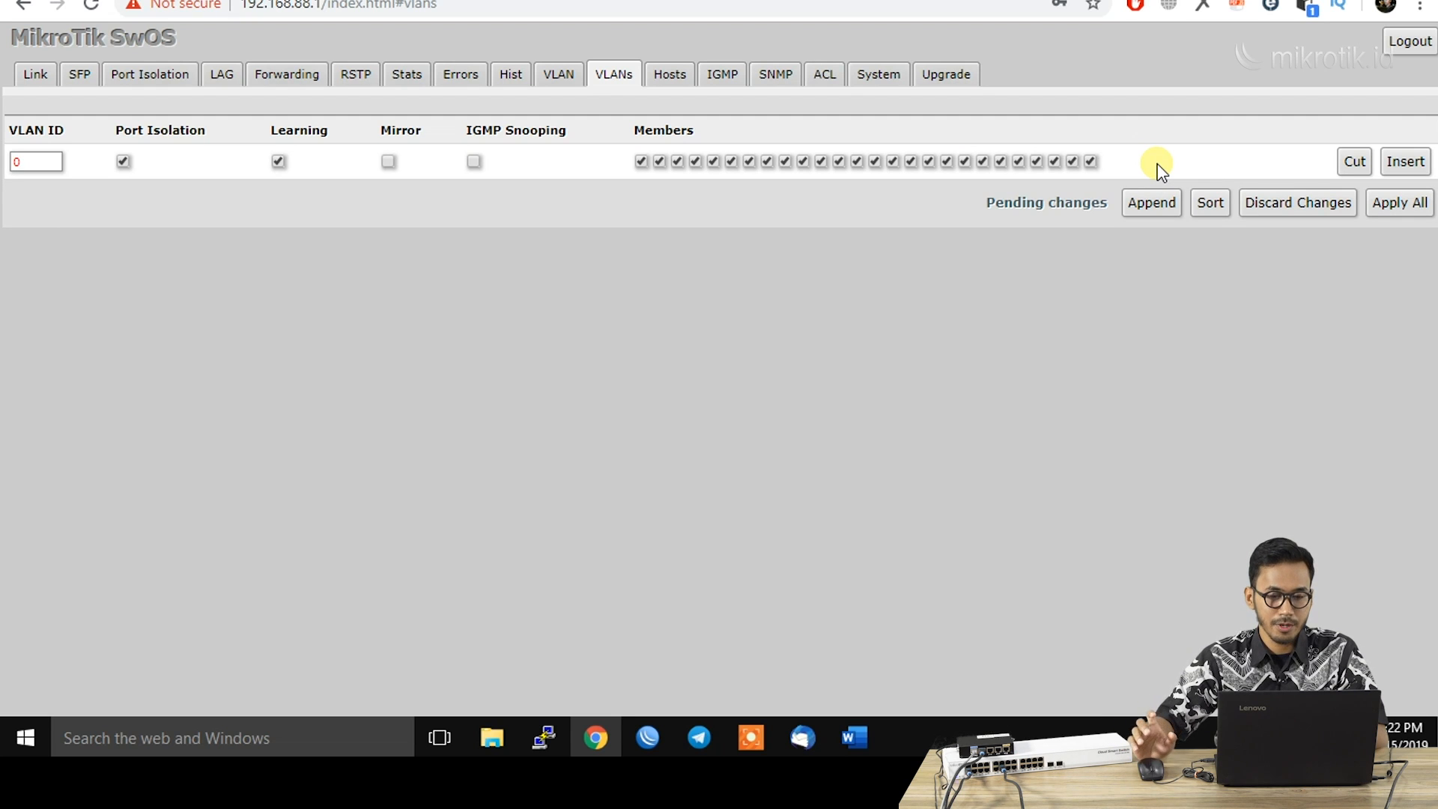
{"action": "left_click", "coordinate": [55, 163]}
{"action": "double_click", "coordinate": [16, 161]}
{"action": "type", "text": "10"}
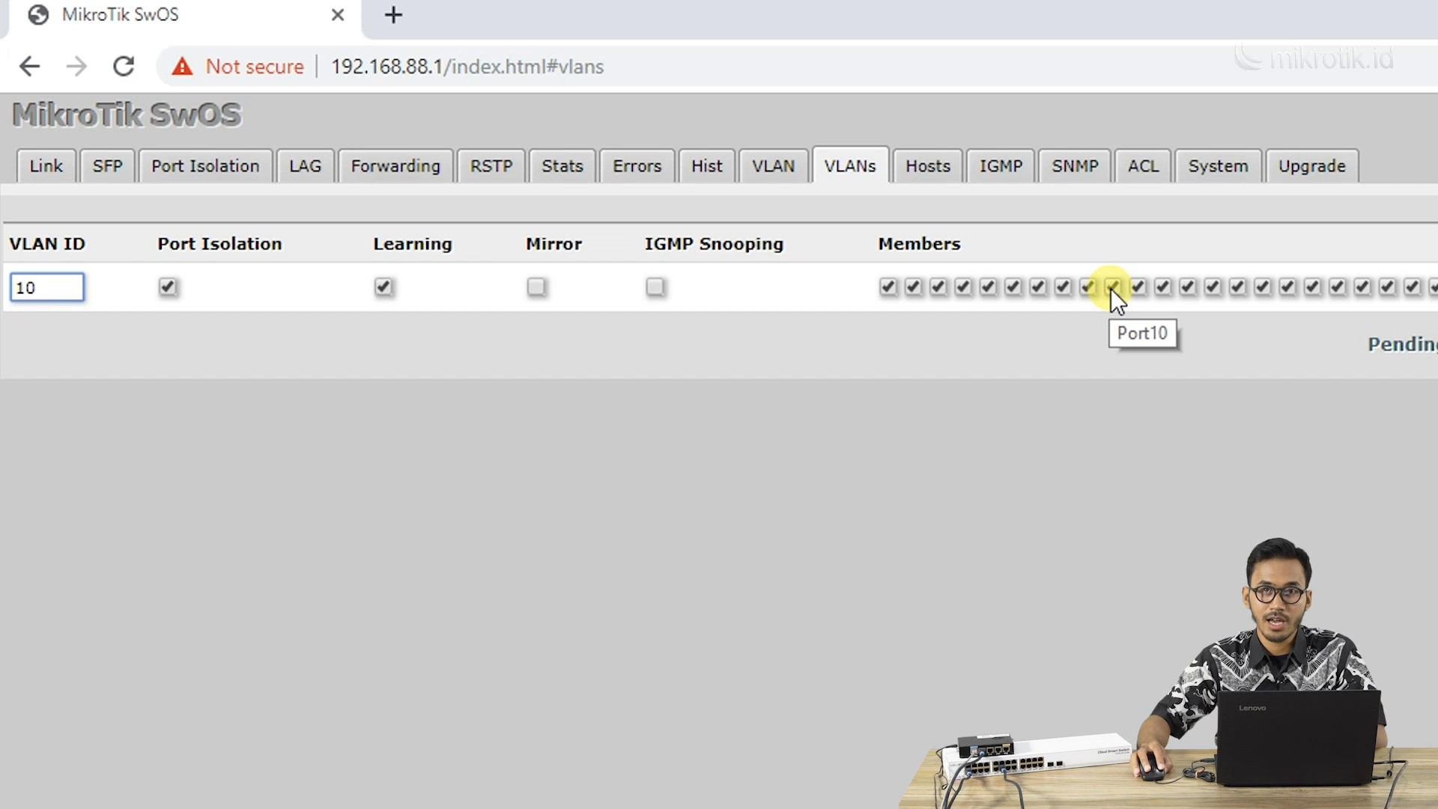
Step: Limit the members of VLAN 10 to Port1 and Port10, excluding every other port
{"action": "left_click", "coordinate": [1090, 286]}
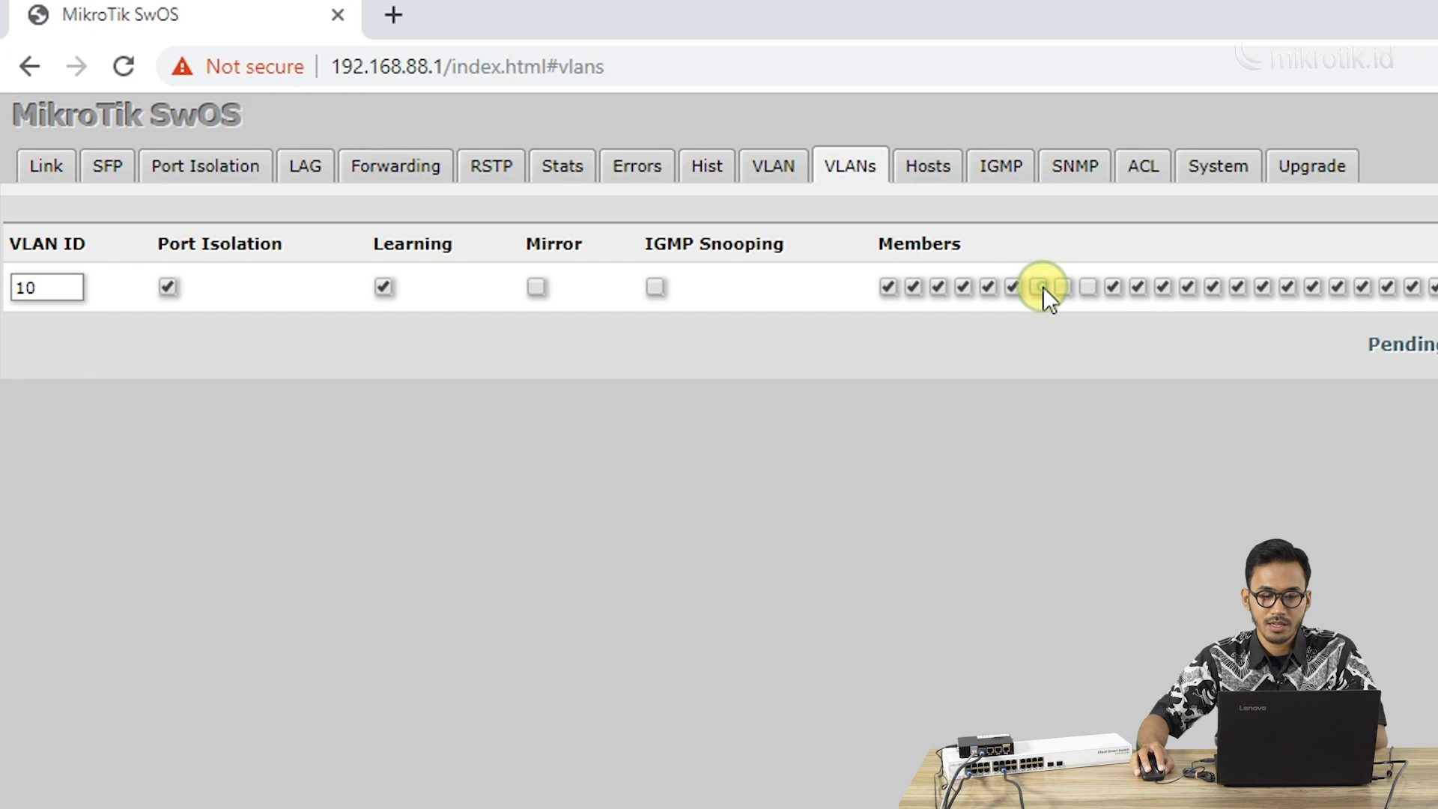
{"action": "left_click", "coordinate": [1013, 287]}
{"action": "left_click", "coordinate": [988, 287]}
{"action": "left_click", "coordinate": [963, 286]}
{"action": "left_click", "coordinate": [939, 286]}
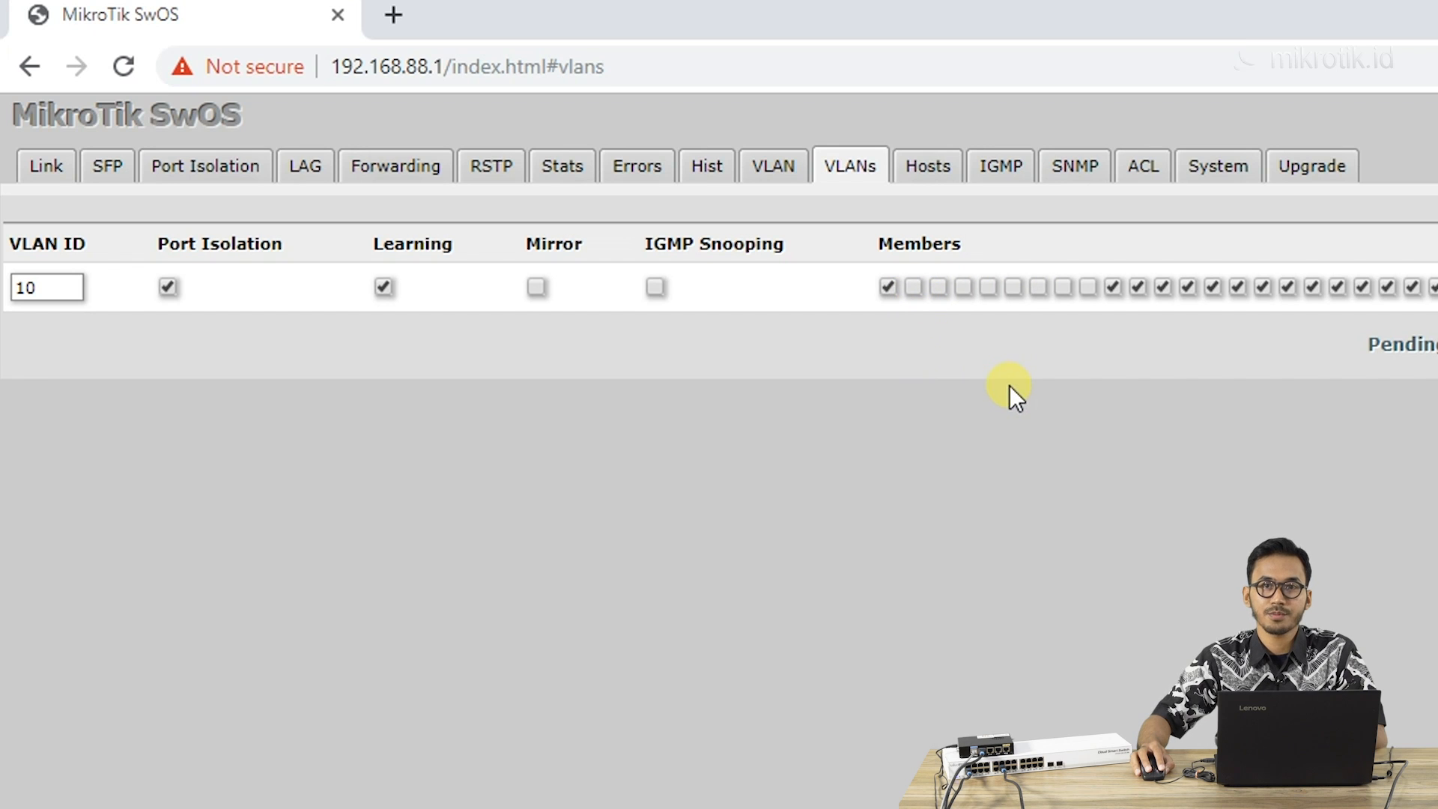
{"action": "left_click", "coordinate": [1135, 288]}
{"action": "left_click", "coordinate": [1262, 286]}
{"action": "left_click", "coordinate": [1287, 287]}
{"action": "left_click", "coordinate": [1312, 287]}
{"action": "left_click", "coordinate": [1337, 287]}
{"action": "left_click", "coordinate": [1362, 287]}
{"action": "left_click", "coordinate": [1387, 287]}
{"action": "left_click", "coordinate": [1412, 287]}
{"action": "left_click", "coordinate": [1431, 287]}
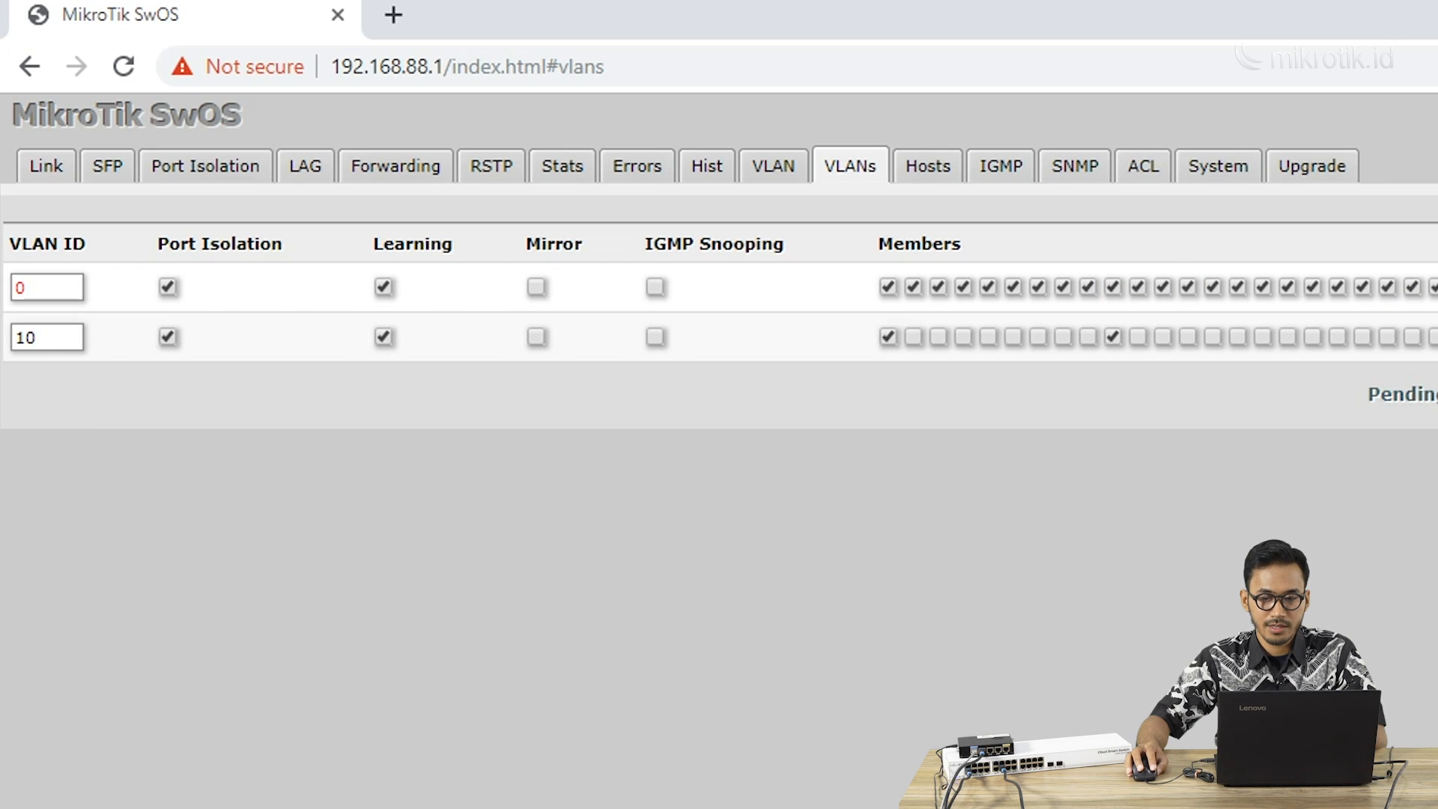
Step: Set the new VLAN entry's ID to 20 and limit its members to Port1 and Port11
{"action": "double_click", "coordinate": [63, 287]}
{"action": "type", "text": "20"}
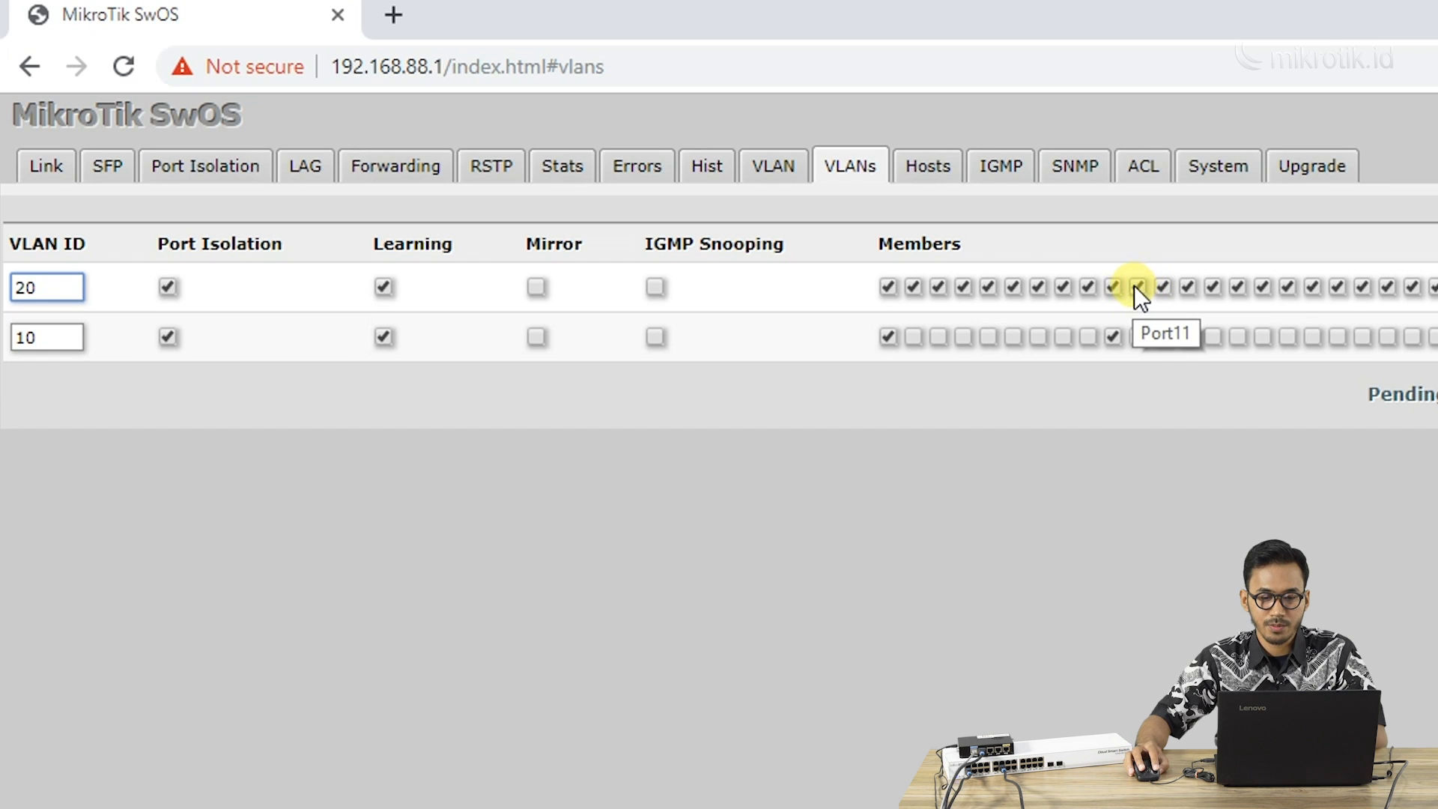
{"action": "left_click", "coordinate": [1115, 287]}
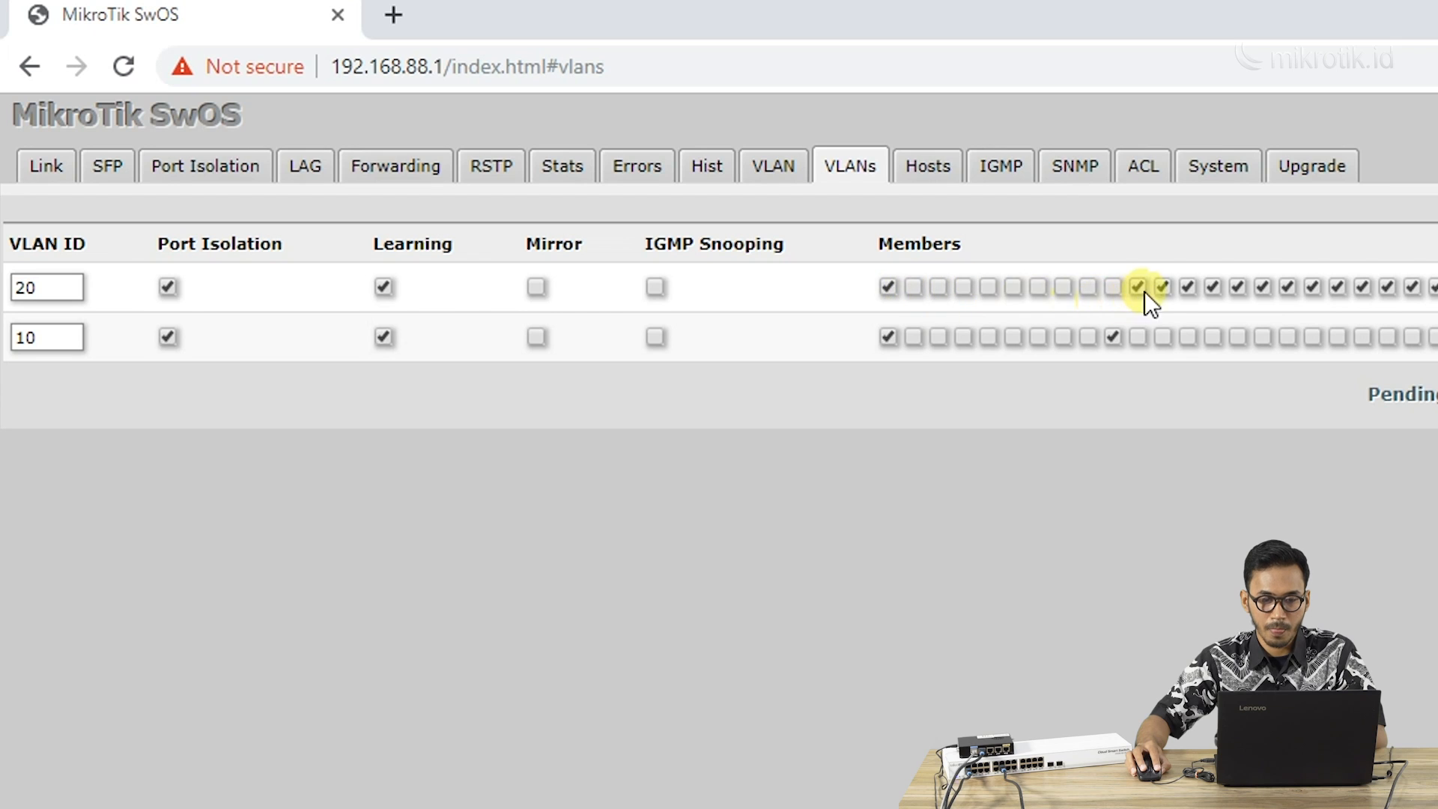
{"action": "mouse_move", "coordinate": [1162, 285]}
{"action": "left_mouse_down"}
{"action": "mouse_move", "coordinate": [1426, 303]}
{"action": "mouse_move", "coordinate": [1434, 289]}
{"action": "left_mouse_up"}
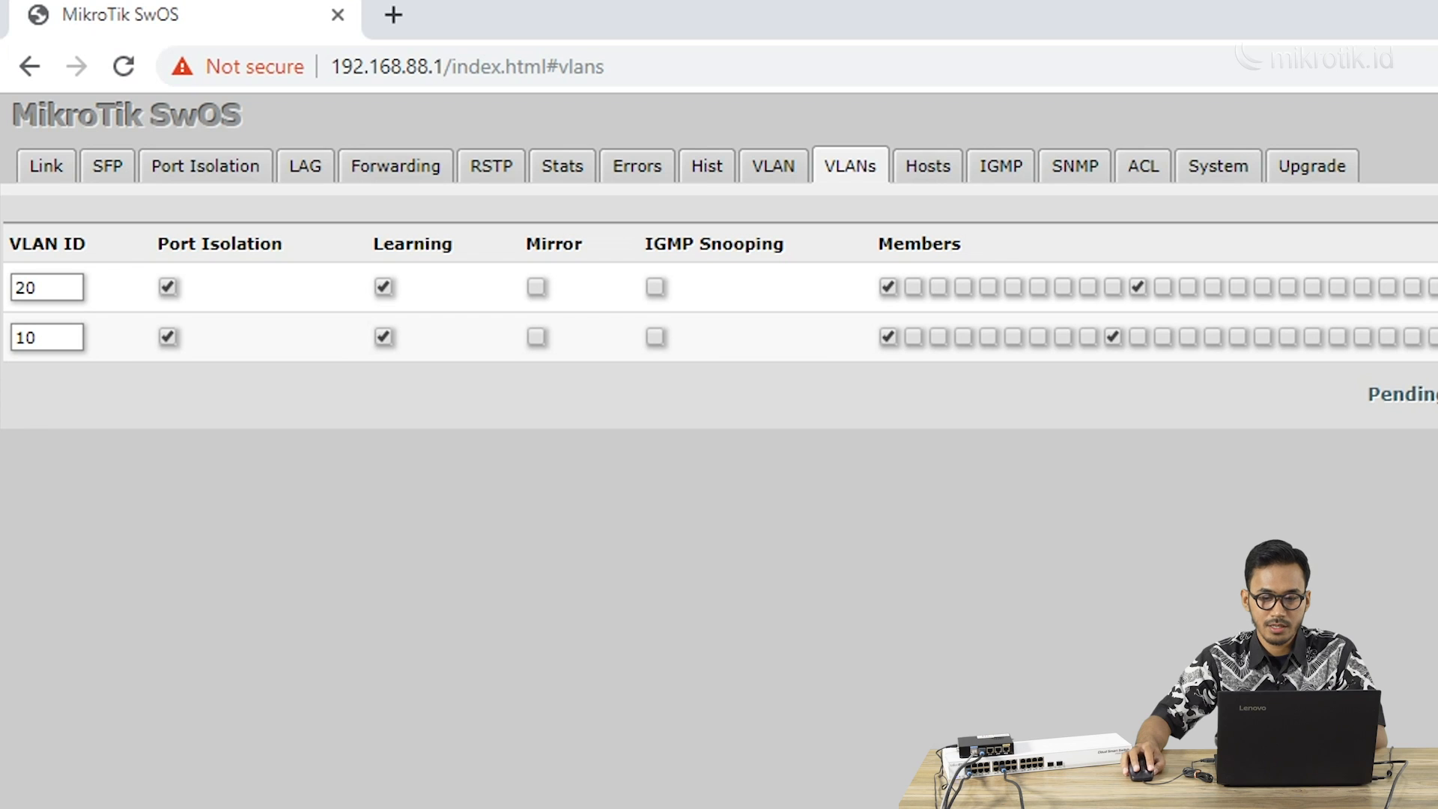
Step: Insert another entry with VLAN ID 99 above the VLAN 10 row
{"action": "left_click", "coordinate": [1434, 337]}
{"action": "left_click_drag", "start_coordinate": [51, 342], "coordinate": [15, 346]}
{"action": "type", "text": "99"}
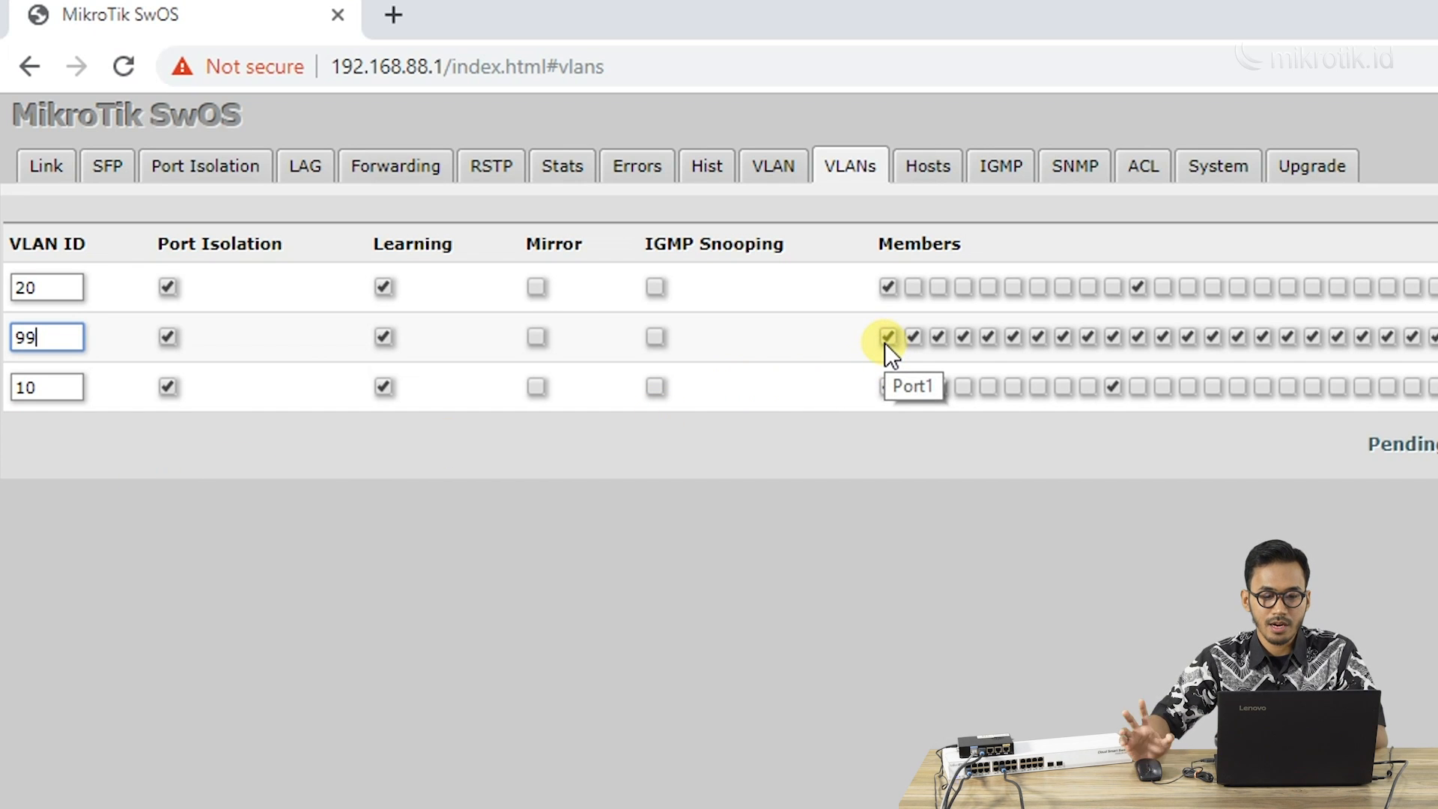
Step: Limit the members of VLAN 99 to Port1 only and apply all changes to the VLANs table
{"action": "left_click", "coordinate": [912, 337]}
{"action": "left_click", "coordinate": [937, 335]}
{"action": "left_click", "coordinate": [963, 337]}
{"action": "left_click", "coordinate": [988, 337]}
{"action": "left_click", "coordinate": [1014, 337]}
{"action": "left_click", "coordinate": [1038, 337]}
{"action": "left_click", "coordinate": [1063, 337]}
{"action": "left_click", "coordinate": [1088, 337]}
{"action": "left_click", "coordinate": [1387, 337]}
{"action": "left_click", "coordinate": [1411, 337]}
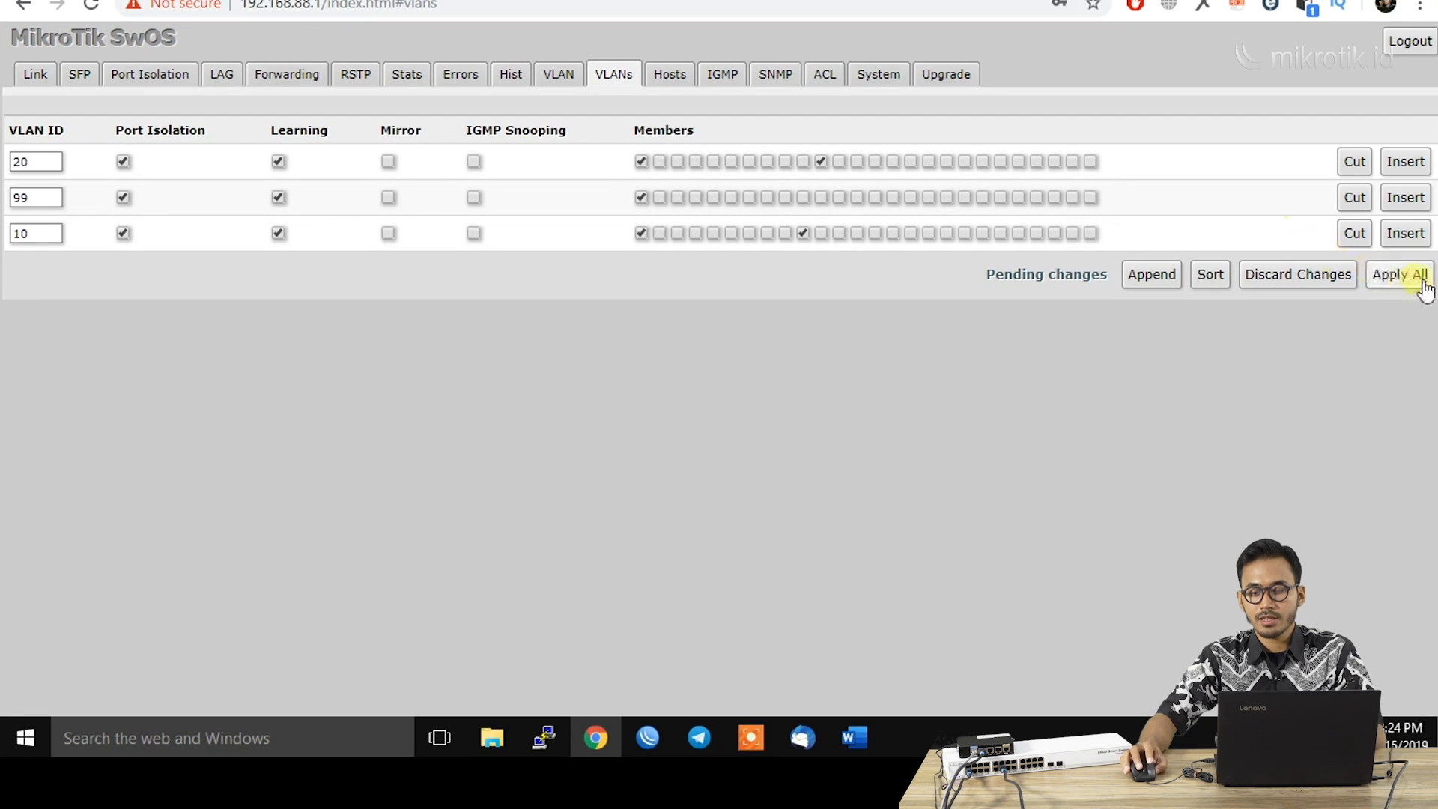
{"action": "left_click", "coordinate": [1418, 277]}
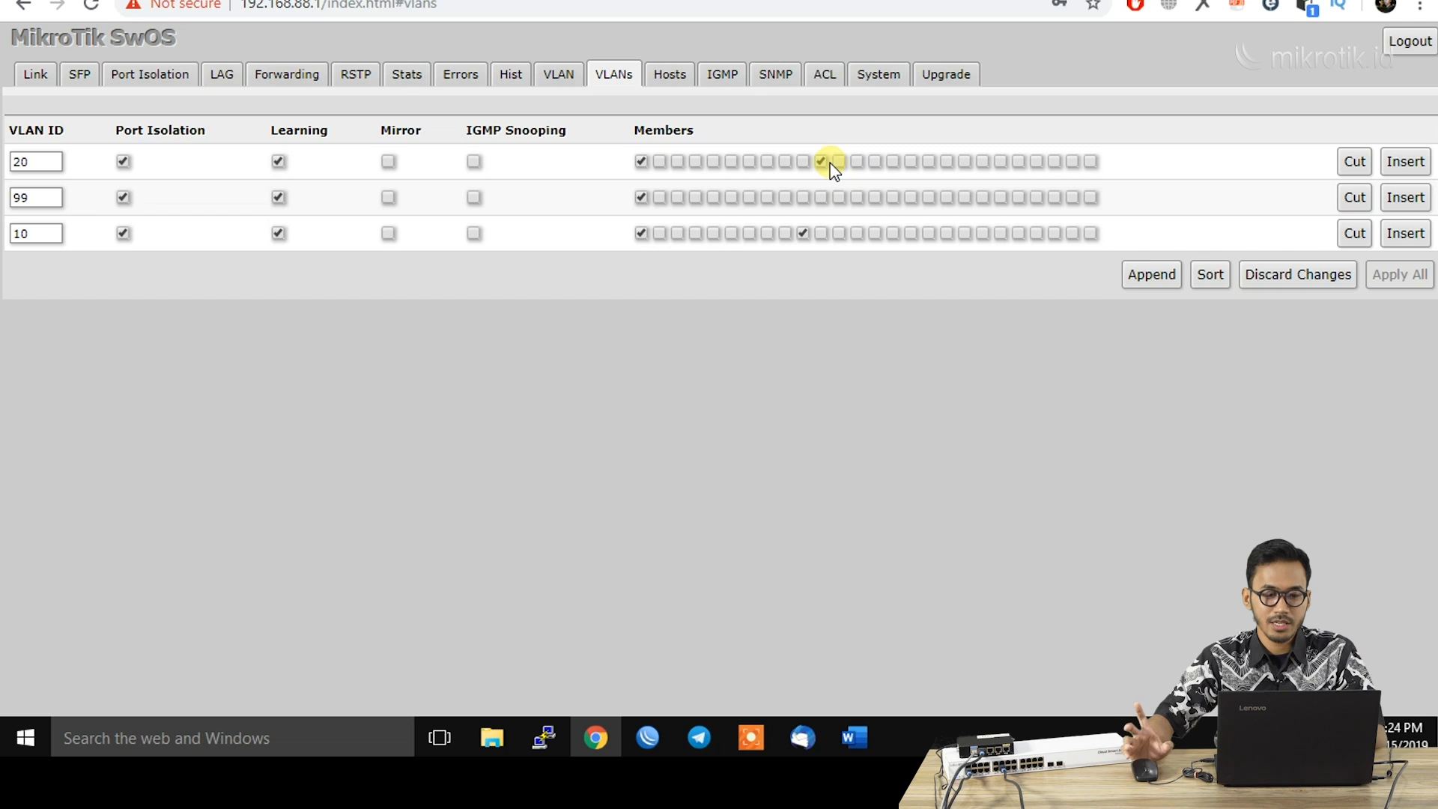
Step: In the per-port VLAN settings, set VLAN Mode to enabled on Port1, Port10 and Port11, and apply the changes
{"action": "left_click", "coordinate": [557, 78]}
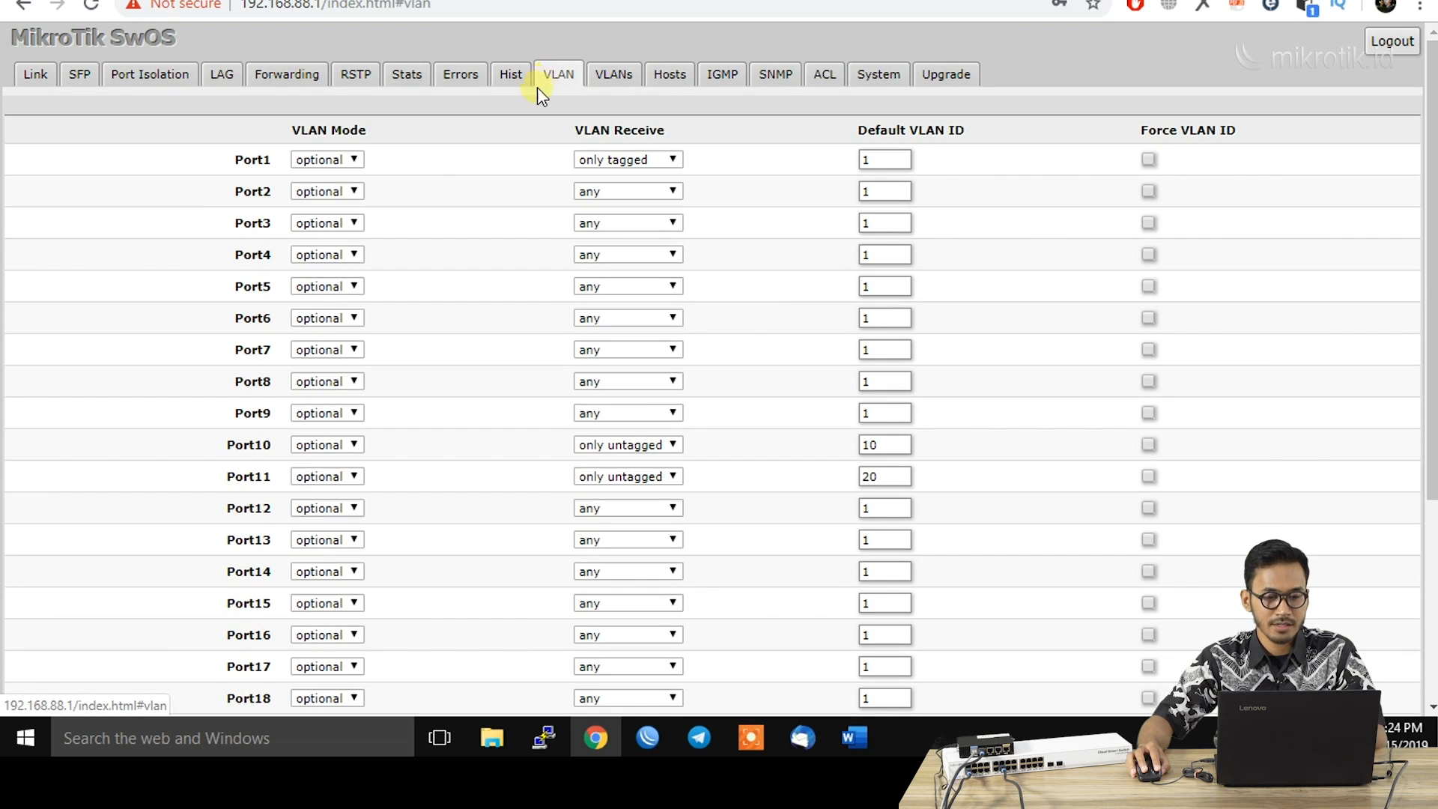
{"action": "left_click", "coordinate": [351, 160]}
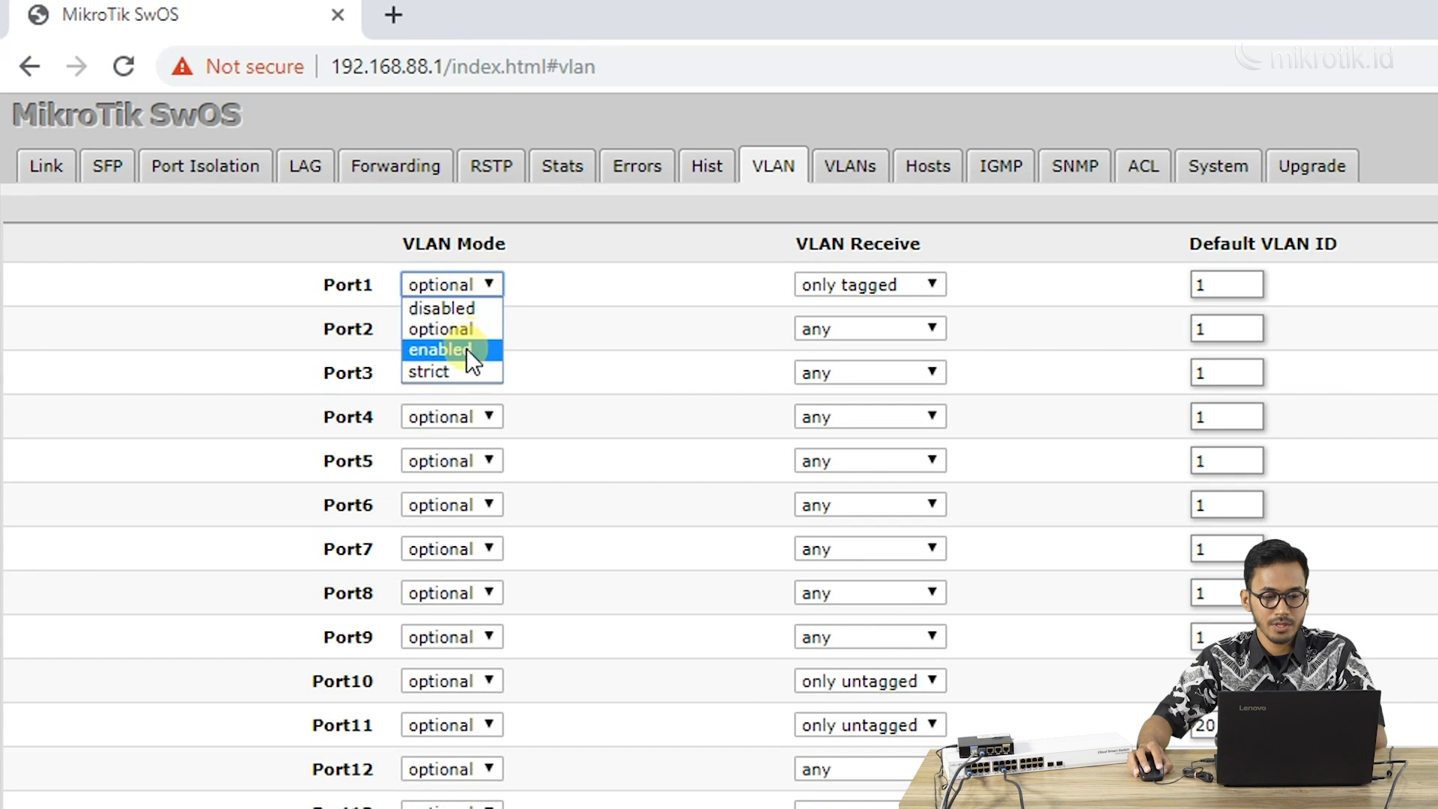
{"action": "left_click", "coordinate": [466, 350]}
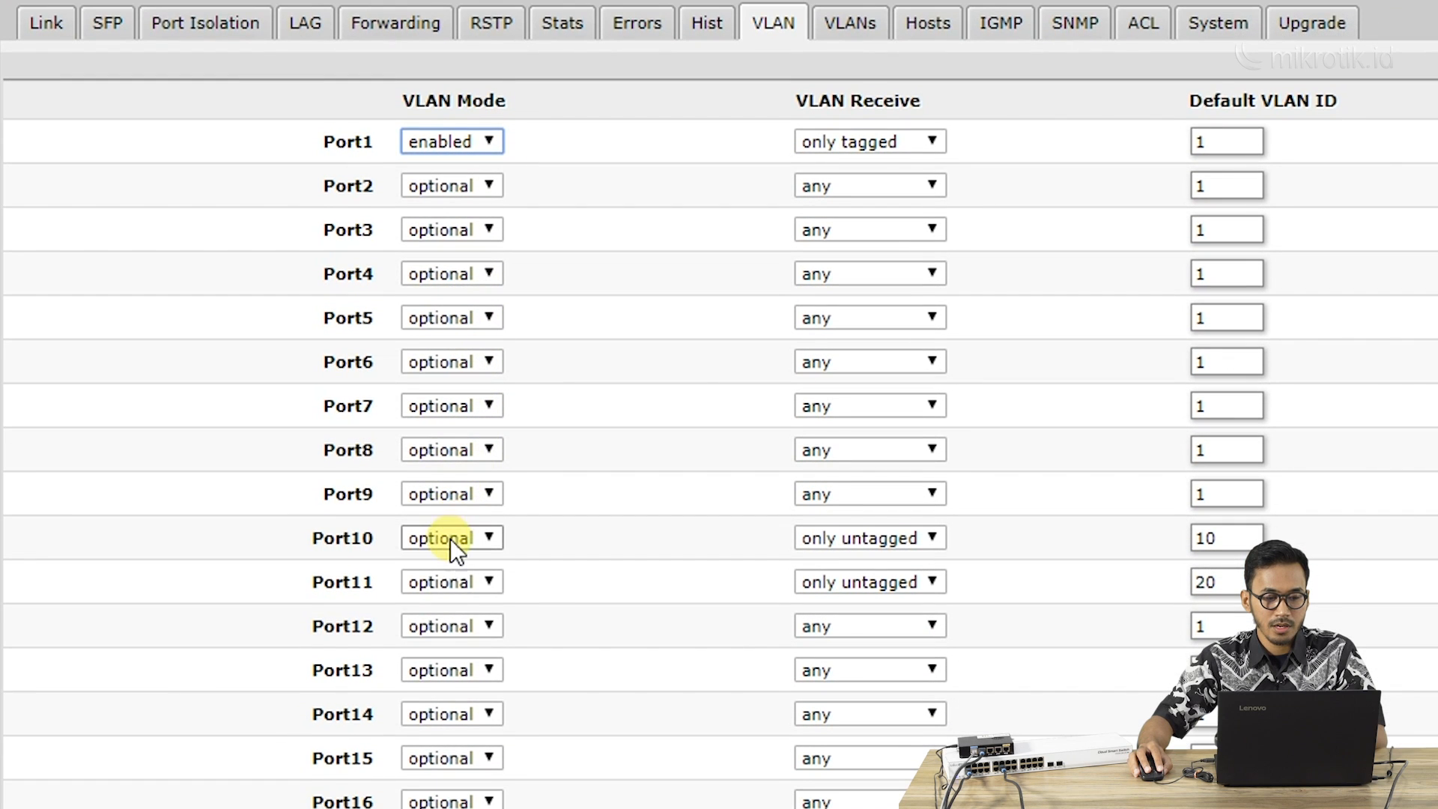
{"action": "left_click", "coordinate": [450, 682]}
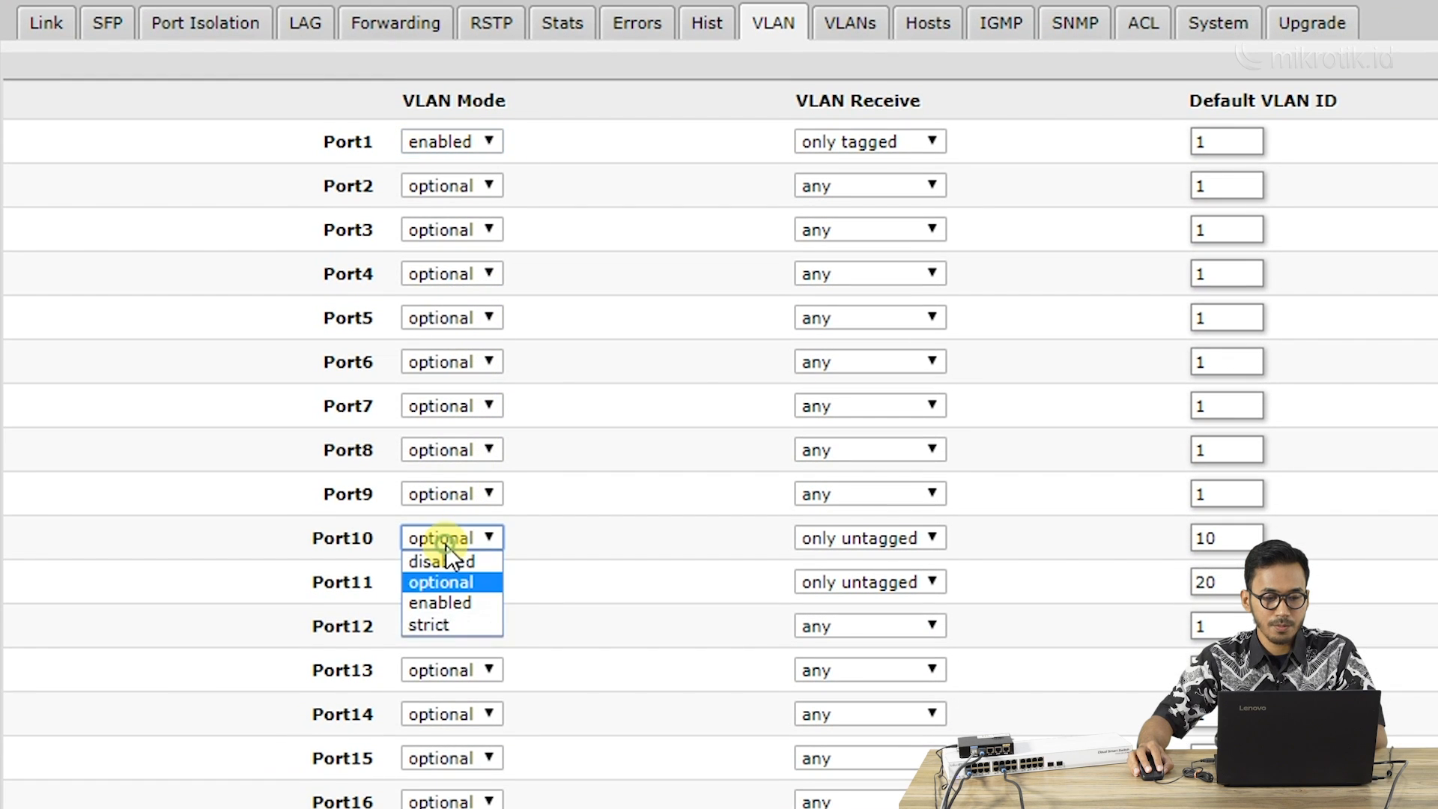
{"action": "left_click", "coordinate": [452, 601]}
{"action": "left_click", "coordinate": [442, 581]}
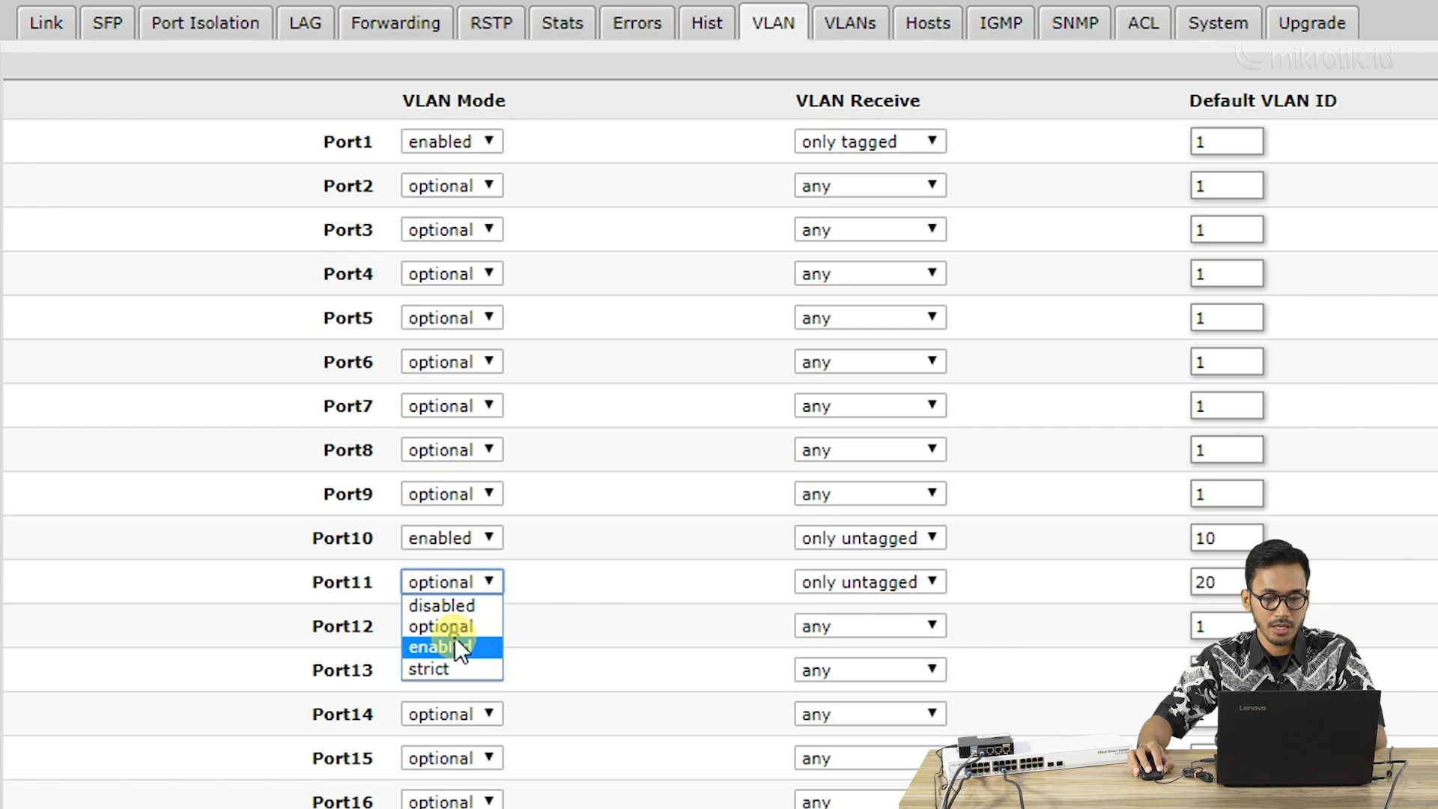
{"action": "left_click", "coordinate": [455, 638]}
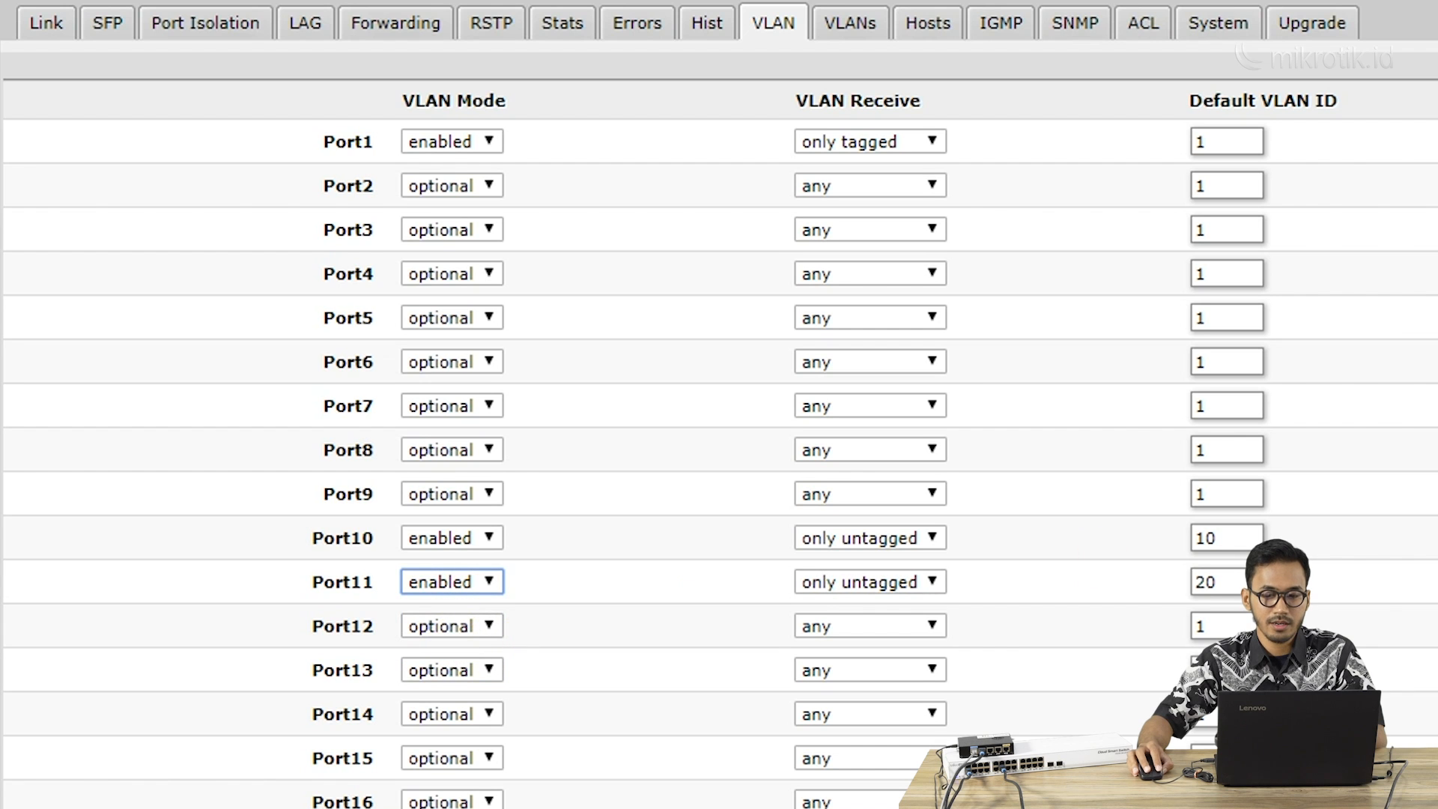
{"action": "scroll", "coordinate": [870, 572], "scroll_direction": "down", "scroll_amount": 5}
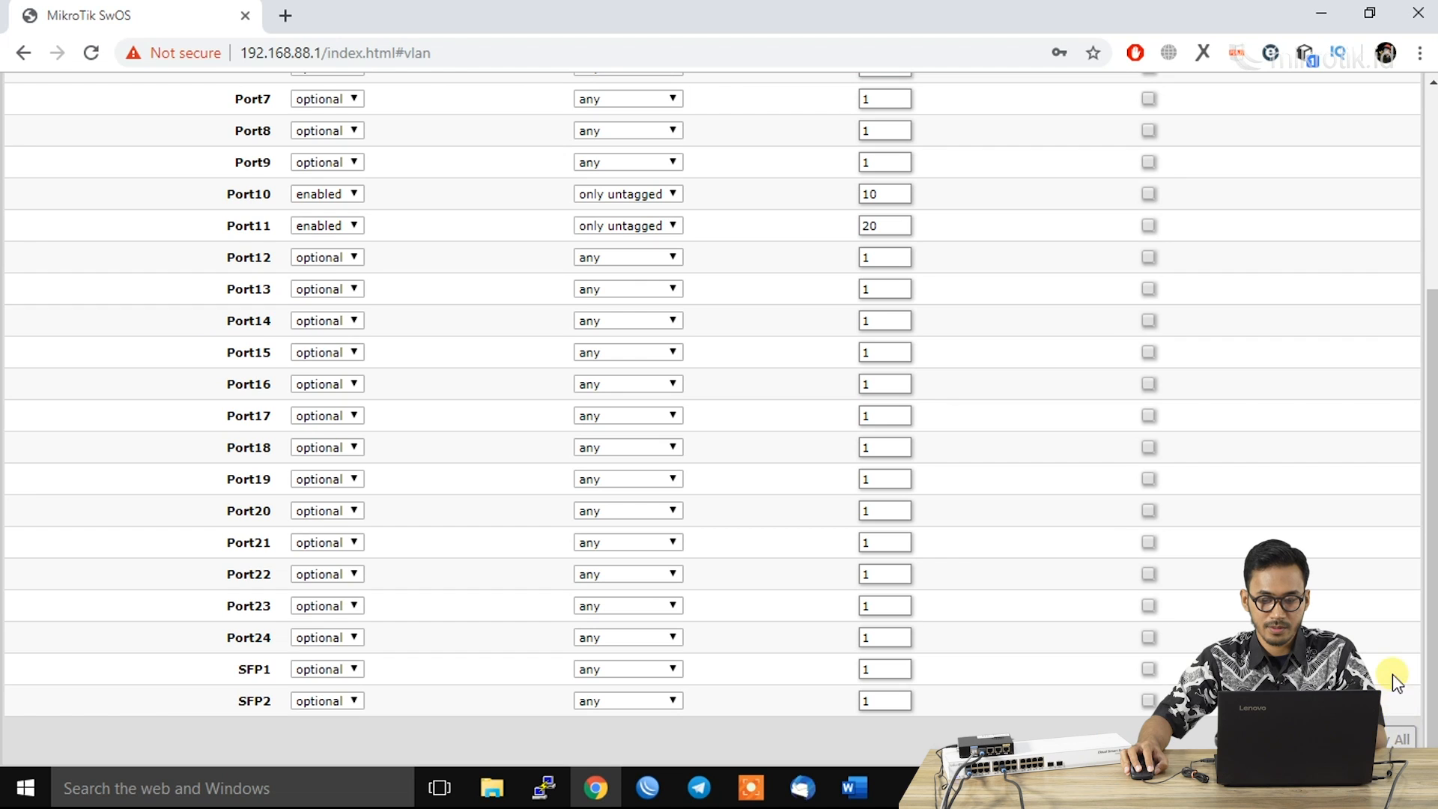
{"action": "scroll", "coordinate": [1412, 625], "scroll_direction": "up", "scroll_amount": 4}
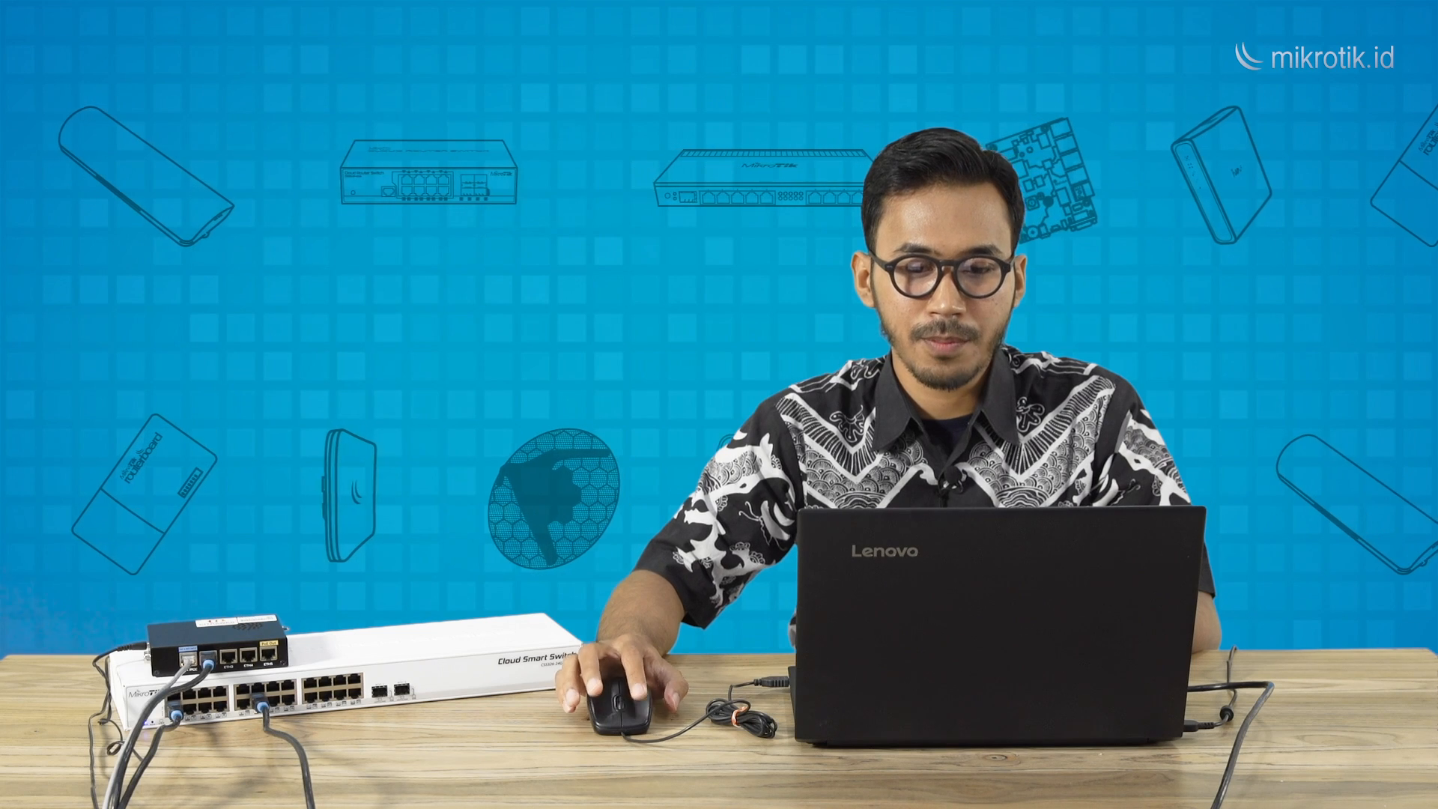
Step: In the switch's system settings, set the static IP address to 10.10.99.3 and Address Acquisition to static, and apply the changes
{"action": "left_click", "coordinate": [886, 134]}
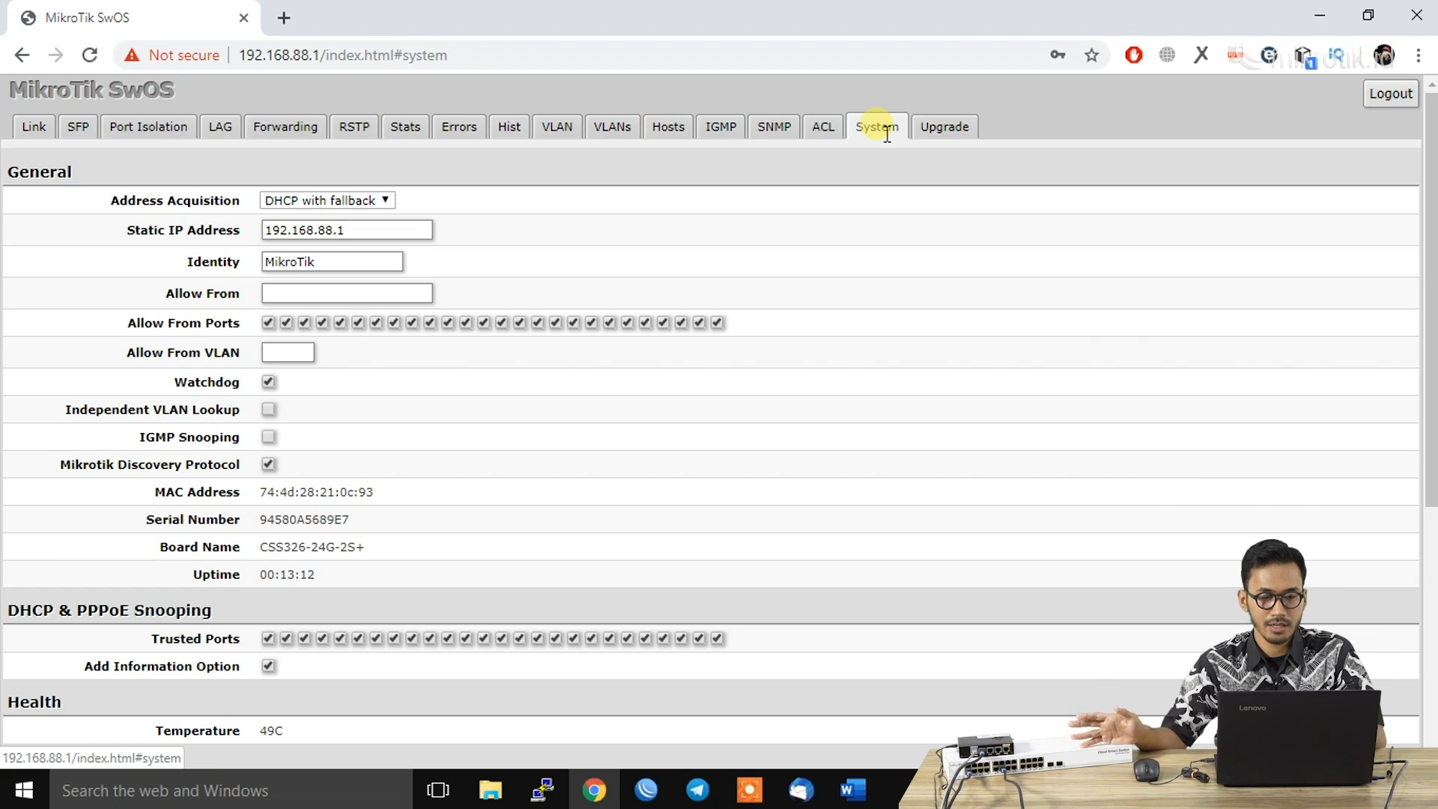
{"action": "left_click_drag", "start_coordinate": [408, 230], "coordinate": [242, 217]}
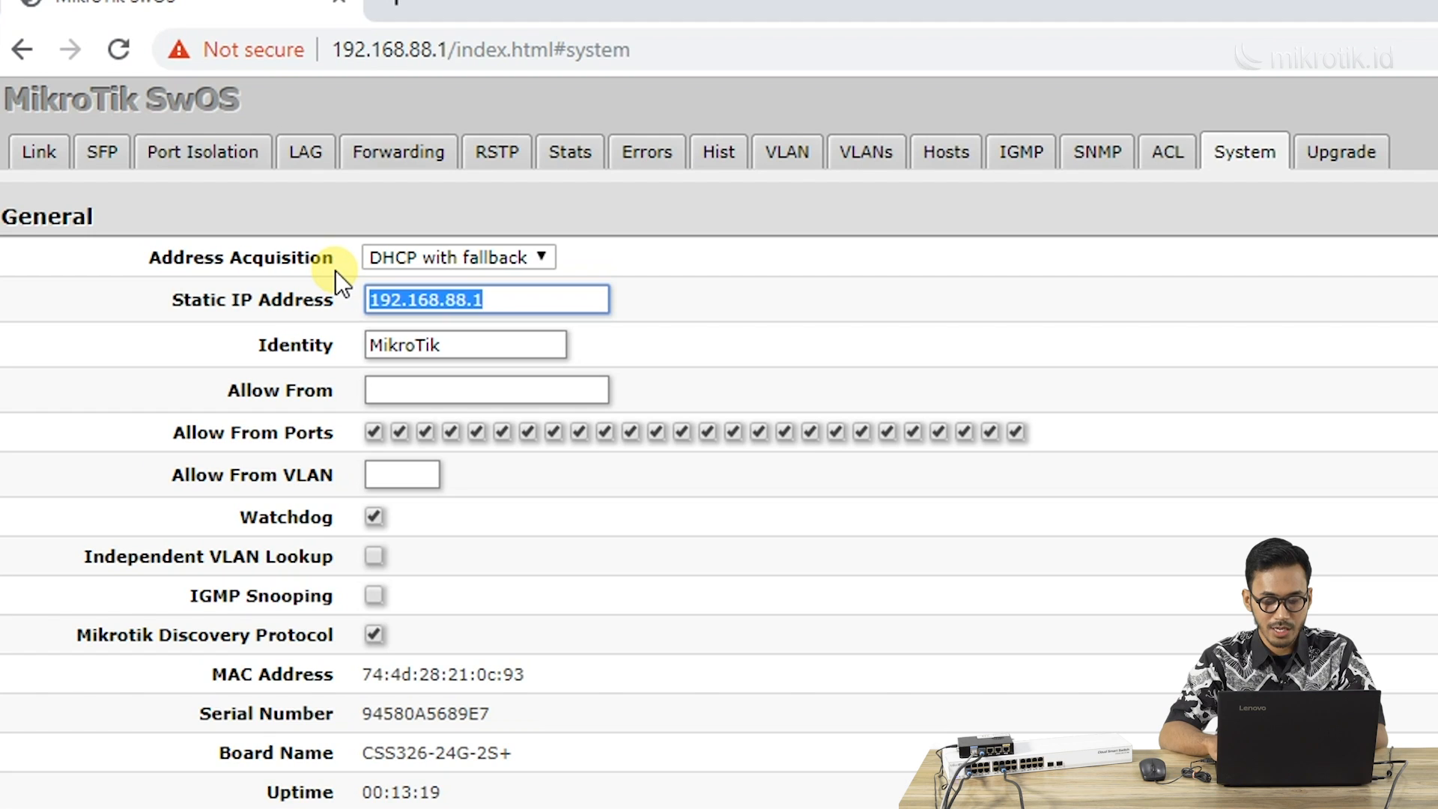
{"action": "type", "text": "10.10."}
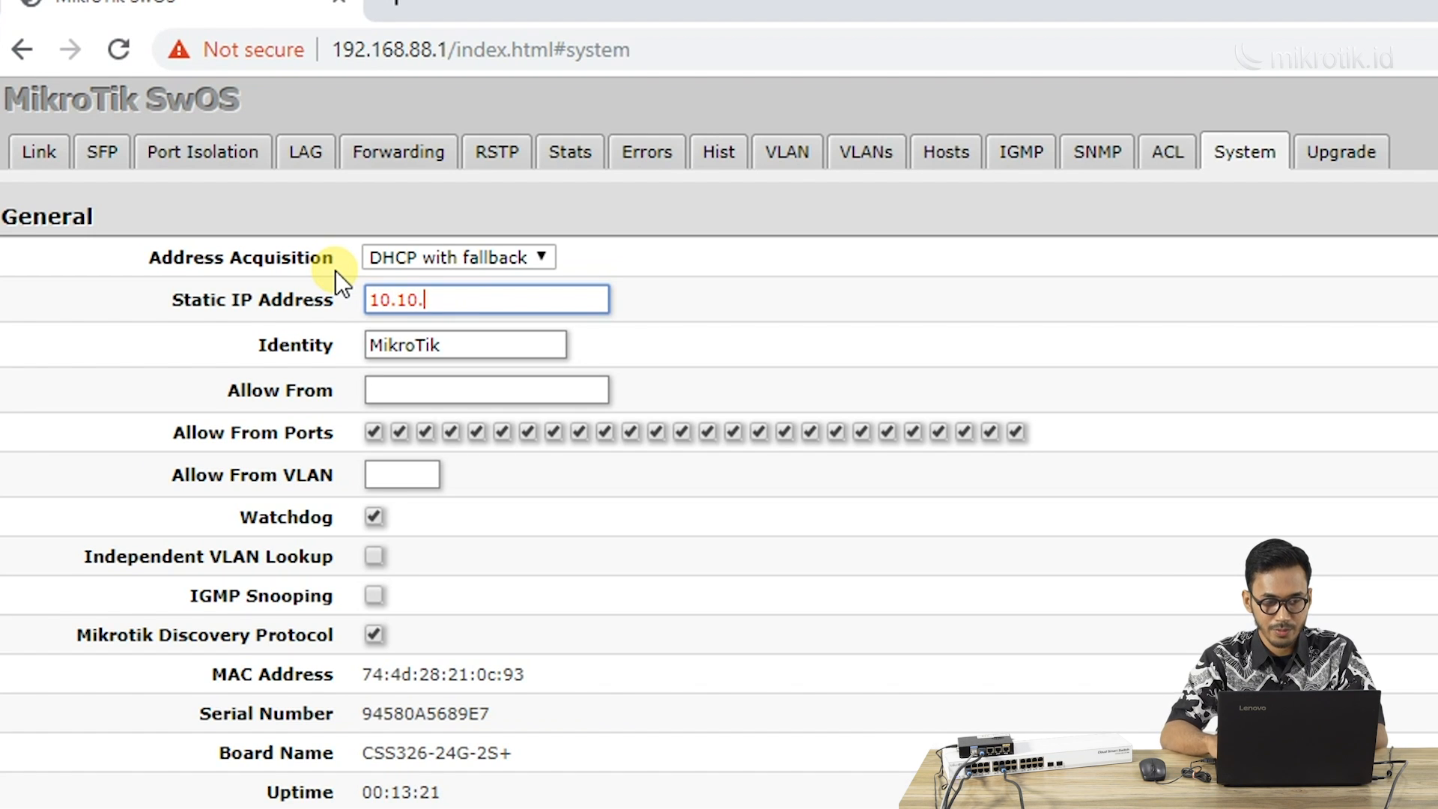
{"action": "type", "text": "99.3"}
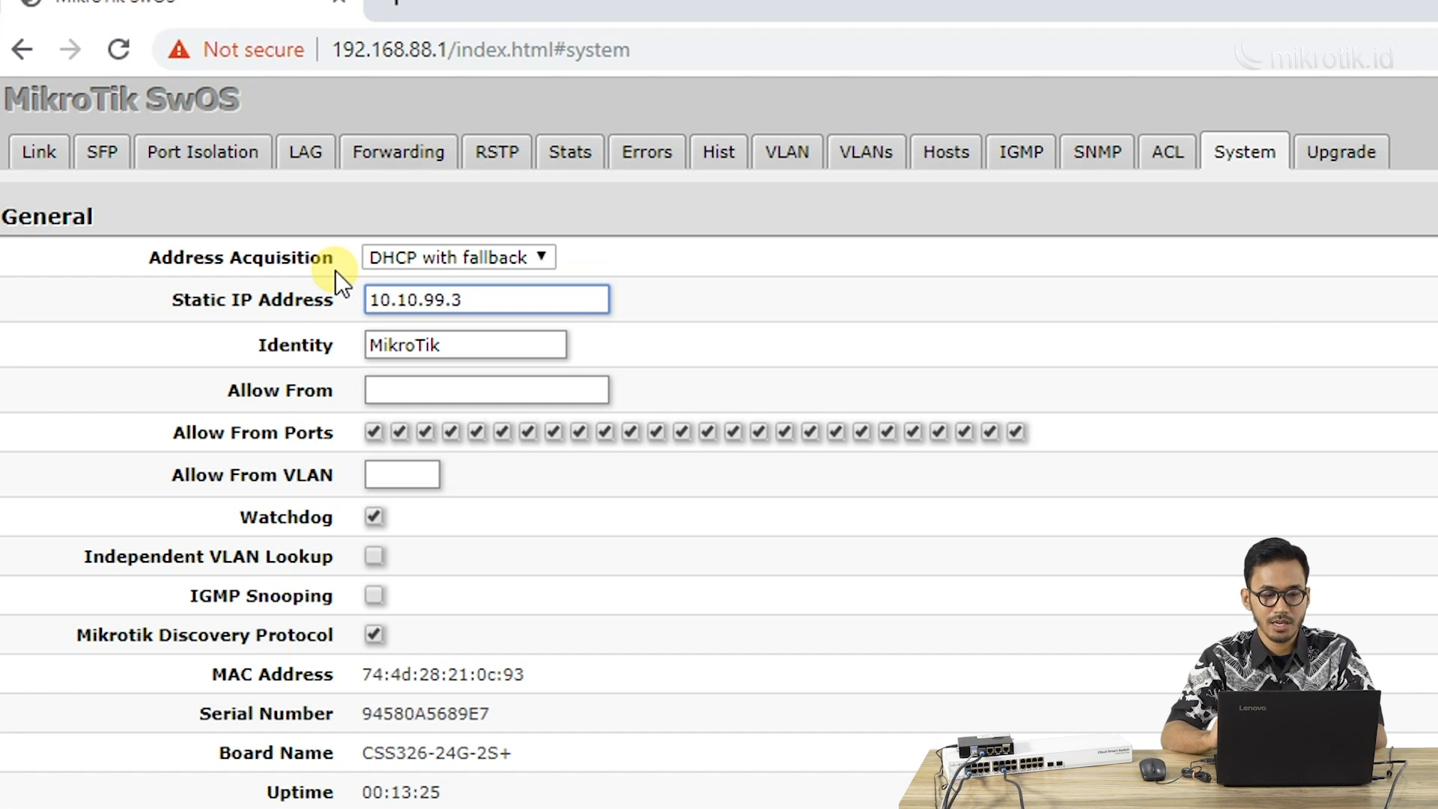
{"action": "left_click", "coordinate": [375, 258]}
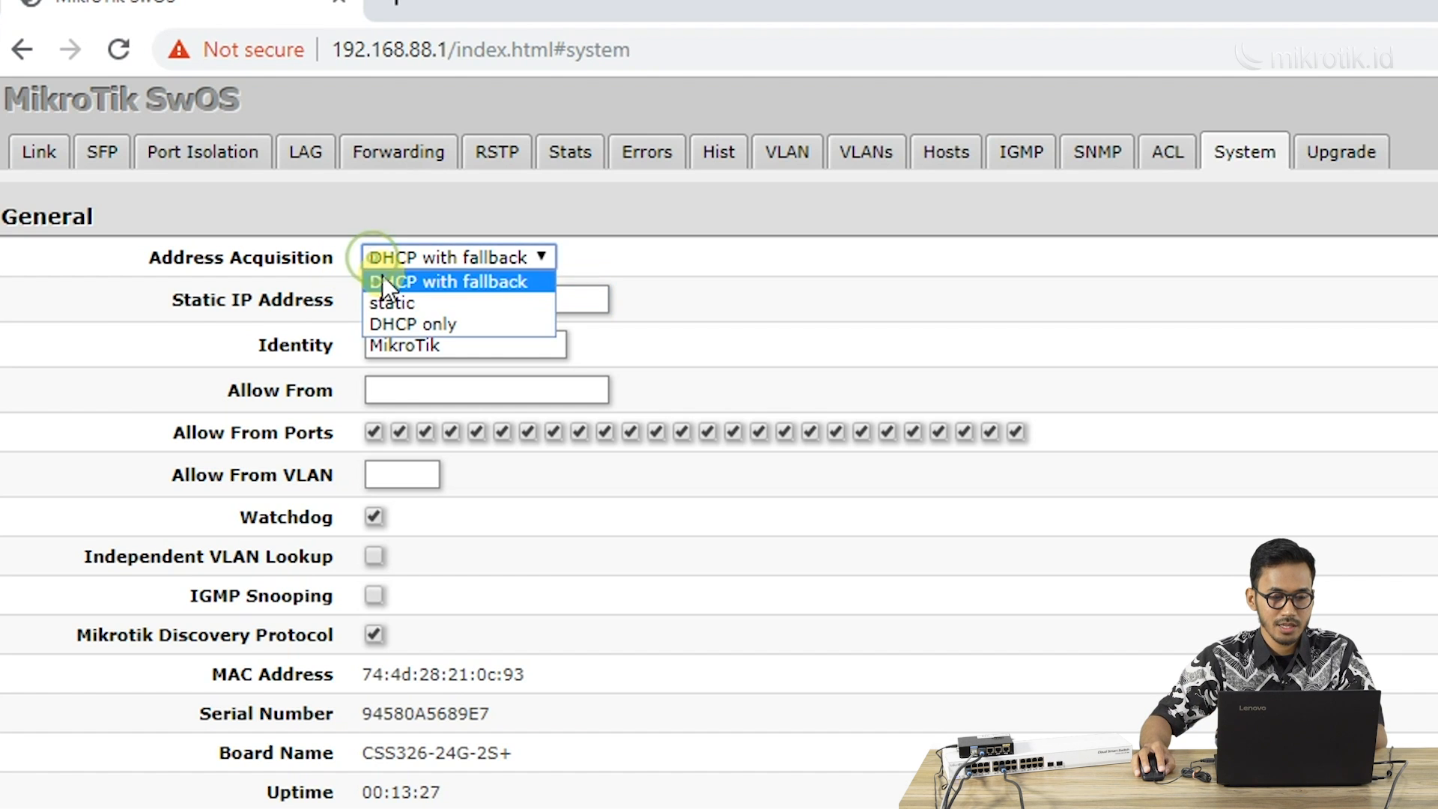
{"action": "left_click", "coordinate": [387, 303]}
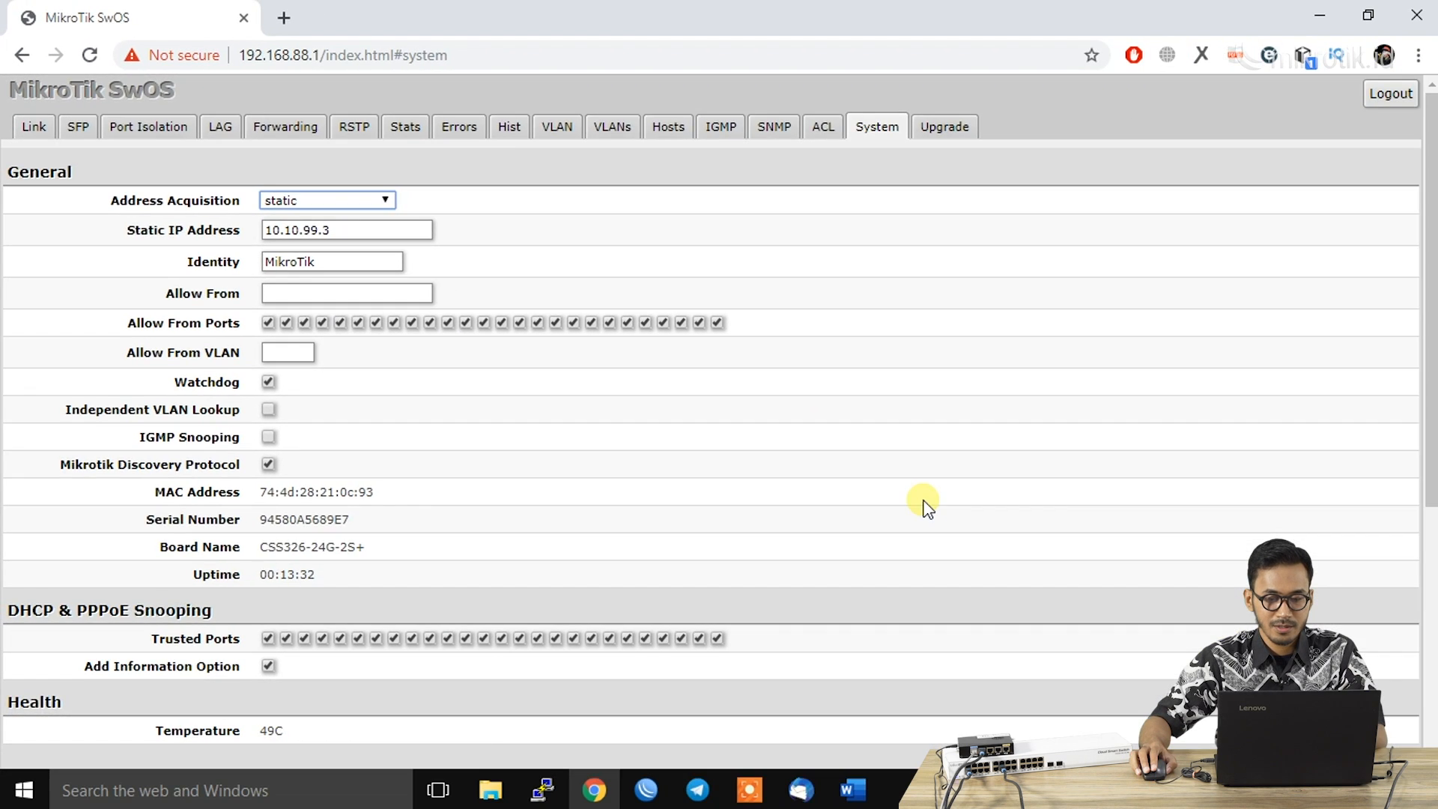
{"action": "scroll", "coordinate": [927, 508], "scroll_direction": "down", "scroll_amount": 5}
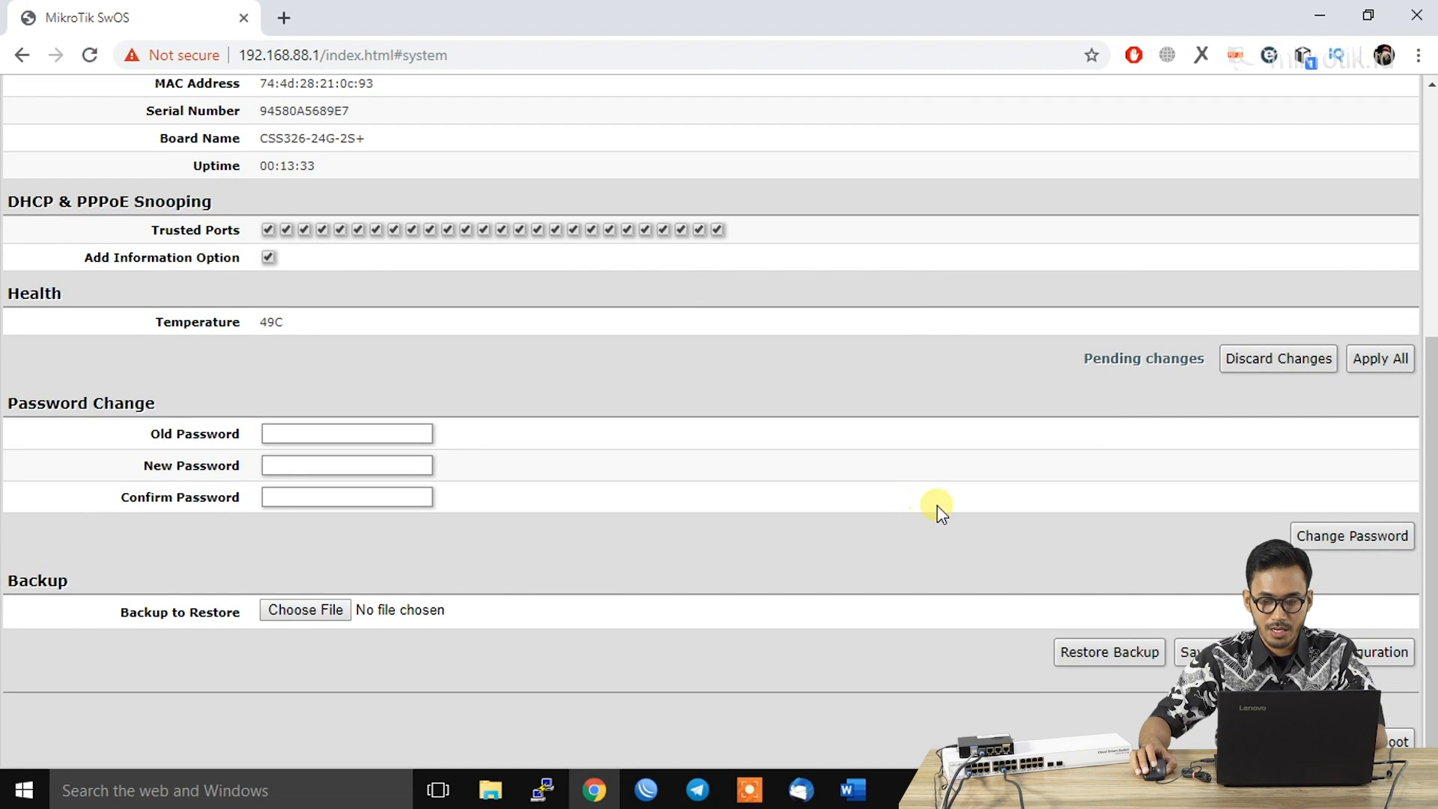
{"action": "left_click", "coordinate": [1389, 361]}
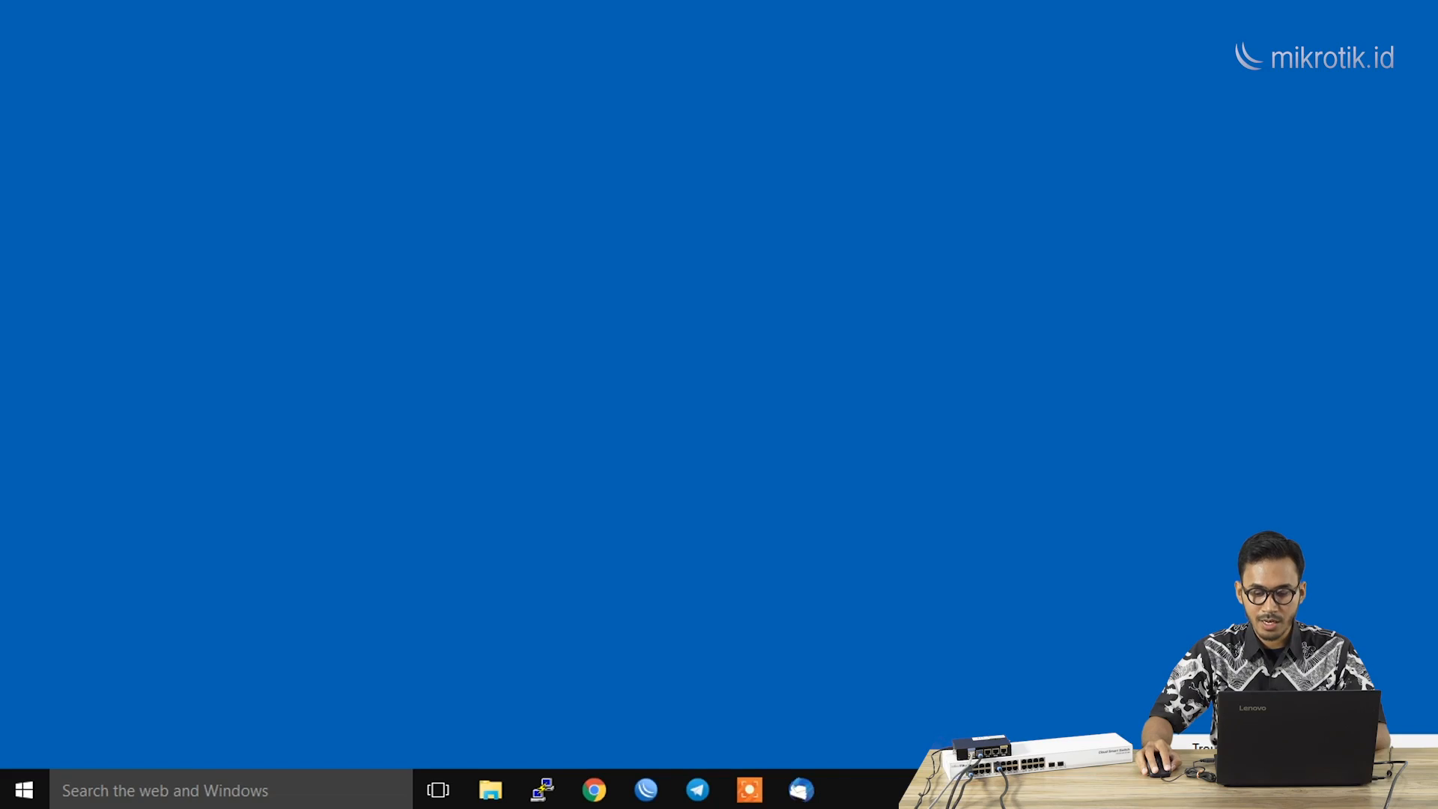
Step: Open the Windows network connections and check the Ethernet adapter's DHCP-assigned IPv4 address in its connection details
{"action": "left_click", "coordinate": [1288, 772]}
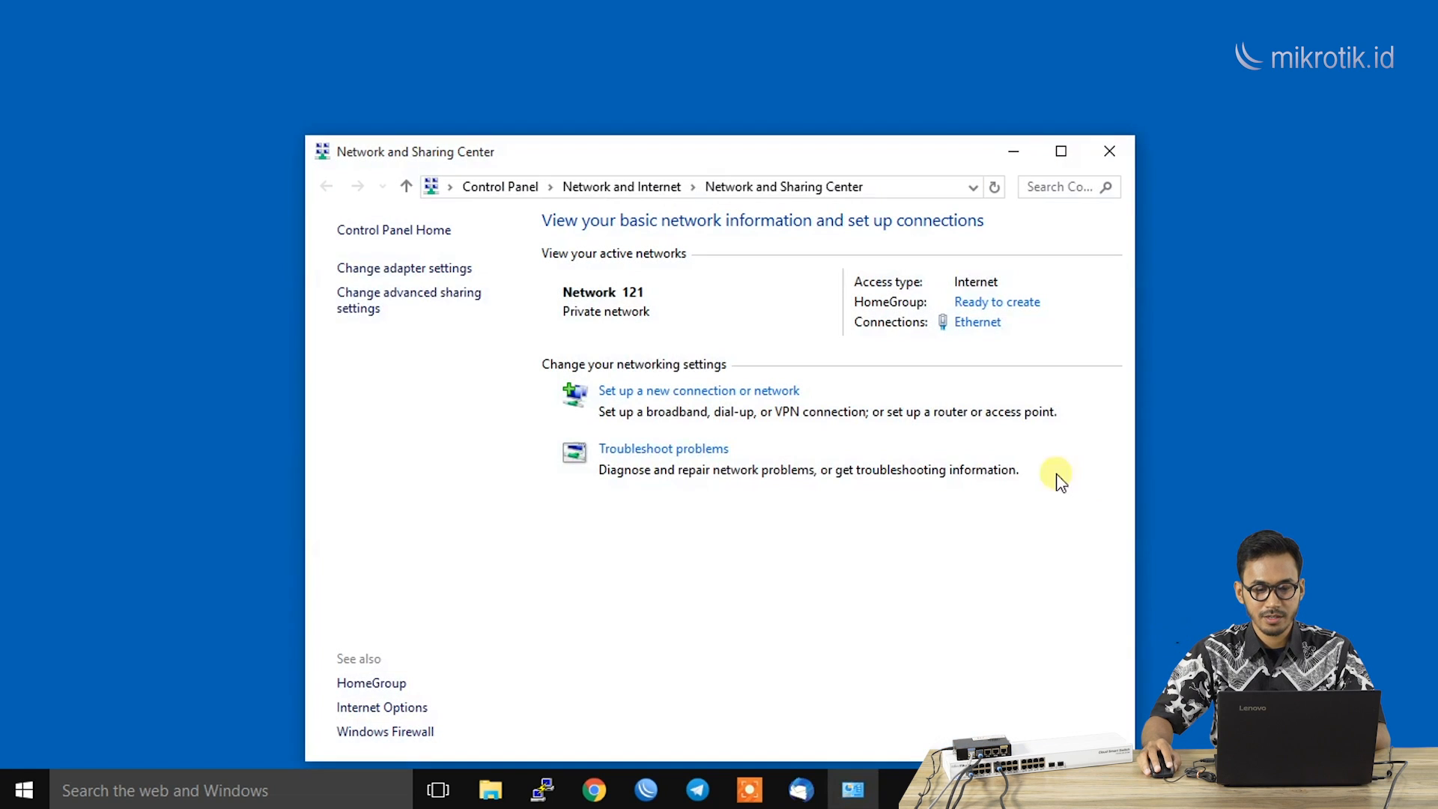
{"action": "left_click", "coordinate": [447, 271]}
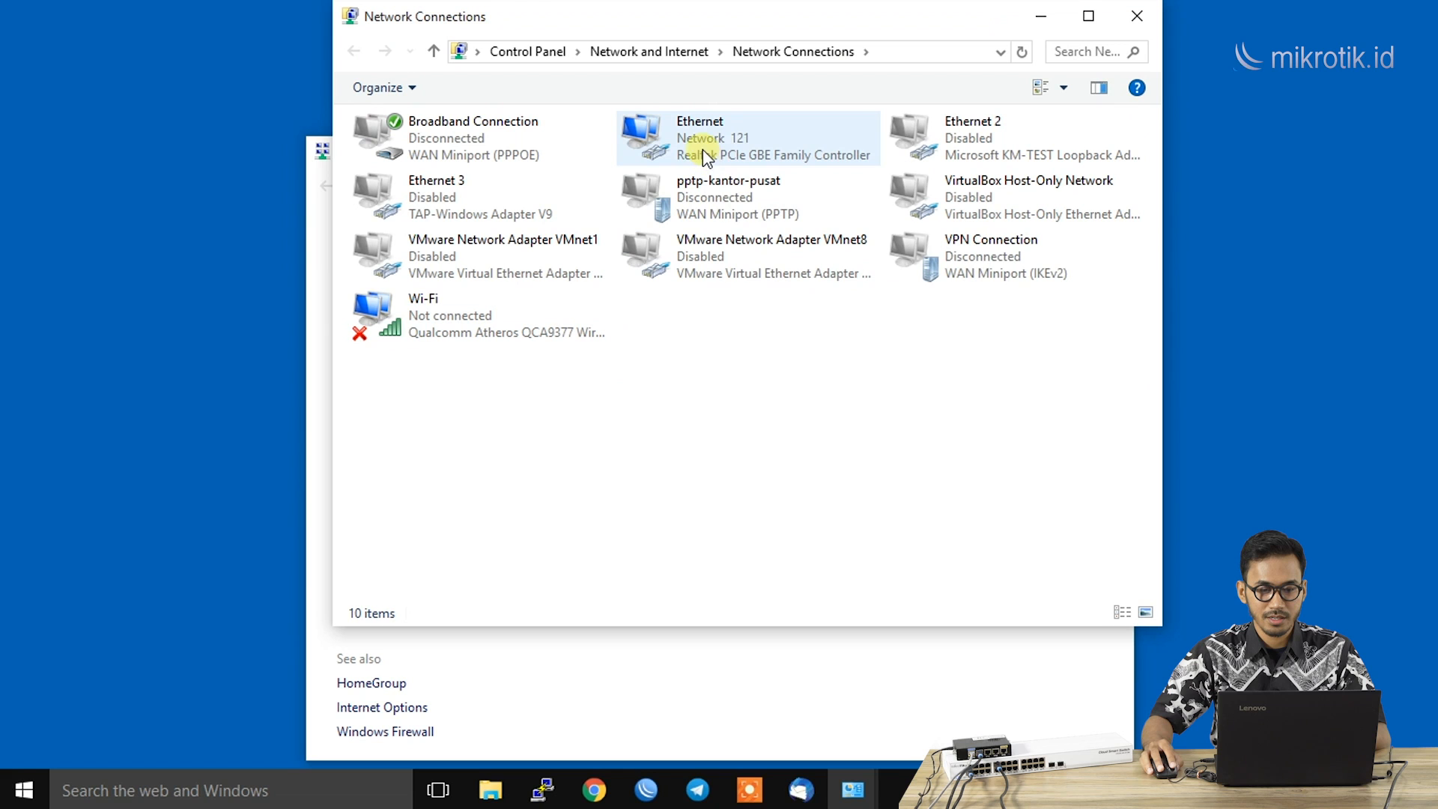
{"action": "left_click", "coordinate": [704, 154]}
{"action": "right_click", "coordinate": [702, 150]}
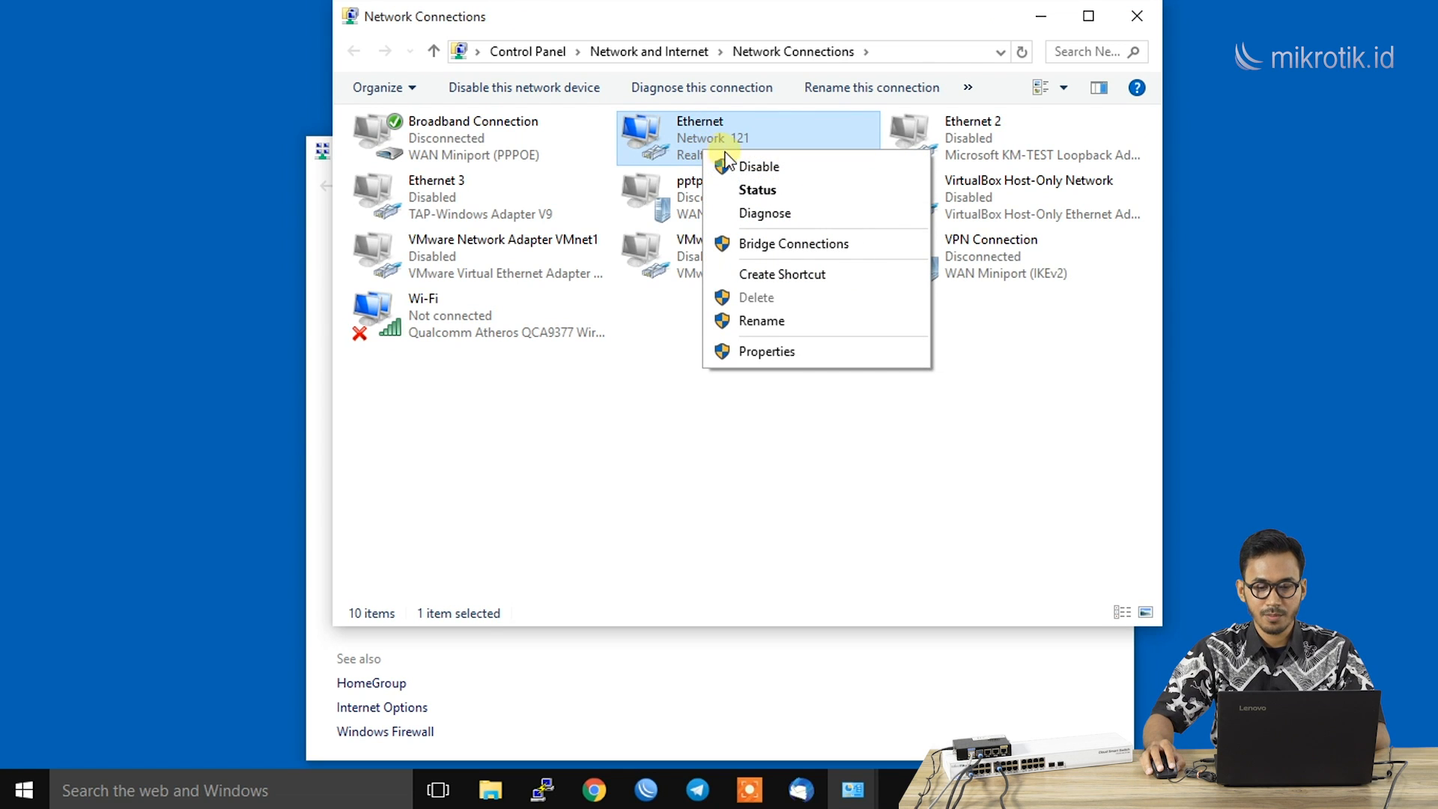
{"action": "left_click", "coordinate": [756, 191]}
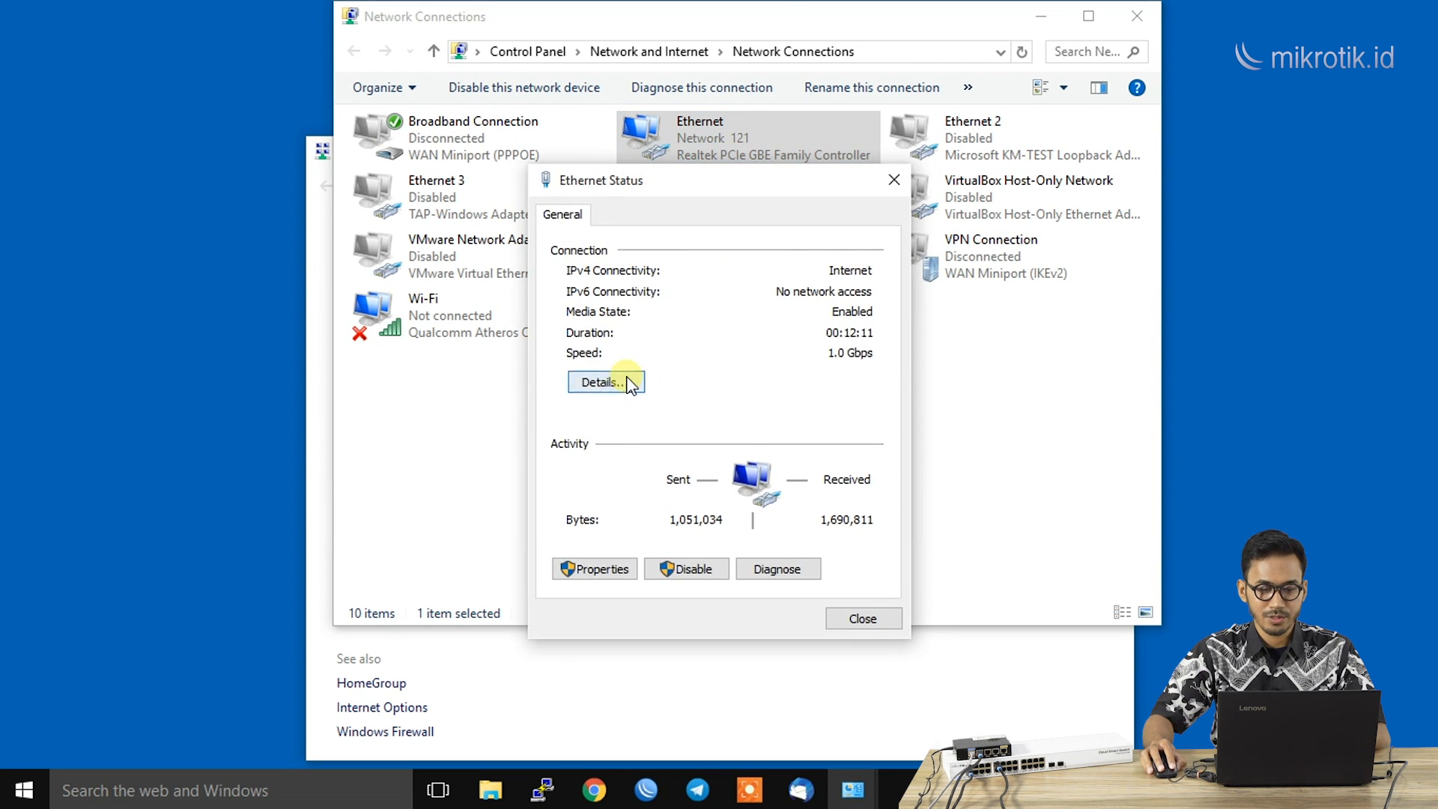
{"action": "left_click", "coordinate": [628, 384]}
{"action": "left_click", "coordinate": [710, 367]}
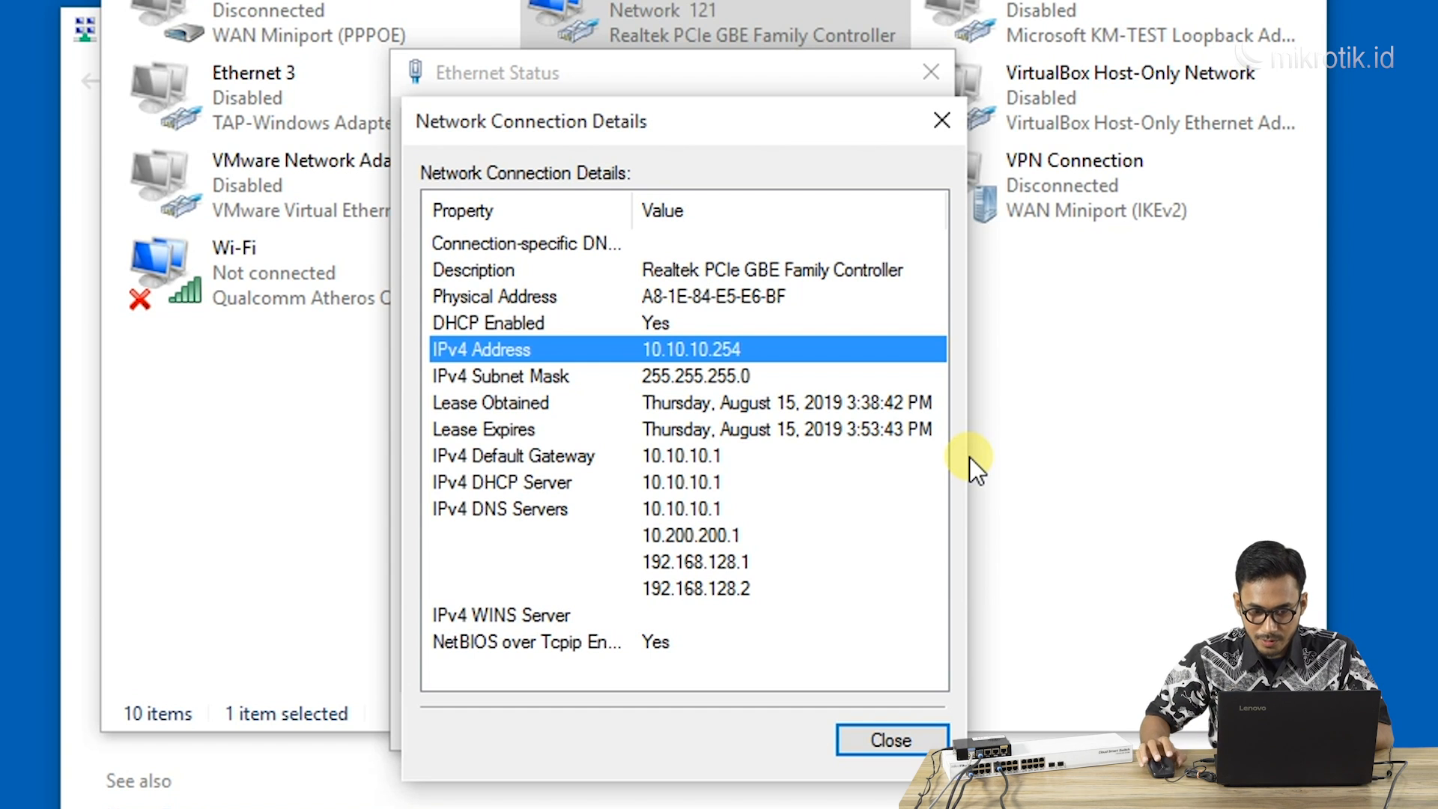
{"action": "left_click", "coordinate": [939, 121]}
{"action": "left_click", "coordinate": [929, 75]}
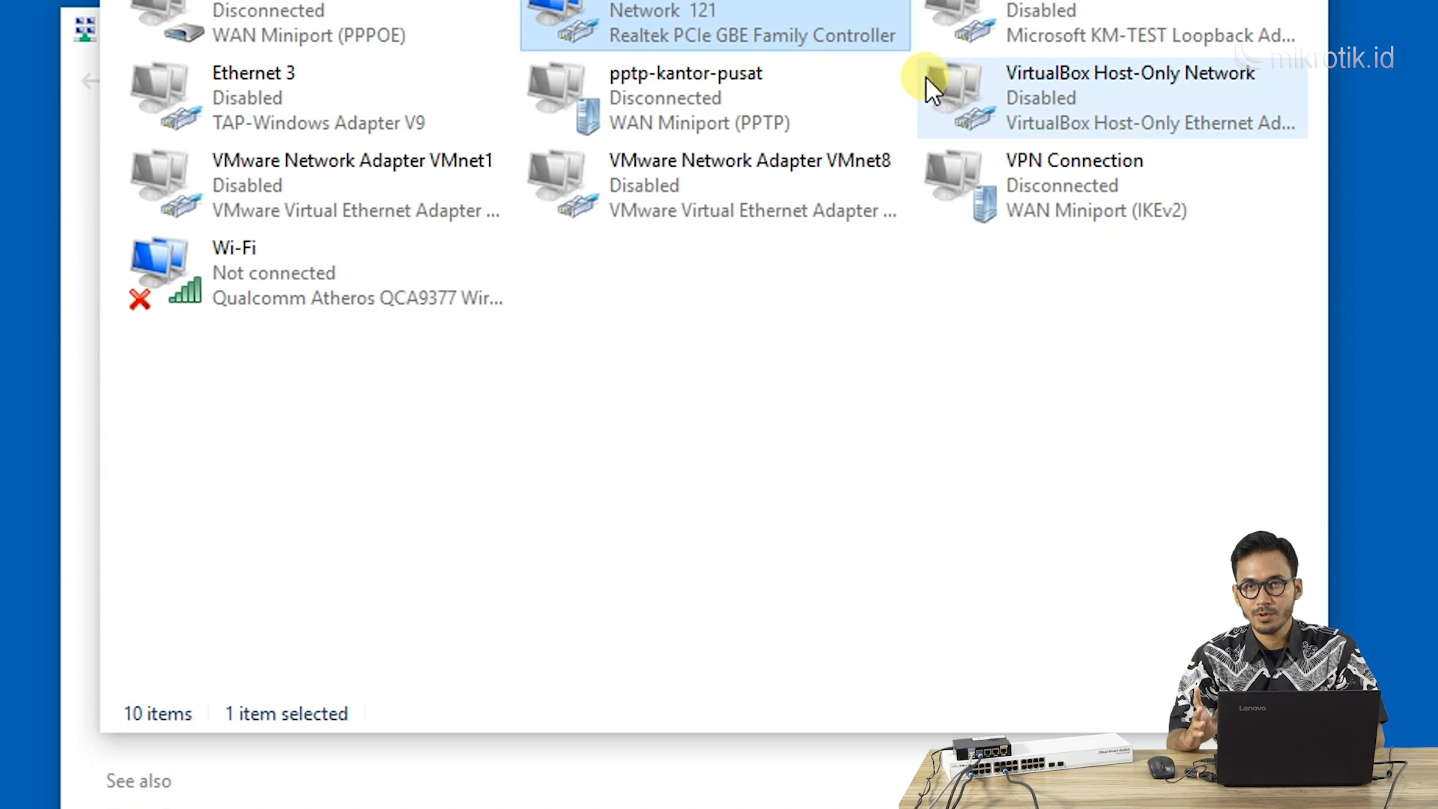
Step: Recheck the Ethernet adapter's leased IPv4 address in its connection details after the link reconnects, and close the status windows
{"action": "right_click", "coordinate": [852, 4]}
{"action": "left_click", "coordinate": [886, 59]}
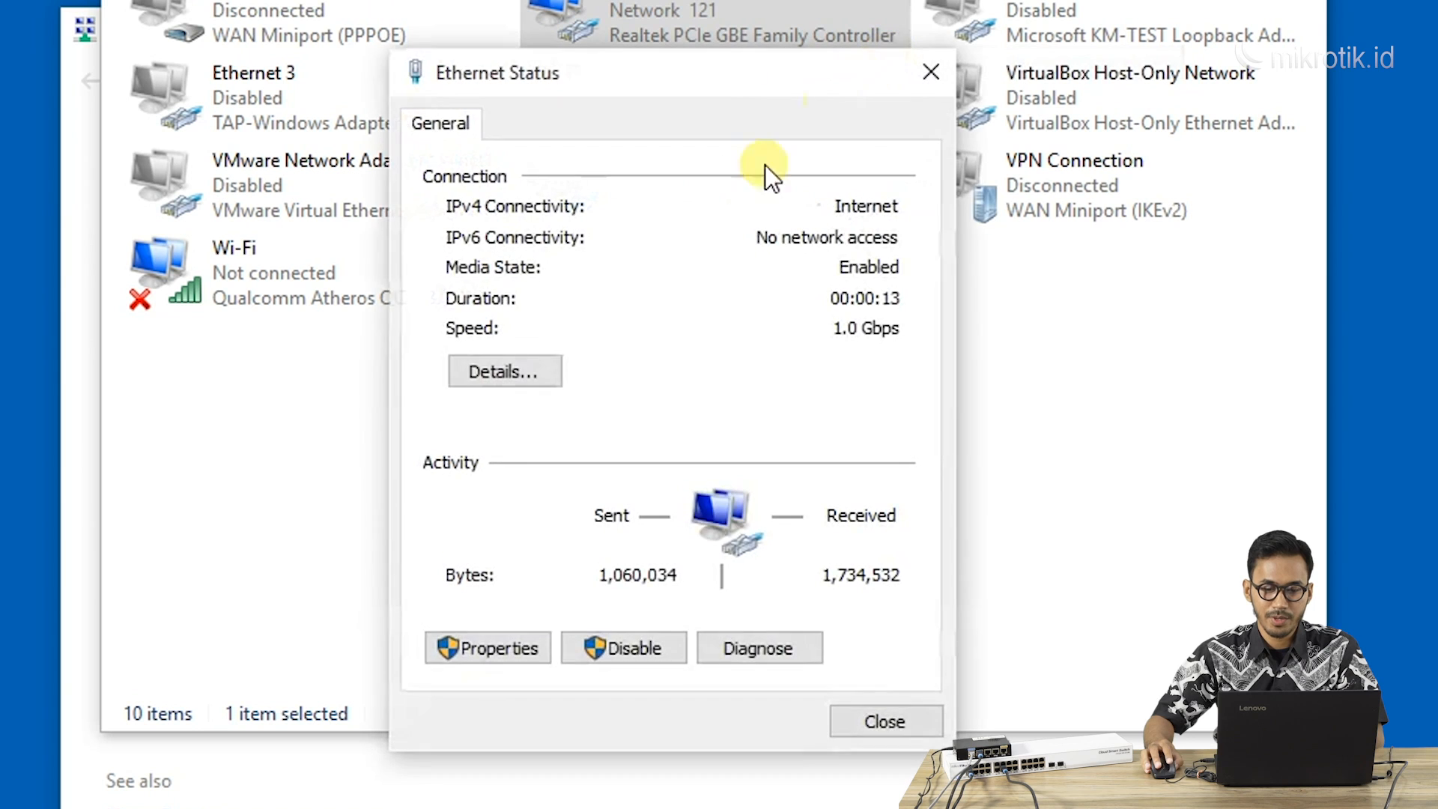
{"action": "left_click", "coordinate": [527, 366]}
{"action": "left_click", "coordinate": [698, 352]}
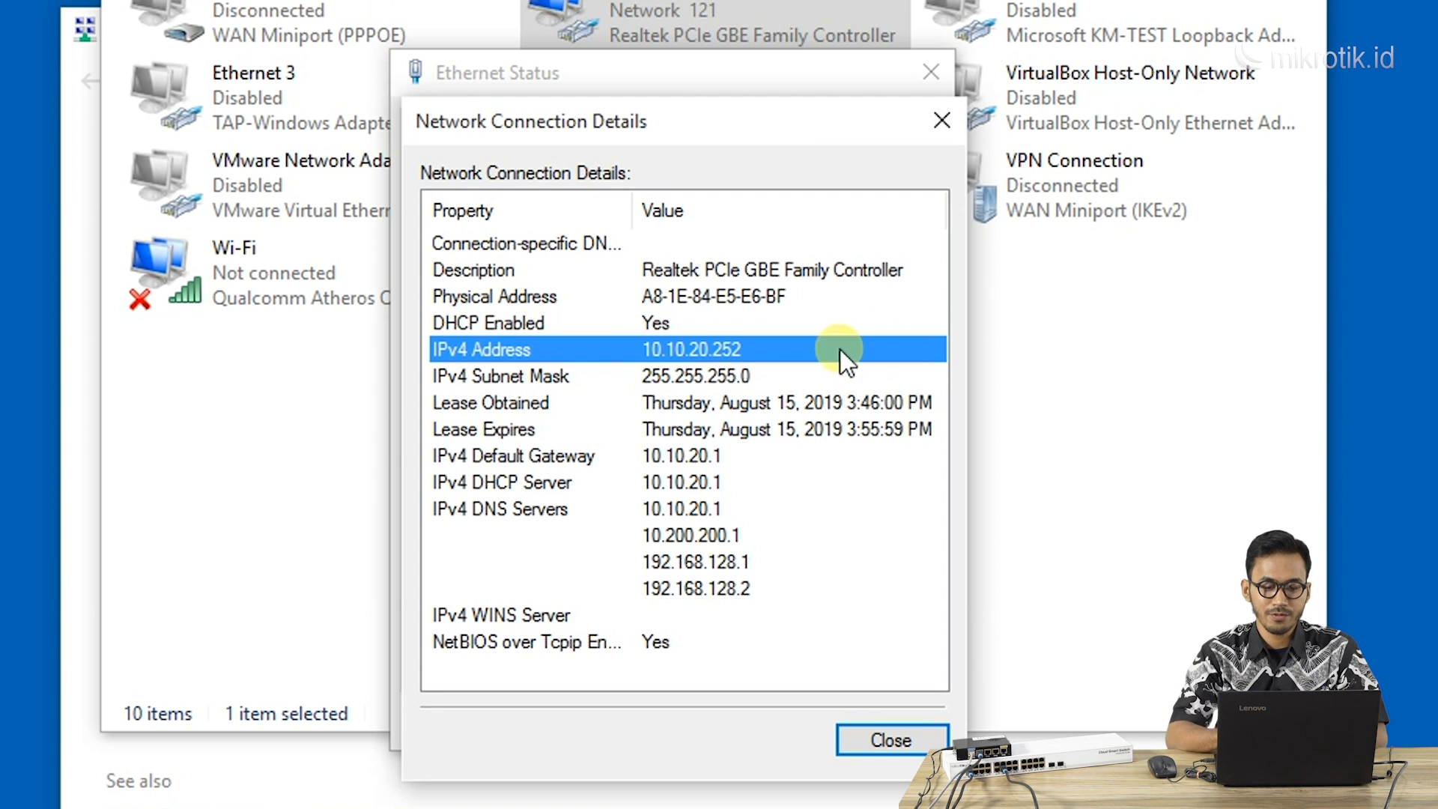
{"action": "left_click", "coordinate": [941, 120]}
{"action": "left_click", "coordinate": [936, 72]}
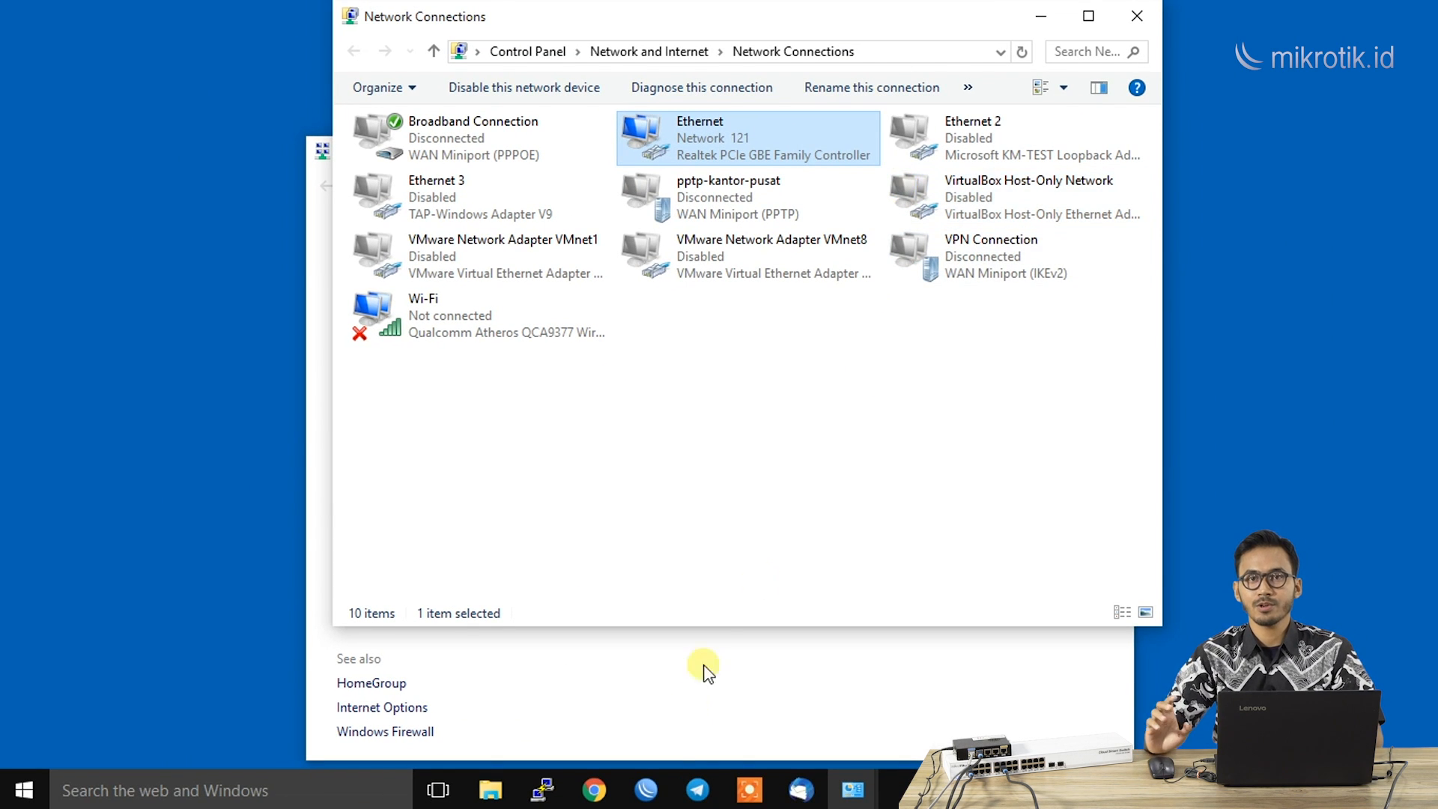
{"action": "left_click", "coordinate": [658, 788]}
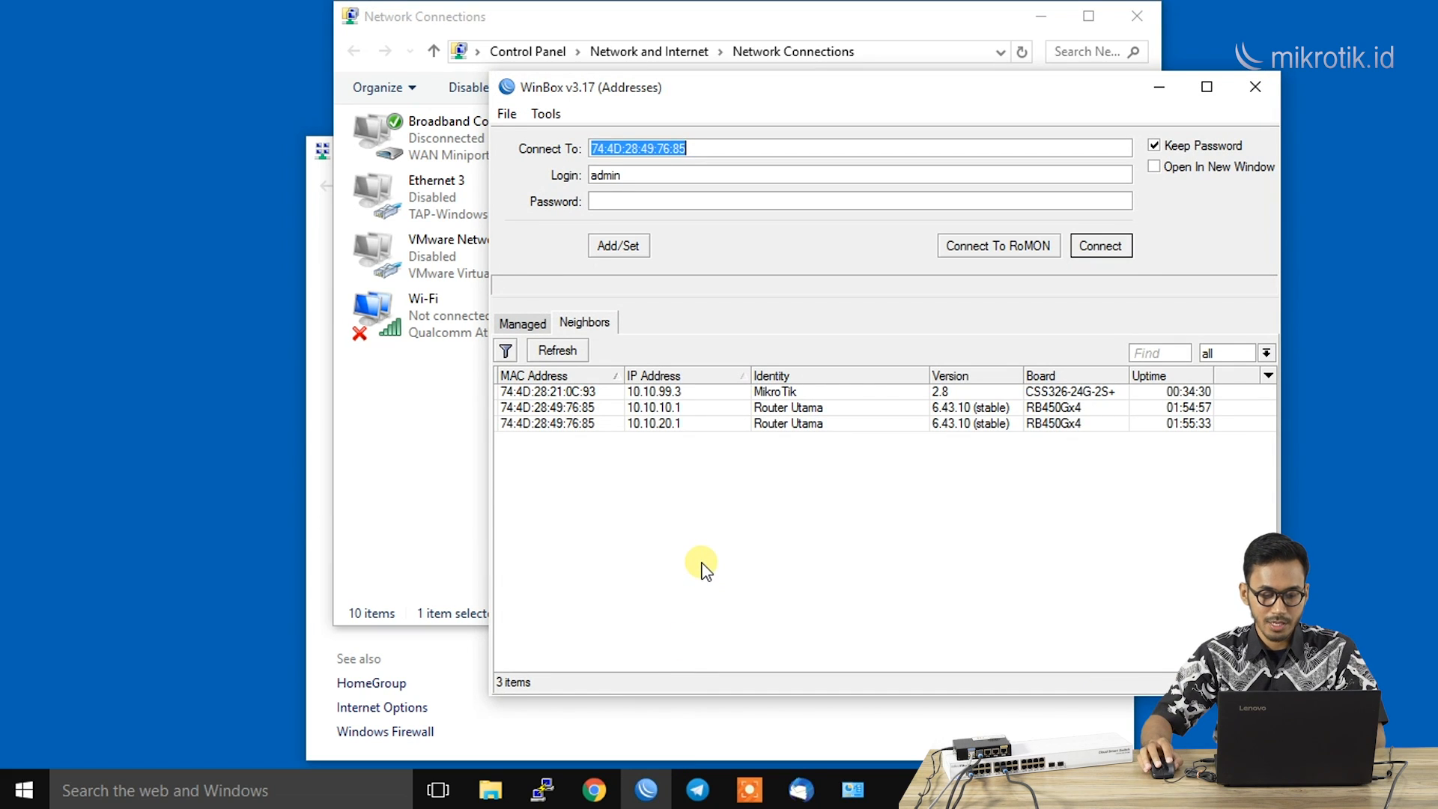
{"action": "left_click", "coordinate": [563, 352]}
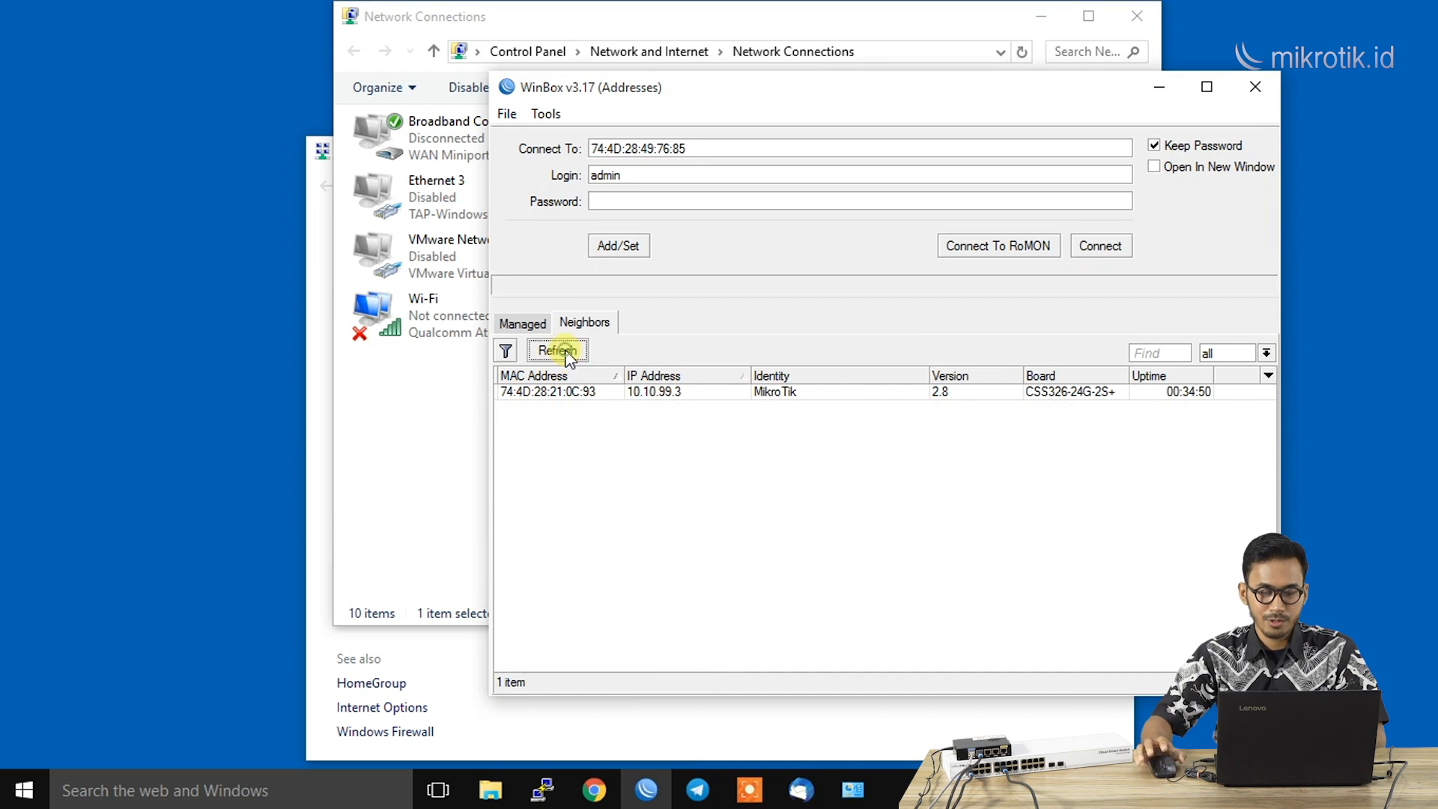
{"action": "left_click", "coordinate": [656, 392]}
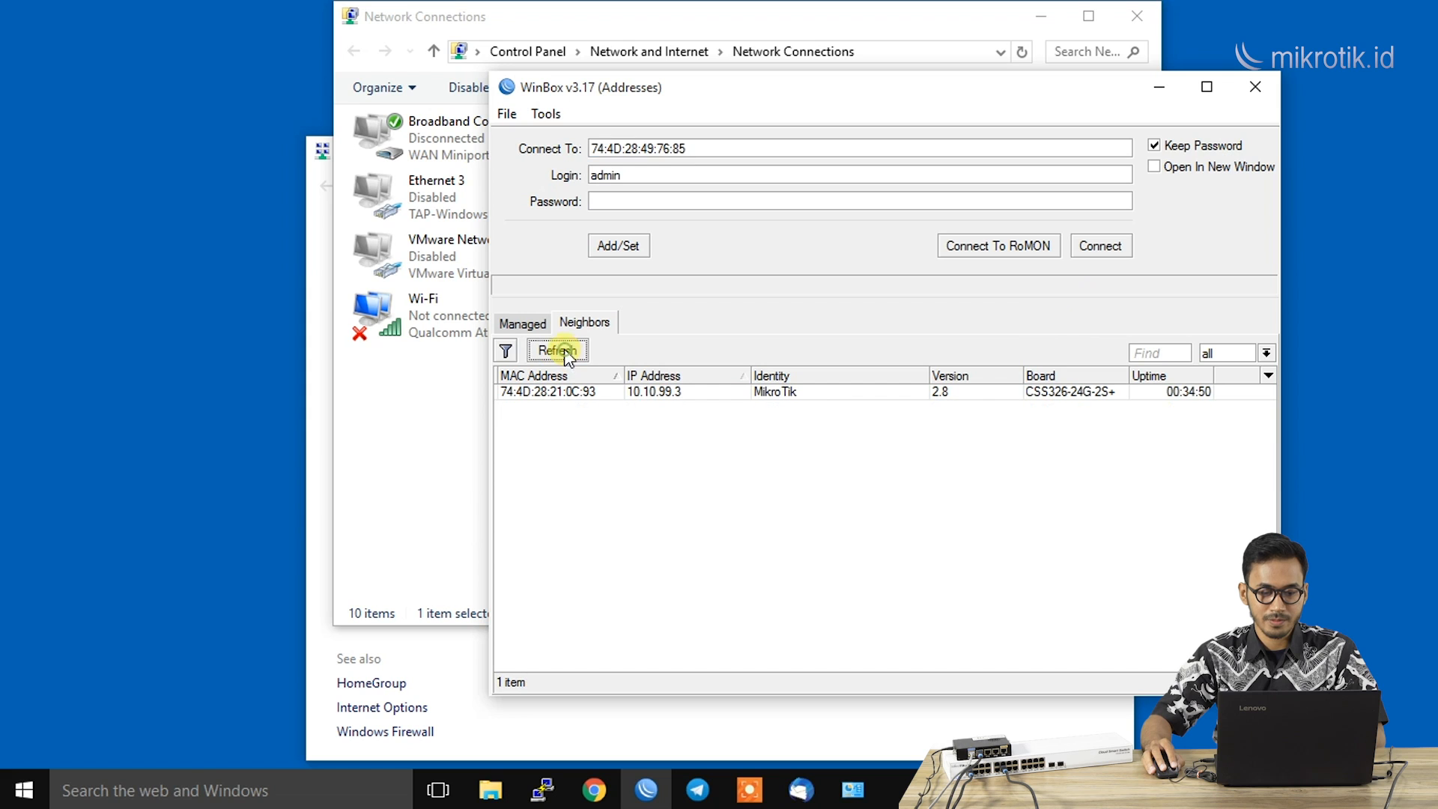
{"action": "left_click", "coordinate": [656, 392]}
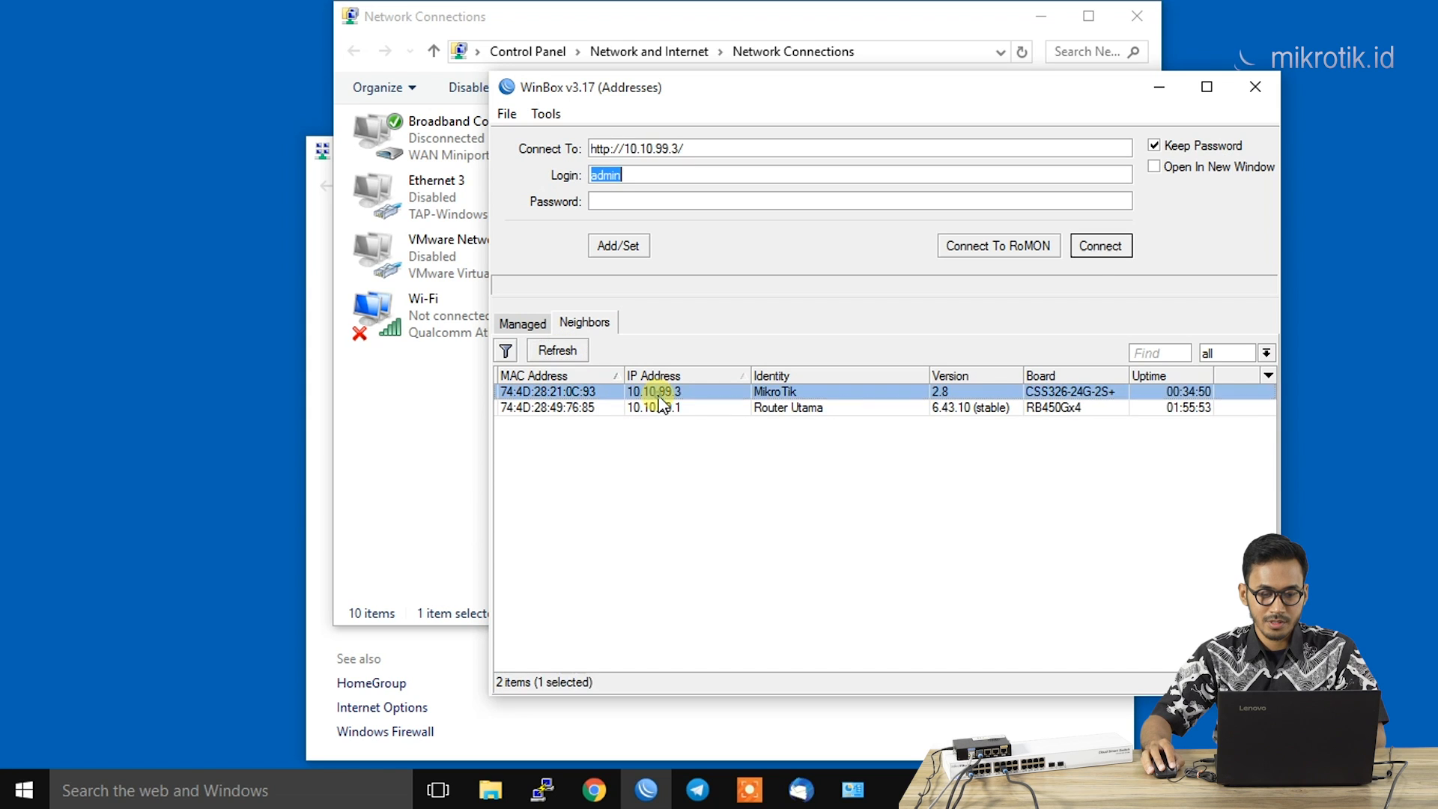
{"action": "left_click", "coordinate": [1098, 247]}
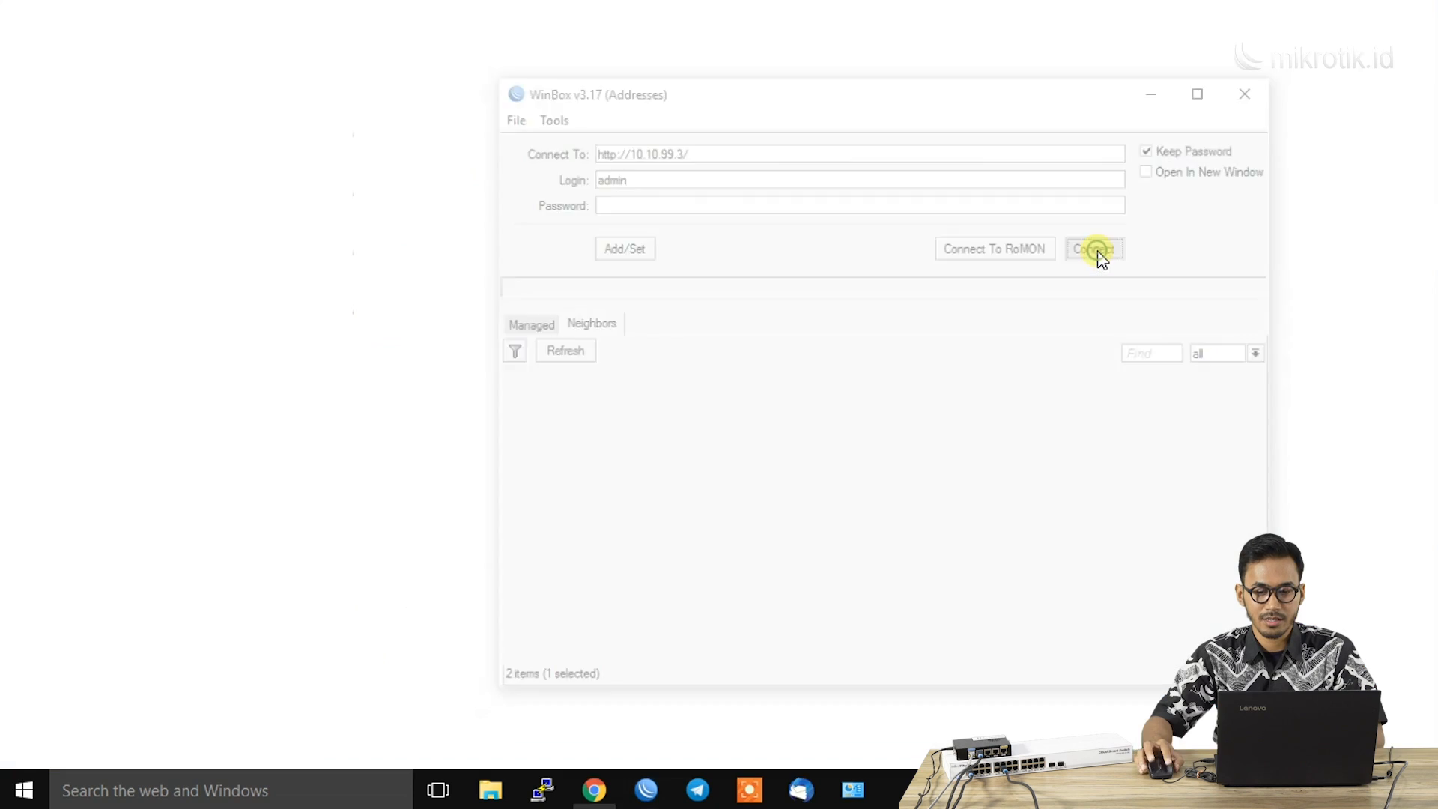